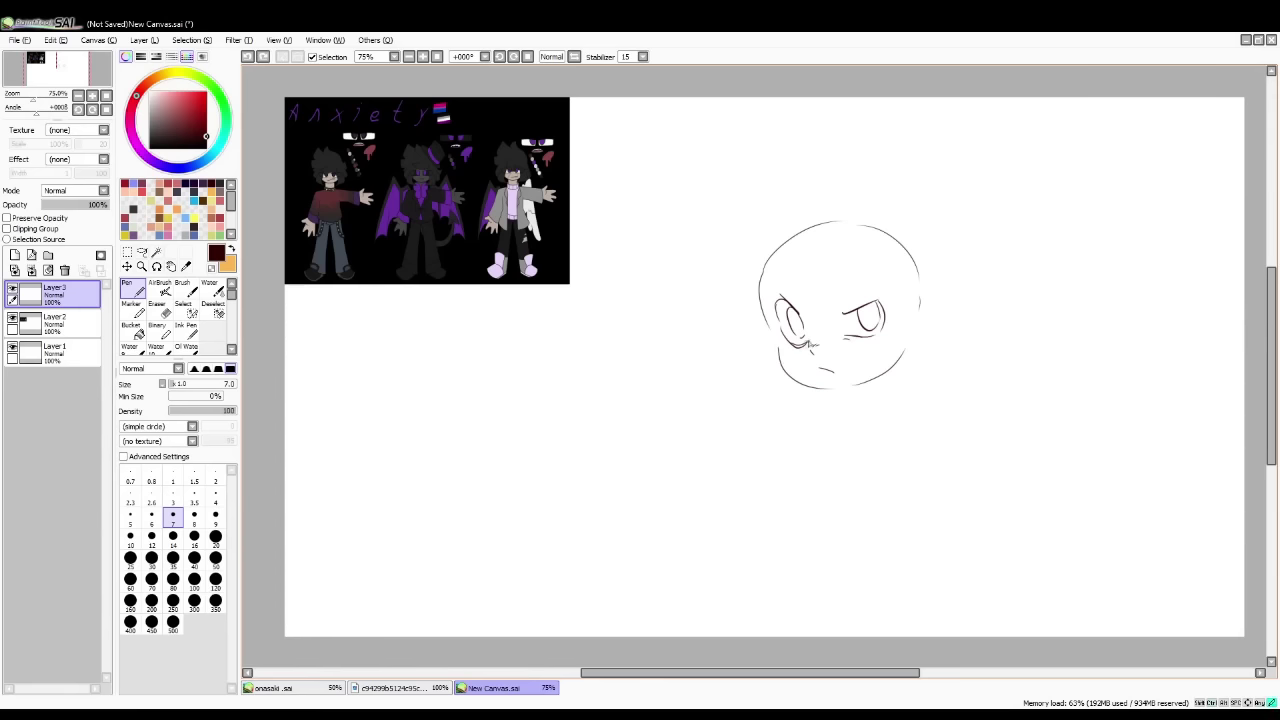
# - Erase the stray strokes between the nose and the narrower eye of the sketched face
pyautogui.press('e')
pyautogui.moveTo(809, 350); pyautogui.dragTo(806, 352)
pyautogui.press('n')
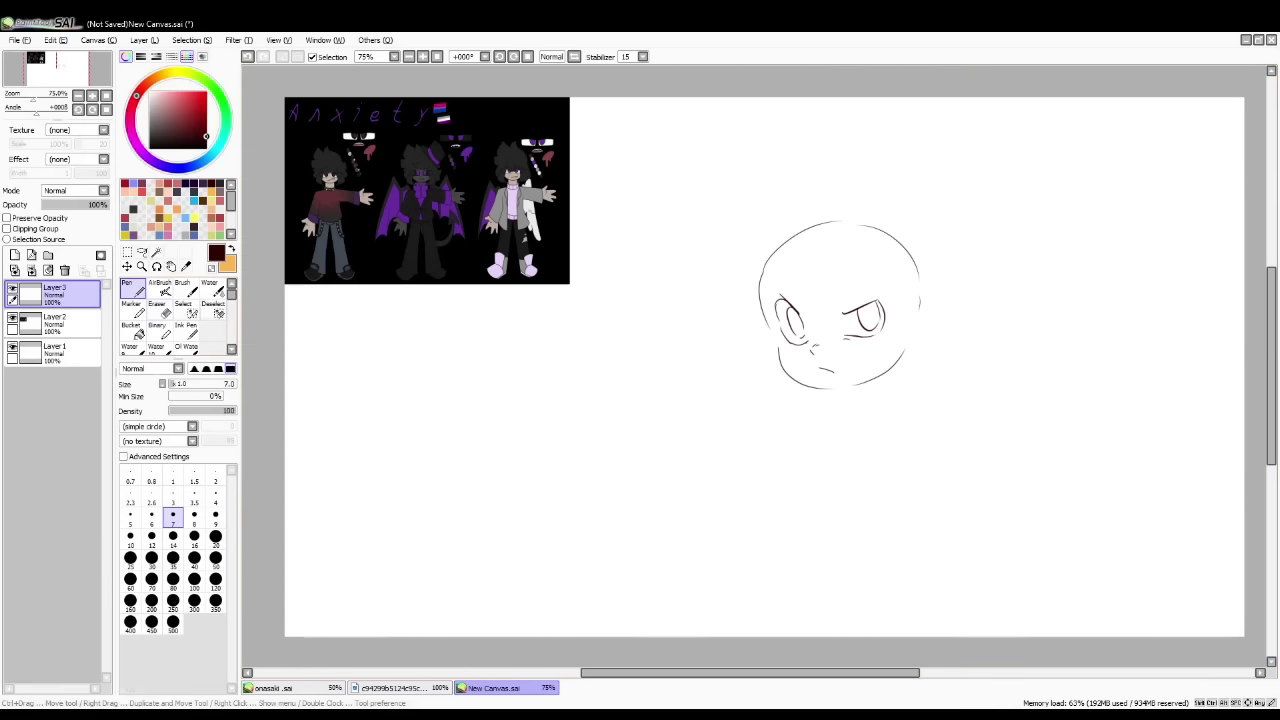
# - Shift the angry eye slightly and redraw its outline and brow darker while the canvas is mirrored, adding short marks under the eye
pyautogui.press('h')
pyautogui.press('a')
pyautogui.moveTo(635, 303); pyautogui.dragTo(668, 346)
pyautogui.hotkey('ctrl', 'd')
pyautogui.press('n')
pyautogui.moveTo(636, 294)
pyautogui.mouseDown()
pyautogui.moveTo(669, 315)
pyautogui.moveTo(630, 317)
pyautogui.moveTo(628, 331)
pyautogui.mouseUp()
pyautogui.hotkey('ctrl', 'z')
pyautogui.press('e')
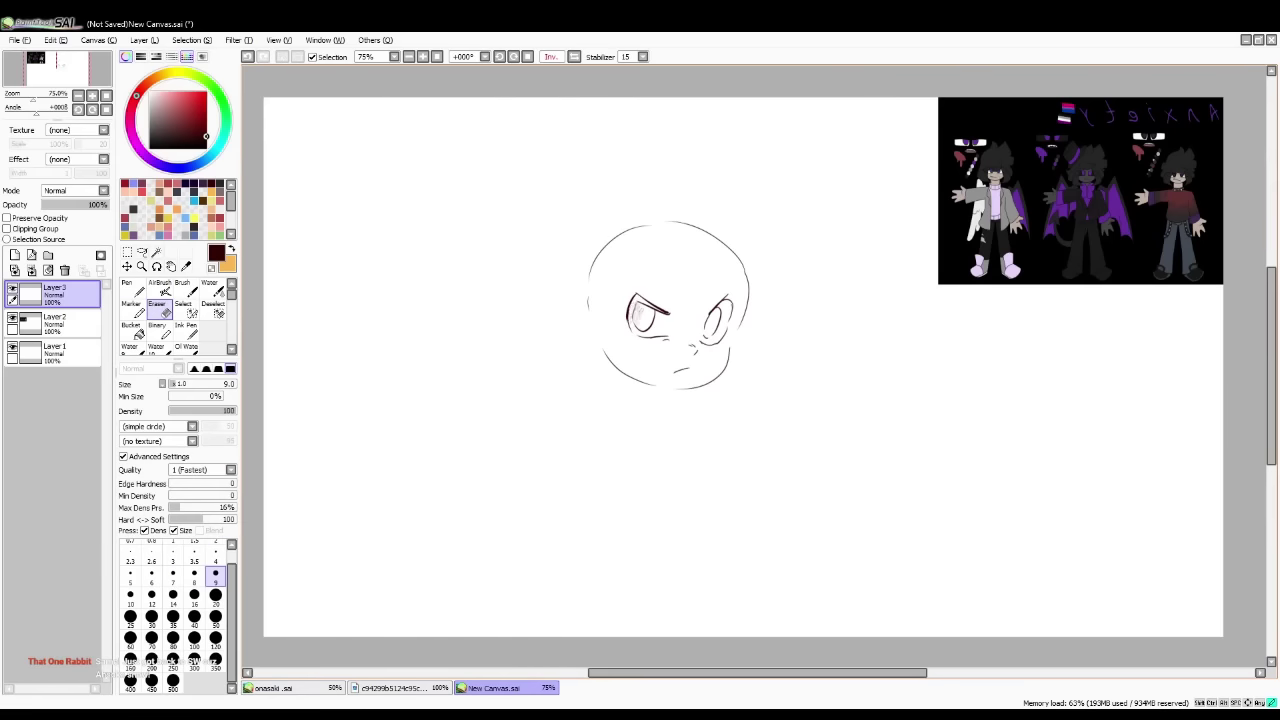
pyautogui.press('n')
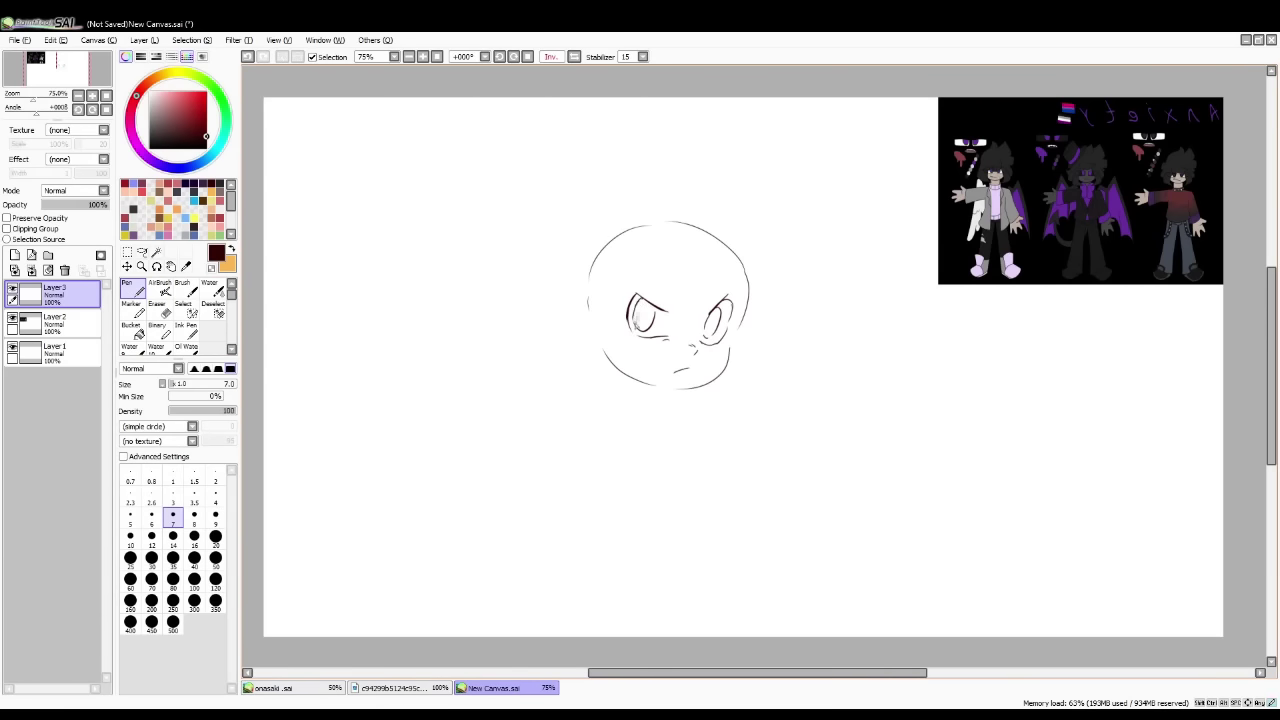
pyautogui.press('h')
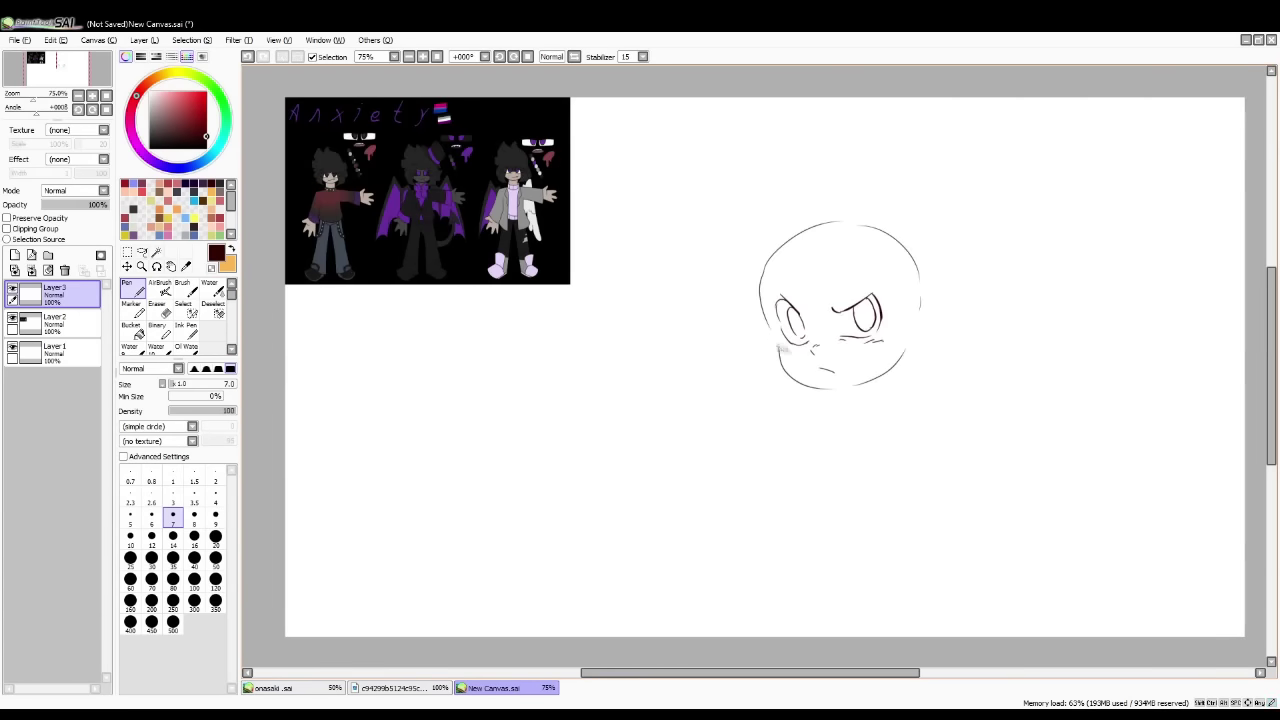
# - Add a new layer, then rough in the shoulder, rounded back and lower body contour below the head on Layer3
pyautogui.click(14, 255)
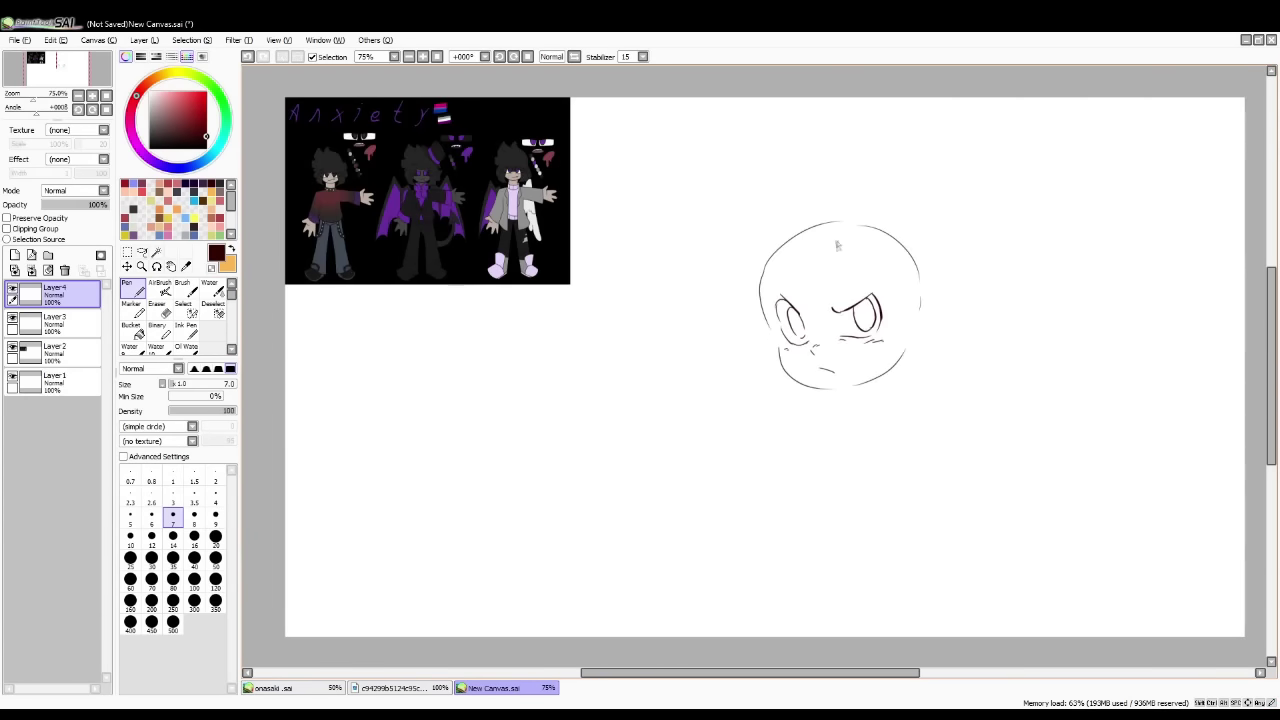
pyautogui.click(60, 322)
pyautogui.moveTo(910, 372)
pyautogui.mouseDown()
pyautogui.moveTo(875, 518)
pyautogui.moveTo(775, 497)
pyautogui.moveTo(708, 524)
pyautogui.mouseUp()
pyautogui.hotkey('ctrl', 'z')
pyautogui.moveTo(774, 420); pyautogui.dragTo(826, 474)
pyautogui.hotkey('ctrl', 'z')
pyautogui.moveTo(917, 391)
pyautogui.mouseDown()
pyautogui.moveTo(811, 440)
pyautogui.moveTo(831, 466)
pyautogui.mouseUp()
pyautogui.hotkey('ctrl', 'z')
pyautogui.hotkey('ctrl', 'z')
# - Sketch the collar and the crossed arms over the chest, with one forearm overlapping the other
pyautogui.moveTo(893, 371)
pyautogui.mouseDown()
pyautogui.moveTo(857, 455)
pyautogui.moveTo(892, 438)
pyautogui.mouseUp()
pyautogui.moveTo(830, 389); pyautogui.dragTo(829, 403)
pyautogui.moveTo(838, 389)
pyautogui.mouseDown()
pyautogui.moveTo(806, 415)
pyautogui.moveTo(780, 417)
pyautogui.moveTo(778, 469)
pyautogui.moveTo(801, 398)
pyautogui.moveTo(815, 461)
pyautogui.mouseUp()
pyautogui.hotkey('ctrl', 'z')
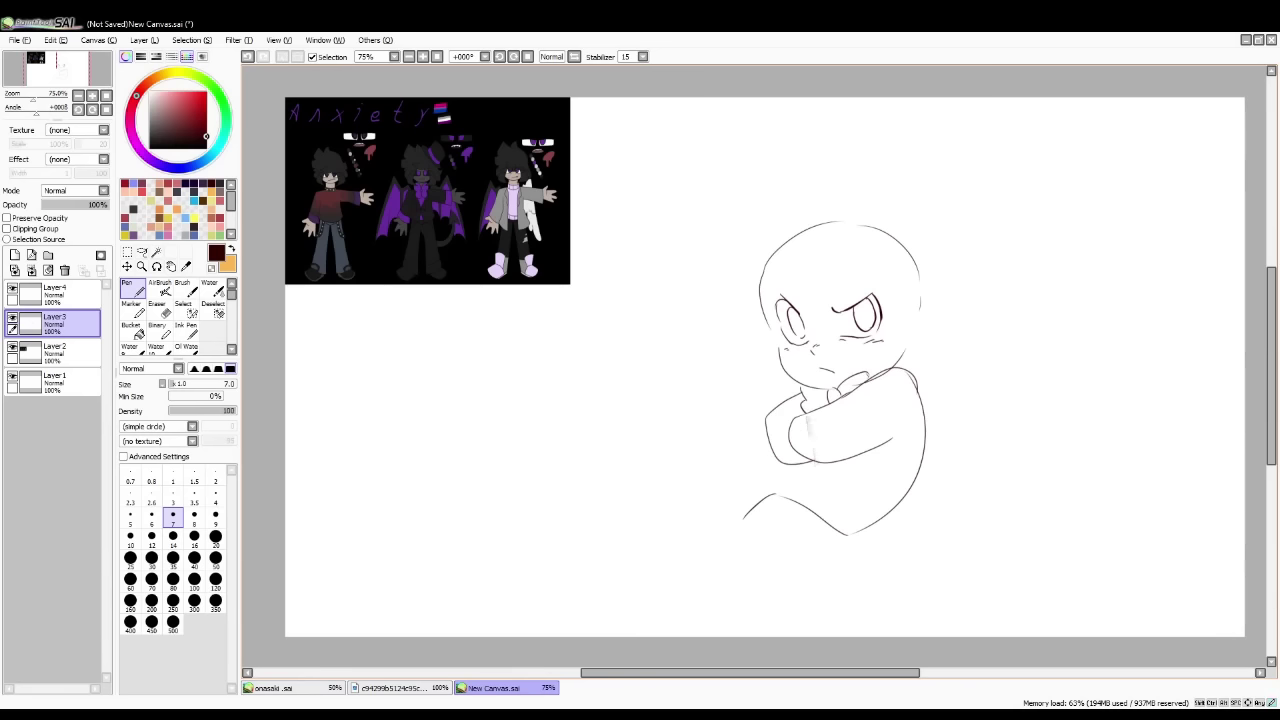
pyautogui.hotkey('ctrl', 'z')
pyautogui.moveTo(800, 394)
pyautogui.mouseDown()
pyautogui.moveTo(764, 440)
pyautogui.moveTo(830, 464)
pyautogui.mouseUp()
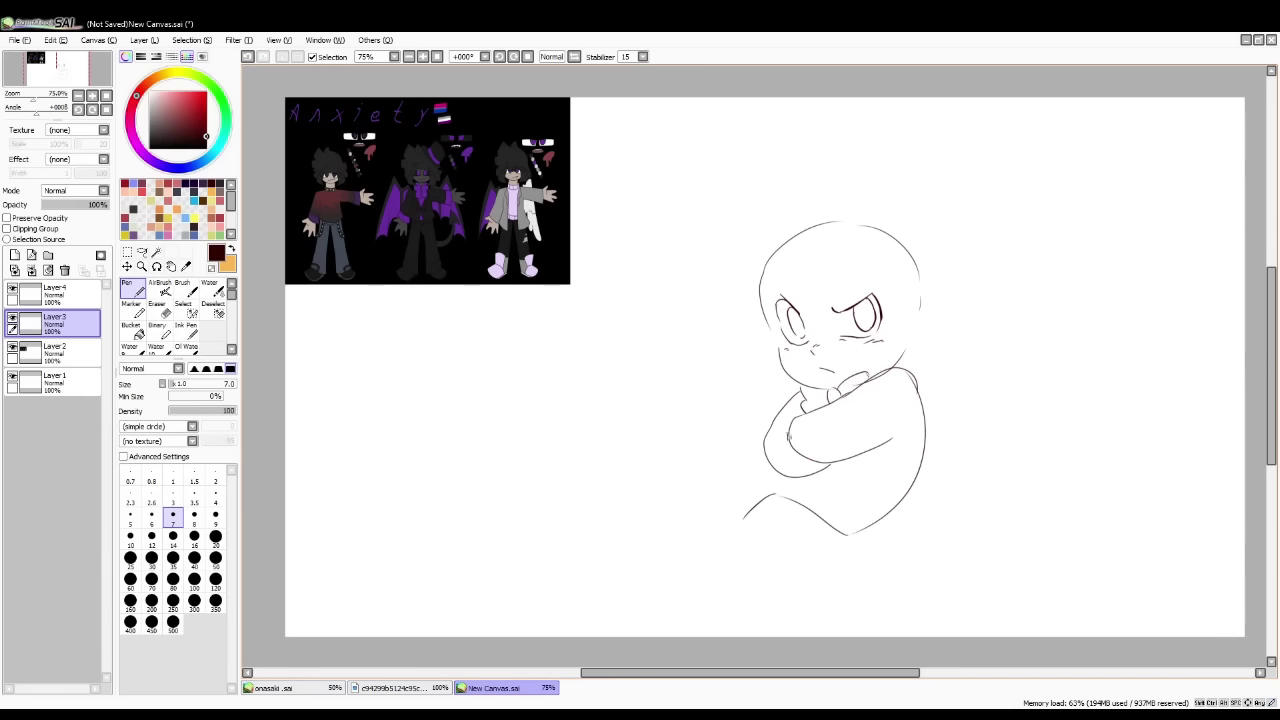
pyautogui.moveTo(789, 443)
pyautogui.mouseDown()
pyautogui.moveTo(880, 448)
pyautogui.moveTo(818, 463)
pyautogui.moveTo(858, 460)
pyautogui.mouseUp()
# - Clean up the hand resting on the upper arm, draw its curled fingers, and reshape the bent elbow below
pyautogui.press('e')
pyautogui.moveTo(835, 404); pyautogui.dragTo(850, 399)
pyautogui.press('n')
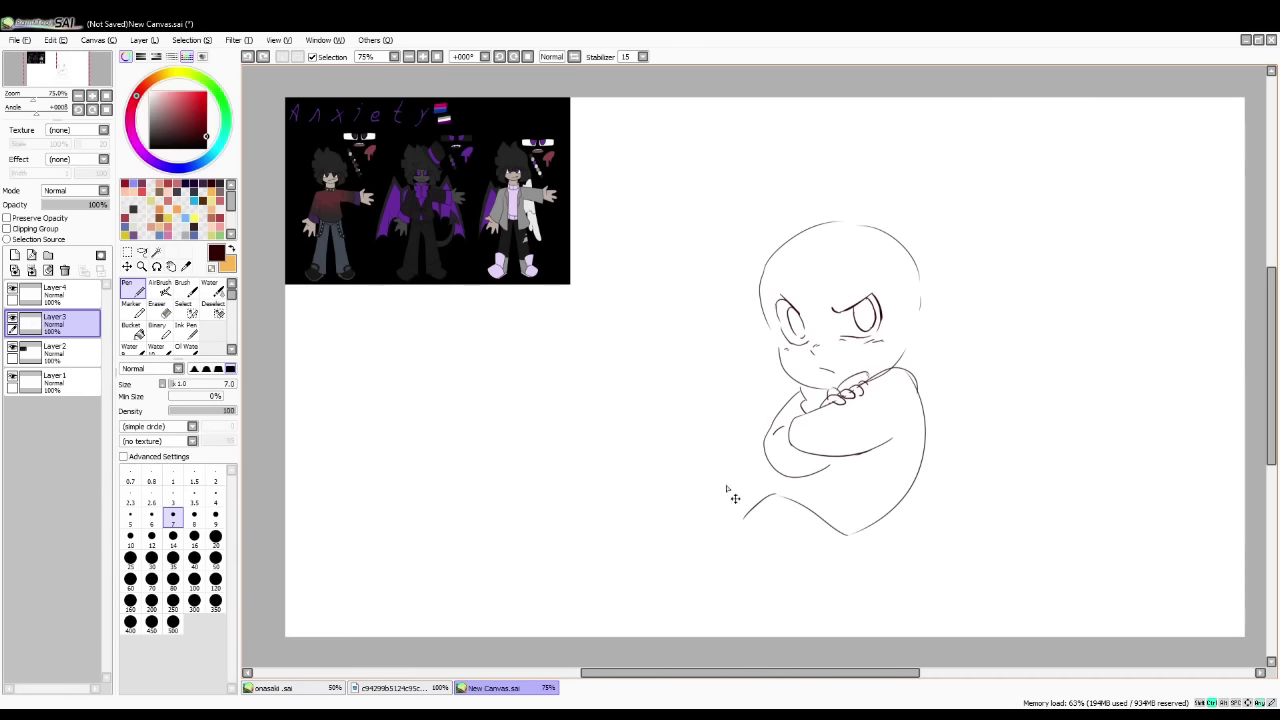
pyautogui.moveTo(786, 429)
pyautogui.mouseDown()
pyautogui.moveTo(777, 481)
pyautogui.moveTo(799, 460)
pyautogui.moveTo(802, 419)
pyautogui.moveTo(822, 425)
pyautogui.moveTo(795, 442)
pyautogui.mouseUp()
pyautogui.press('e')
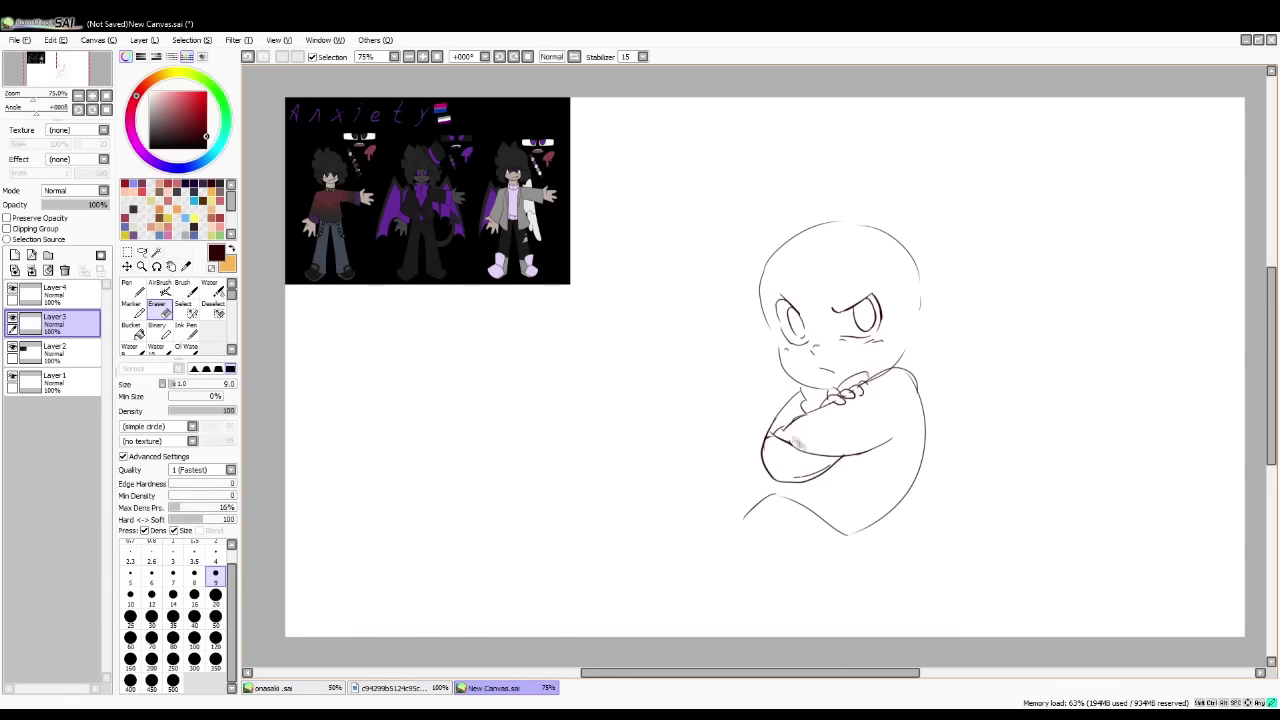
pyautogui.press('n')
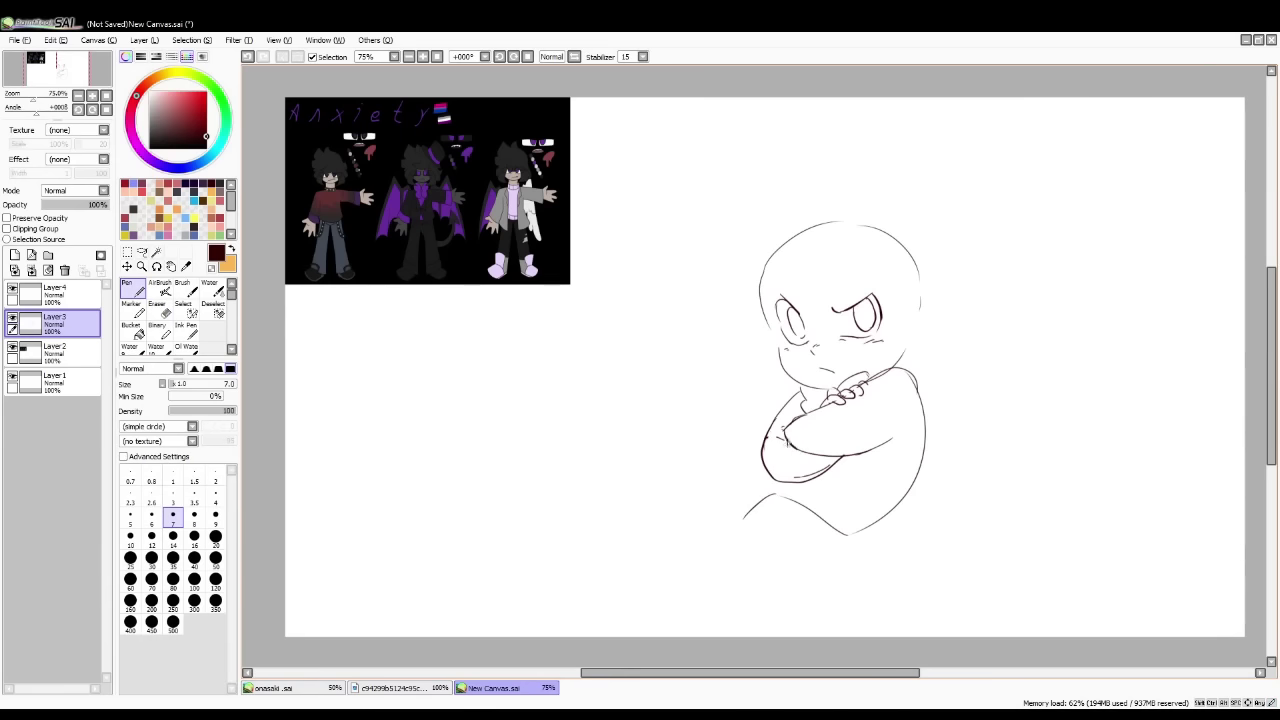
pyautogui.moveTo(833, 402); pyautogui.dragTo(817, 429)
pyautogui.hotkey('ctrl', 'z')
pyautogui.moveTo(914, 380)
pyautogui.mouseDown()
pyautogui.moveTo(1083, 412)
pyautogui.moveTo(1074, 525)
pyautogui.mouseUp()
pyautogui.hotkey('ctrl', 'z')
pyautogui.hotkey('ctrl', 'z')
pyautogui.moveTo(915, 379); pyautogui.dragTo(1088, 482)
pyautogui.moveTo(917, 382); pyautogui.dragTo(991, 316)
pyautogui.hotkey('ctrl', 'z')
pyautogui.moveTo(991, 316); pyautogui.dragTo(1084, 524)
pyautogui.hotkey('ctrl', 'z')
pyautogui.hotkey('ctrl', 'z')
pyautogui.hotkey('ctrl', 'z')
pyautogui.hotkey('ctrl', 'z')
pyautogui.hotkey('ctrl', 'z')
pyautogui.hotkey('ctrl', 'z')
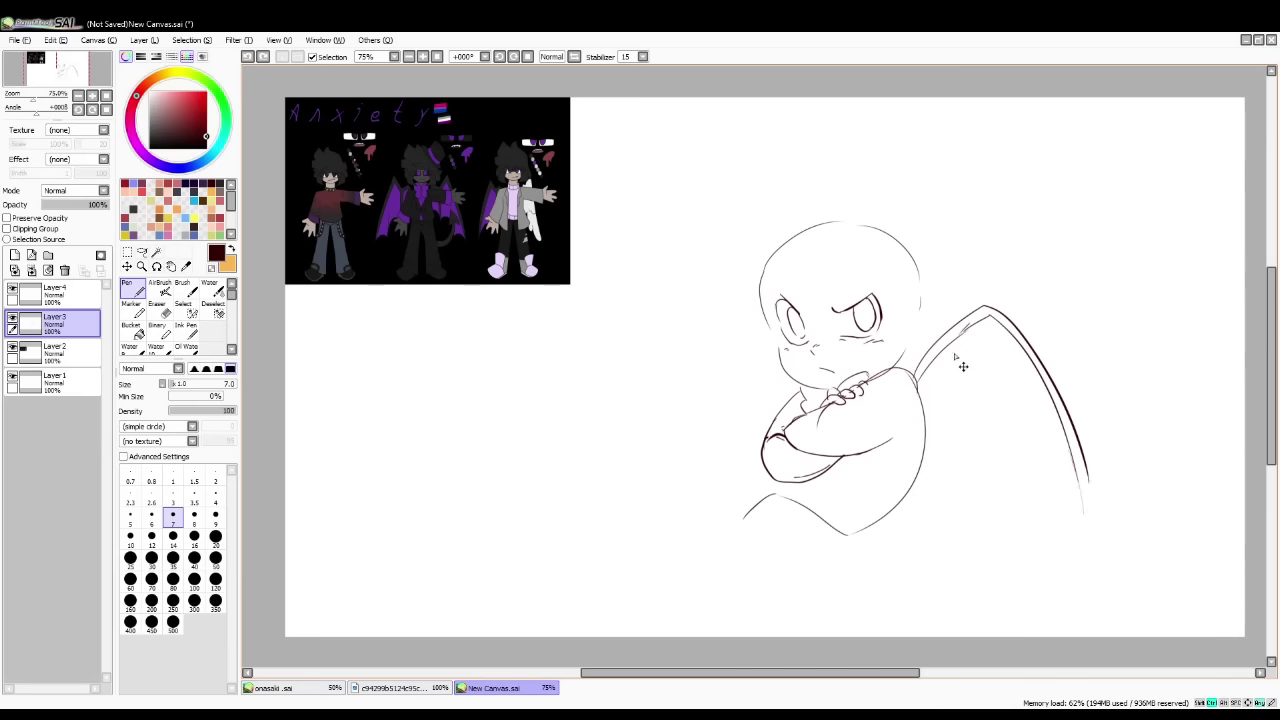
pyautogui.hotkey('ctrl', 'z')
pyautogui.moveTo(914, 376)
pyautogui.mouseDown()
pyautogui.moveTo(986, 381)
pyautogui.moveTo(954, 378)
pyautogui.moveTo(1016, 346)
pyautogui.moveTo(1046, 638)
pyautogui.moveTo(1009, 376)
pyautogui.moveTo(966, 394)
pyautogui.moveTo(914, 556)
pyautogui.mouseUp()
pyautogui.hotkey('ctrl', 'z')
pyautogui.hotkey('ctrl', 'z')
pyautogui.hotkey('ctrl', 'z')
pyautogui.moveTo(917, 492); pyautogui.dragTo(906, 515)
pyautogui.hotkey('ctrl', 'z')
pyautogui.moveTo(923, 446)
pyautogui.mouseDown()
pyautogui.moveTo(849, 552)
pyautogui.moveTo(744, 514)
pyautogui.mouseUp()
pyautogui.hotkey('ctrl', 'z')
pyautogui.moveTo(834, 510); pyautogui.dragTo(710, 504)
pyautogui.hotkey('ctrl', 'z')
pyautogui.hotkey('ctrl', 'z')
# - Erase the lower back and leg contour below the crossed arms, using a size 40 eraser for the larger area
pyautogui.press('e')
pyautogui.moveTo(896, 510)
pyautogui.mouseDown()
pyautogui.moveTo(851, 530)
pyautogui.moveTo(864, 542)
pyautogui.mouseUp()
pyautogui.click(194, 618)
pyautogui.moveTo(791, 472); pyautogui.dragTo(809, 482)
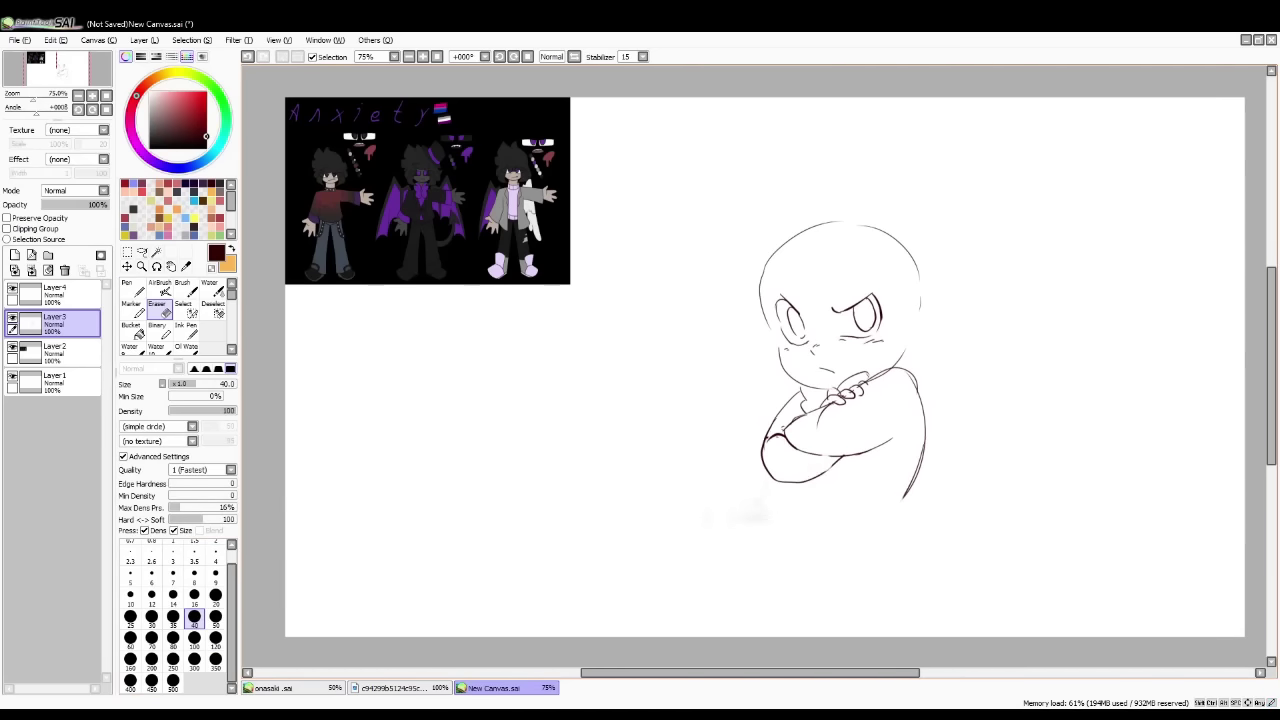
# - Redraw the lower edge of the front forearm as a darker curve and erase the old line beneath it
pyautogui.click(132, 288)
pyautogui.moveTo(786, 438); pyautogui.dragTo(893, 440)
pyautogui.hotkey('ctrl', 'z')
pyautogui.moveTo(788, 441); pyautogui.dragTo(899, 440)
pyautogui.click(160, 309)
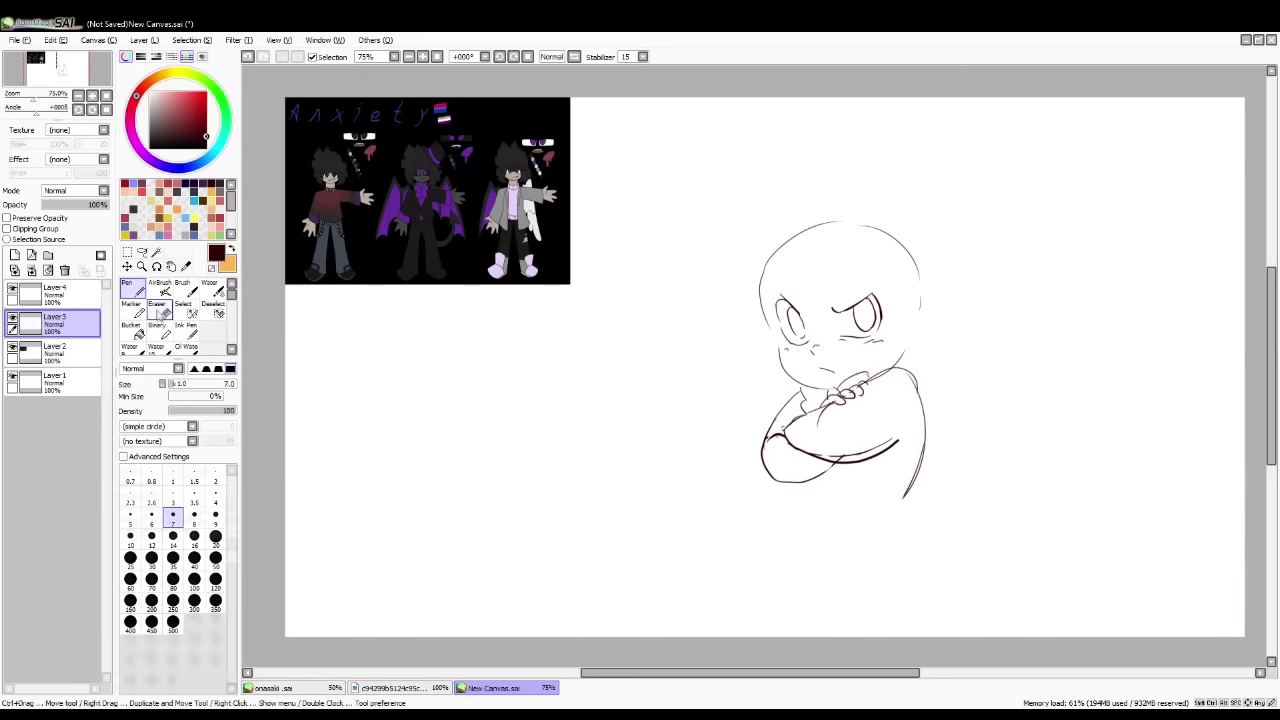
pyautogui.moveTo(822, 447); pyautogui.dragTo(886, 434)
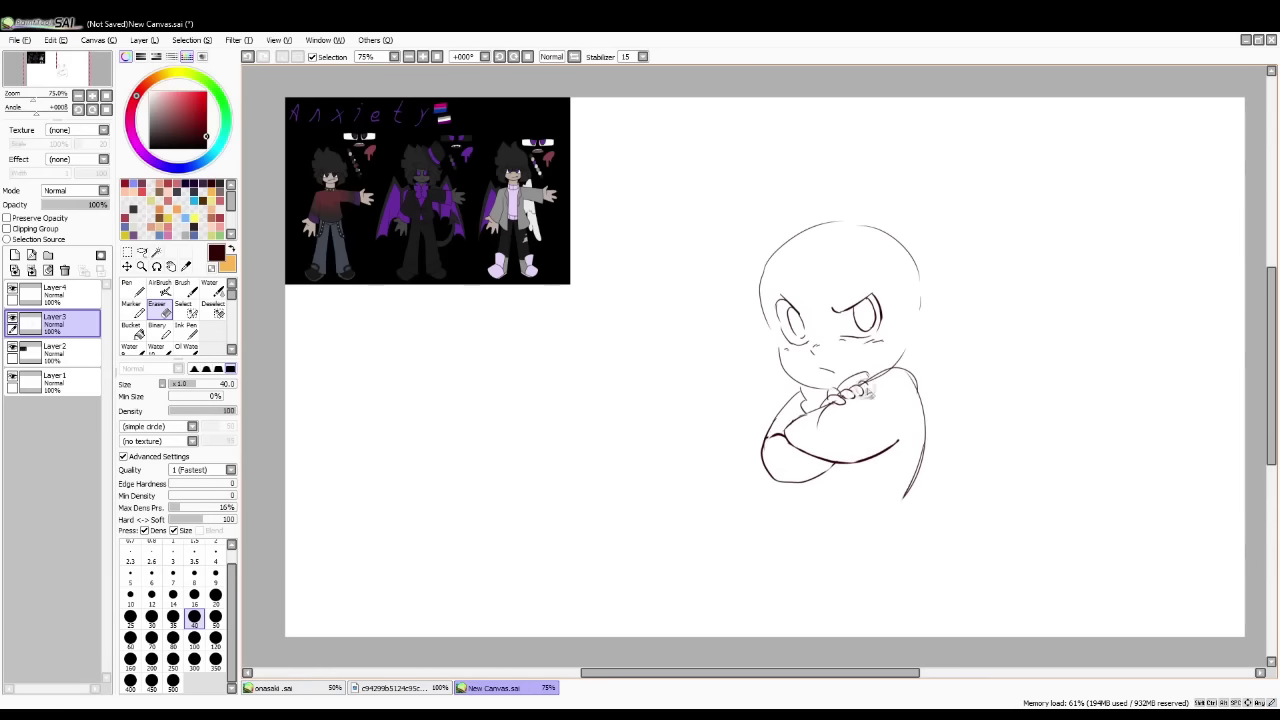
# - Redraw the curled fingers and the nearby forearm edge with darker lines
pyautogui.press('n')
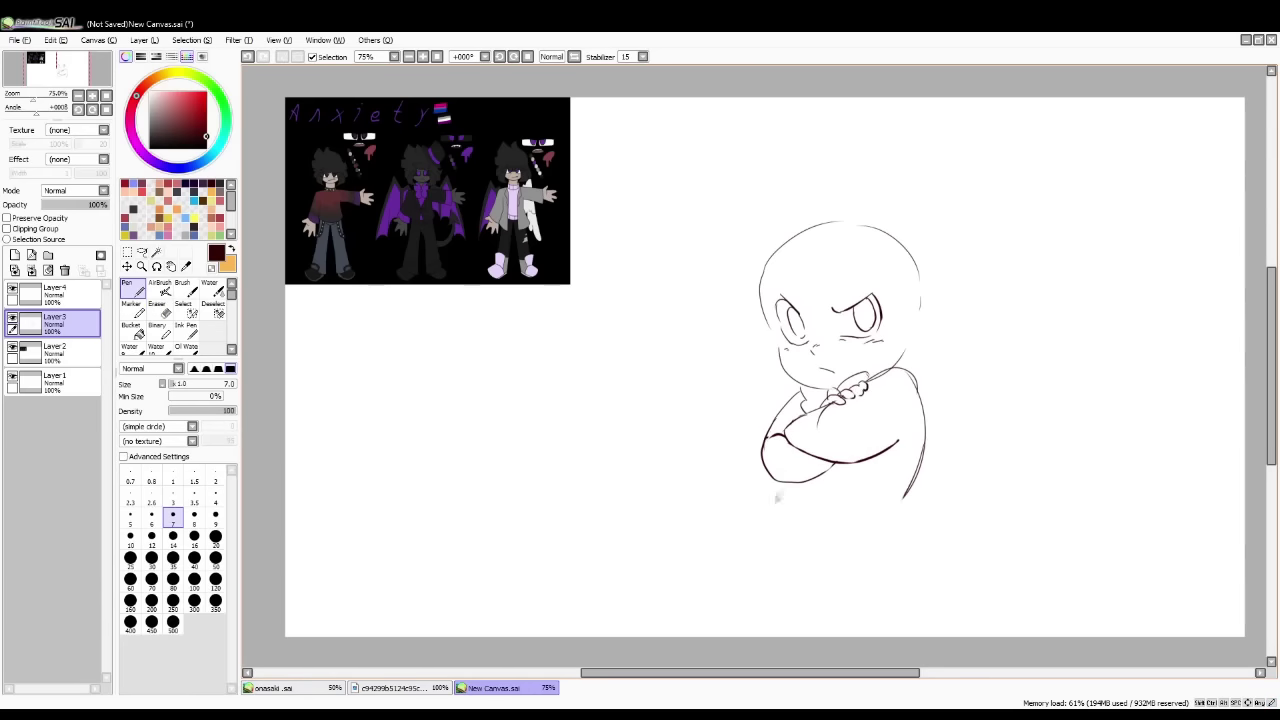
pyautogui.moveTo(821, 406); pyautogui.dragTo(845, 402)
pyautogui.press('e')
pyautogui.moveTo(804, 496)
pyautogui.mouseDown()
pyautogui.moveTo(791, 492)
pyautogui.moveTo(804, 497)
pyautogui.mouseUp()
pyautogui.click(140, 295)
# - Clean up the doubled lines along the shoulder and trim the lower end of the back line
pyautogui.press('e')
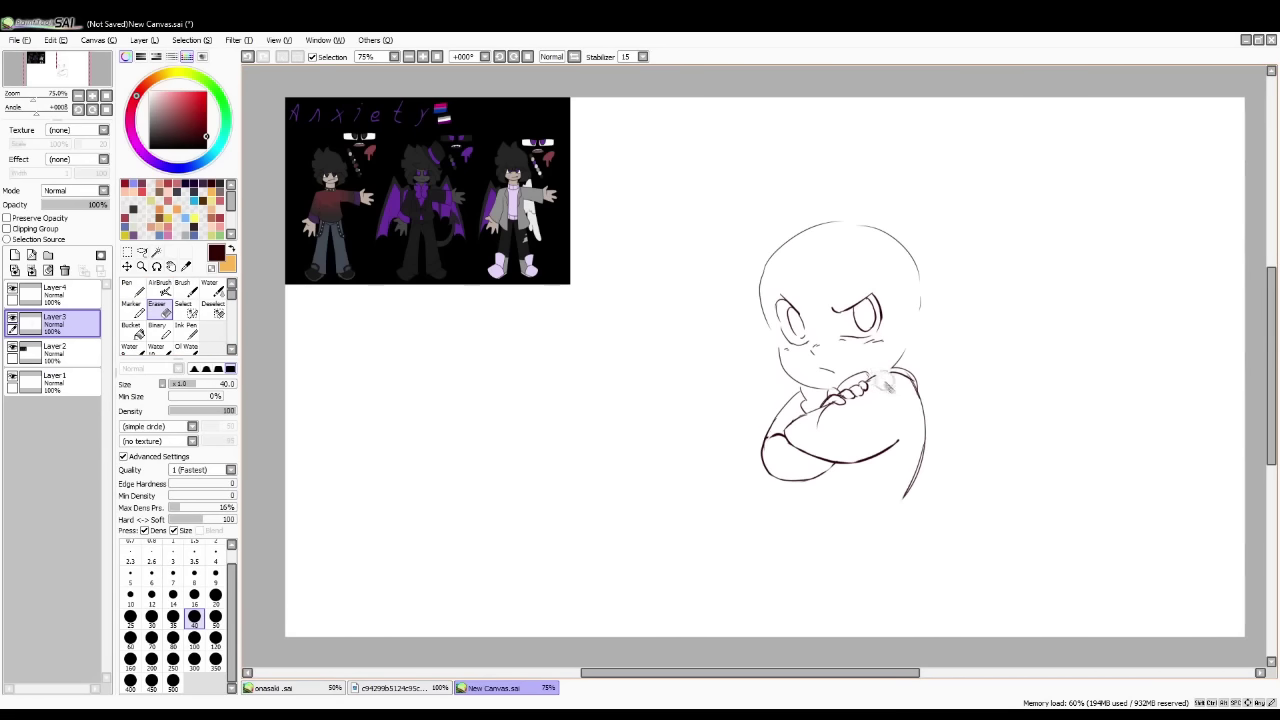
pyautogui.moveTo(888, 366); pyautogui.dragTo(927, 390)
pyautogui.click(135, 290)
pyautogui.press('e')
pyautogui.moveTo(910, 485); pyautogui.dragTo(915, 445)
pyautogui.press('n')
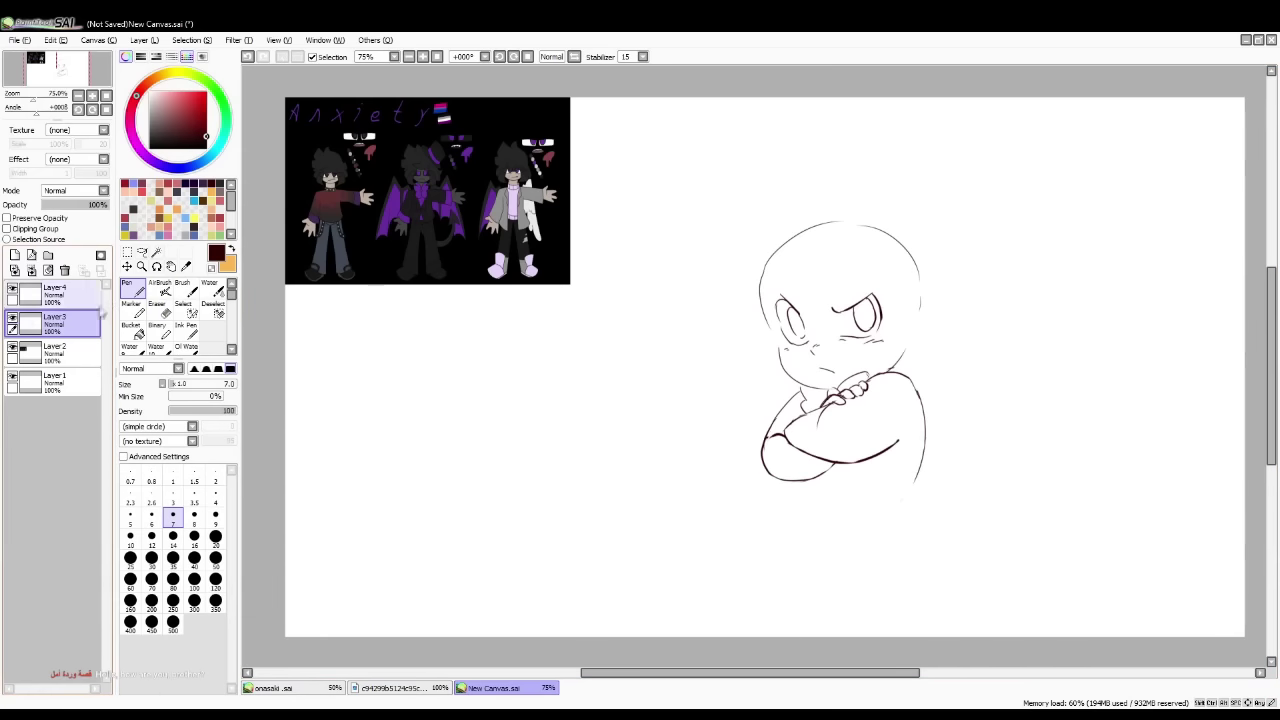
# - Extend the back line downward from behind the elbow toward the waist
pyautogui.hotkey('ctrl', 'z')
pyautogui.moveTo(793, 482); pyautogui.dragTo(766, 517)
pyautogui.hotkey('ctrl', 'z')
pyautogui.moveTo(922, 466); pyautogui.dragTo(903, 540)
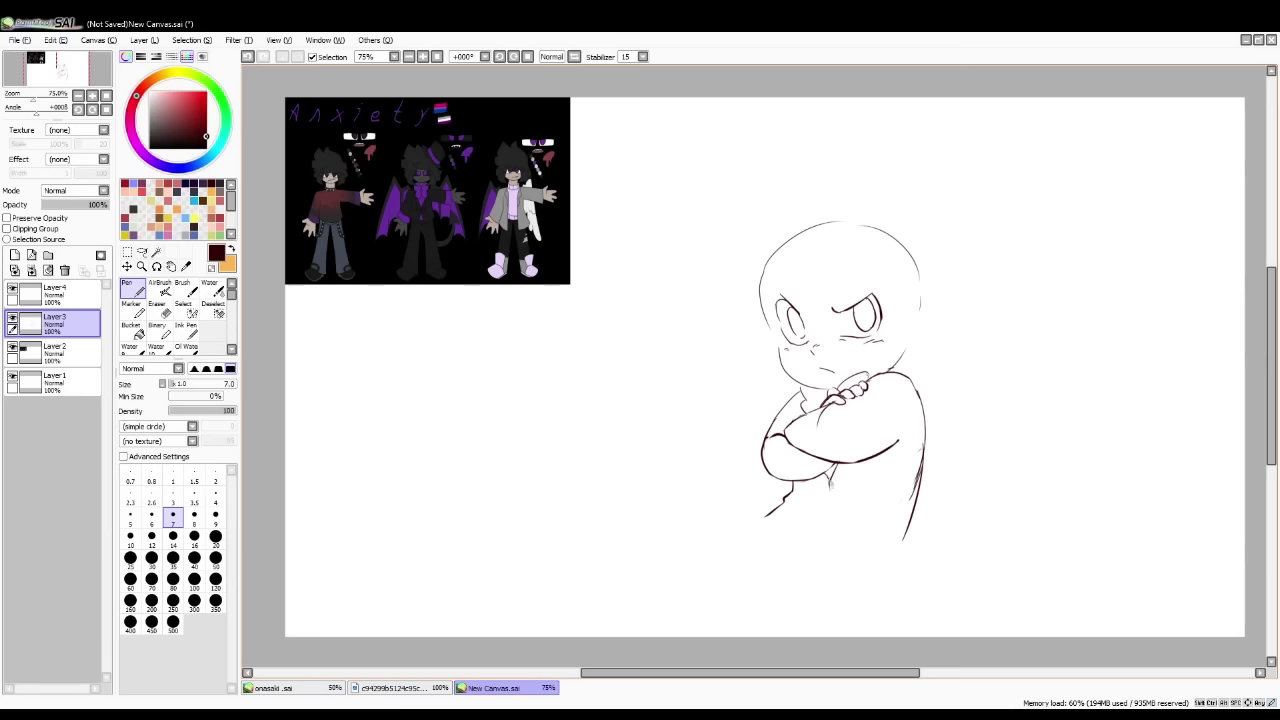
pyautogui.hotkey('ctrl', 'z')
pyautogui.hotkey('ctrl', 'z')
pyautogui.moveTo(831, 478); pyautogui.dragTo(818, 535)
pyautogui.hotkey('ctrl', 'z')
pyautogui.hotkey('ctrl', 'z')
pyautogui.moveTo(829, 486); pyautogui.dragTo(812, 547)
pyautogui.hotkey('ctrl', 'z')
# - Erase the excess lines along the back and forearm end, and remove the torso strokes below the arms
pyautogui.click(160, 310)
pyautogui.moveTo(918, 449)
pyautogui.mouseDown()
pyautogui.moveTo(908, 494)
pyautogui.moveTo(852, 477)
pyautogui.moveTo(860, 469)
pyautogui.mouseUp()
pyautogui.moveTo(897, 438); pyautogui.dragTo(890, 443)
pyautogui.press('n')
pyautogui.moveTo(850, 500); pyautogui.dragTo(885, 487)
pyautogui.press('e')
pyautogui.moveTo(800, 488); pyautogui.dragTo(770, 514)
pyautogui.moveTo(825, 482); pyautogui.dragTo(815, 535)
# - Rework the upper sleeve edge of the far arm and add a short fold mark near the collar
pyautogui.press('n')
pyautogui.hotkey('ctrl', 'z')
pyautogui.moveTo(803, 415); pyautogui.dragTo(831, 403)
pyautogui.hotkey('ctrl', 'z')
pyautogui.moveTo(770, 439); pyautogui.dragTo(765, 460)
pyautogui.hotkey('ctrl', 'z')
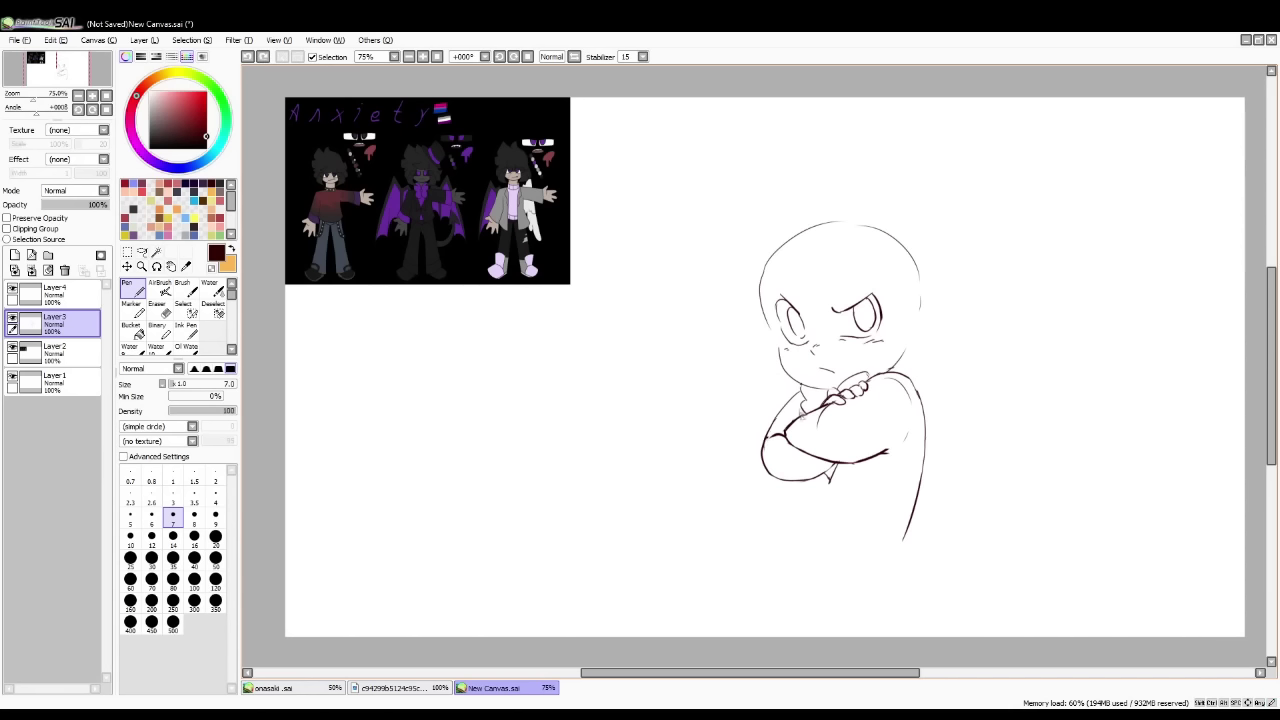
pyautogui.hotkey('ctrl', 'z')
pyautogui.moveTo(796, 406); pyautogui.dragTo(800, 416)
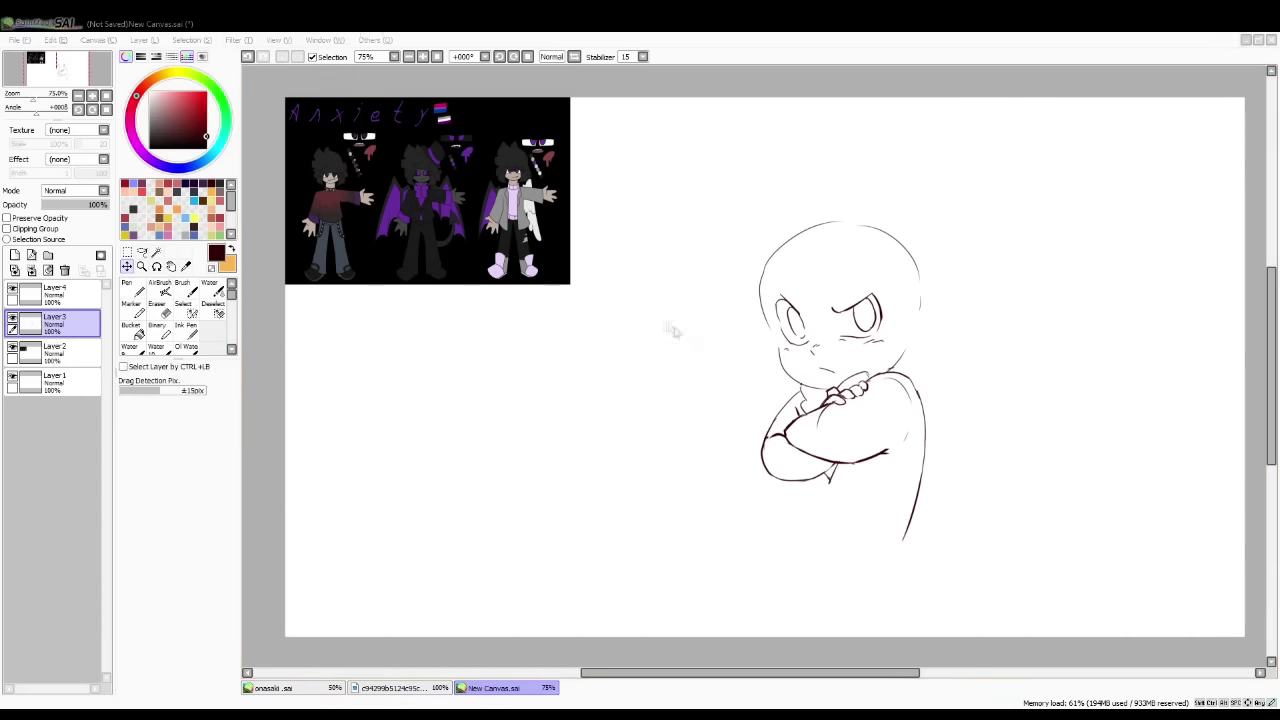
# - Move the figure sketch upward and draw the hair outline with sweeping bangs on a new layer
pyautogui.moveTo(674, 331); pyautogui.dragTo(688, 269)
pyautogui.hotkey('ctrl', 'shift', 'n')
pyautogui.moveTo(809, 184); pyautogui.dragTo(753, 213)
pyautogui.moveTo(753, 213)
pyautogui.mouseDown()
pyautogui.moveTo(873, 208)
pyautogui.moveTo(903, 232)
pyautogui.moveTo(875, 284)
pyautogui.mouseUp()
pyautogui.moveTo(875, 284)
pyautogui.mouseDown()
pyautogui.moveTo(937, 270)
pyautogui.moveTo(931, 221)
pyautogui.mouseUp()
pyautogui.moveTo(809, 188); pyautogui.dragTo(876, 172)
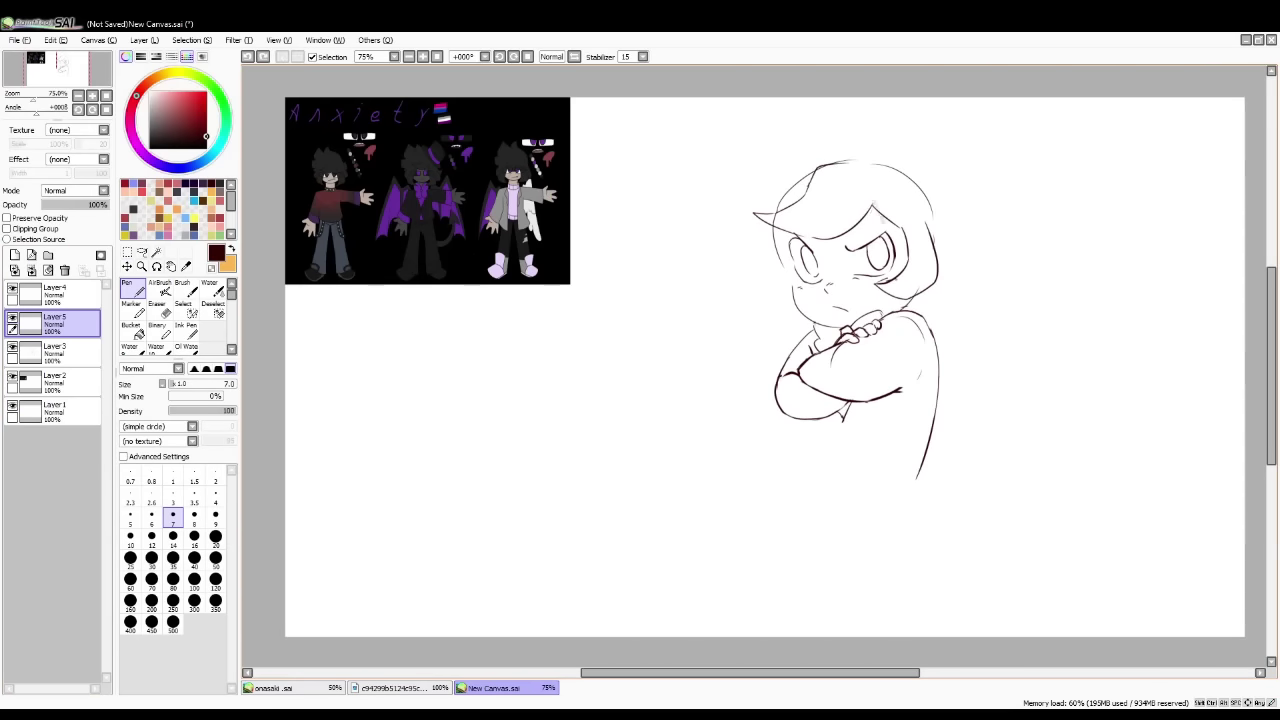
# - Refine the bangs and sketch a pointed, outward-flicked lock of hair beside the cheek
pyautogui.press('e')
pyautogui.press('n')
pyautogui.moveTo(770, 228)
pyautogui.mouseDown()
pyautogui.moveTo(762, 278)
pyautogui.moveTo(790, 305)
pyautogui.mouseUp()
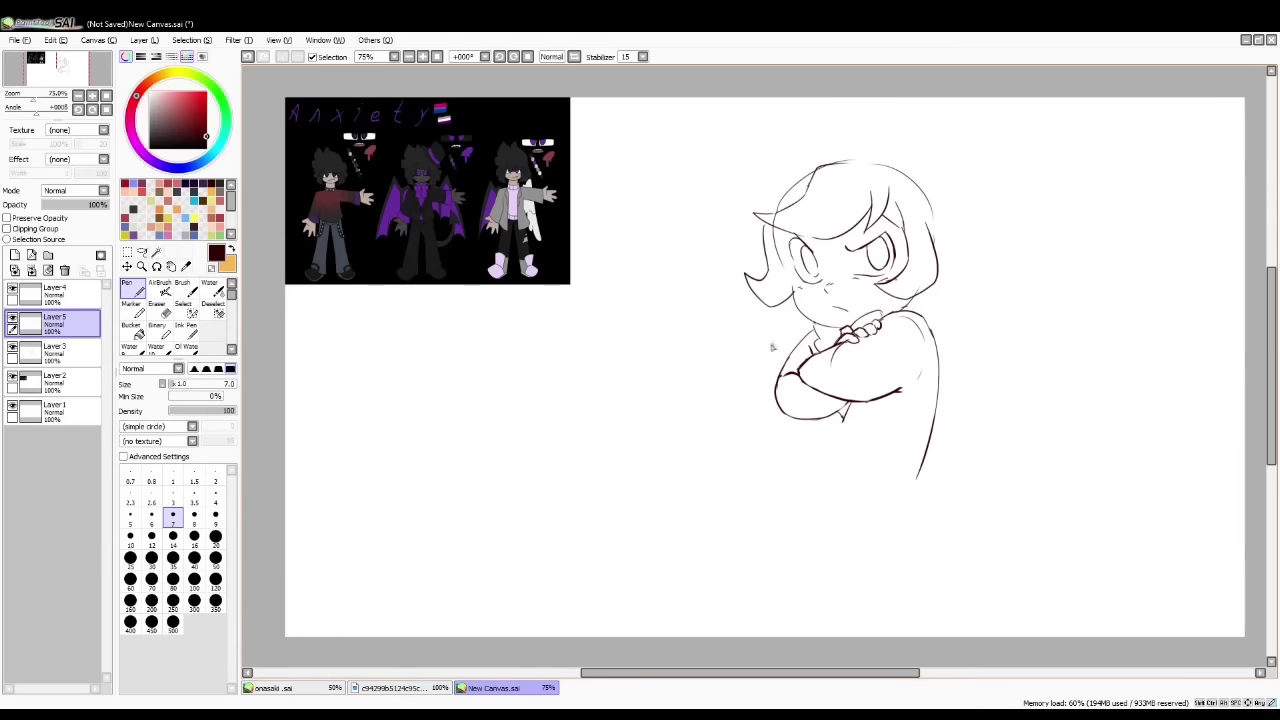
# - Sketch the far leg stretched out in front of the body on Layer3, including its upper edge and foot
pyautogui.moveTo(800, 426)
pyautogui.mouseDown()
pyautogui.moveTo(731, 437)
pyautogui.moveTo(703, 459)
pyautogui.mouseUp()
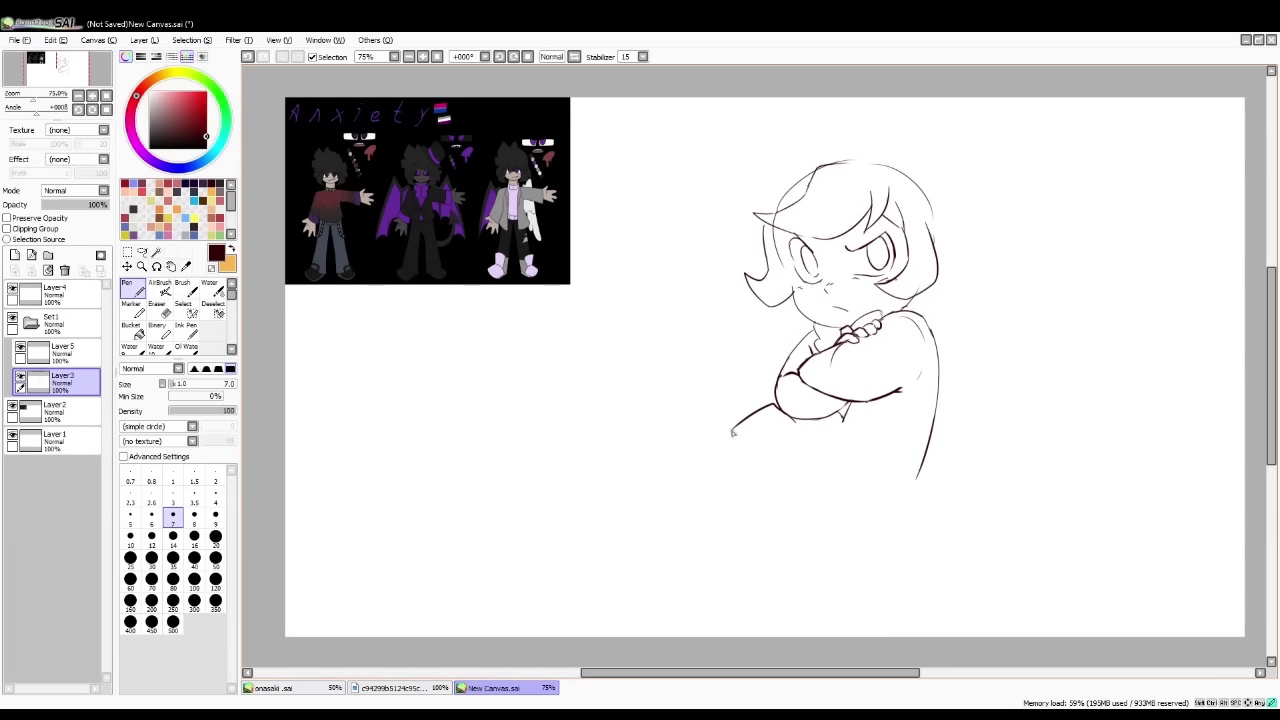
pyautogui.hotkey('ctrl', 'z')
pyautogui.hotkey('ctrl', 'z')
pyautogui.moveTo(703, 460)
pyautogui.mouseDown()
pyautogui.moveTo(718, 475)
pyautogui.moveTo(670, 485)
pyautogui.moveTo(657, 461)
pyautogui.mouseUp()
pyautogui.hotkey('ctrl', 'z')
pyautogui.moveTo(656, 461); pyautogui.dragTo(700, 518)
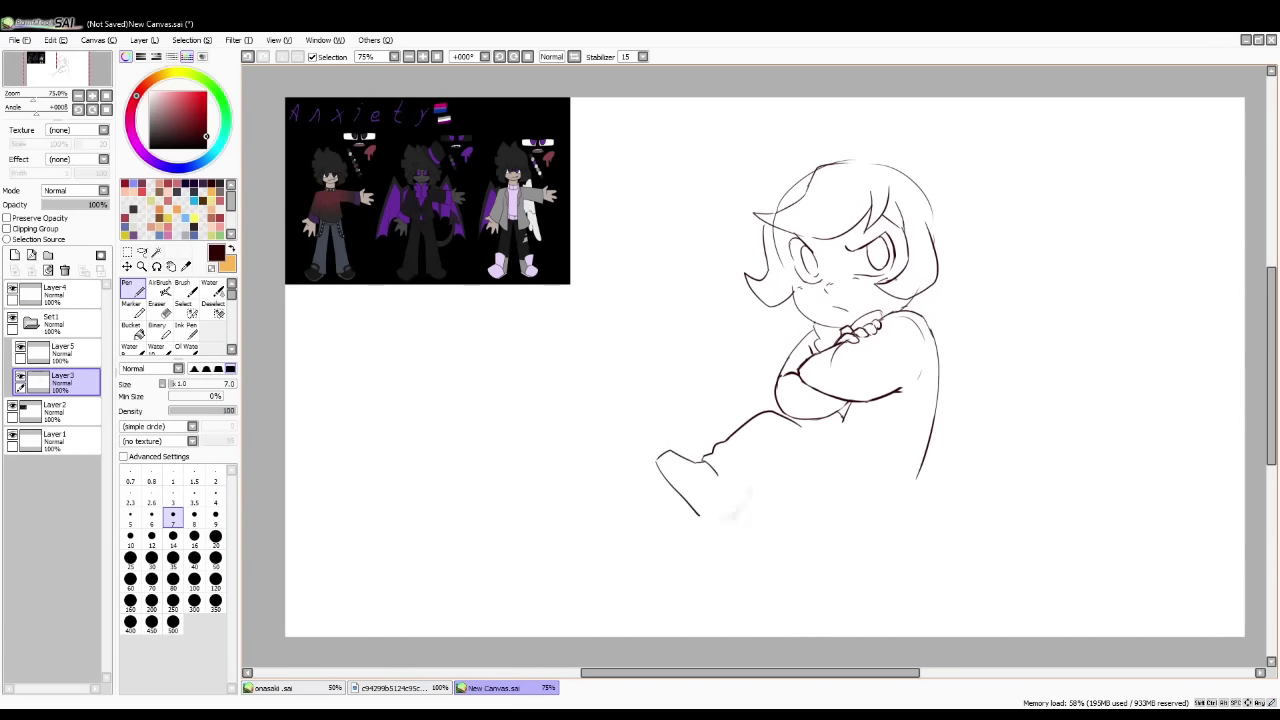
# - Draw the underside of the outstretched leg and curve the seat around to meet the back line
pyautogui.hotkey('ctrl', 'z')
pyautogui.moveTo(773, 484)
pyautogui.mouseDown()
pyautogui.moveTo(899, 518)
pyautogui.moveTo(795, 477)
pyautogui.mouseUp()
pyautogui.hotkey('ctrl', 'z')
pyautogui.moveTo(787, 480)
pyautogui.mouseDown()
pyautogui.moveTo(846, 520)
pyautogui.moveTo(929, 454)
pyautogui.mouseUp()
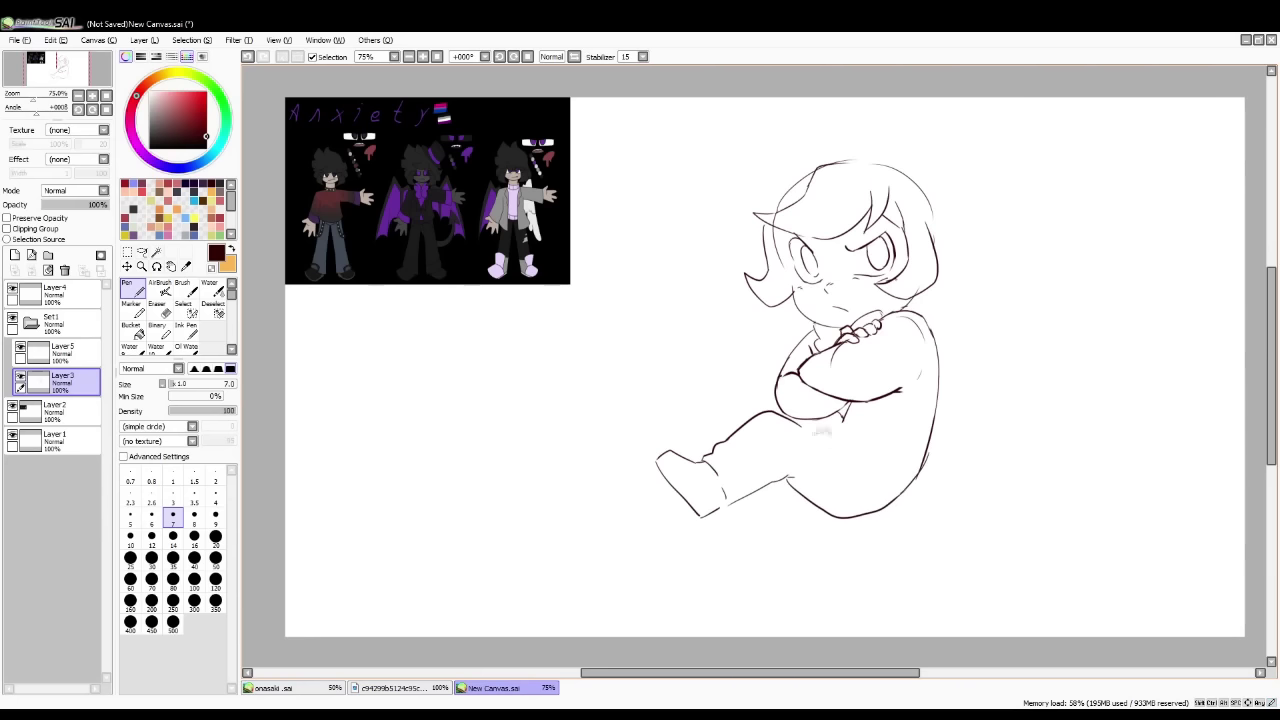
pyautogui.moveTo(818, 440)
pyautogui.mouseDown()
pyautogui.moveTo(907, 445)
pyautogui.moveTo(902, 465)
pyautogui.moveTo(799, 441)
pyautogui.moveTo(895, 454)
pyautogui.moveTo(838, 494)
pyautogui.moveTo(789, 473)
pyautogui.moveTo(836, 518)
pyautogui.mouseUp()
pyautogui.hotkey('ctrl', 'z')
pyautogui.hotkey('ctrl', 'z')
pyautogui.hotkey('ctrl', 'z')
pyautogui.hotkey('ctrl', 'z')
pyautogui.hotkey('ctrl', 'z')
pyautogui.hotkey('ctrl', 'z')
pyautogui.moveTo(763, 487); pyautogui.dragTo(729, 504)
pyautogui.hotkey('ctrl', 'z')
pyautogui.hotkey('ctrl', 'z')
pyautogui.moveTo(892, 435); pyautogui.dragTo(902, 471)
pyautogui.moveTo(763, 487)
pyautogui.mouseDown()
pyautogui.moveTo(729, 471)
pyautogui.moveTo(790, 526)
pyautogui.mouseUp()
pyautogui.hotkey('ctrl', 'z')
pyautogui.hotkey('ctrl', 'z')
pyautogui.hotkey('ctrl', 'z')
pyautogui.hotkey('ctrl', 'z')
pyautogui.hotkey('ctrl', 'z')
pyautogui.hotkey('ctrl', 'z')
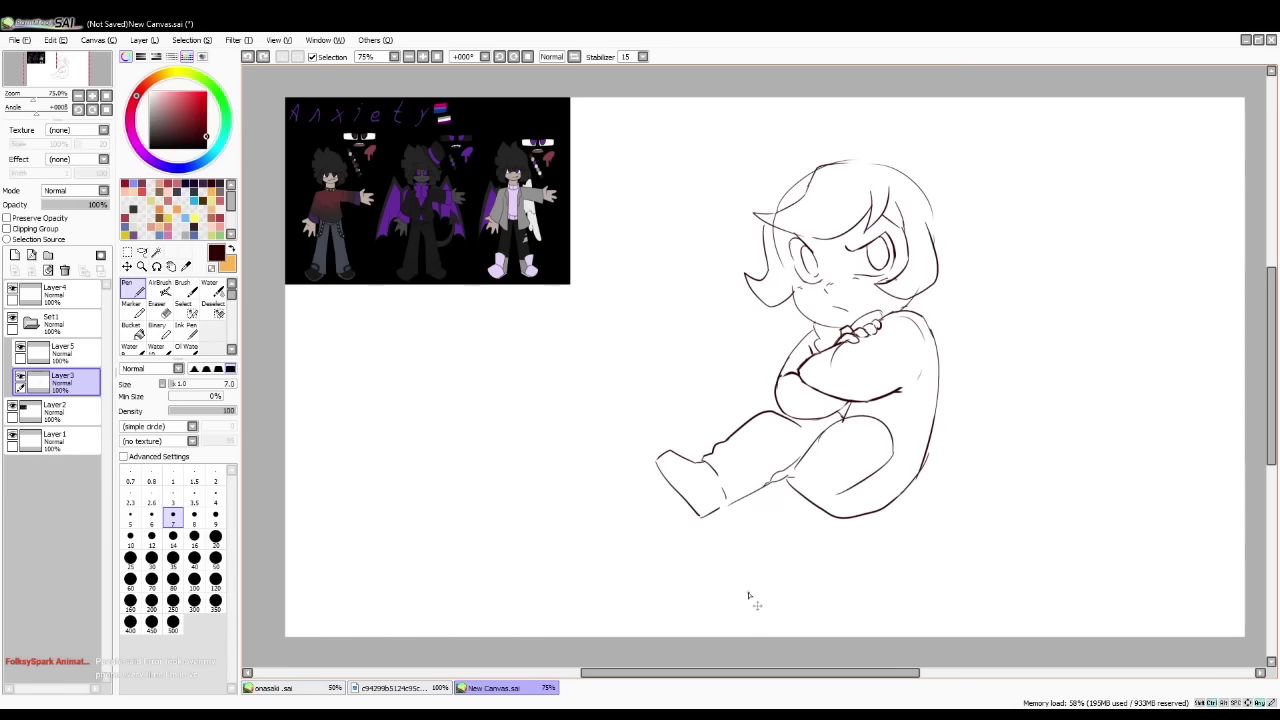
# - Sketch the near leg with a bent knee in front of the torso, ending in a boot below the far leg
pyautogui.moveTo(852, 424); pyautogui.dragTo(797, 460)
pyautogui.moveTo(848, 424); pyautogui.dragTo(882, 453)
pyautogui.moveTo(755, 492); pyautogui.dragTo(808, 527)
pyautogui.moveTo(808, 527); pyautogui.dragTo(872, 478)
pyautogui.moveTo(881, 444); pyautogui.dragTo(887, 460)
# - Redraw the rounded lower back and seat contour behind the near thigh
pyautogui.moveTo(738, 494)
pyautogui.mouseDown()
pyautogui.moveTo(797, 531)
pyautogui.moveTo(914, 474)
pyautogui.mouseUp()
pyautogui.hotkey('ctrl', 'z')
pyautogui.moveTo(938, 400)
pyautogui.mouseDown()
pyautogui.moveTo(909, 490)
pyautogui.moveTo(915, 479)
pyautogui.moveTo(887, 501)
pyautogui.moveTo(845, 503)
pyautogui.mouseUp()
pyautogui.hotkey('ctrl', 'z')
pyautogui.hotkey('ctrl', 'z')
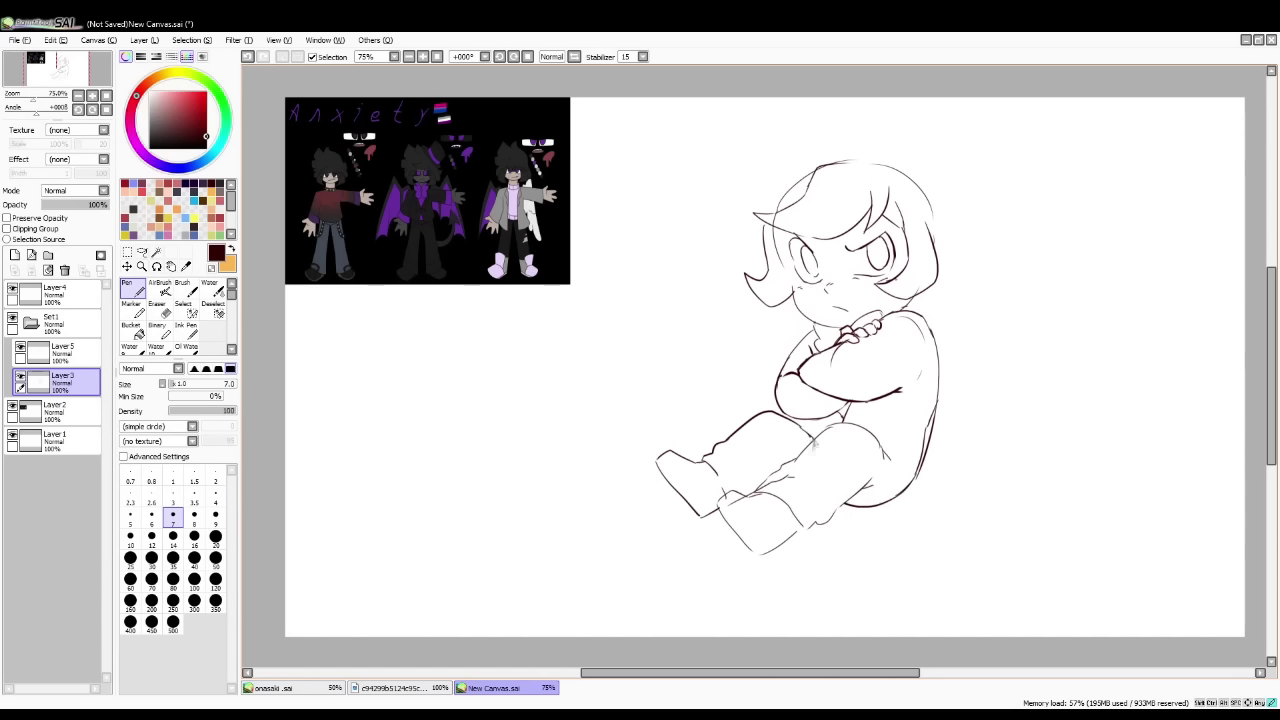
# - Redraw the shirt's back edge down to a pointed hem behind the hips, erasing the old lower back line, and add boot cuffs
pyautogui.hotkey('ctrl', 'z')
pyautogui.moveTo(793, 423)
pyautogui.mouseDown()
pyautogui.moveTo(868, 422)
pyautogui.moveTo(914, 488)
pyautogui.moveTo(928, 480)
pyautogui.mouseUp()
pyautogui.hotkey('ctrl', 'z')
pyautogui.hotkey('ctrl', 'z')
pyautogui.moveTo(935, 420); pyautogui.dragTo(932, 482)
pyautogui.hotkey('ctrl', 'z')
pyautogui.moveTo(930, 426); pyautogui.dragTo(928, 480)
pyautogui.press('e')
pyautogui.press('n')
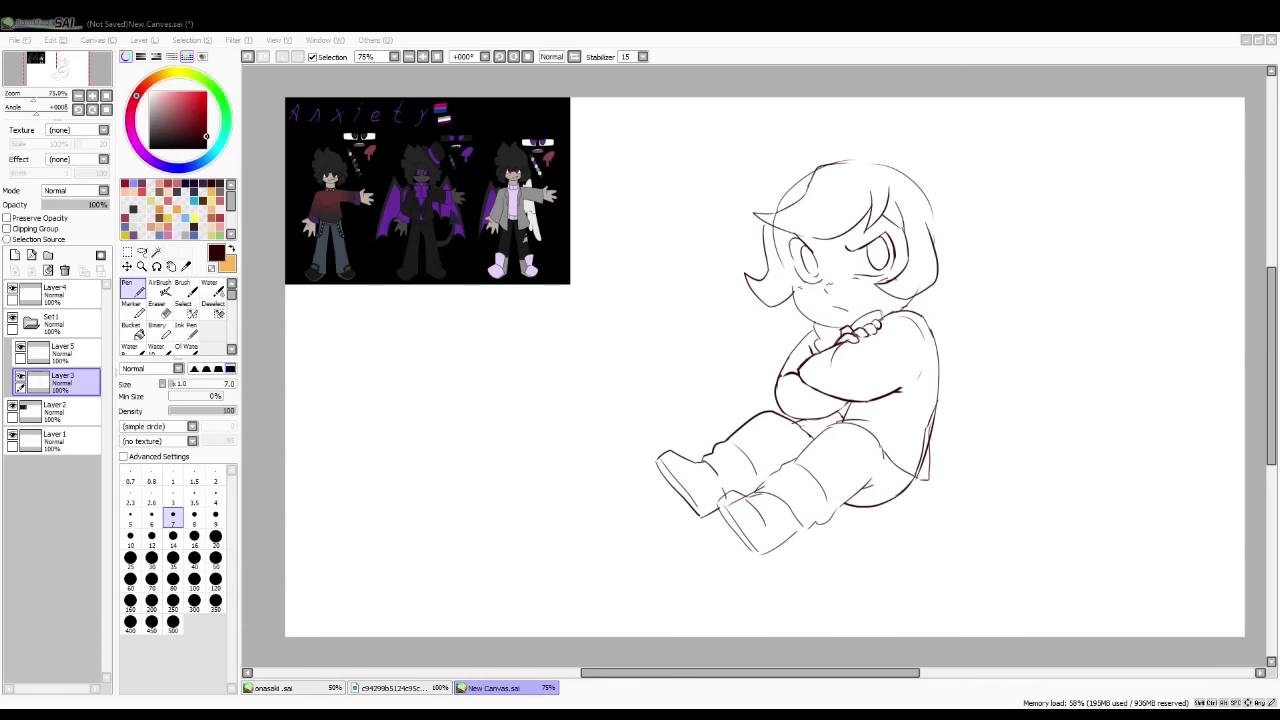
pyautogui.press('e')
pyautogui.moveTo(948, 398)
pyautogui.mouseDown()
pyautogui.moveTo(920, 472)
pyautogui.moveTo(774, 570)
pyautogui.mouseUp()
pyautogui.press('n')
pyautogui.hotkey('ctrl', 'z')
pyautogui.moveTo(905, 488); pyautogui.dragTo(836, 594)
pyautogui.hotkey('ctrl', 'z')
pyautogui.moveTo(903, 490)
pyautogui.mouseDown()
pyautogui.moveTo(933, 552)
pyautogui.moveTo(854, 597)
pyautogui.mouseUp()
pyautogui.moveTo(860, 608)
pyautogui.mouseDown()
pyautogui.moveTo(820, 587)
pyautogui.moveTo(848, 584)
pyautogui.mouseUp()
pyautogui.moveTo(848, 584); pyautogui.dragTo(910, 579)
pyautogui.hotkey('ctrl', 'z')
pyautogui.hotkey('ctrl', 'z')
pyautogui.hotkey('ctrl', 'z')
pyautogui.hotkey('ctrl', 'z')
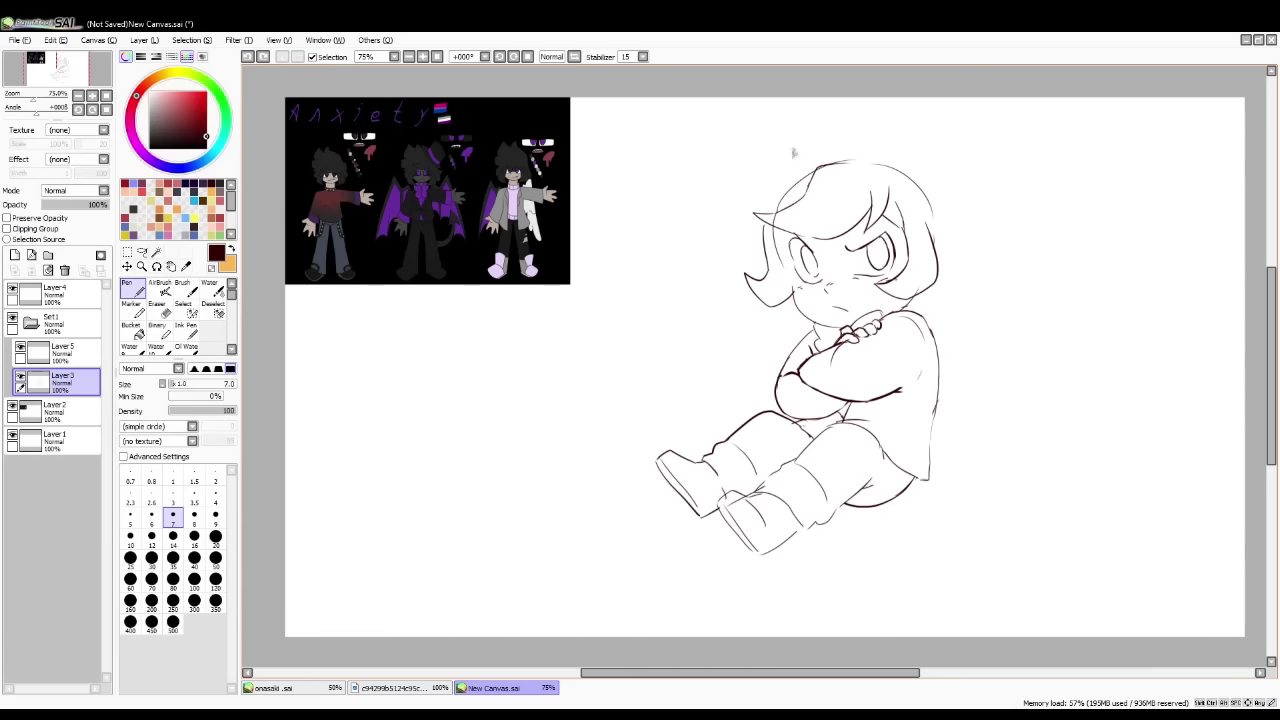
# - Sketch a small tilted top hat on the back of the head and spiky hair around both sides of the face
pyautogui.hotkey('ctrl', 'z')
pyautogui.moveTo(911, 152)
pyautogui.mouseDown()
pyautogui.moveTo(996, 163)
pyautogui.moveTo(951, 203)
pyautogui.mouseUp()
pyautogui.moveTo(911, 141); pyautogui.dragTo(945, 221)
pyautogui.moveTo(910, 148)
pyautogui.mouseDown()
pyautogui.moveTo(927, 183)
pyautogui.moveTo(957, 205)
pyautogui.moveTo(962, 195)
pyautogui.mouseUp()
pyautogui.hotkey('ctrl', 'z')
pyautogui.hotkey('ctrl', 'z')
pyautogui.moveTo(880, 150)
pyautogui.mouseDown()
pyautogui.moveTo(820, 112)
pyautogui.moveTo(745, 190)
pyautogui.moveTo(750, 258)
pyautogui.mouseUp()
pyautogui.moveTo(970, 230)
pyautogui.mouseDown()
pyautogui.moveTo(978, 280)
pyautogui.moveTo(920, 320)
pyautogui.mouseUp()
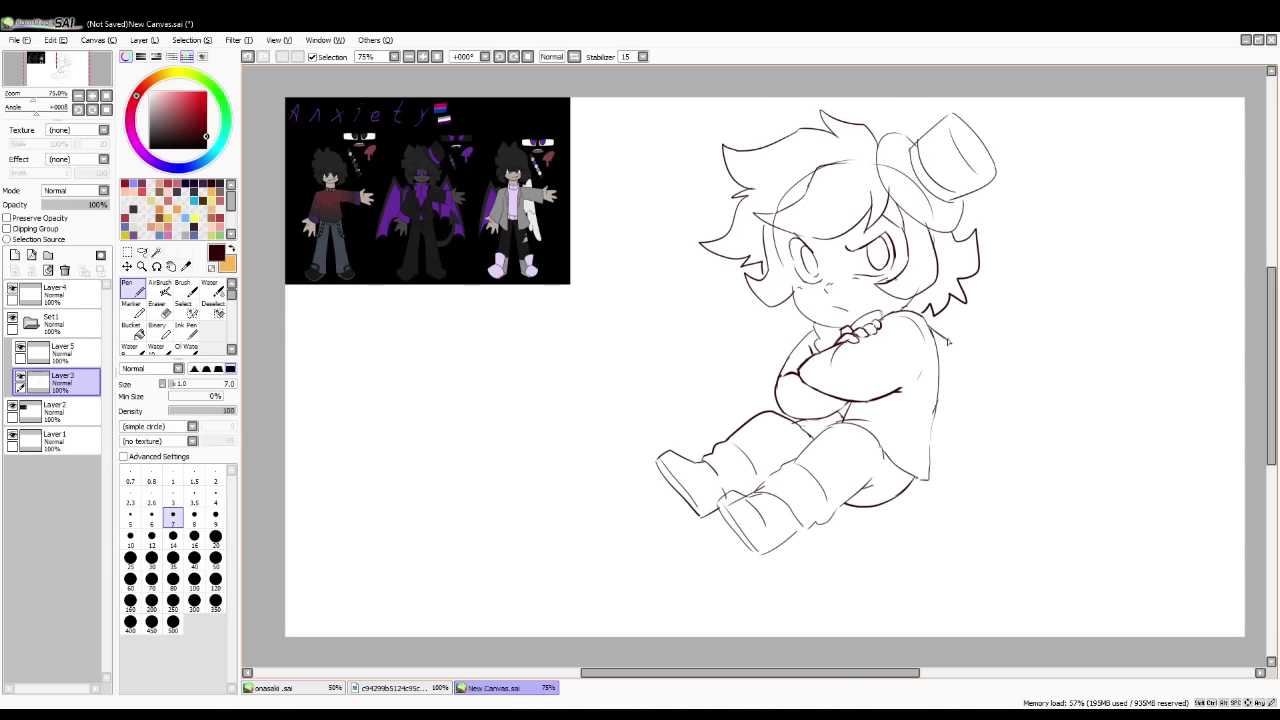
# - On a new layer, sketch the large near bat wing behind the back with an inner strut and jagged lower edge
pyautogui.click(15, 255)
pyautogui.moveTo(986, 331)
pyautogui.mouseDown()
pyautogui.moveTo(1050, 575)
pyautogui.moveTo(990, 540)
pyautogui.moveTo(946, 457)
pyautogui.mouseUp()
pyautogui.moveTo(931, 340)
pyautogui.mouseDown()
pyautogui.moveTo(1040, 300)
pyautogui.moveTo(1082, 476)
pyautogui.mouseUp()
pyautogui.moveTo(986, 337); pyautogui.dragTo(983, 413)
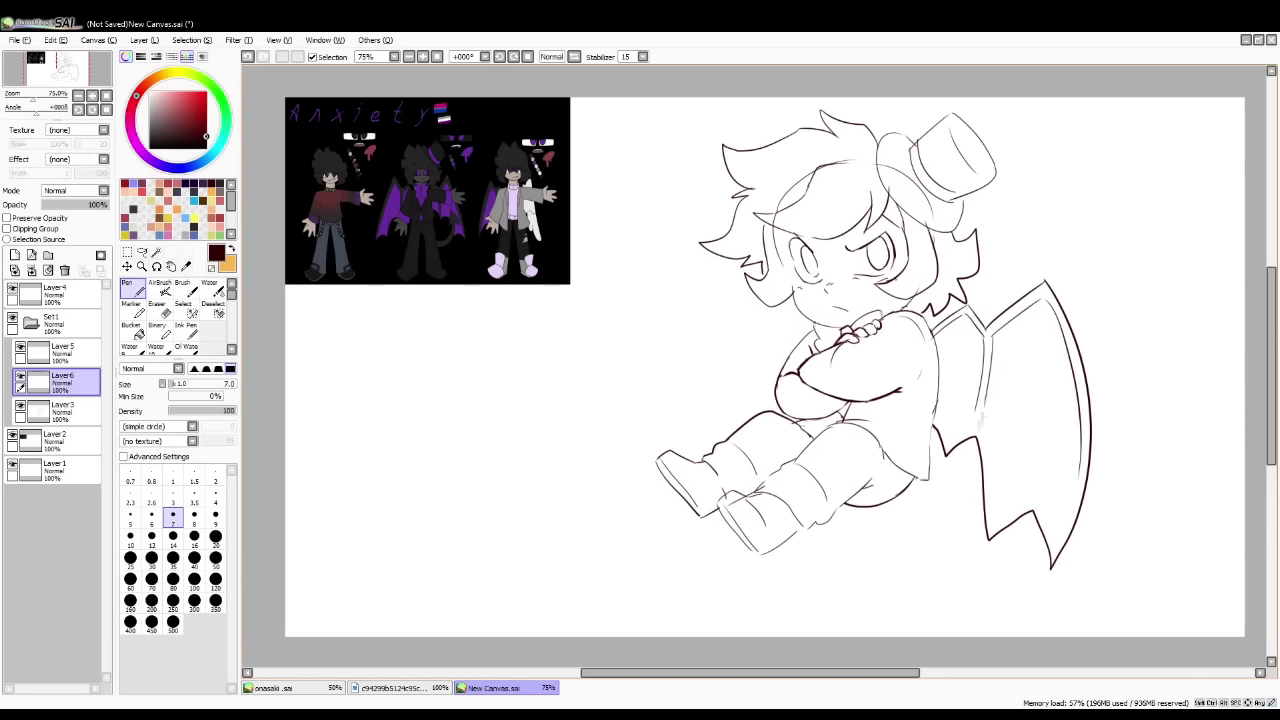
# - Sketch the smaller far bat wing emerging behind the hair and crossed arms
pyautogui.moveTo(770, 302); pyautogui.dragTo(693, 396)
pyautogui.hotkey('ctrl', 'z')
pyautogui.moveTo(768, 306); pyautogui.dragTo(694, 414)
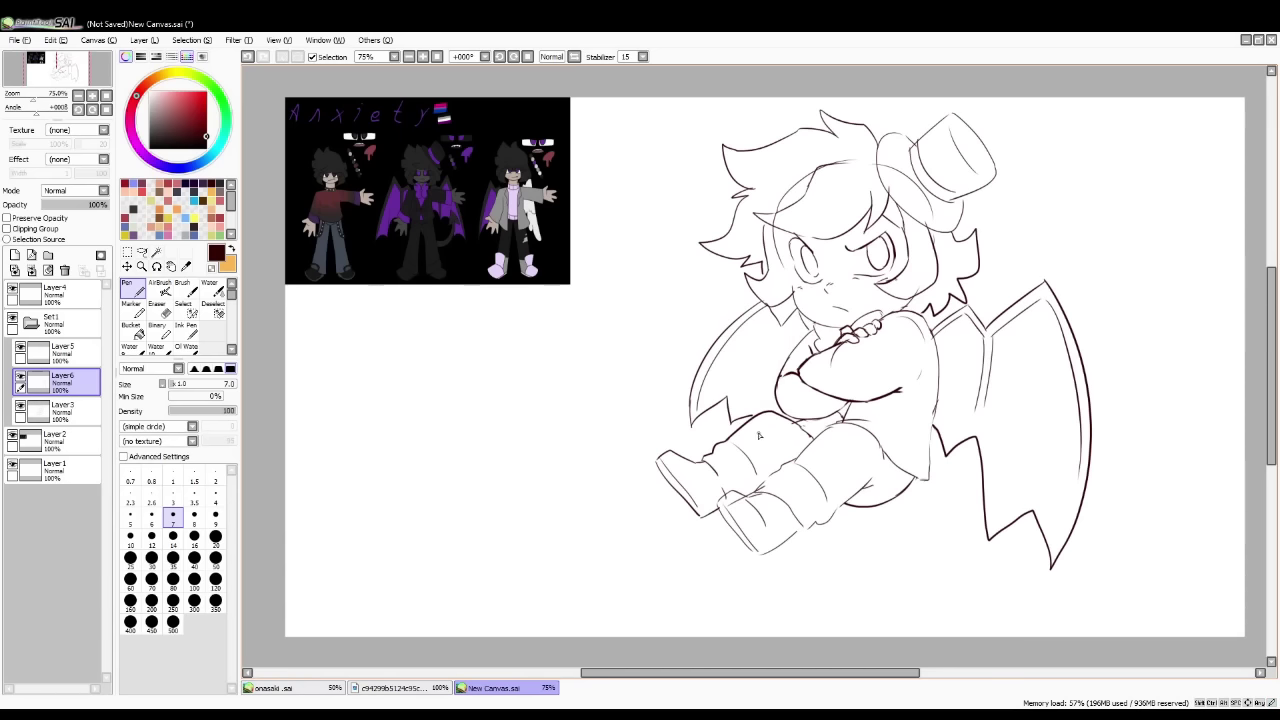
# - Draw a curved tail with an arrow-shaped tip sweeping from the lower back beneath the seat
pyautogui.moveTo(920, 479); pyautogui.dragTo(806, 576)
pyautogui.moveTo(920, 480); pyautogui.dragTo(913, 546)
pyautogui.hotkey('ctrl', 'z')
pyautogui.moveTo(808, 562)
pyautogui.mouseDown()
pyautogui.moveTo(864, 588)
pyautogui.moveTo(888, 578)
pyautogui.moveTo(918, 486)
pyautogui.mouseUp()
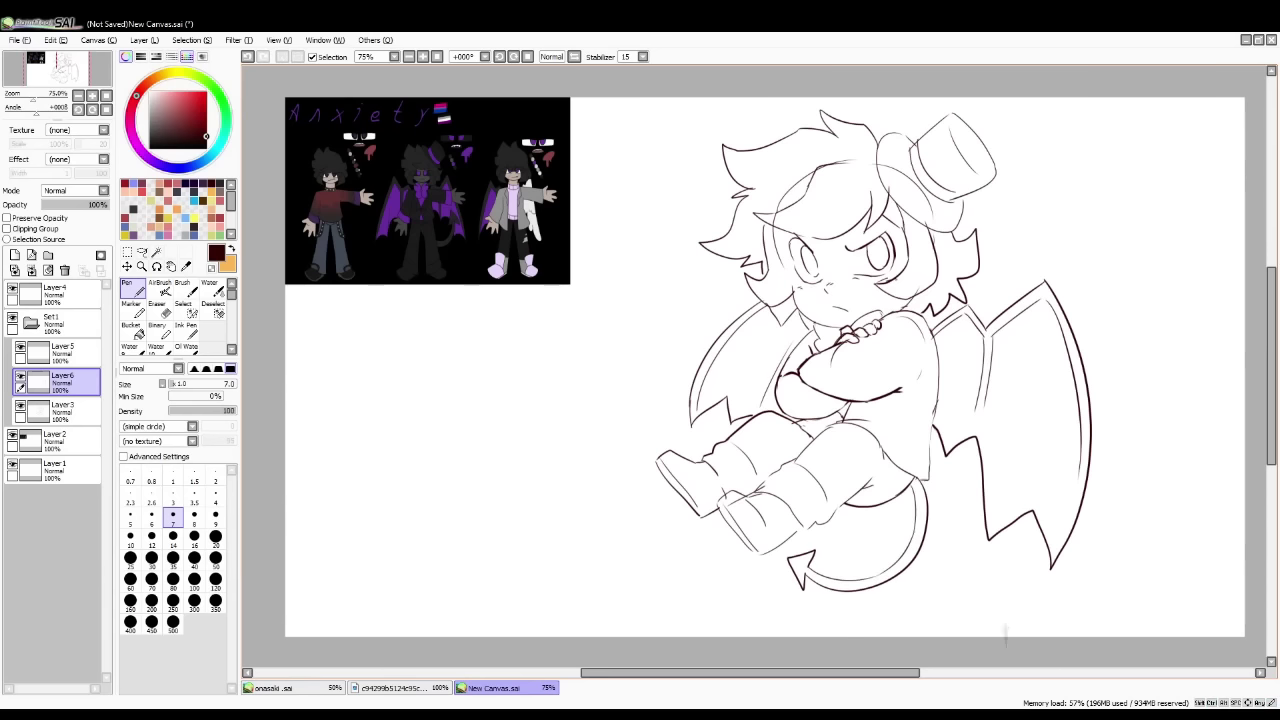
# - Erase the rough head outline showing through the hair and hat brim on Layer3
pyautogui.click(160, 309)
pyautogui.click(63, 411)
pyautogui.moveTo(802, 222)
pyautogui.mouseDown()
pyautogui.moveTo(785, 196)
pyautogui.moveTo(824, 172)
pyautogui.mouseUp()
pyautogui.moveTo(912, 200); pyautogui.dragTo(937, 240)
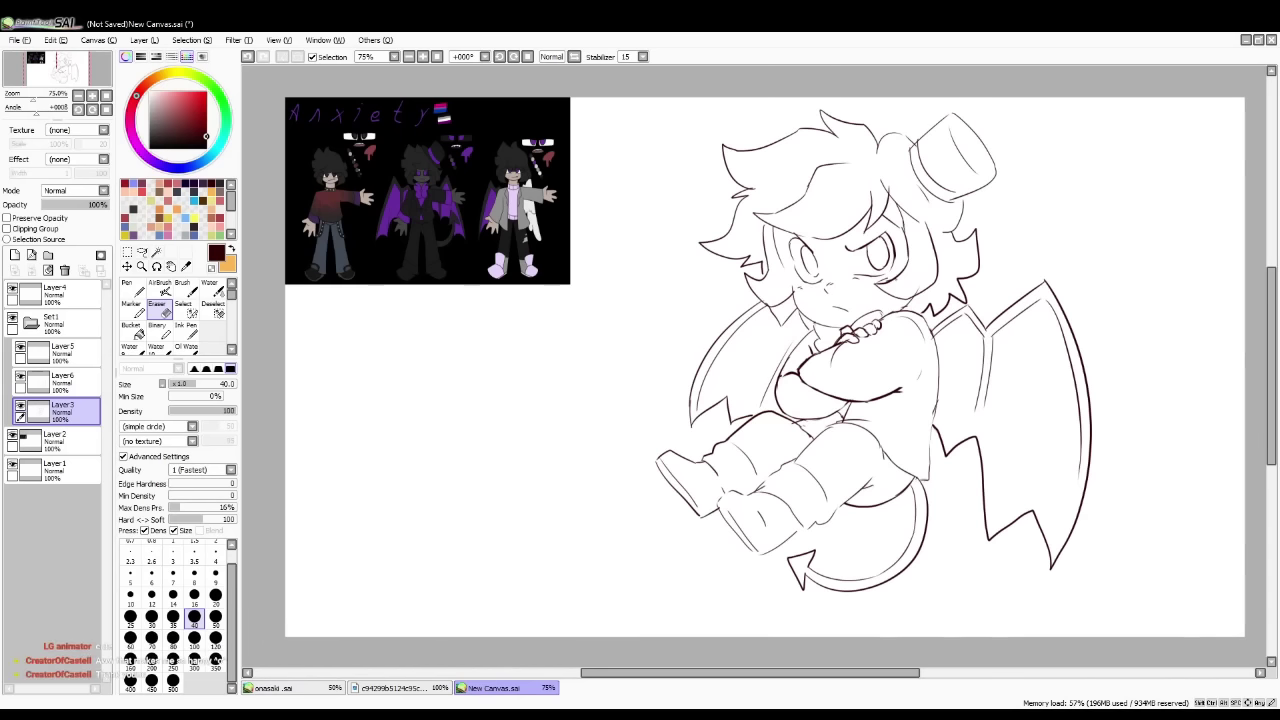
# - Mirror the canvas view and clean up the doubled line at the shirt's back hem
pyautogui.press('h')
pyautogui.press('n')
pyautogui.press('e')
pyautogui.press('n')
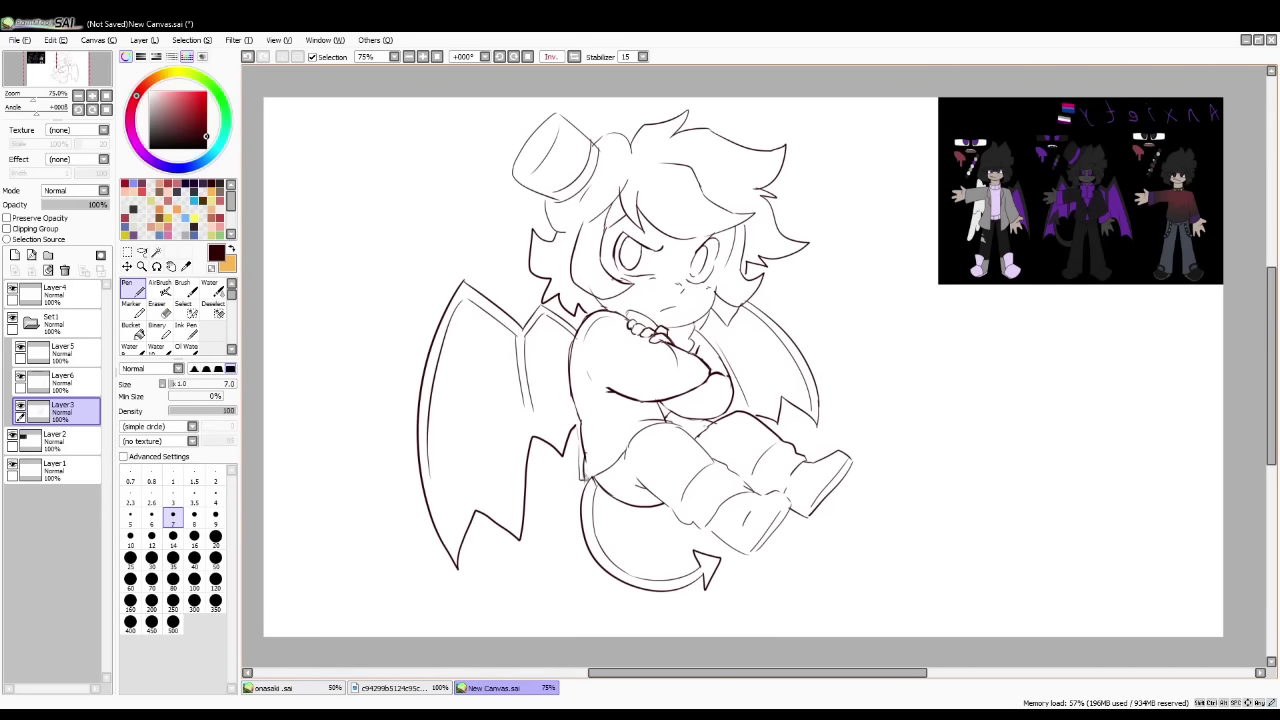
pyautogui.press('e')
pyautogui.moveTo(571, 483); pyautogui.dragTo(571, 437)
pyautogui.press('n')
pyautogui.hotkey('ctrl', 'z')
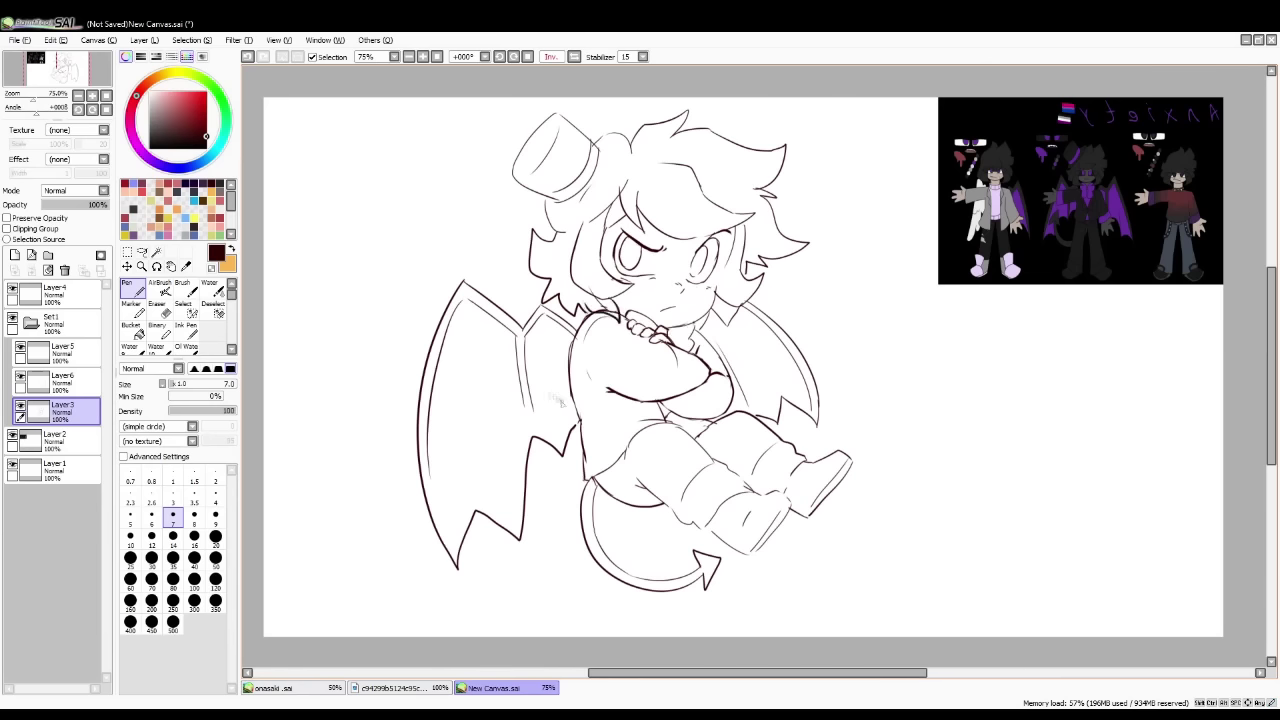
# - Erase the stray lines around the far elbow and redraw the underside of the crossed forearm
pyautogui.press('e')
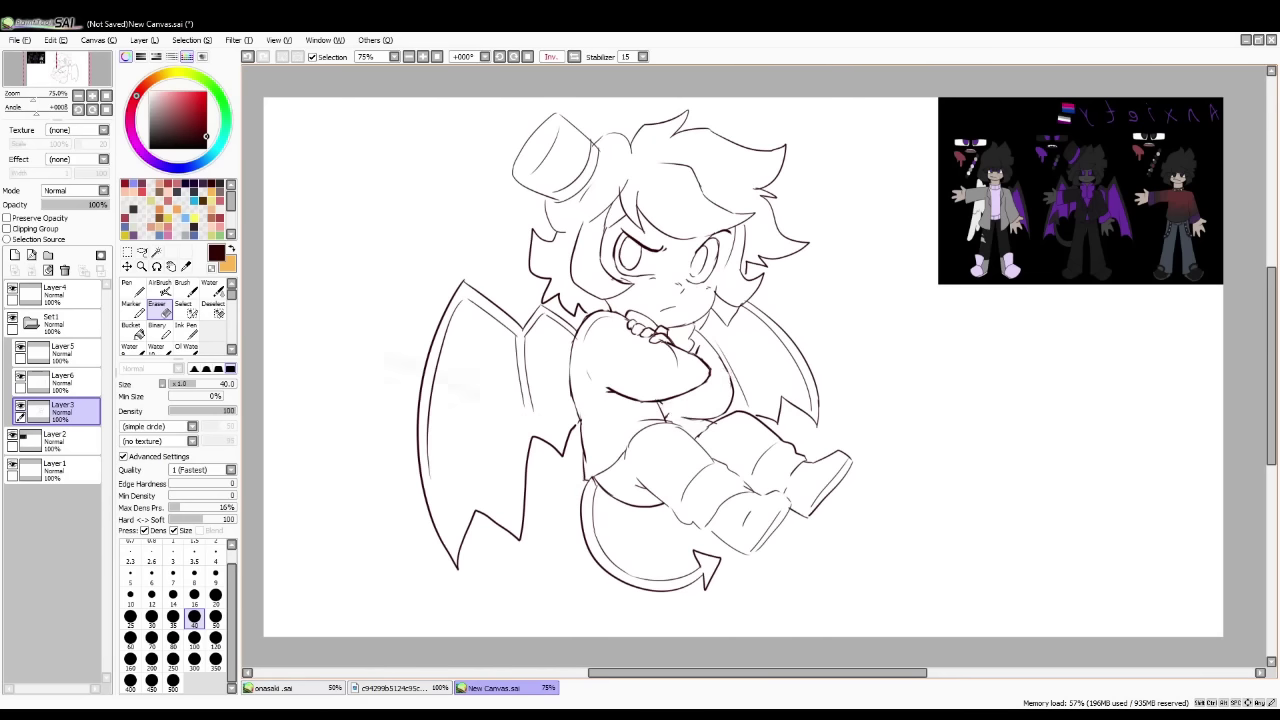
pyautogui.press('n')
pyautogui.moveTo(663, 403); pyautogui.dragTo(731, 417)
pyautogui.hotkey('ctrl', 'z')
pyautogui.press('e')
pyautogui.moveTo(690, 420)
pyautogui.mouseDown()
pyautogui.moveTo(715, 425)
pyautogui.moveTo(658, 412)
pyautogui.mouseUp()
pyautogui.press('n')
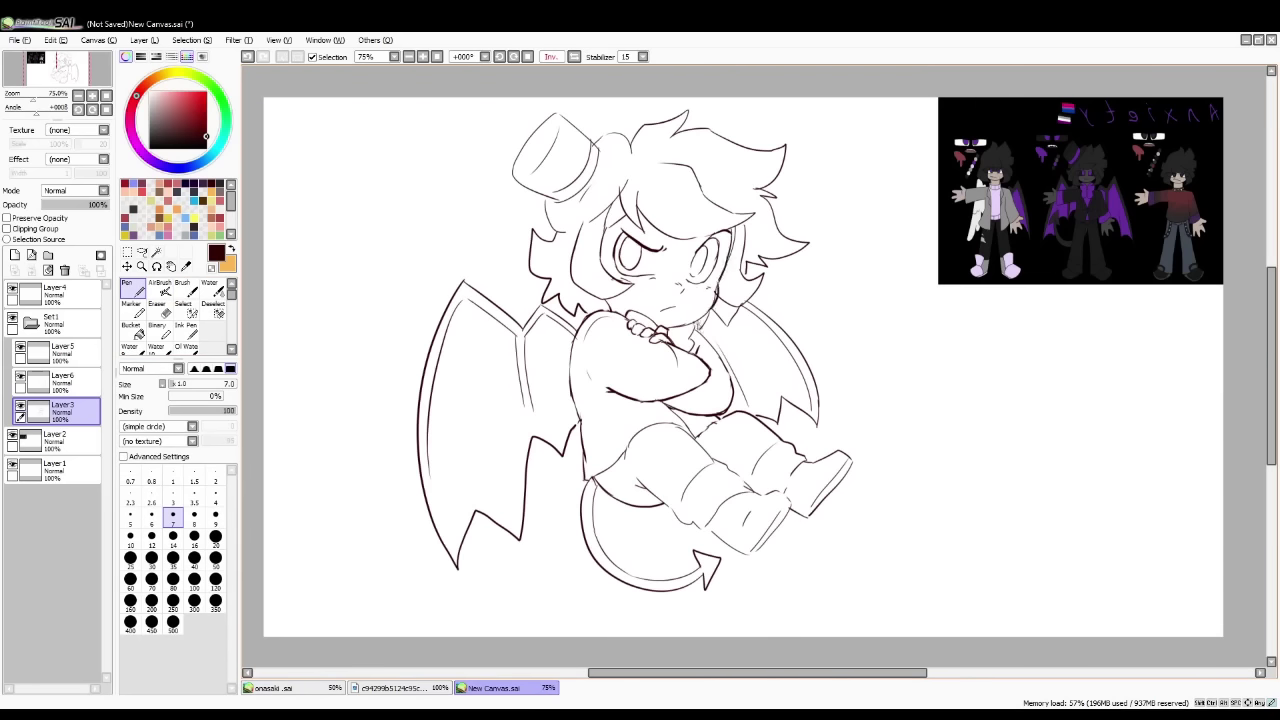
# - Return the mirrored view to its normal orientation and make Layer5 the active layer
pyautogui.press('e')
pyautogui.moveTo(710, 292); pyautogui.dragTo(713, 298)
pyautogui.hotkey('ctrl', 'z')
pyautogui.click(64, 382)
pyautogui.click(64, 353)
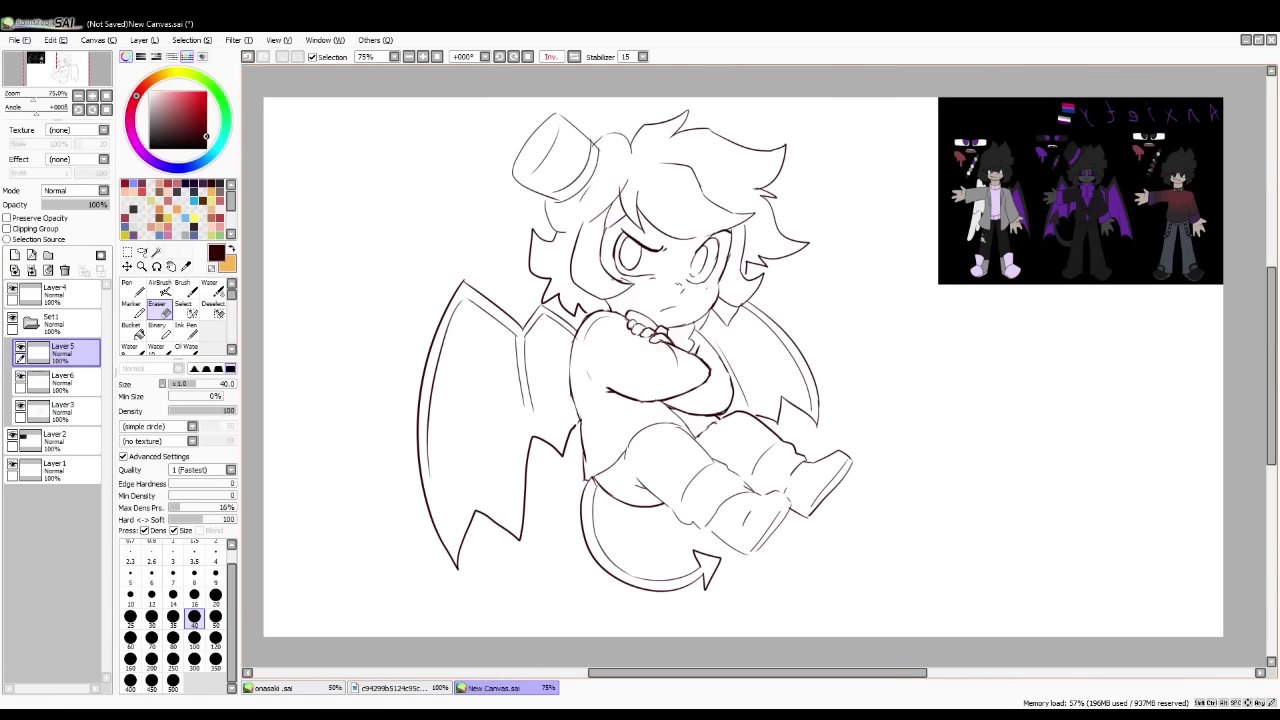
pyautogui.press('h')
pyautogui.press('n')
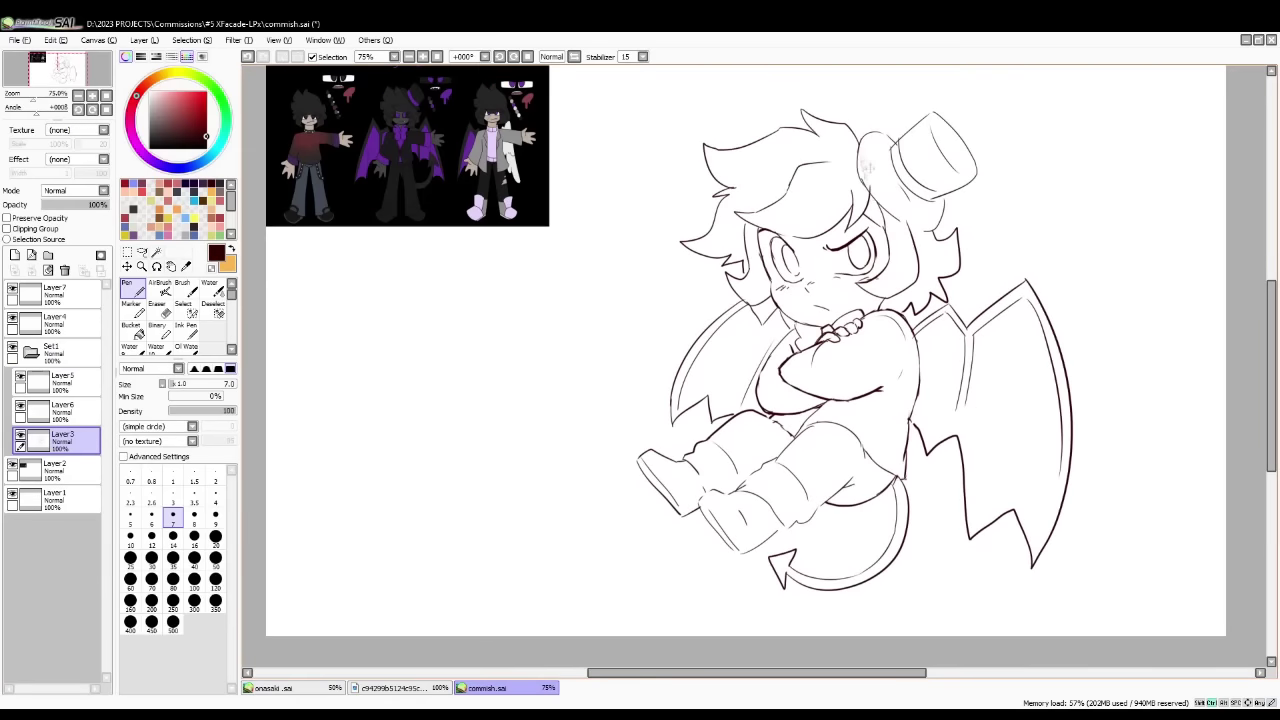
pyautogui.scroll(1, 864, 186)
pyautogui.moveTo(900, 190); pyautogui.dragTo(720, 290)
pyautogui.hotkey('ctrl', 'z')
pyautogui.moveTo(717, 170)
pyautogui.mouseDown()
pyautogui.moveTo(710, 216)
pyautogui.moveTo(790, 294)
pyautogui.mouseUp()
pyautogui.hotkey('ctrl', 'z')
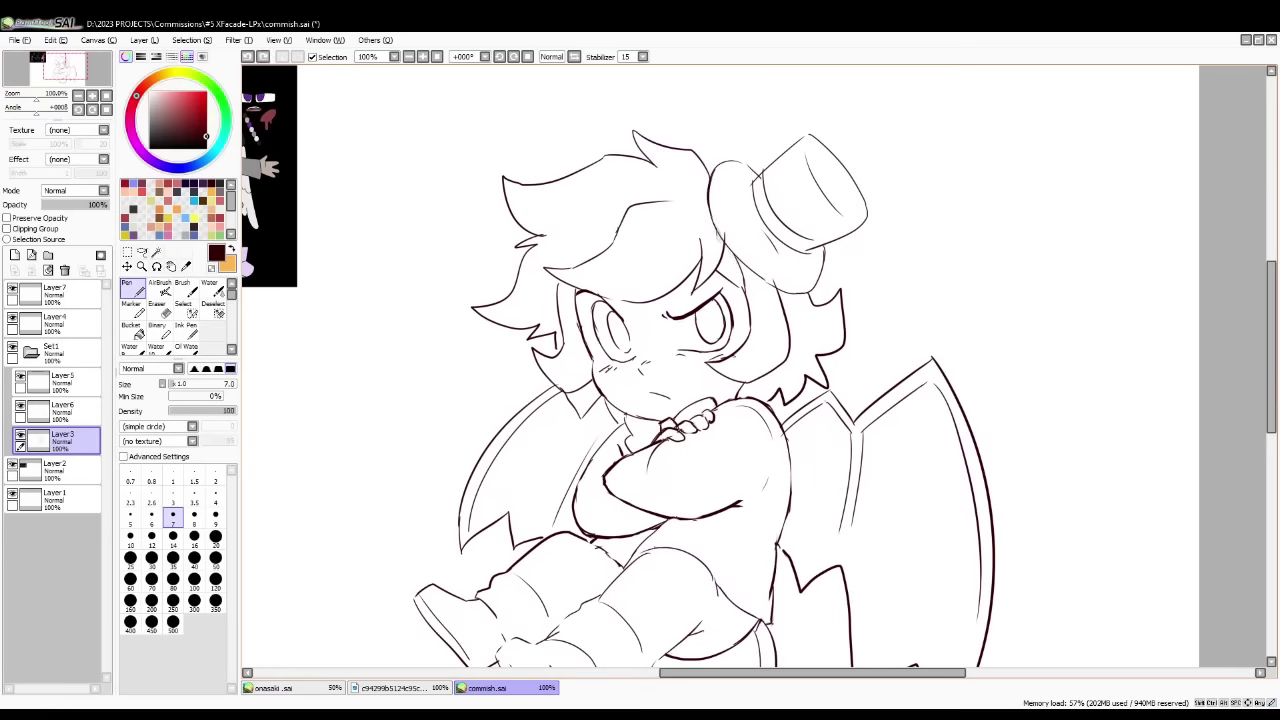
pyautogui.hotkey('ctrl', 'z')
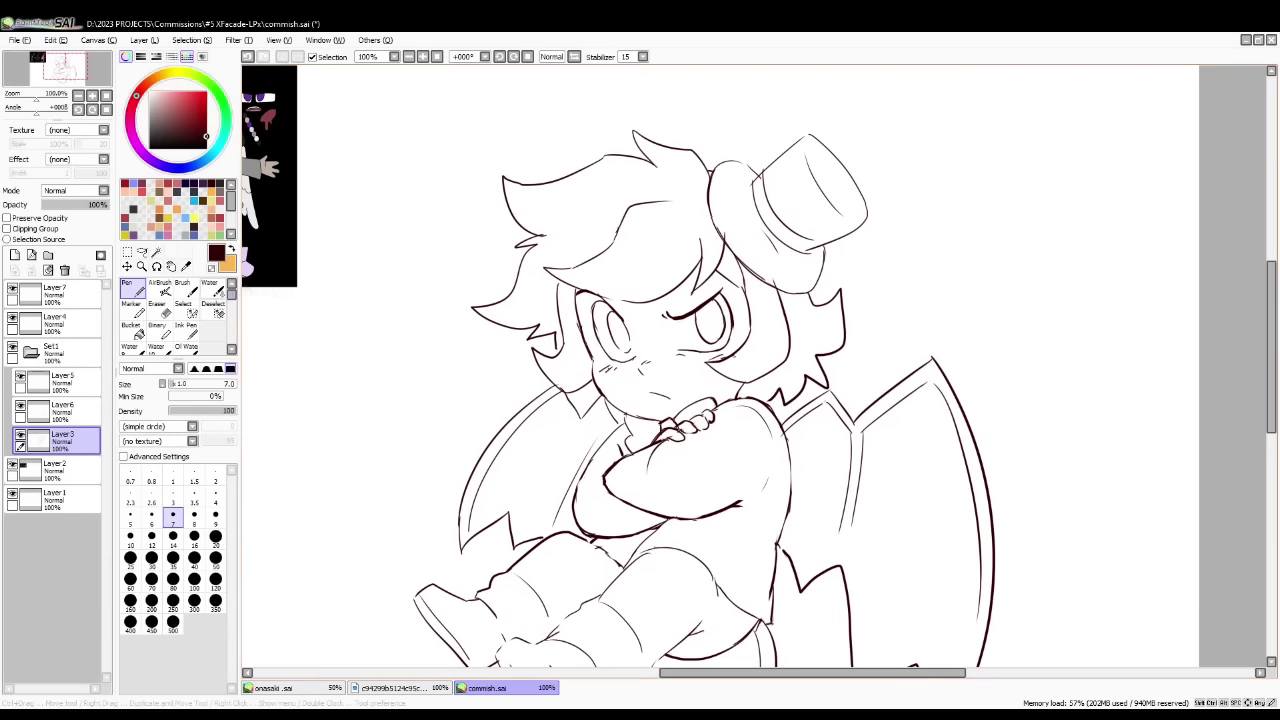
# - Erase the overlapping lines where the hat meets its brim with a size 20 eraser
pyautogui.press('e')
pyautogui.click(215, 597)
pyautogui.moveTo(757, 267); pyautogui.dragTo(767, 275)
pyautogui.moveTo(753, 176)
pyautogui.mouseDown()
pyautogui.moveTo(777, 262)
pyautogui.moveTo(761, 272)
pyautogui.moveTo(778, 283)
pyautogui.moveTo(824, 278)
pyautogui.mouseUp()
pyautogui.press('n')
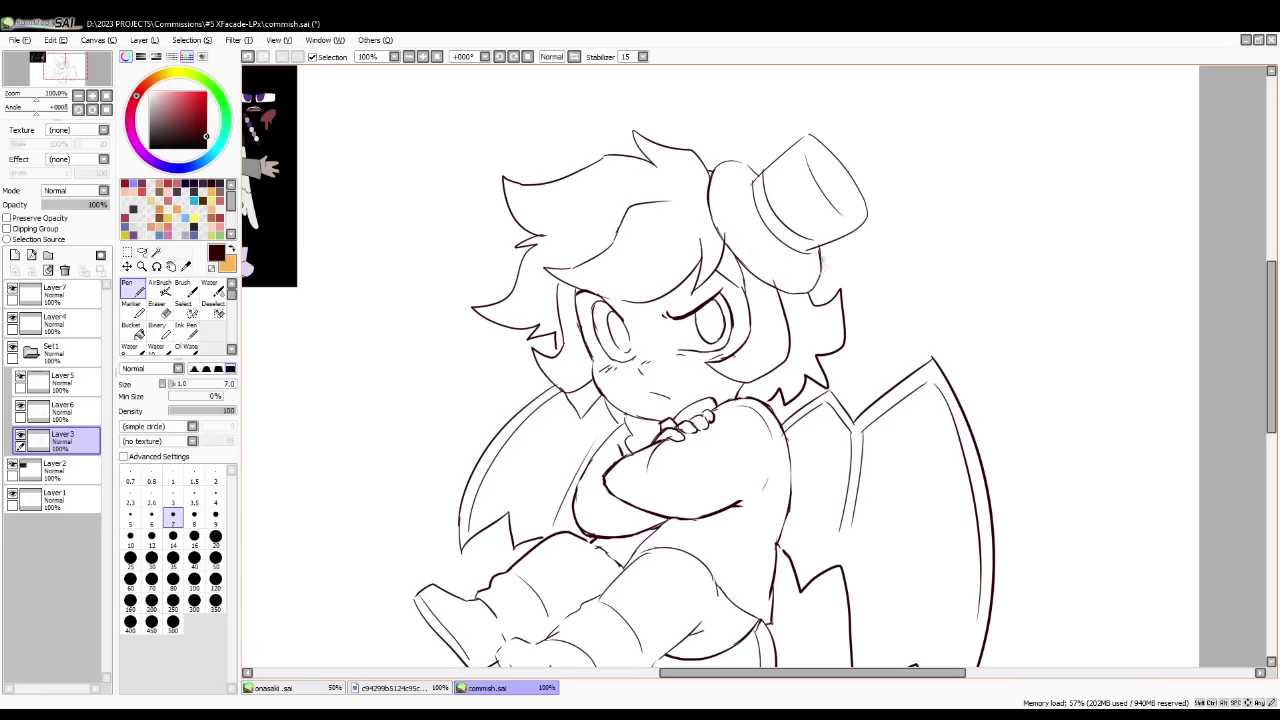
# - Clean up and redraw the hair strands between the hat brim and the near eye on Layer5
pyautogui.click(62, 411)
pyautogui.press('e')
pyautogui.click(62, 382)
pyautogui.moveTo(742, 242)
pyautogui.mouseDown()
pyautogui.moveTo(730, 237)
pyautogui.moveTo(778, 283)
pyautogui.moveTo(723, 279)
pyautogui.moveTo(738, 288)
pyautogui.moveTo(780, 262)
pyautogui.moveTo(900, 303)
pyautogui.moveTo(708, 291)
pyautogui.mouseUp()
pyautogui.click(132, 290)
pyautogui.press('e')
pyautogui.press('n')
pyautogui.press('e')
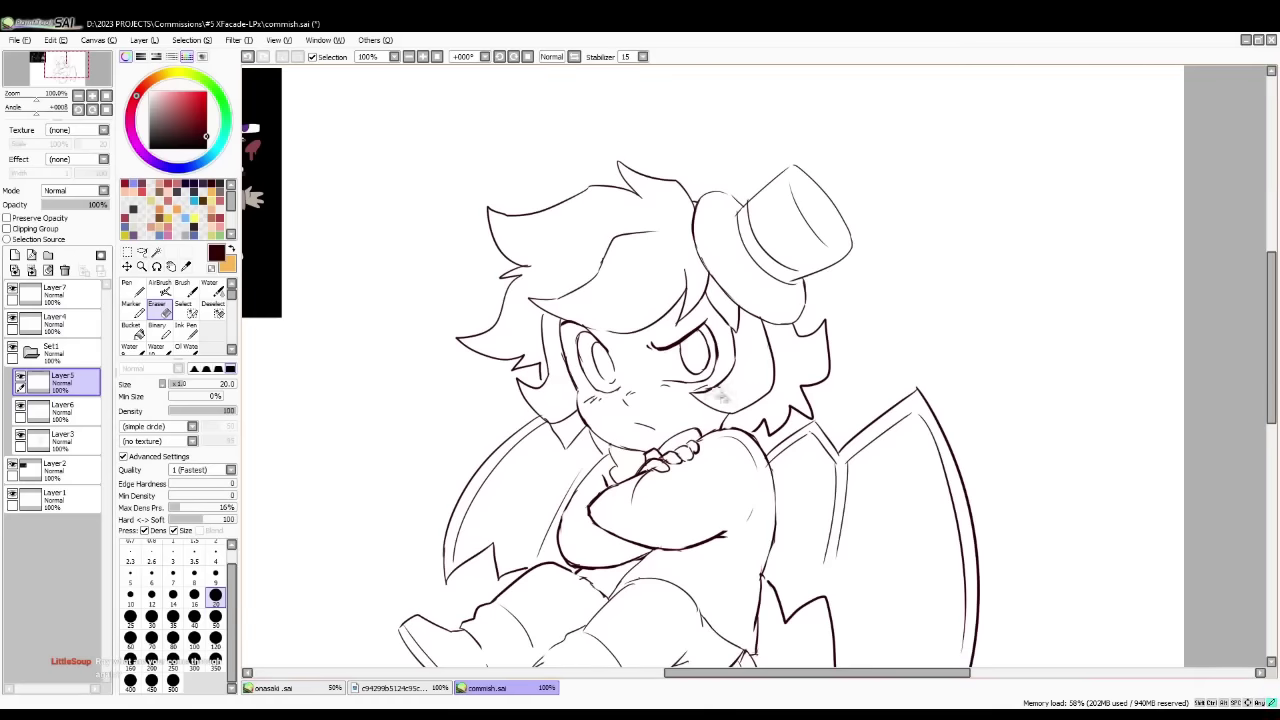
pyautogui.click(60, 440)
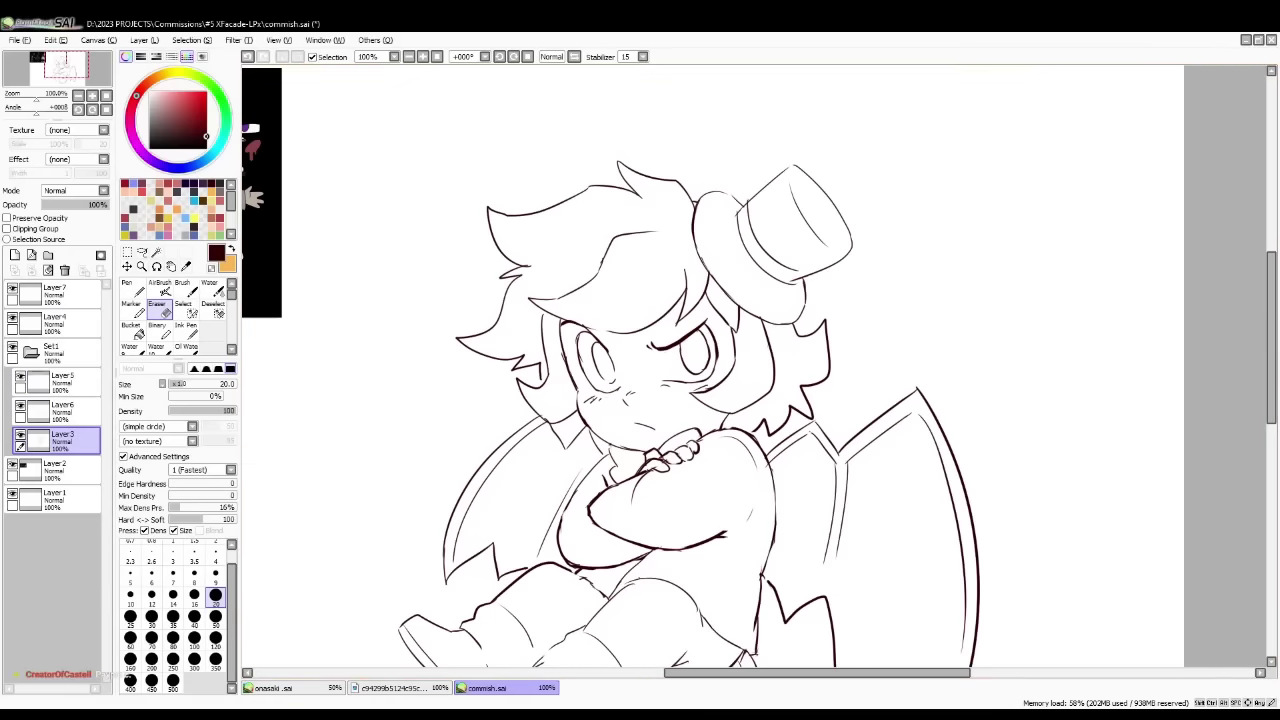
pyautogui.press('n')
pyautogui.moveTo(558, 360); pyautogui.dragTo(581, 405)
pyautogui.hotkey('ctrl', 'z')
# - Add a new layer above Layer5 and merge it, Layer5 and Layer6 down into Layer3
pyautogui.click(62, 382)
pyautogui.click(15, 255)
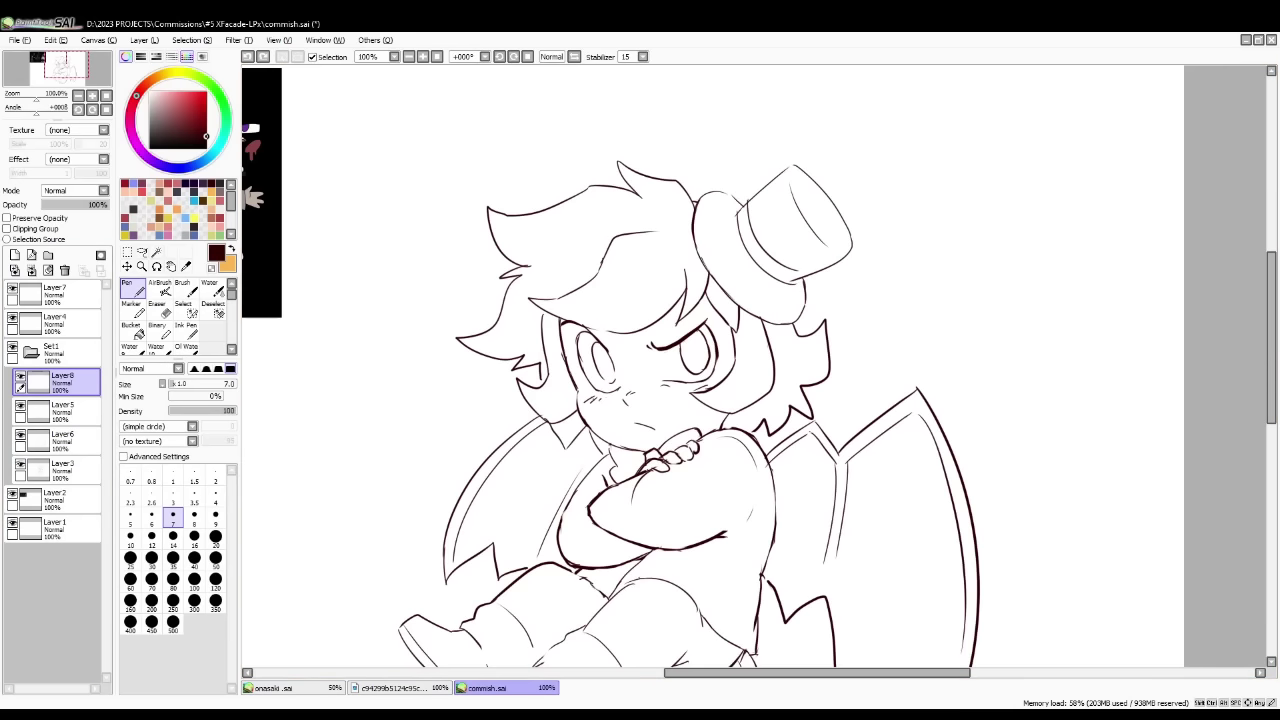
pyautogui.hotkey('ctrl', 'e')
pyautogui.hotkey('ctrl', 'e')
pyautogui.hotkey('ctrl', 'e')
# - Erase the rough far edge of the face and redraw a cleaner cheek contour
pyautogui.press('e')
pyautogui.moveTo(565, 346); pyautogui.dragTo(570, 388)
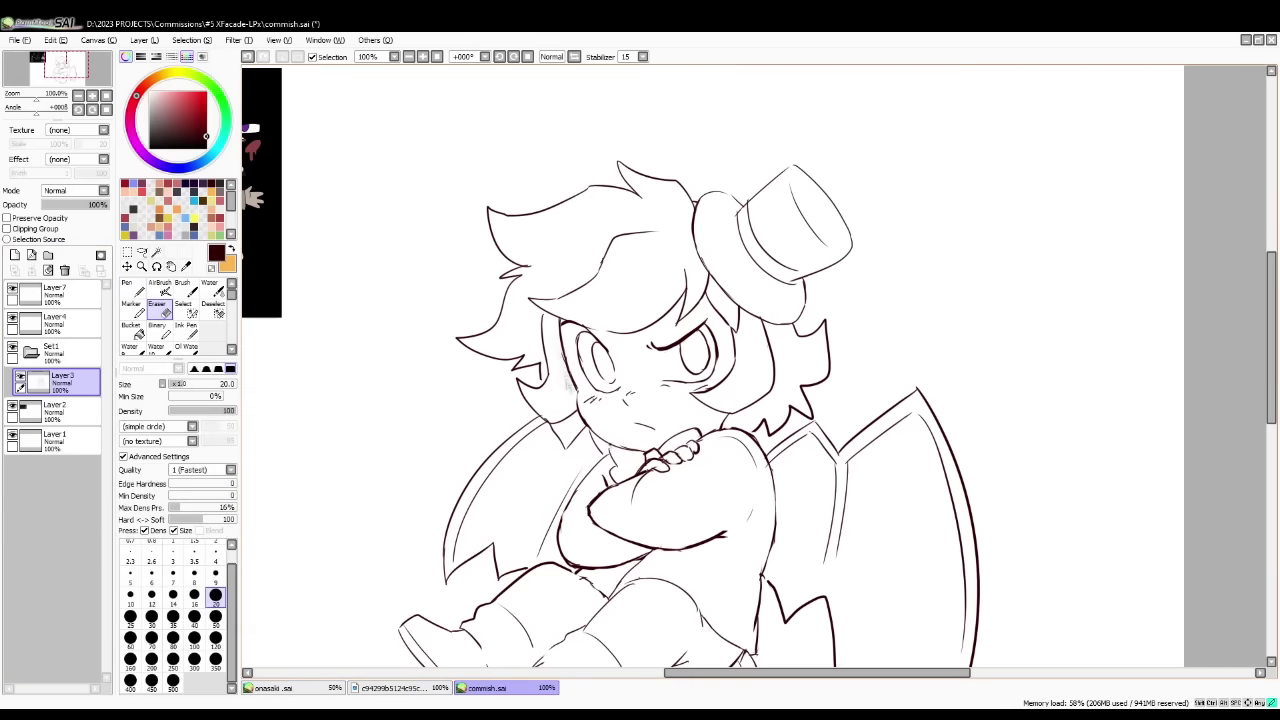
pyautogui.press('n')
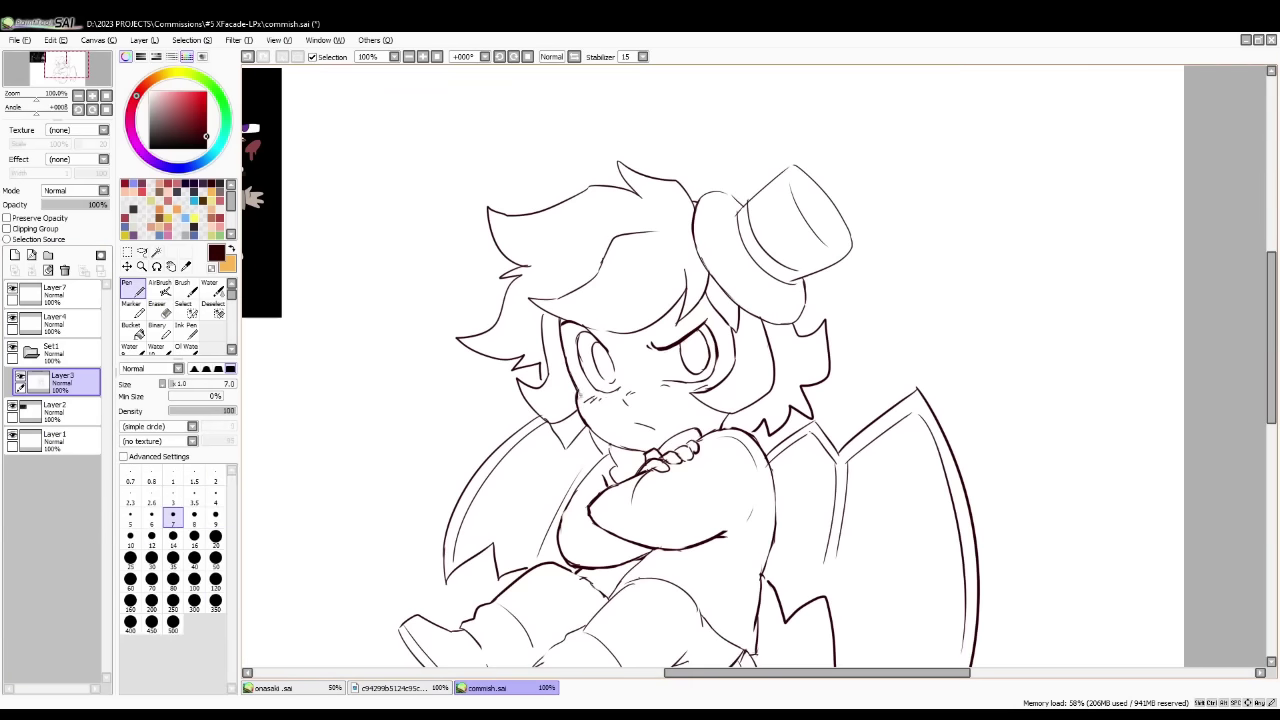
pyautogui.press('e')
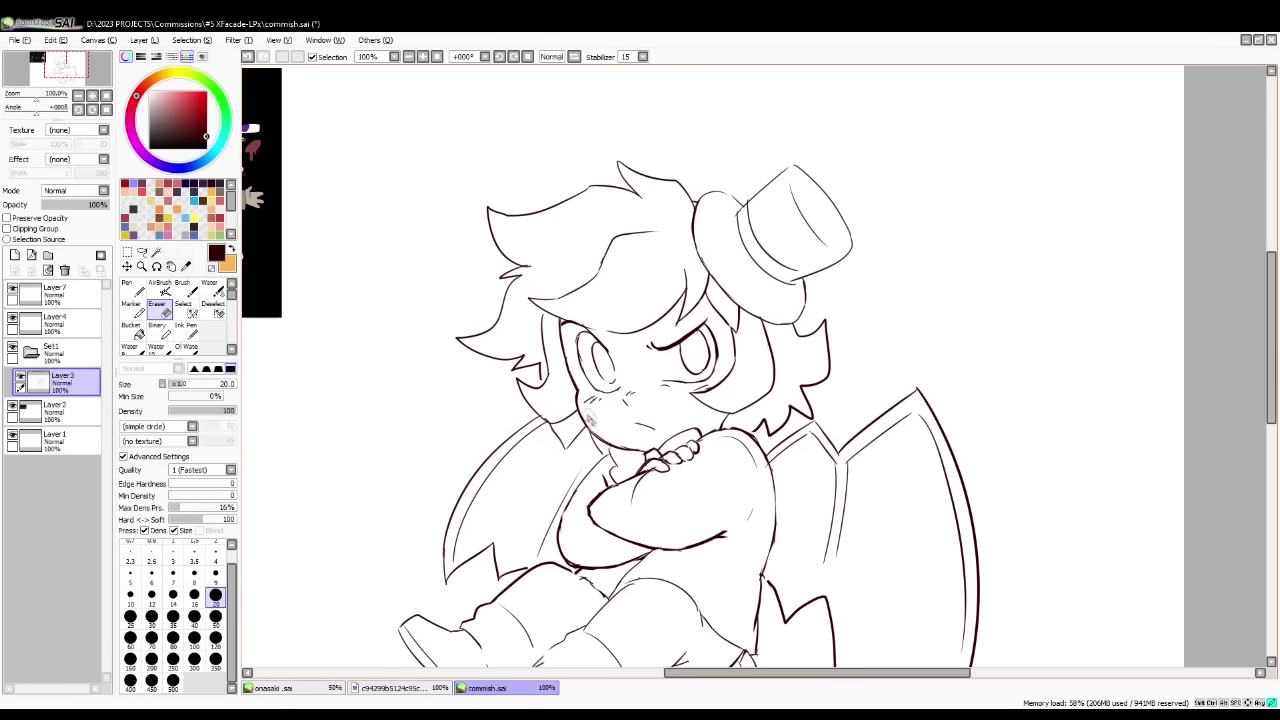
pyautogui.press('n')
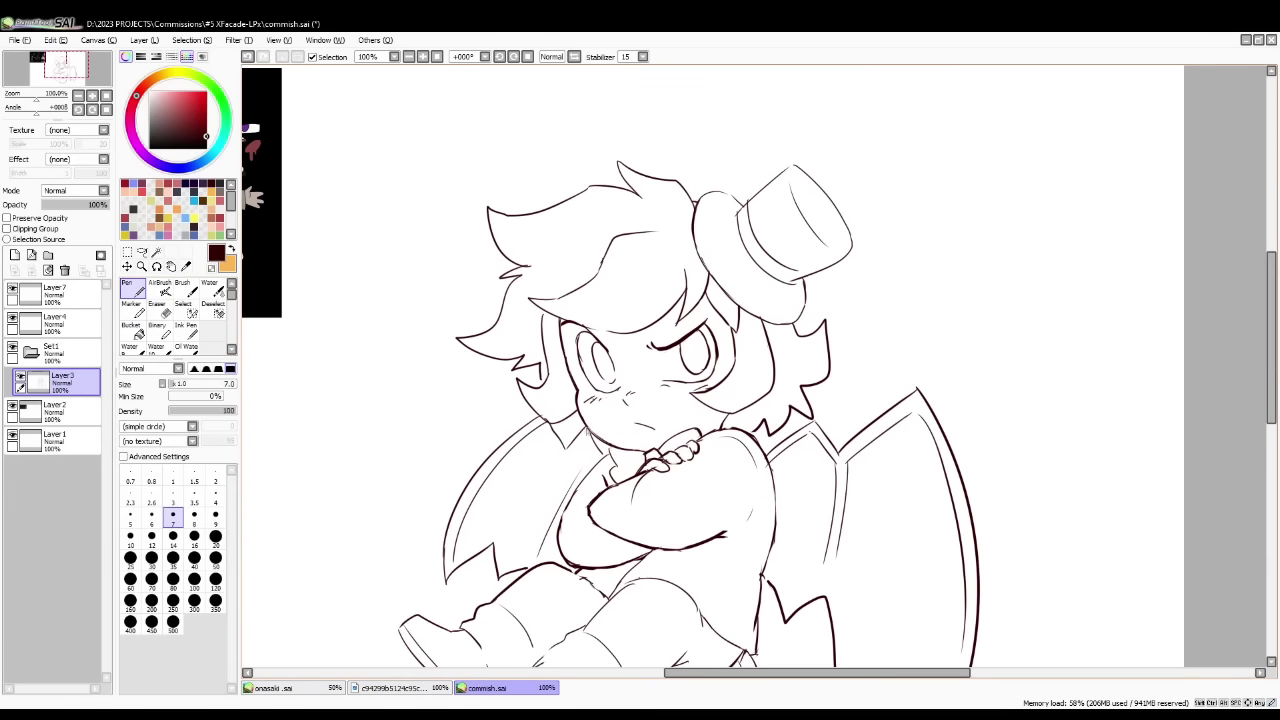
# - Erase the far eye's upper outline and redraw its upper lid line
pyautogui.press('e')
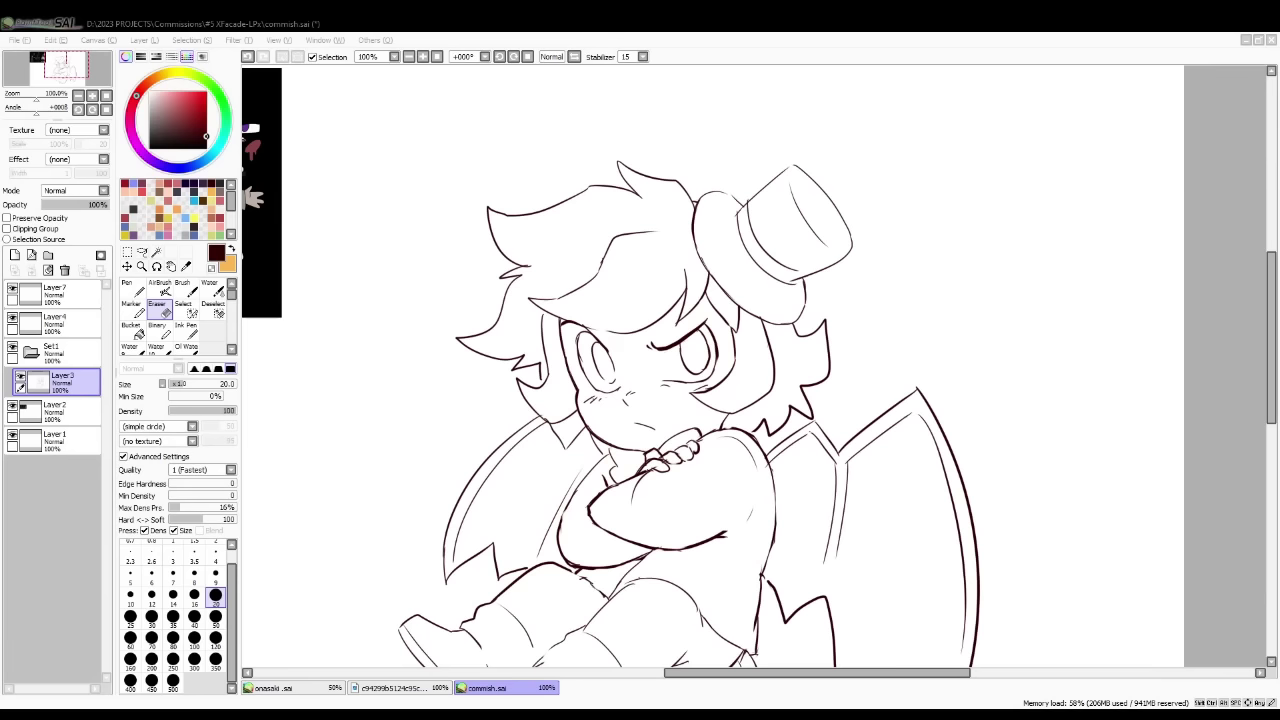
pyautogui.press('n')
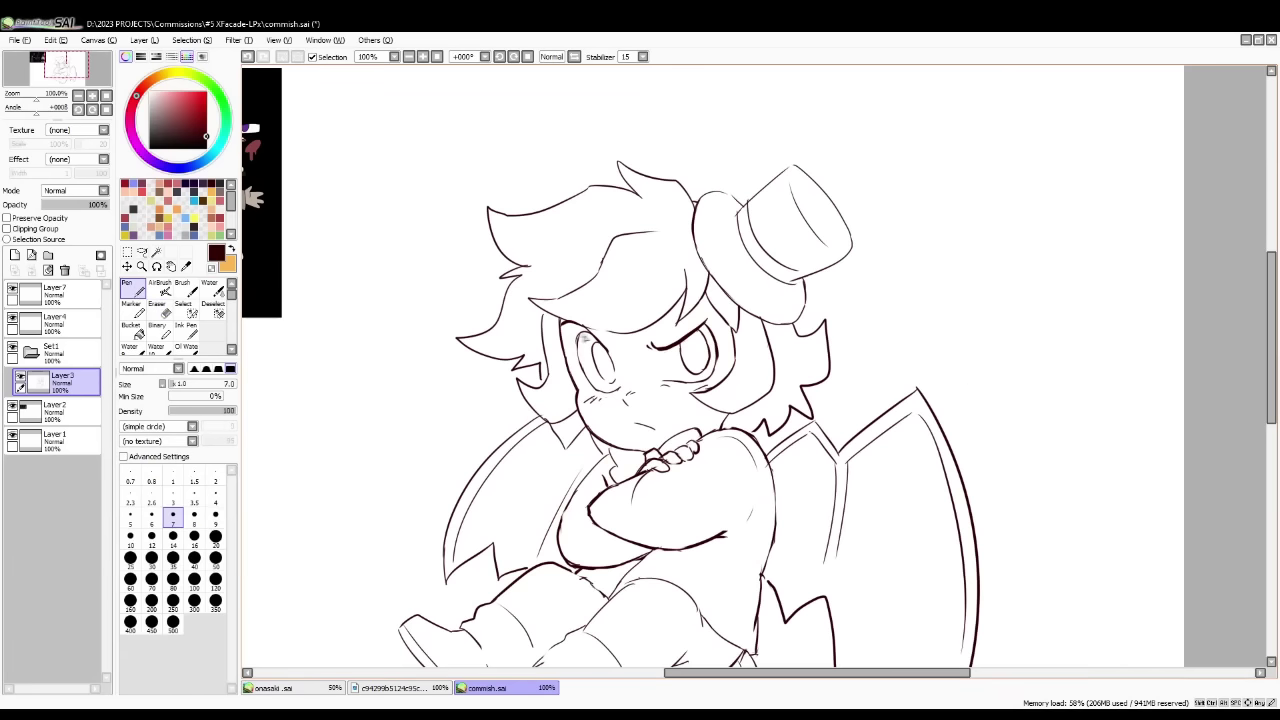
pyautogui.hotkey('ctrl', 'z')
pyautogui.moveTo(589, 333); pyautogui.dragTo(577, 360)
pyautogui.hotkey('alt', 'Tab')
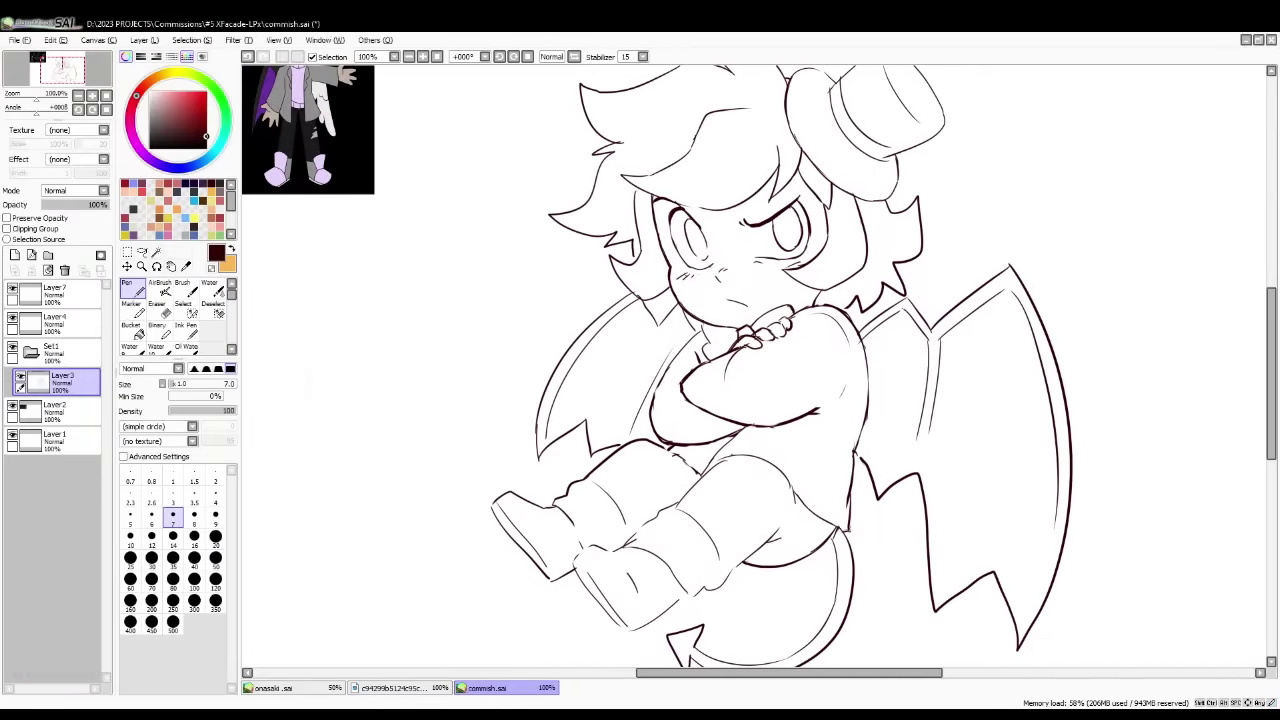
# - Darken the hair lock beside the near cheek and tidy the lines where it meets the shoulder
pyautogui.press('e')
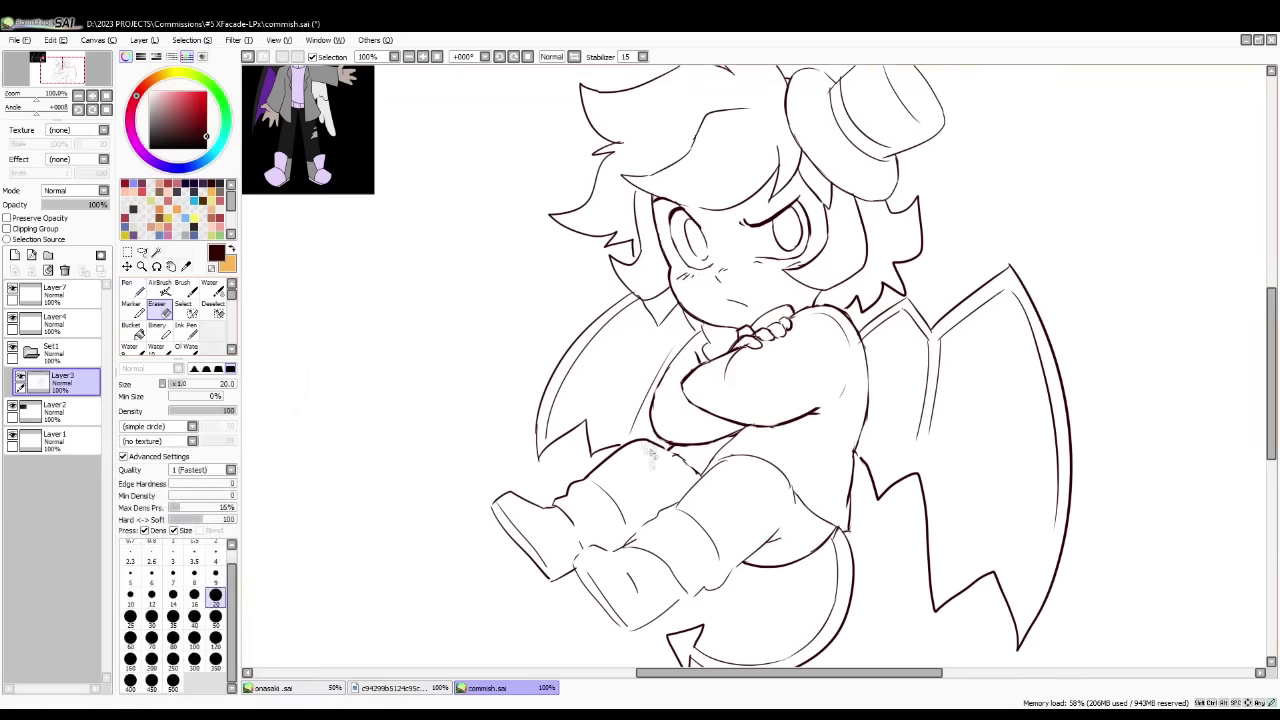
pyautogui.press('n')
pyautogui.moveTo(788, 273); pyautogui.dragTo(838, 293)
pyautogui.moveTo(867, 208); pyautogui.dragTo(867, 262)
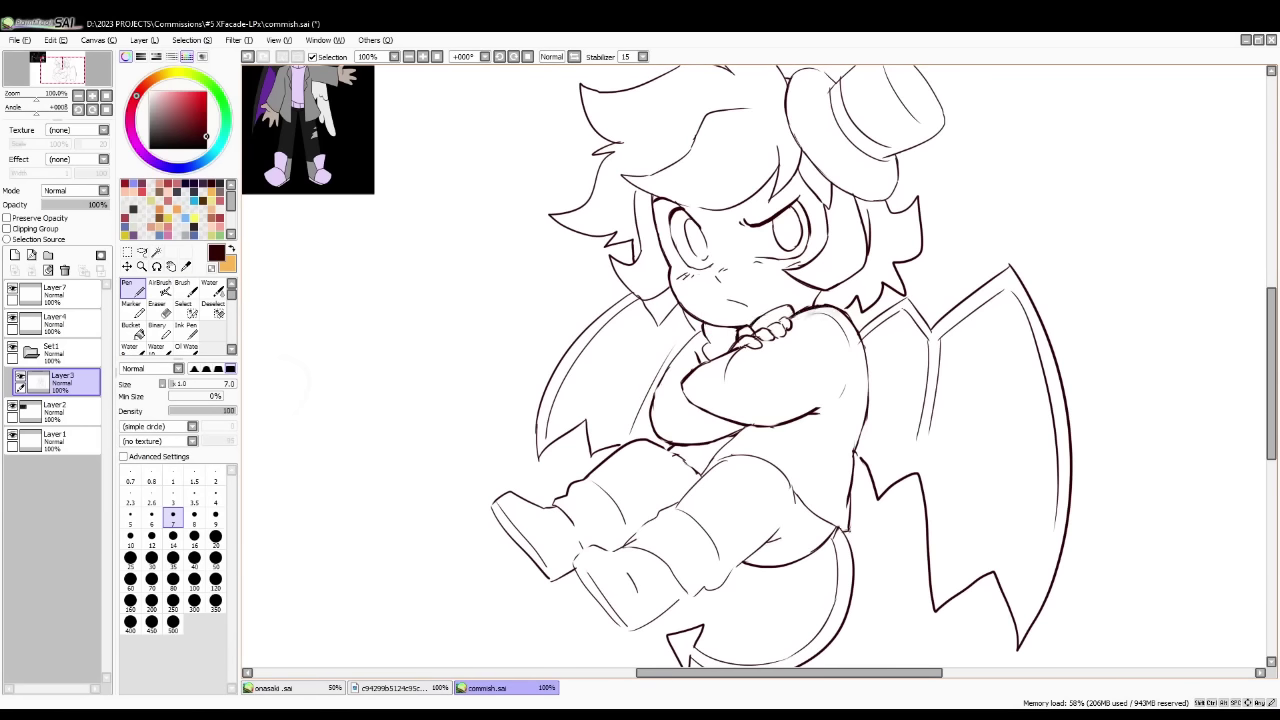
pyautogui.press('e')
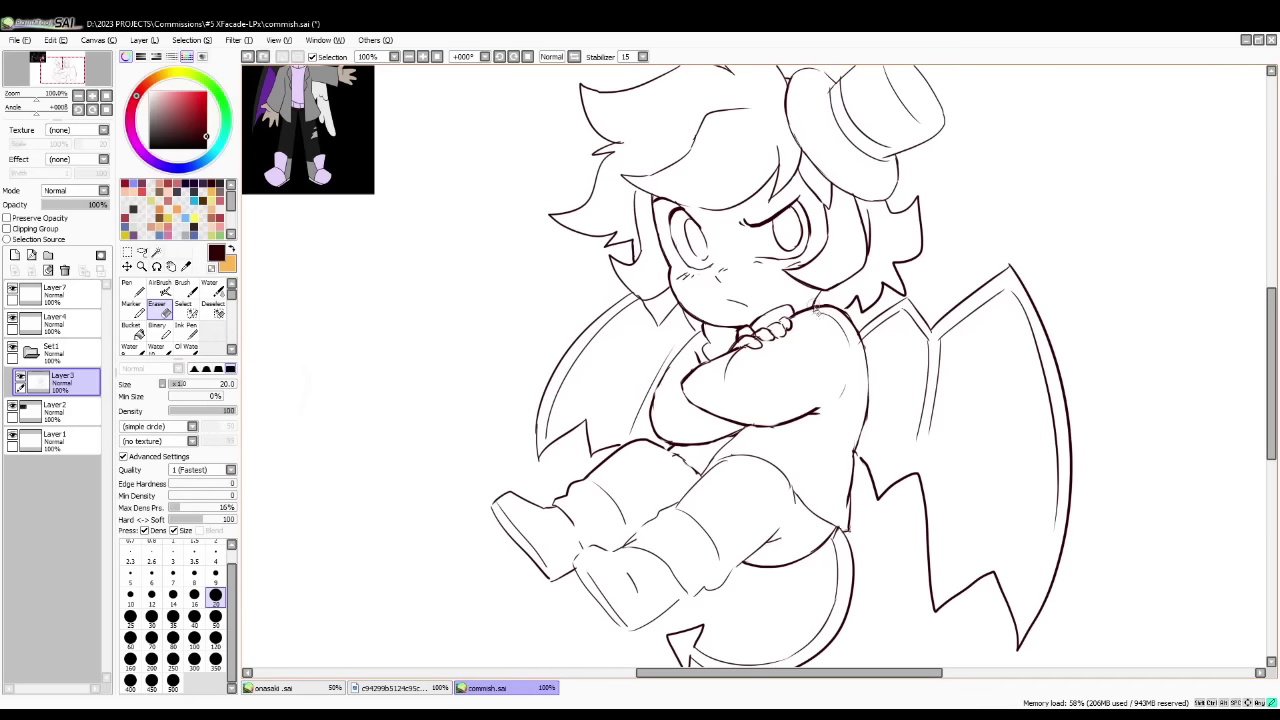
pyautogui.press('n')
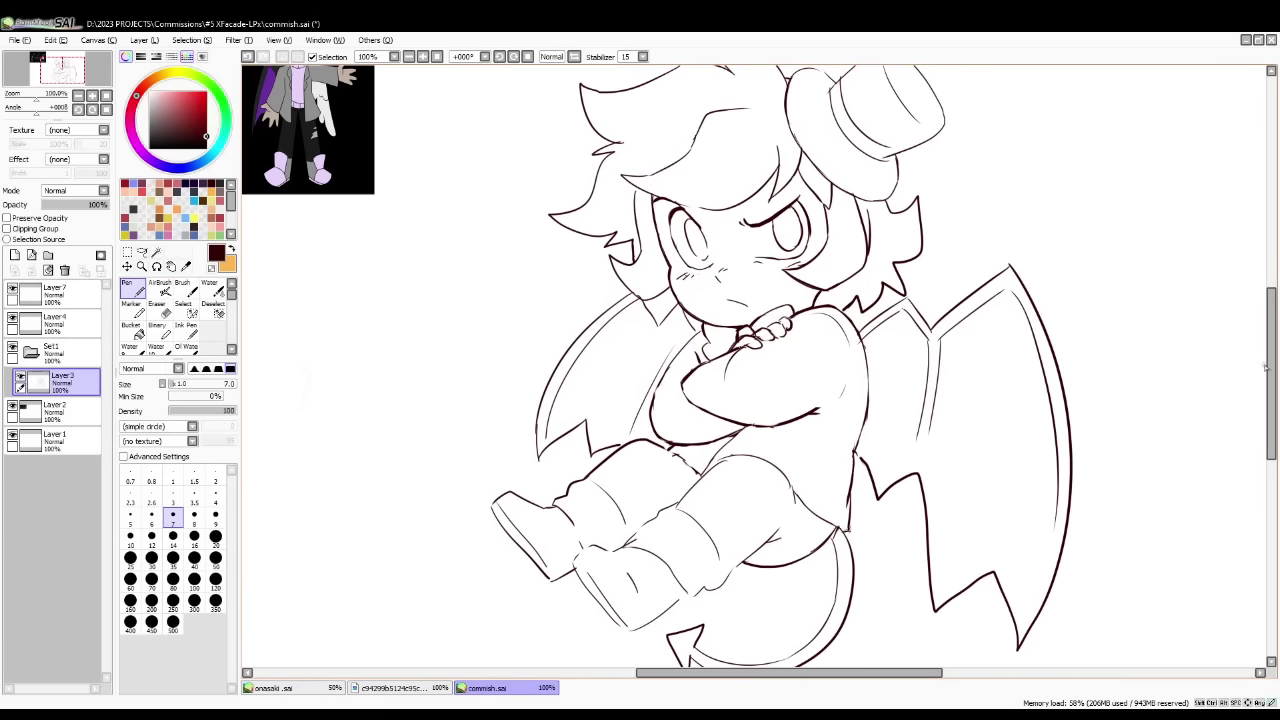
# - Redraw the near wing's lower edge as curved scallops on a new layer and erase the old zigzag on Layer3
pyautogui.moveTo(1269, 366); pyautogui.dragTo(1269, 398)
pyautogui.hotkey('ctrl', 'shift', 'n')
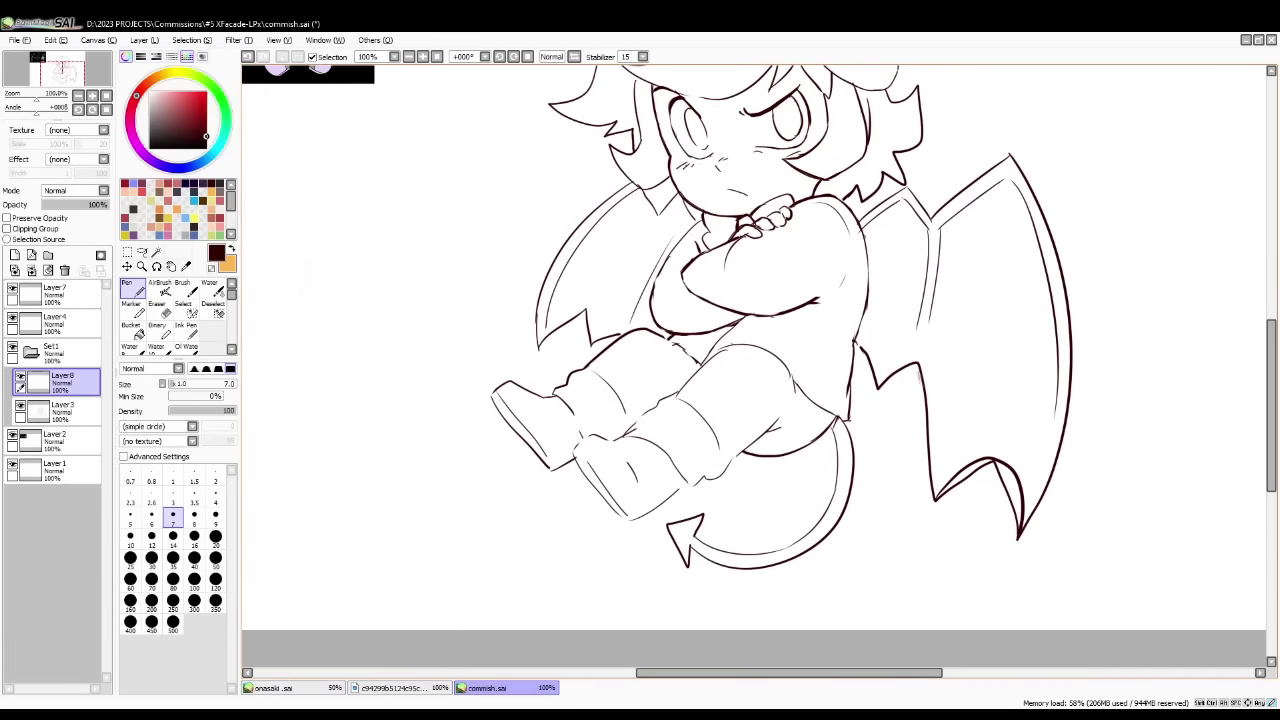
pyautogui.click(65, 66)
pyautogui.moveTo(65, 66); pyautogui.dragTo(69, 72)
pyautogui.click(160, 309)
pyautogui.click(62, 411)
pyautogui.moveTo(885, 332)
pyautogui.mouseDown()
pyautogui.moveTo(902, 460)
pyautogui.moveTo(968, 428)
pyautogui.moveTo(984, 498)
pyautogui.mouseUp()
pyautogui.moveTo(57, 63); pyautogui.dragTo(61, 70)
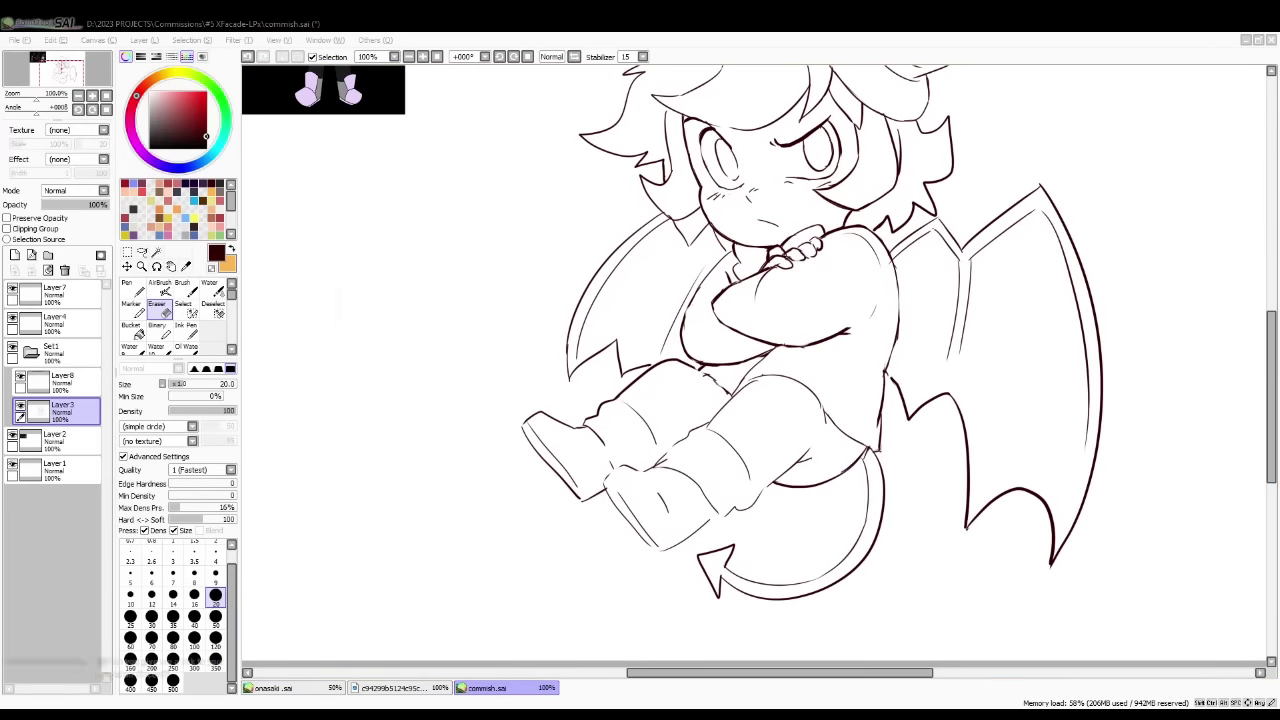
# - Redraw the far wing's lower edge as curved scallops and erase its old jagged line
pyautogui.press('n')
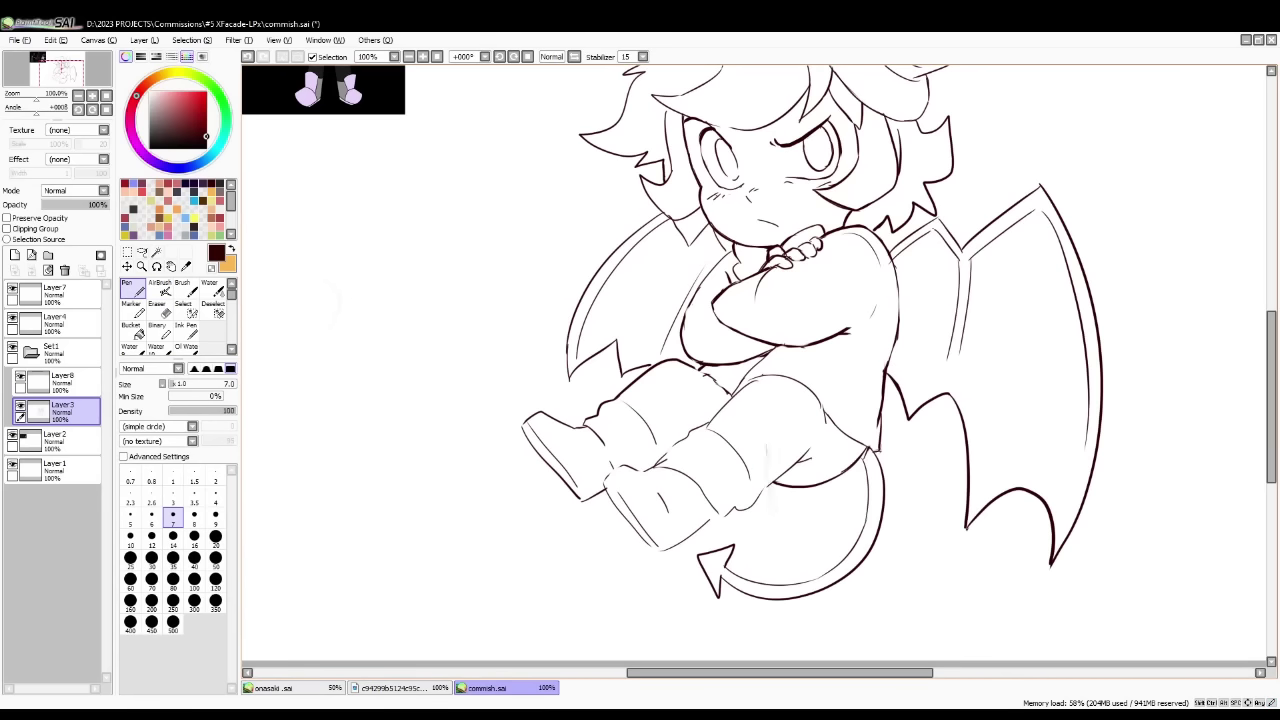
pyautogui.press('e')
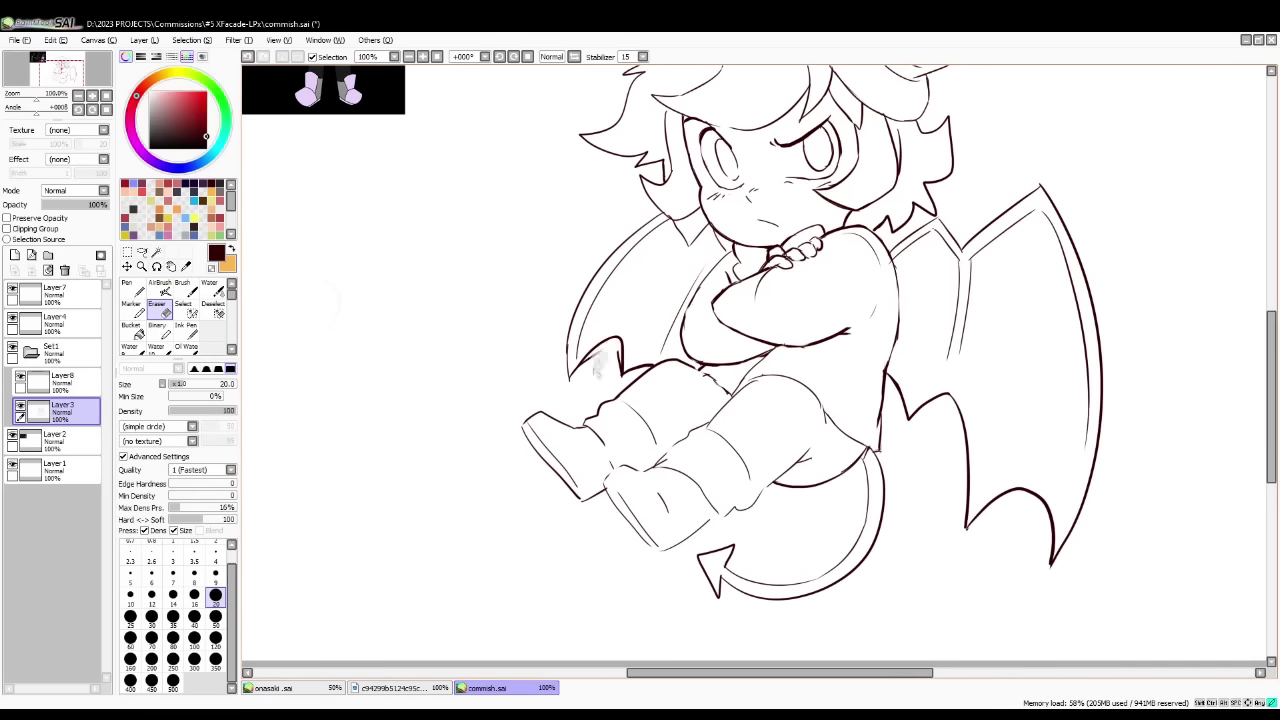
pyautogui.press('n')
# - Clean up and redraw the upper thigh lines where the two legs meet below the crossed arms
pyautogui.press('e')
pyautogui.press('n')
pyautogui.moveTo(699, 368)
pyautogui.mouseDown()
pyautogui.moveTo(734, 397)
pyautogui.moveTo(714, 395)
pyautogui.moveTo(762, 388)
pyautogui.mouseUp()
pyautogui.hotkey('ctrl', 'z')
pyautogui.hotkey('ctrl', 'z')
pyautogui.press('e')
pyautogui.press('n')
pyautogui.moveTo(706, 427); pyautogui.dragTo(772, 377)
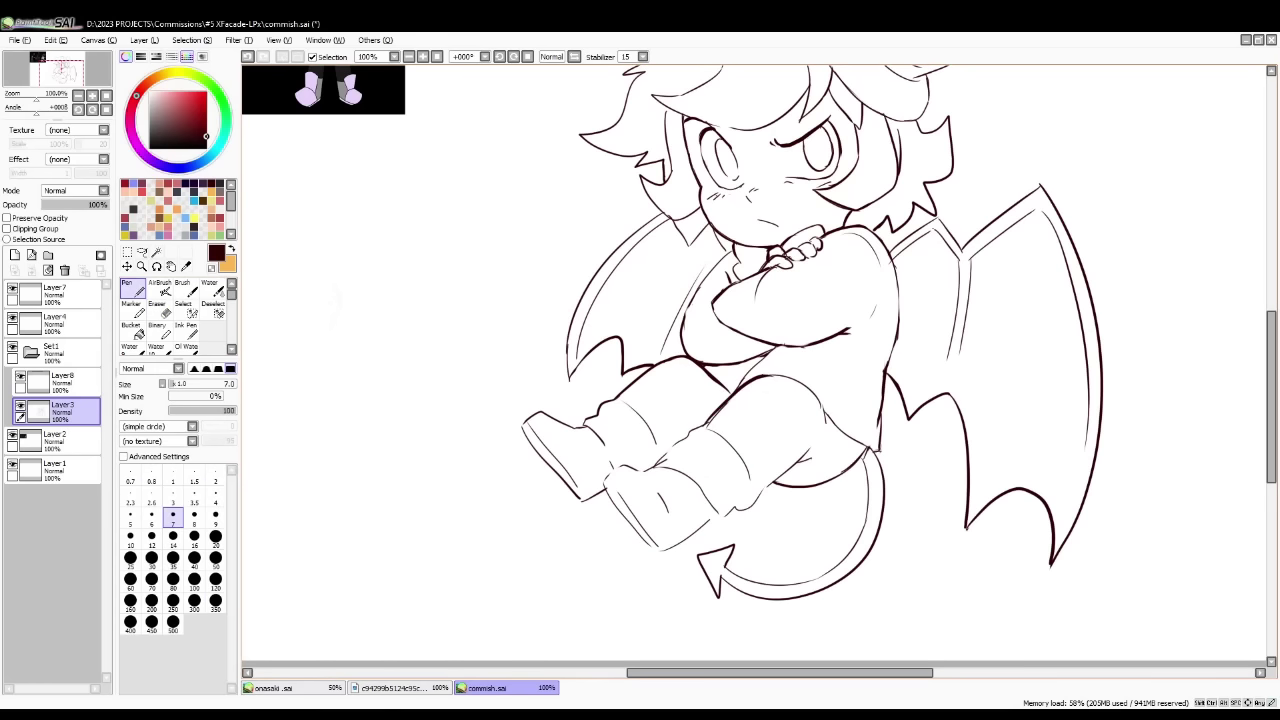
# - Tidy the lines around the crossed arms and collar, cleaning where the far wing meets the body
pyautogui.press('e')
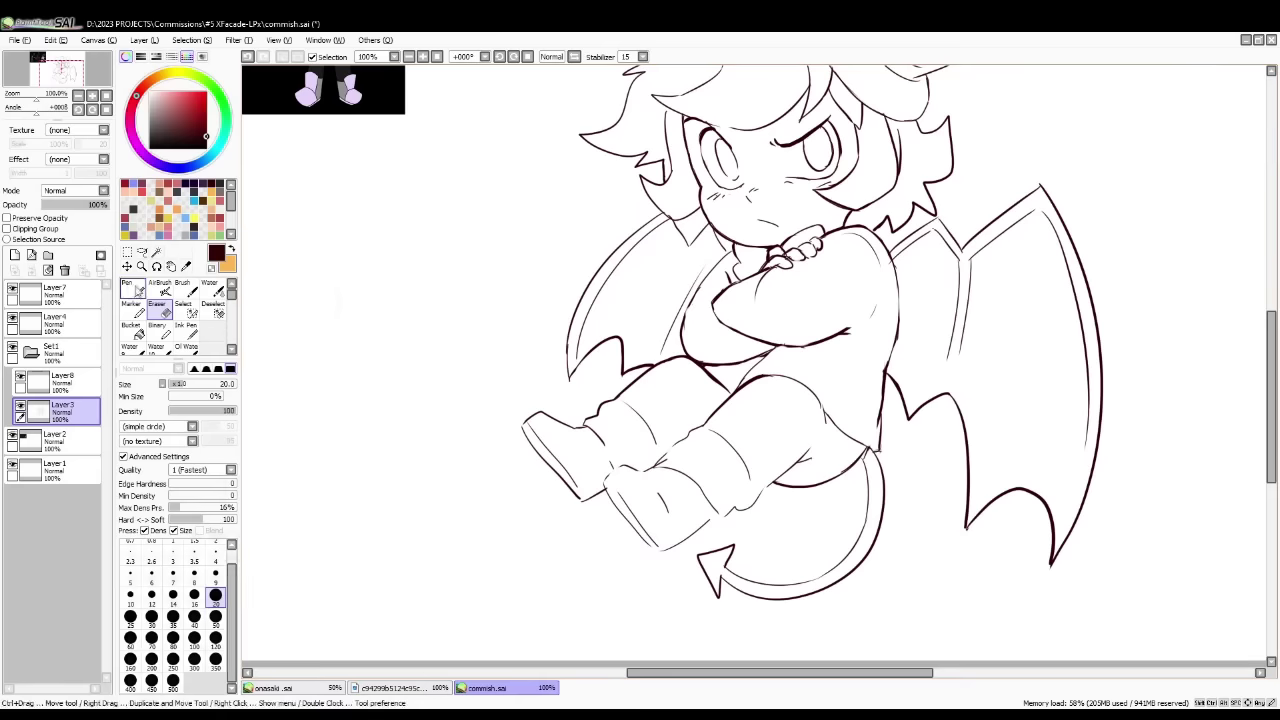
pyautogui.press('n')
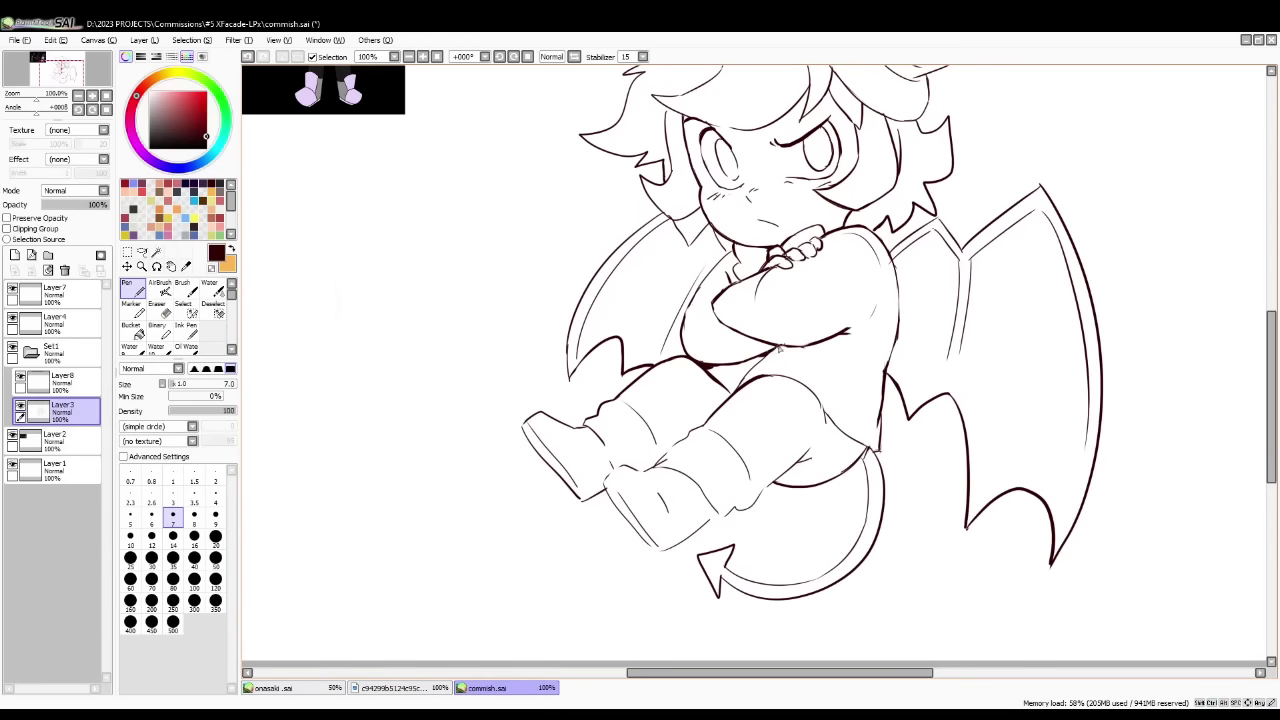
pyautogui.press('e')
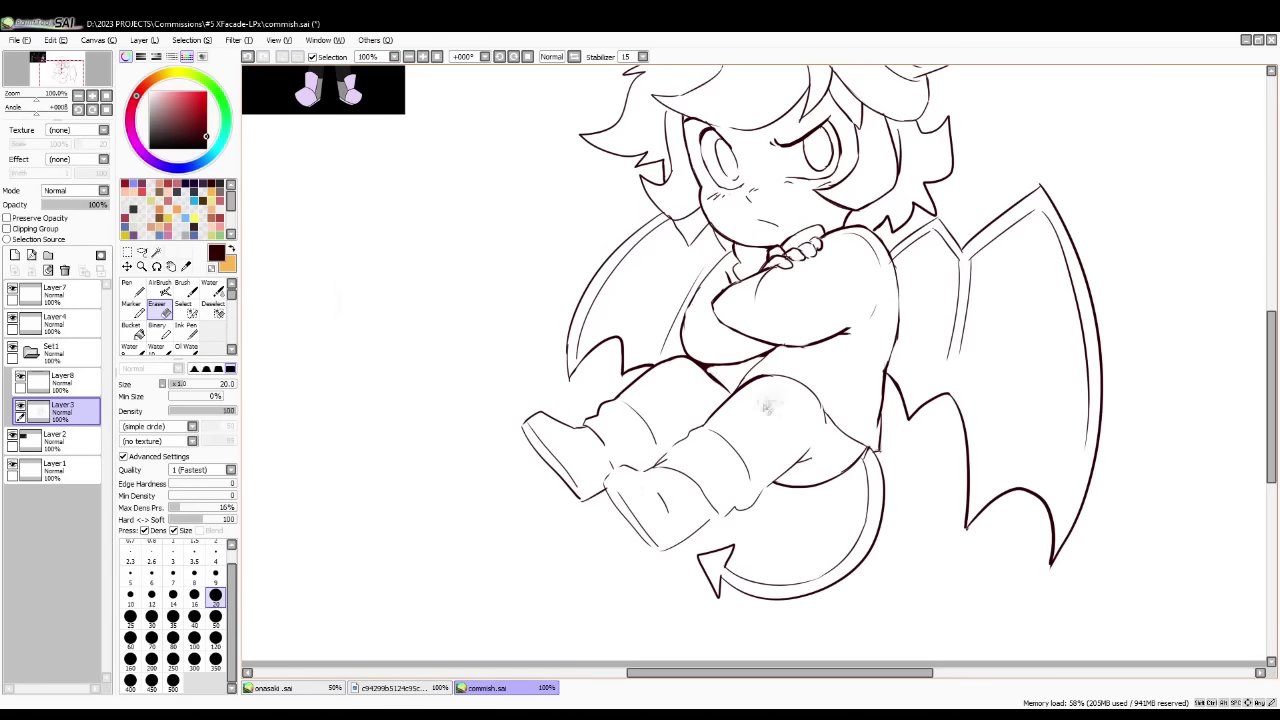
pyautogui.press('n')
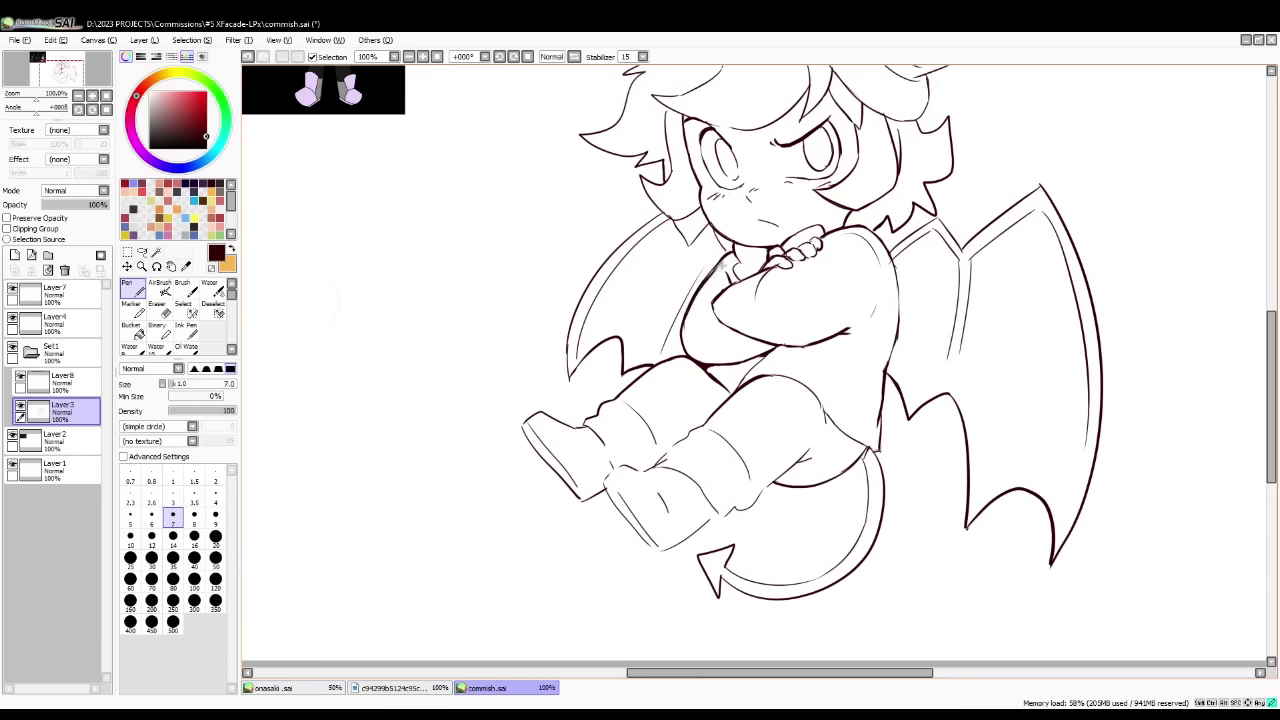
pyautogui.press('e')
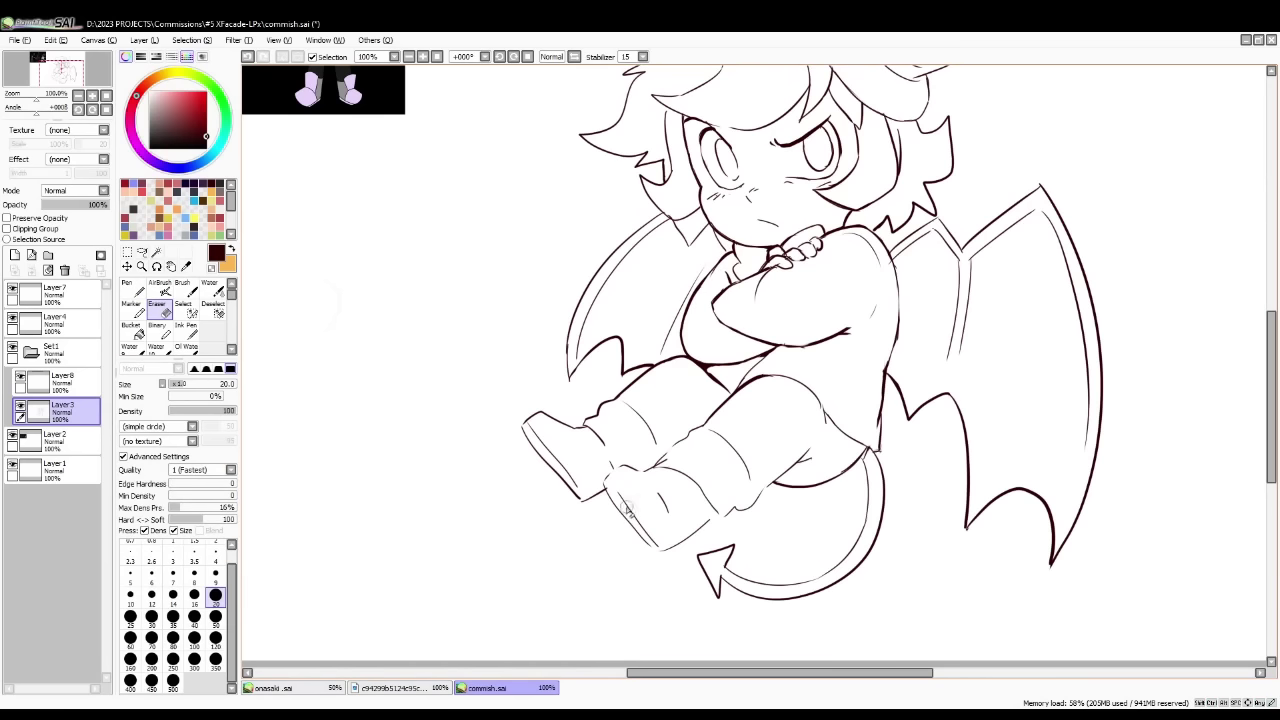
pyautogui.moveTo(787, 267); pyautogui.dragTo(811, 266)
# - Try trimming the canvas to a rectangular selection around the character, and undo the trim
pyautogui.press('pagedown')
pyautogui.scroll(-1, 865, 298)
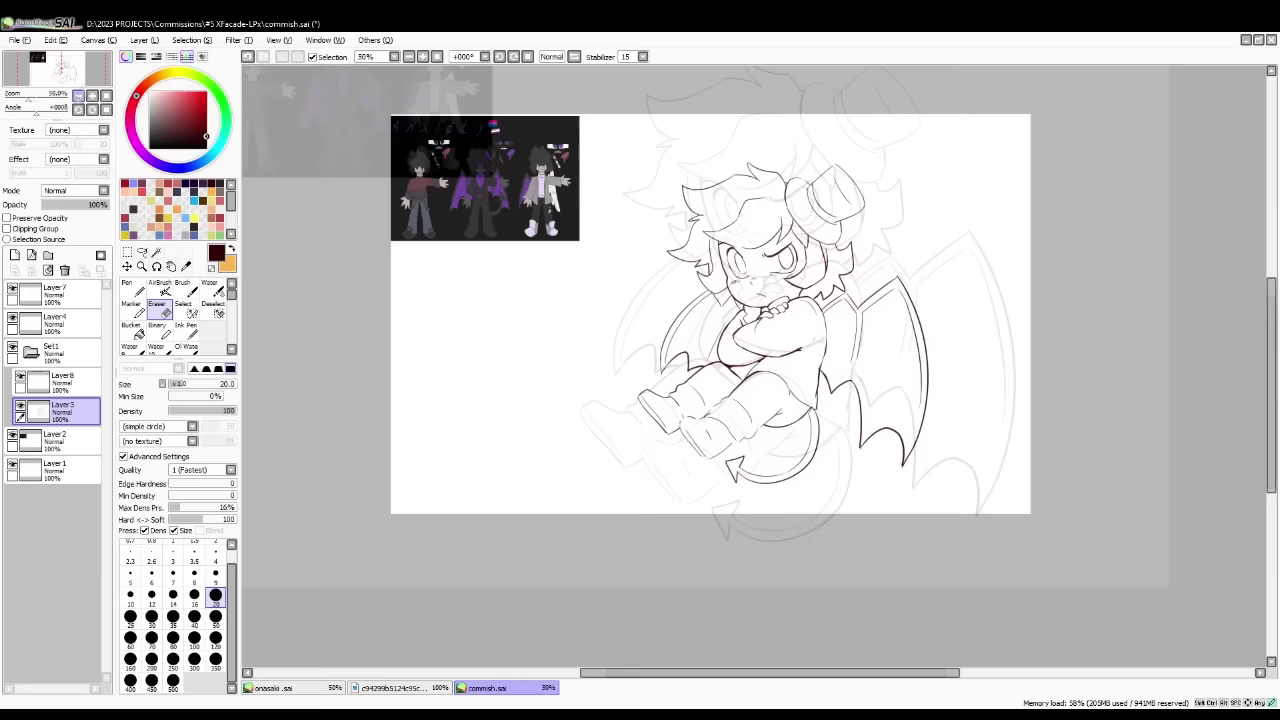
pyautogui.hotkey('ctrl', 't')
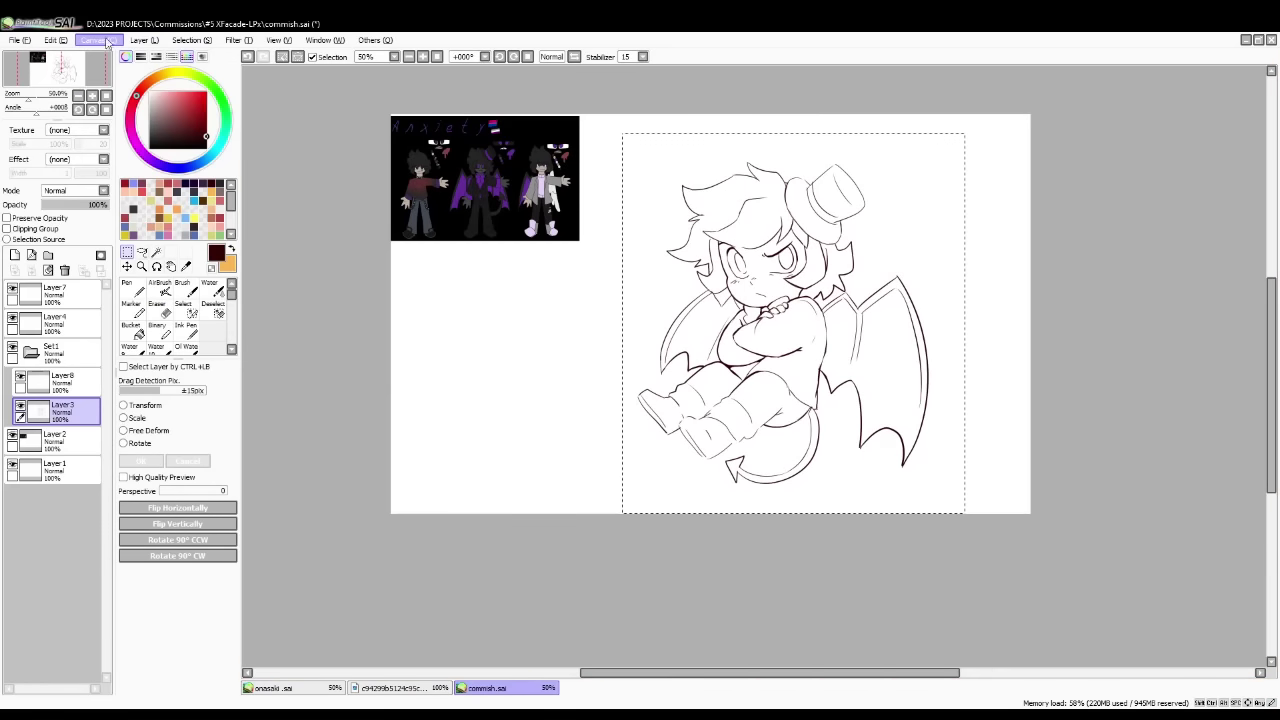
pyautogui.click(112, 80)
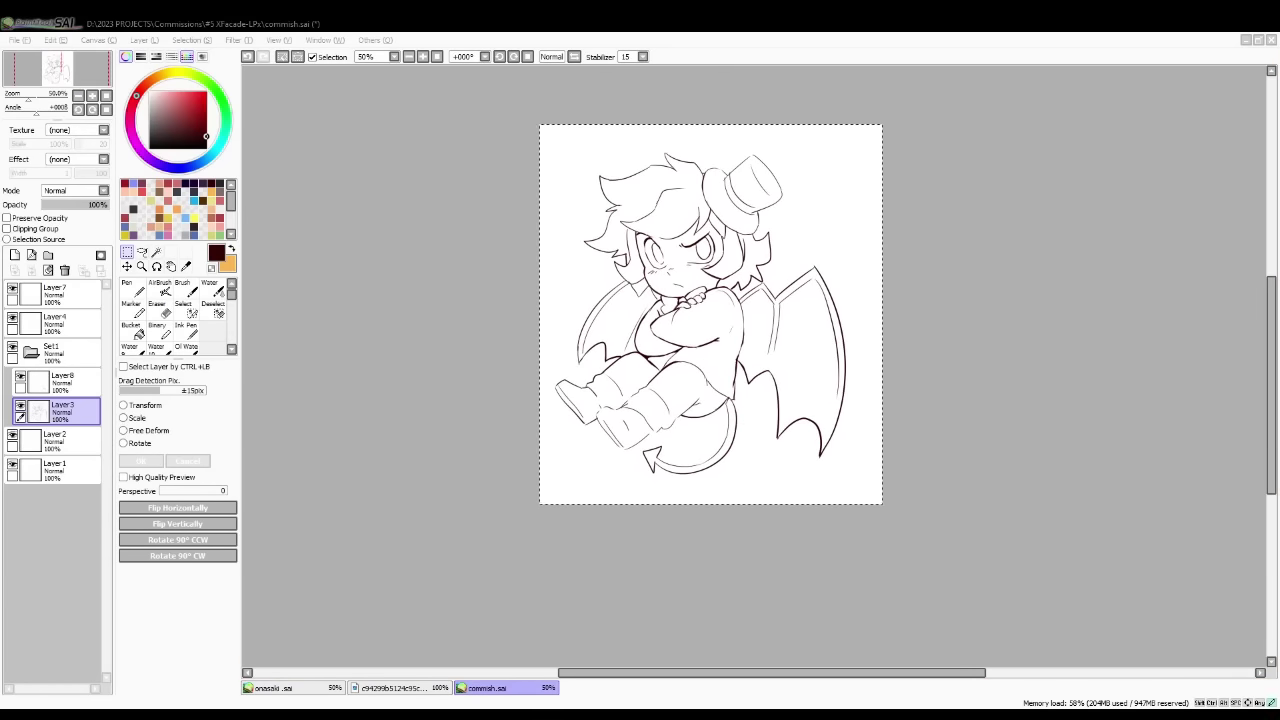
pyautogui.hotkey('ctrl', 'z')
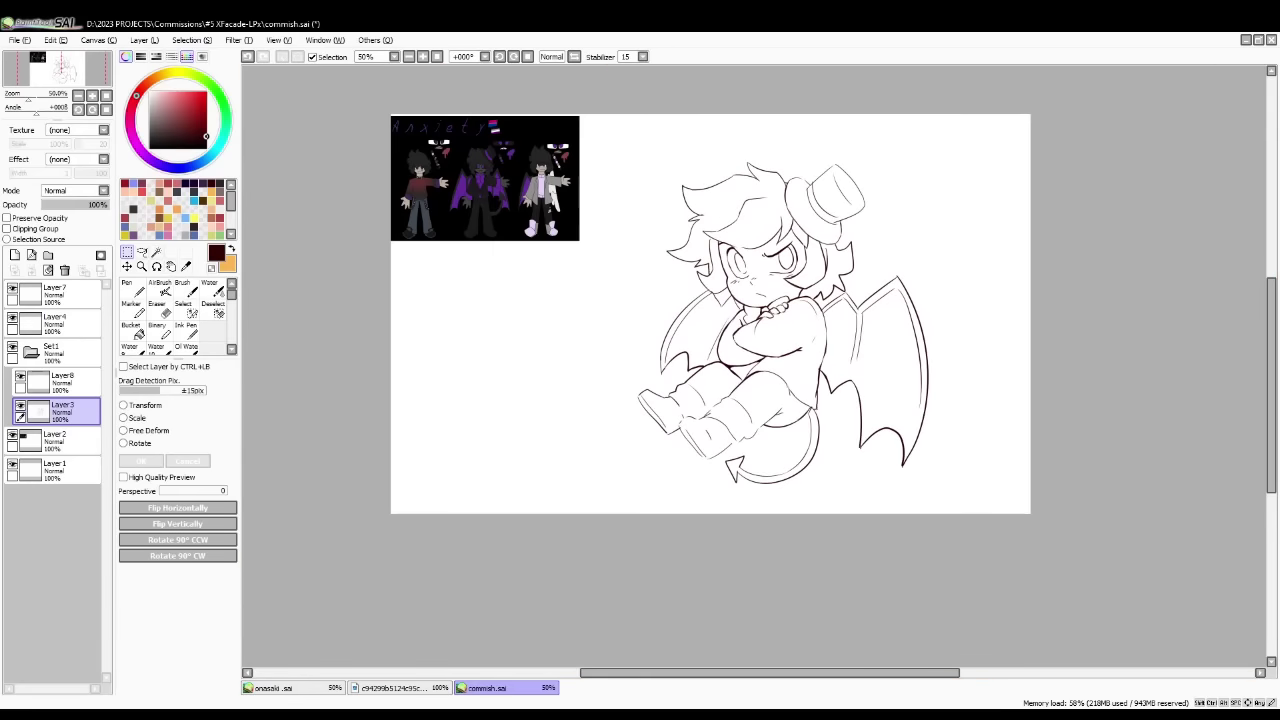
pyautogui.hotkey('alt', 'Tab')
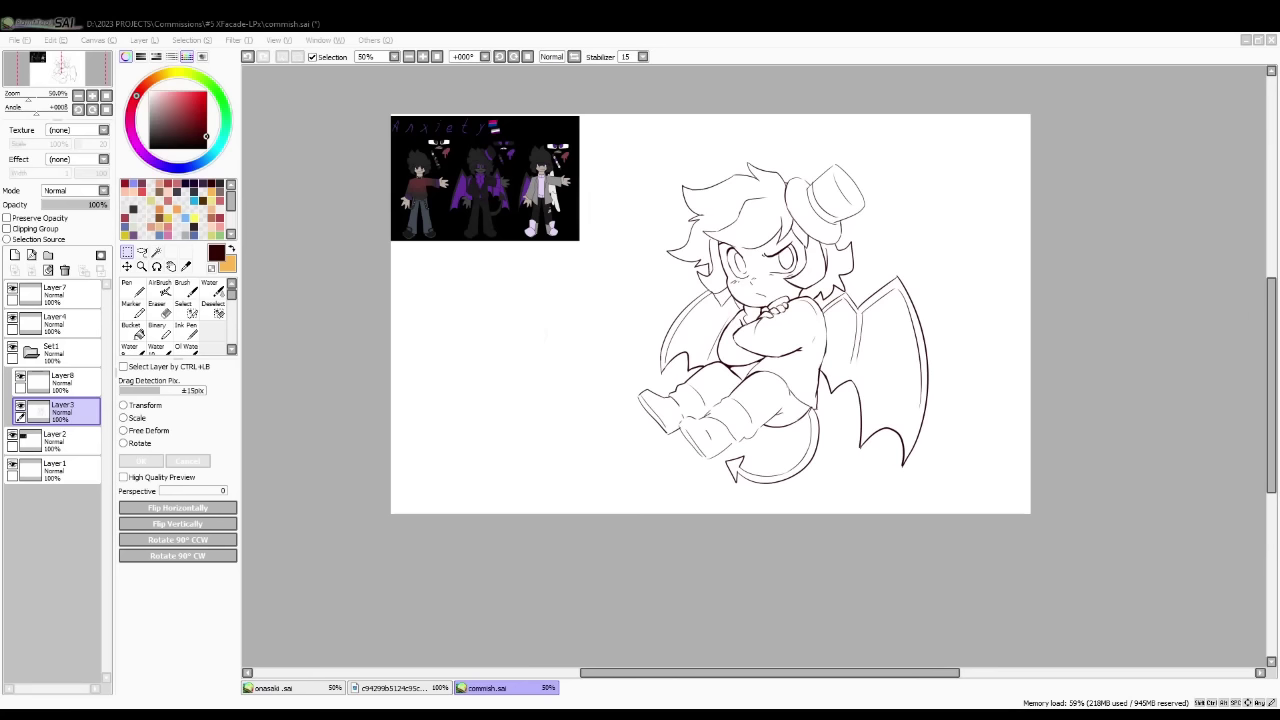
# - Redraw the near boot's cuff and ankle lines with the size 7 pen and erase the rough ends
pyautogui.click(92, 96)
pyautogui.click(133, 289)
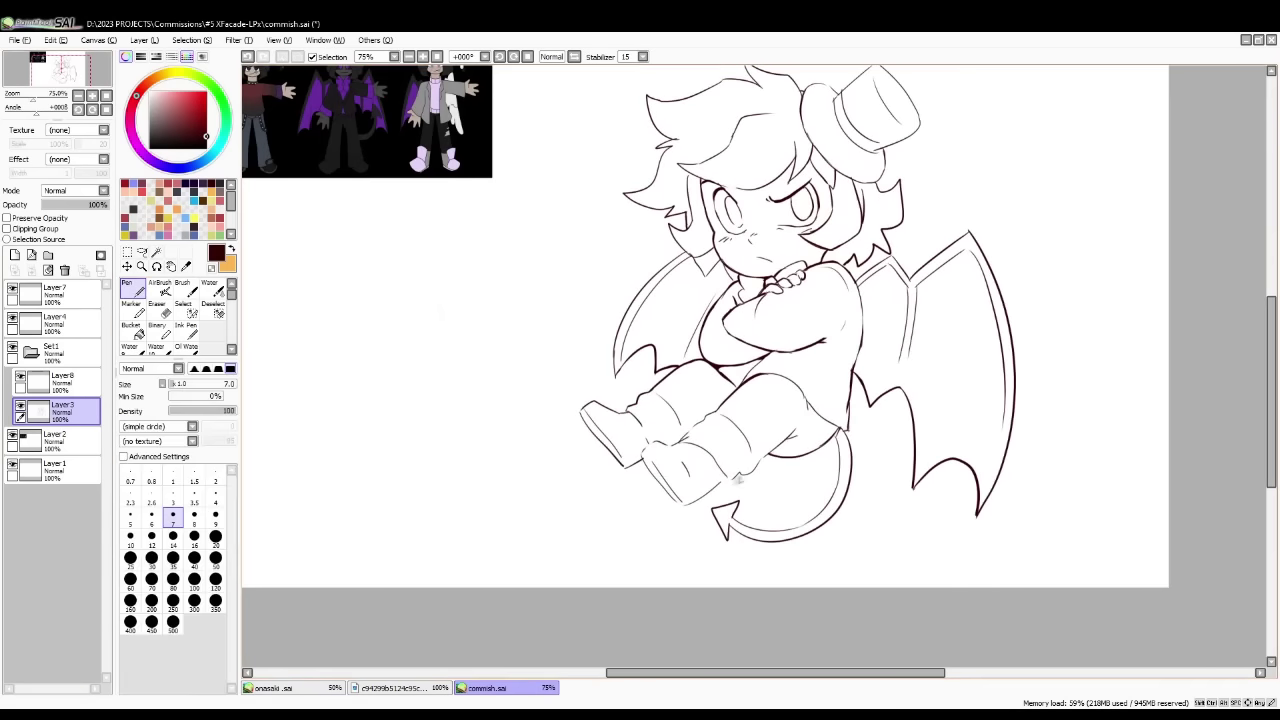
pyautogui.press('e')
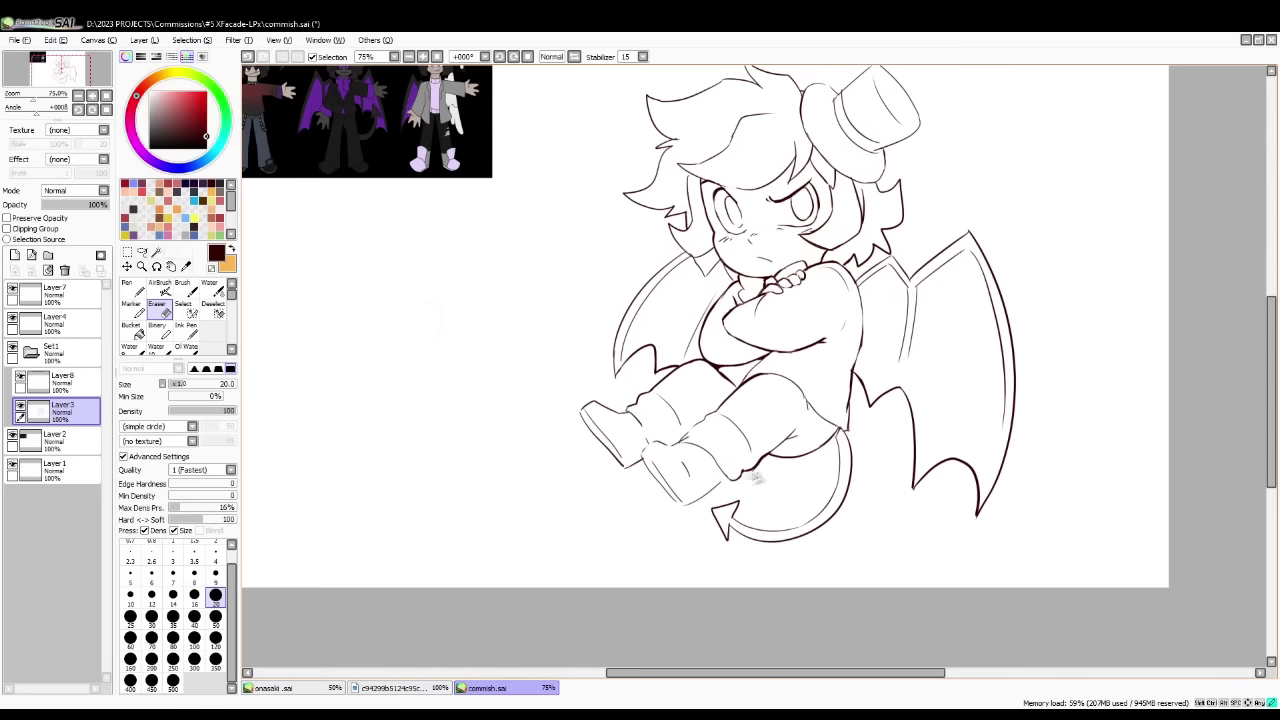
pyautogui.press('n')
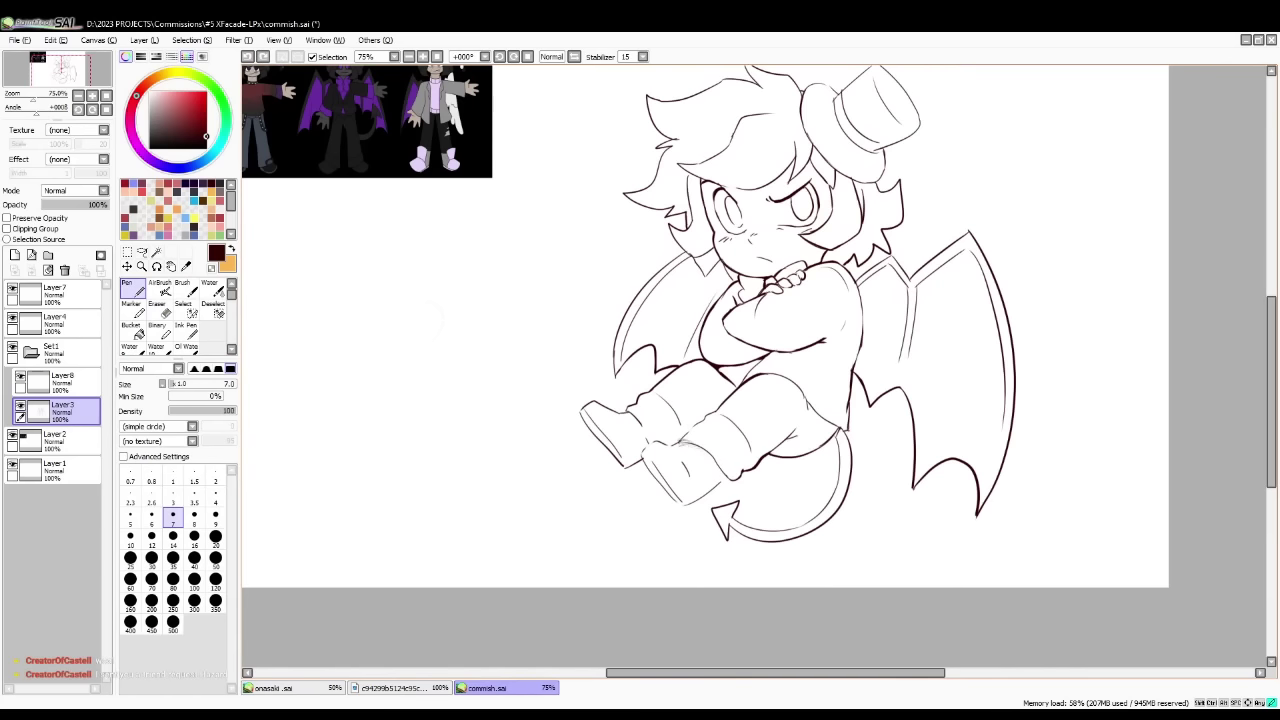
pyautogui.moveTo(717, 420)
pyautogui.mouseDown()
pyautogui.moveTo(685, 447)
pyautogui.moveTo(652, 443)
pyautogui.moveTo(727, 481)
pyautogui.mouseUp()
pyautogui.hotkey('ctrl', 'z')
pyautogui.hotkey('ctrl', 'z')
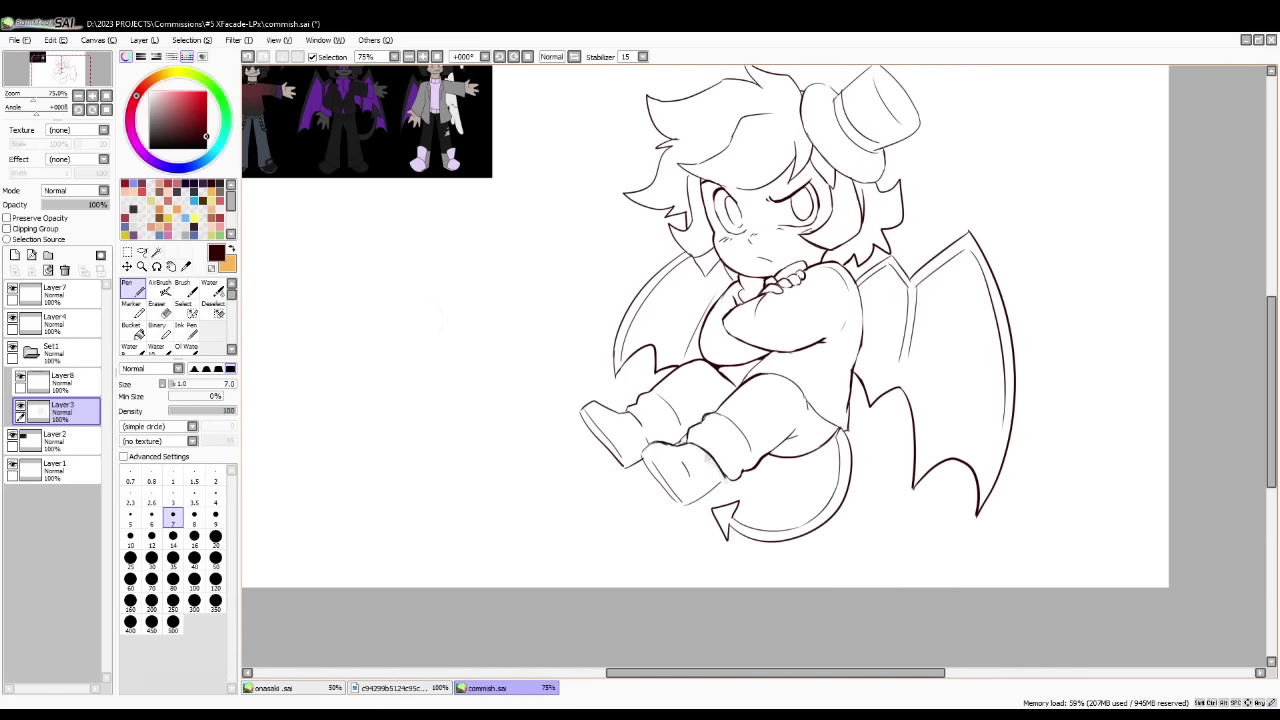
pyautogui.press('e')
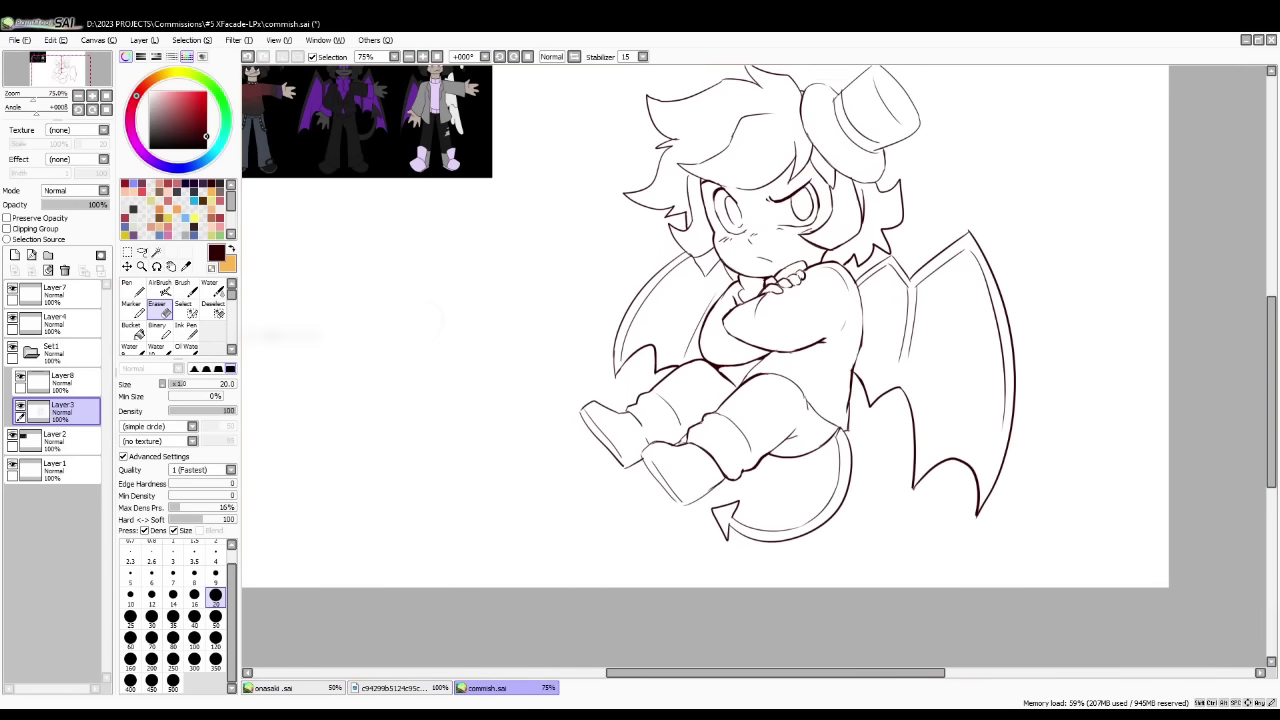
pyautogui.click(133, 288)
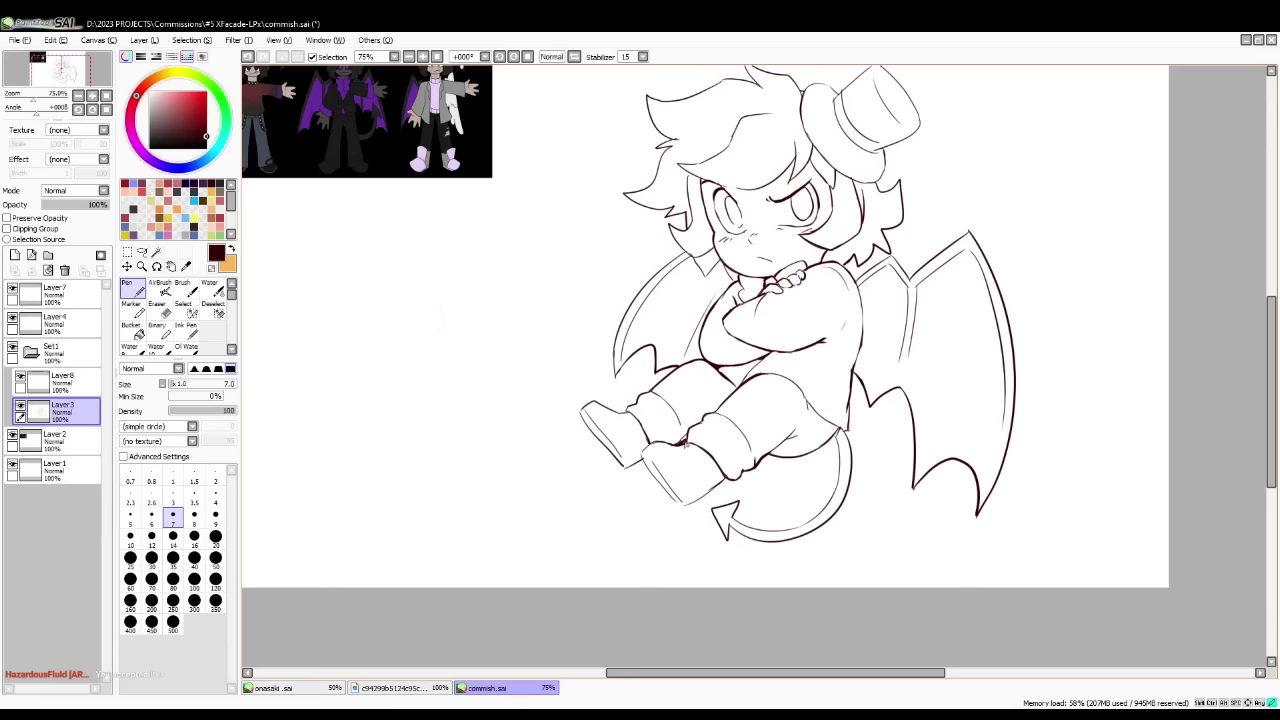
# - Ink the near shoe's outline and sole with darker lines and clean up the overlapping strokes
pyautogui.press('e')
pyautogui.press('n')
pyautogui.moveTo(646, 450); pyautogui.dragTo(684, 509)
pyautogui.hotkey('ctrl', 'z')
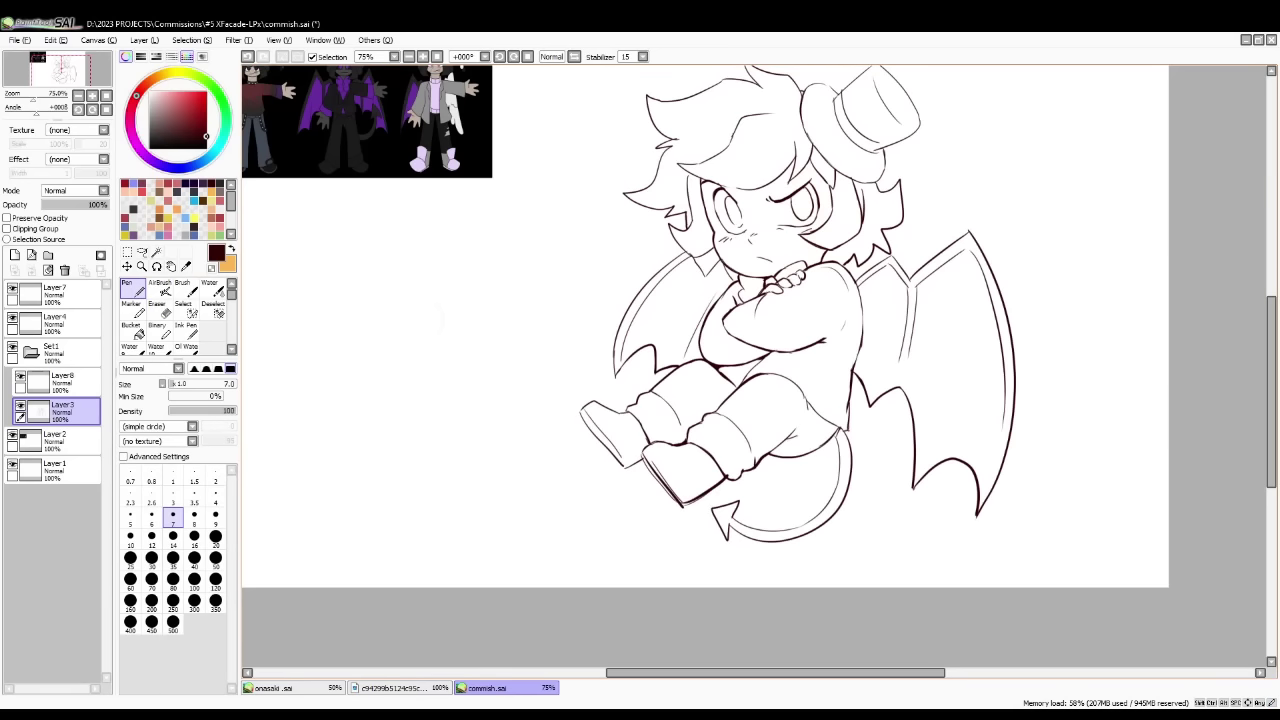
pyautogui.press('e')
pyautogui.moveTo(645, 458); pyautogui.dragTo(688, 502)
# - Redraw the far shoe's sole and outline with darker lines, erasing the old edge
pyautogui.press('n')
pyautogui.moveTo(582, 412); pyautogui.dragTo(599, 438)
pyautogui.hotkey('ctrl', 'z')
pyautogui.press('e')
pyautogui.moveTo(610, 440); pyautogui.dragTo(630, 463)
pyautogui.press('n')
pyautogui.hotkey('ctrl', 'z')
pyautogui.moveTo(588, 409)
pyautogui.mouseDown()
pyautogui.moveTo(625, 461)
pyautogui.moveTo(646, 459)
pyautogui.mouseUp()
pyautogui.hotkey('ctrl', 'z')
pyautogui.hotkey('ctrl', 'z')
# - Darken the near thigh's upper contour over the knee and erase the stray marks beside the hip
pyautogui.moveTo(836, 431); pyautogui.dragTo(842, 457)
pyautogui.hotkey('ctrl', 'z')
pyautogui.moveTo(763, 376); pyautogui.dragTo(793, 387)
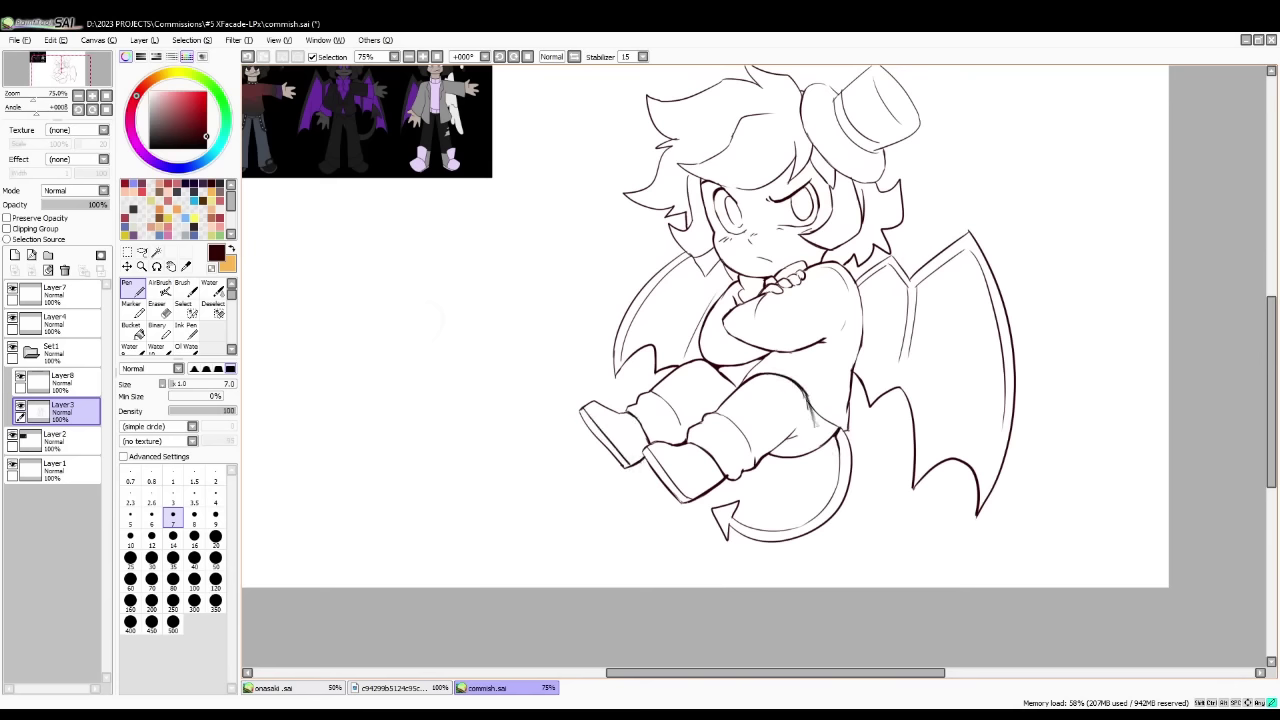
pyautogui.press('e')
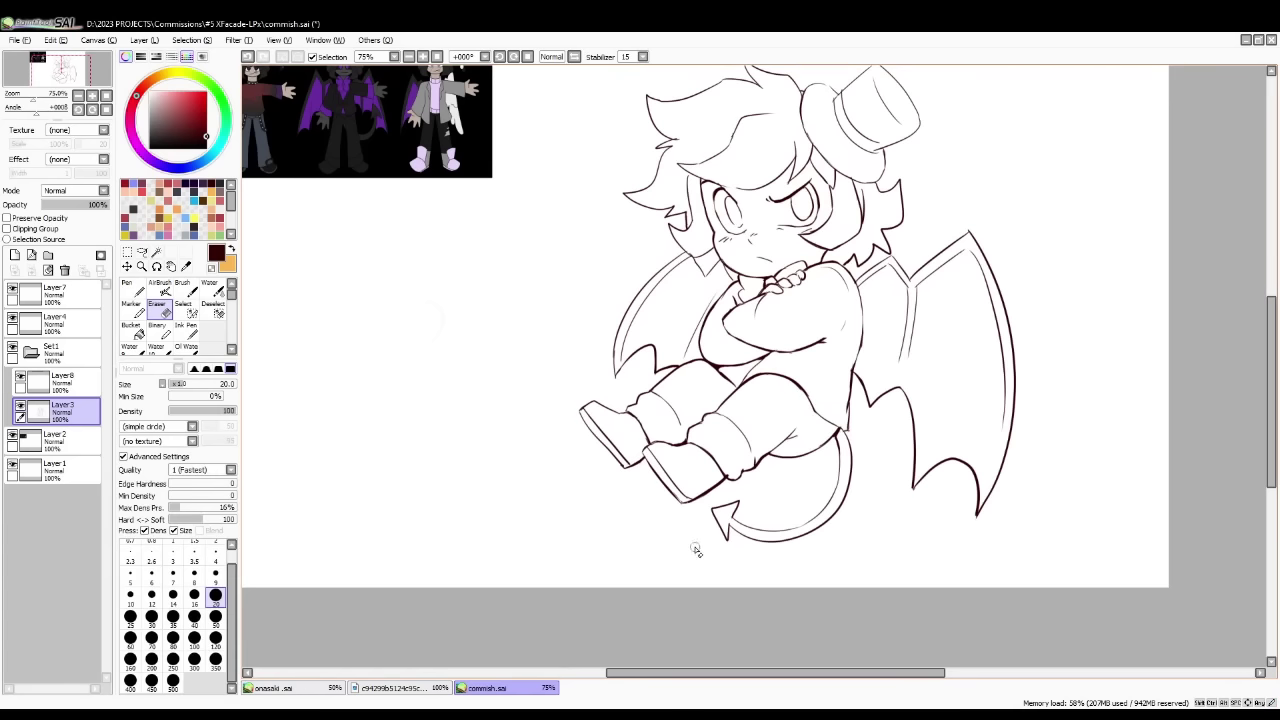
pyautogui.hotkey('alt', 'Tab')
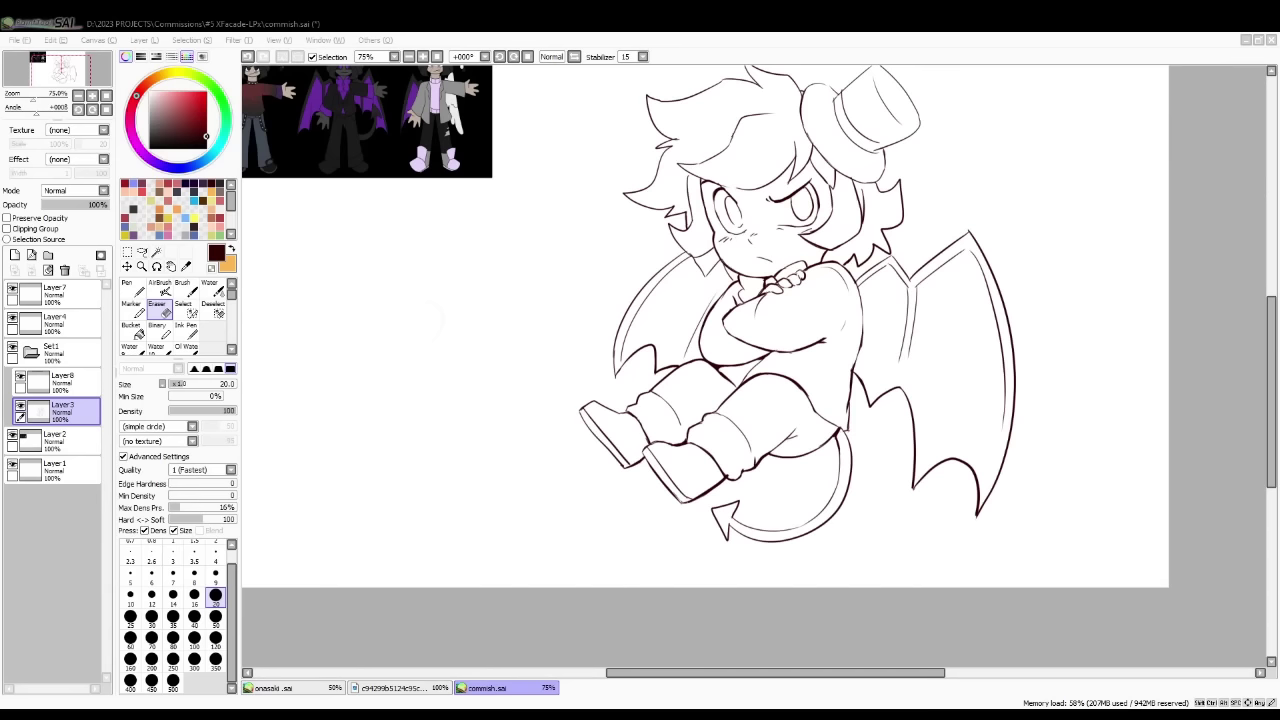
pyautogui.click(869, 610)
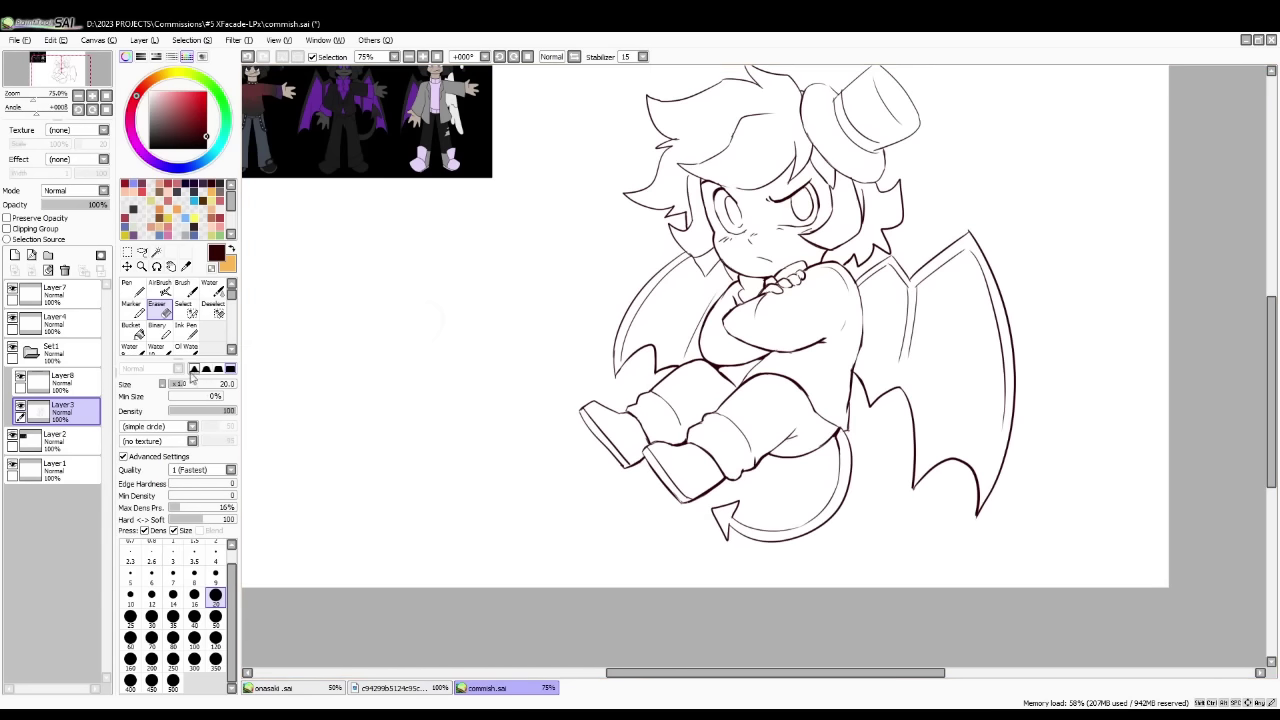
# - Redraw the tail's arrowhead larger and erase the old lines where it joins the tail
pyautogui.click(133, 289)
pyautogui.moveTo(739, 502); pyautogui.dragTo(728, 534)
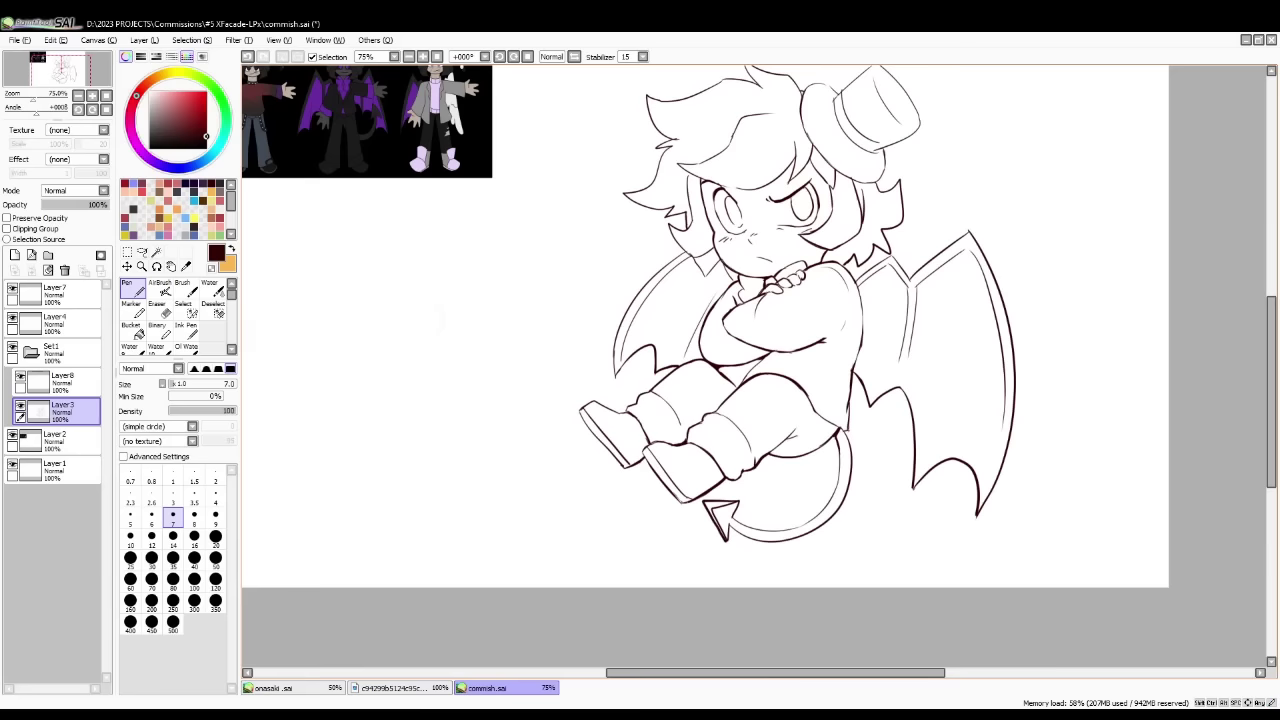
pyautogui.press('e')
pyautogui.moveTo(722, 528)
pyautogui.mouseDown()
pyautogui.moveTo(712, 540)
pyautogui.moveTo(732, 528)
pyautogui.mouseUp()
pyautogui.press('n')
pyautogui.press('e')
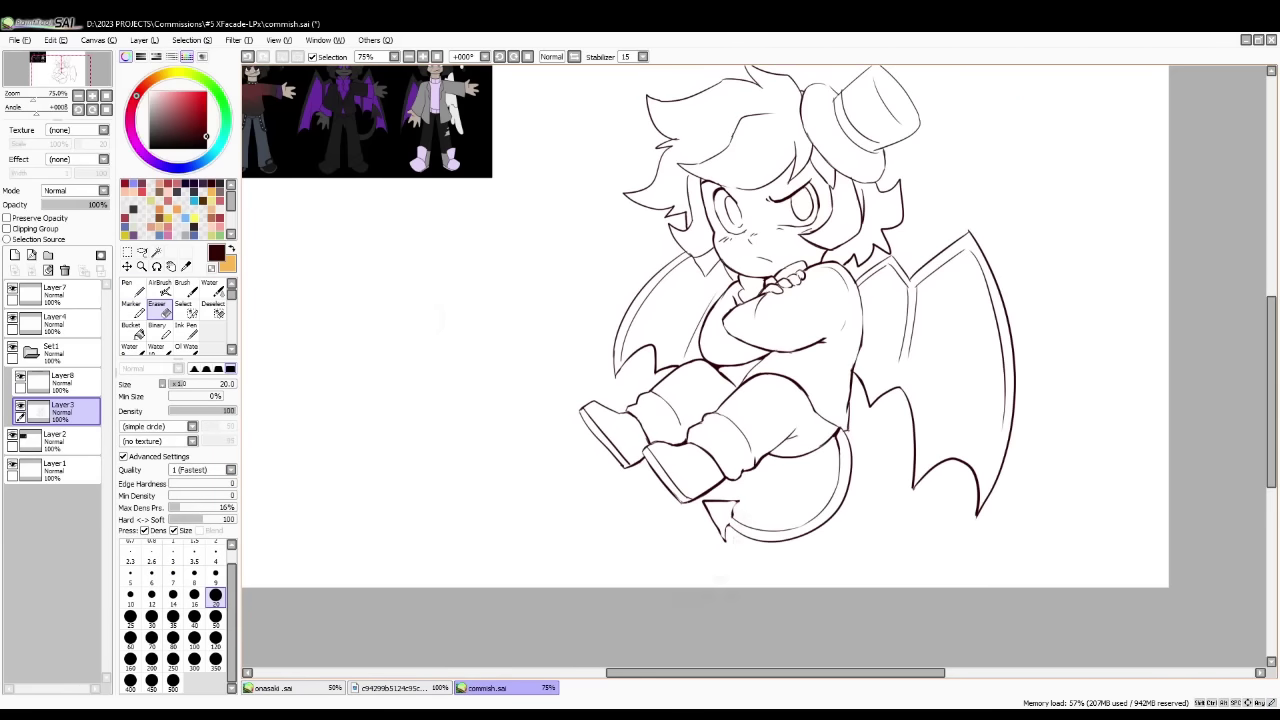
pyautogui.press('n')
pyautogui.hotkey('ctrl', 'z')
pyautogui.moveTo(734, 518); pyautogui.dragTo(762, 531)
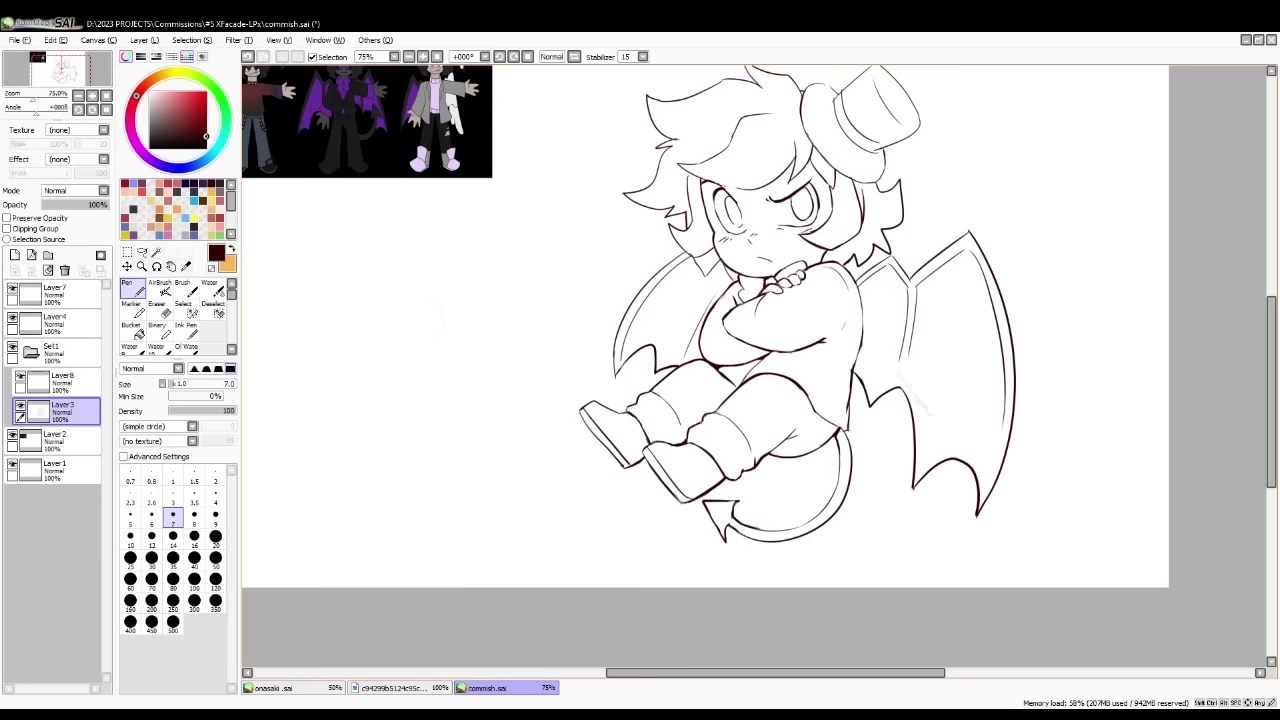
# - Clean up and redraw the short shirt line between the crossed arms and the near thigh
pyautogui.hotkey('ctrl', 'z')
pyautogui.click(162, 310)
pyautogui.moveTo(770, 358)
pyautogui.mouseDown()
pyautogui.moveTo(746, 381)
pyautogui.moveTo(794, 378)
pyautogui.moveTo(748, 398)
pyautogui.mouseUp()
pyautogui.click(134, 289)
pyautogui.hotkey('ctrl', 'z')
pyautogui.press('e')
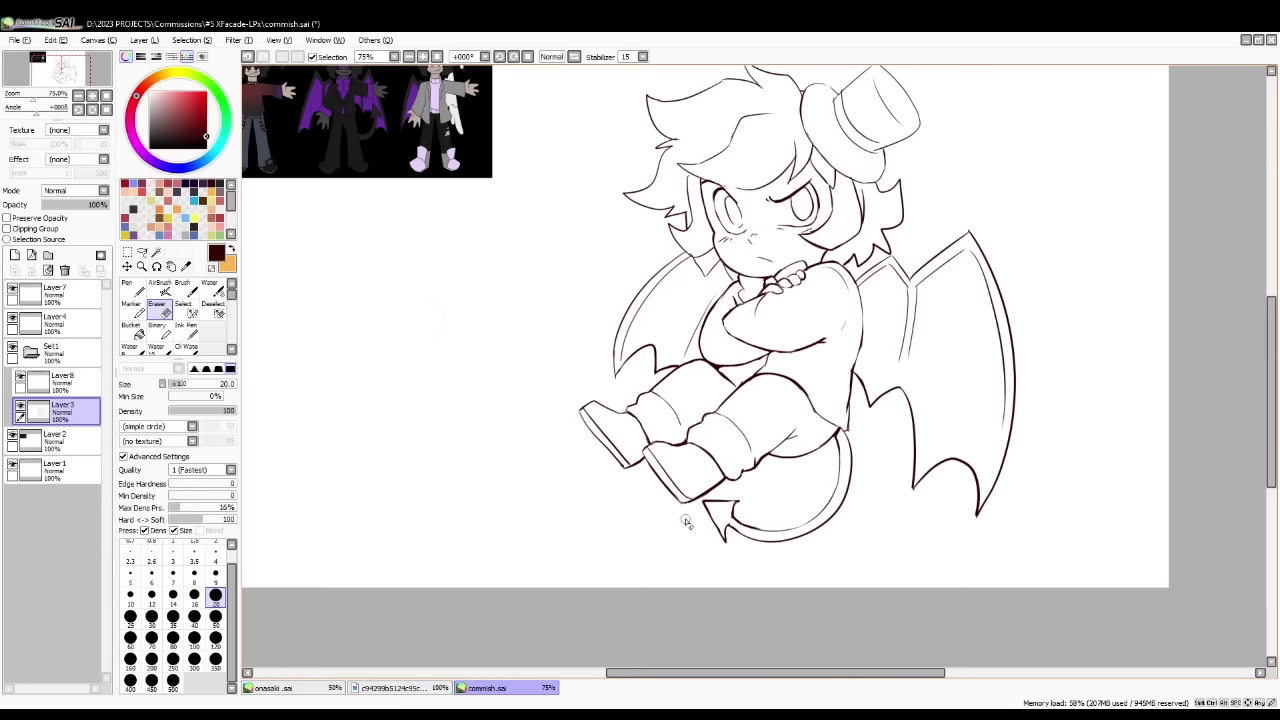
# - Darken the near wing's upper bone lines beside the shoulder and clean the joint where the strut branches off
pyautogui.press('n')
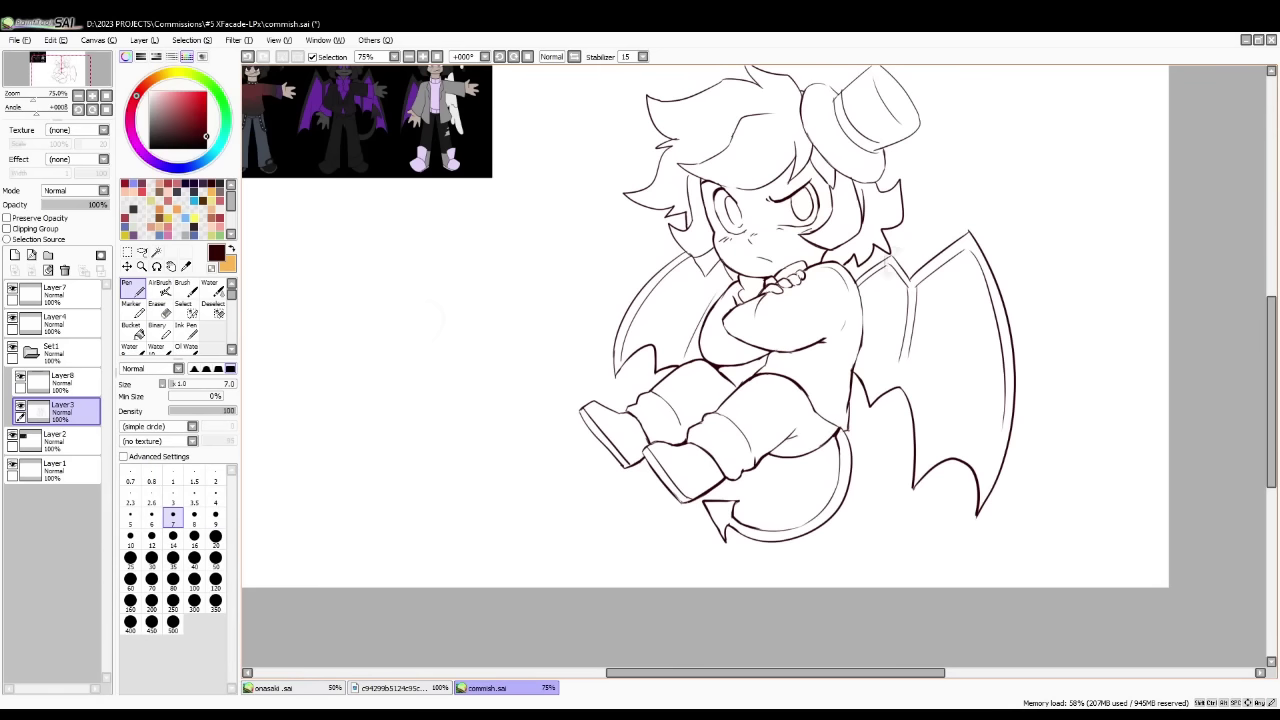
pyautogui.press('e')
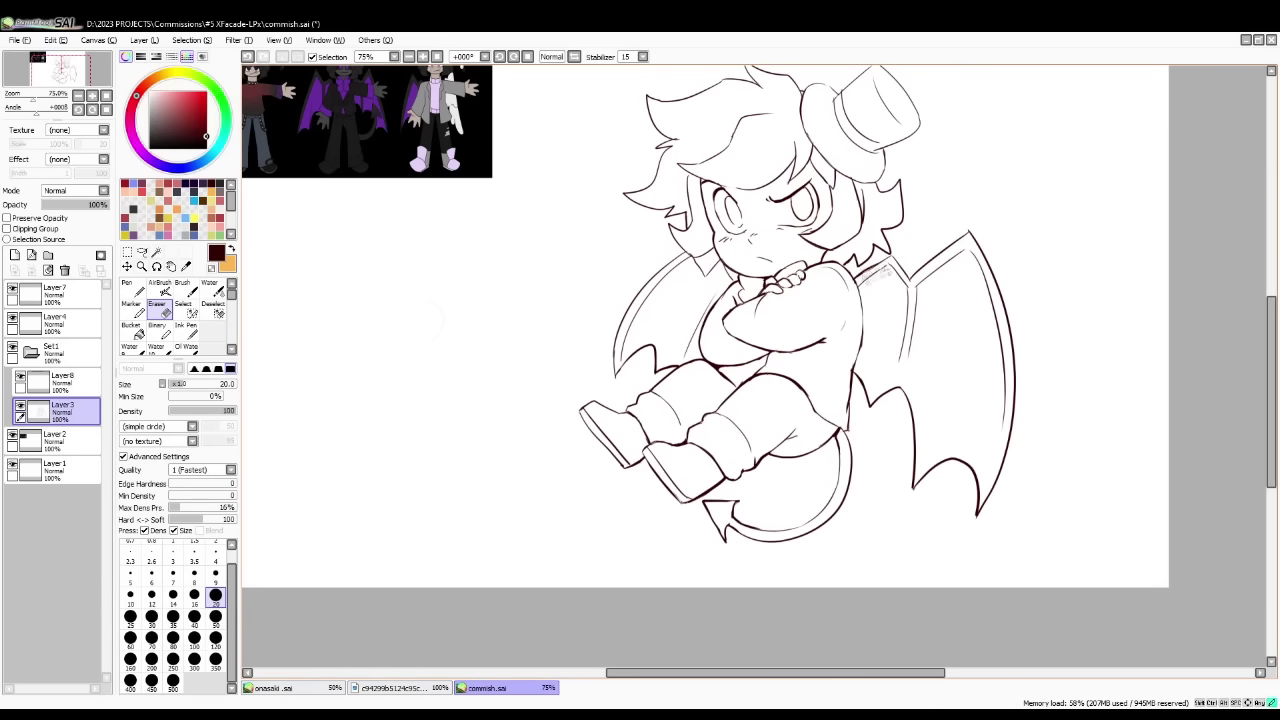
pyautogui.press('n')
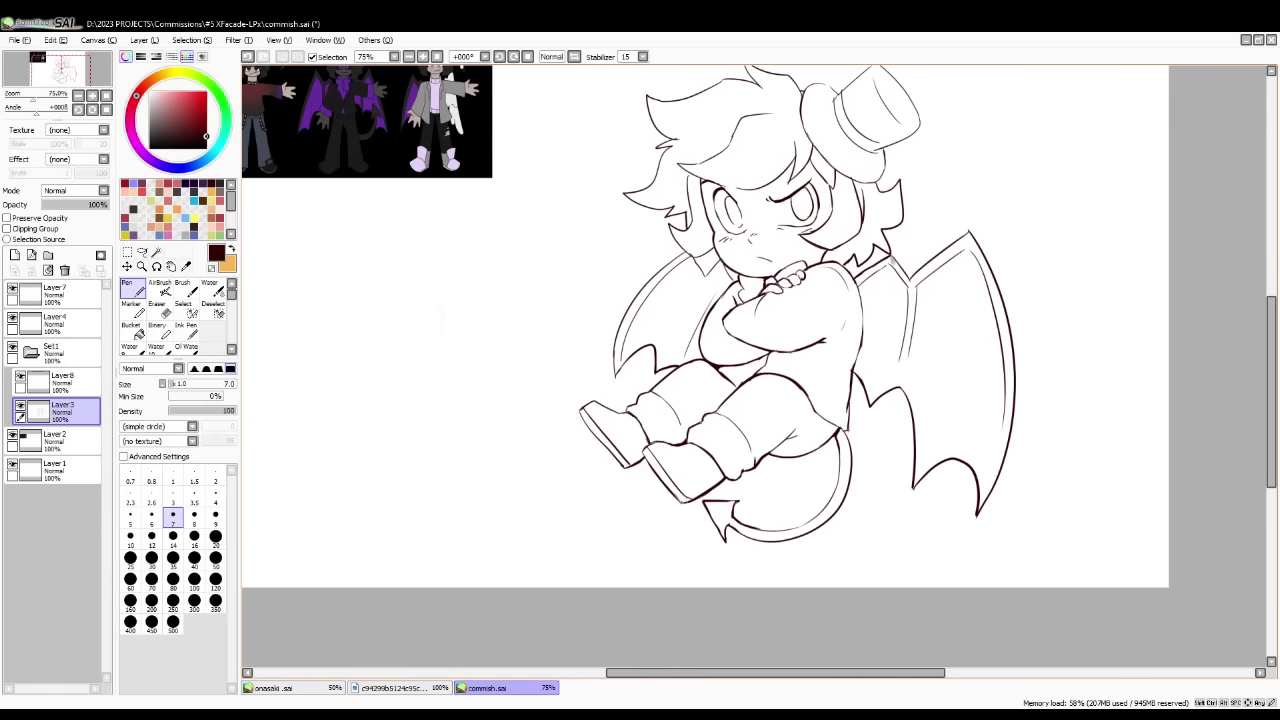
pyautogui.press('e')
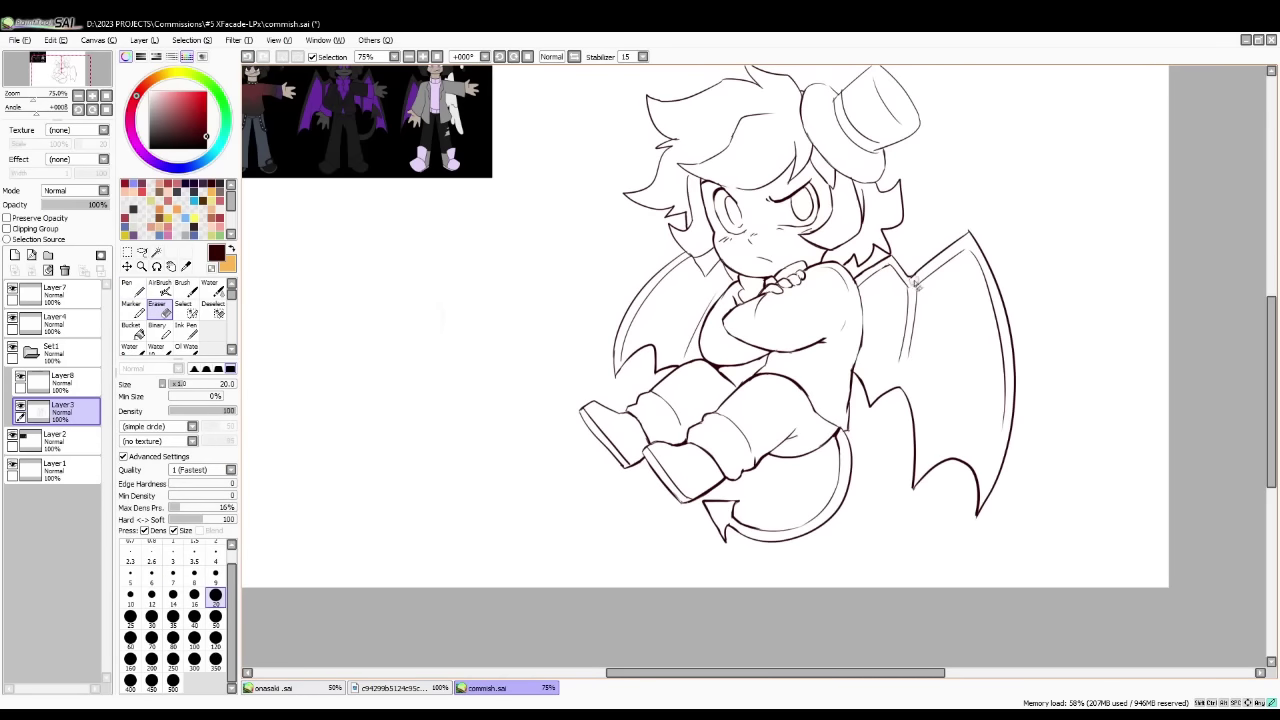
pyautogui.press('n')
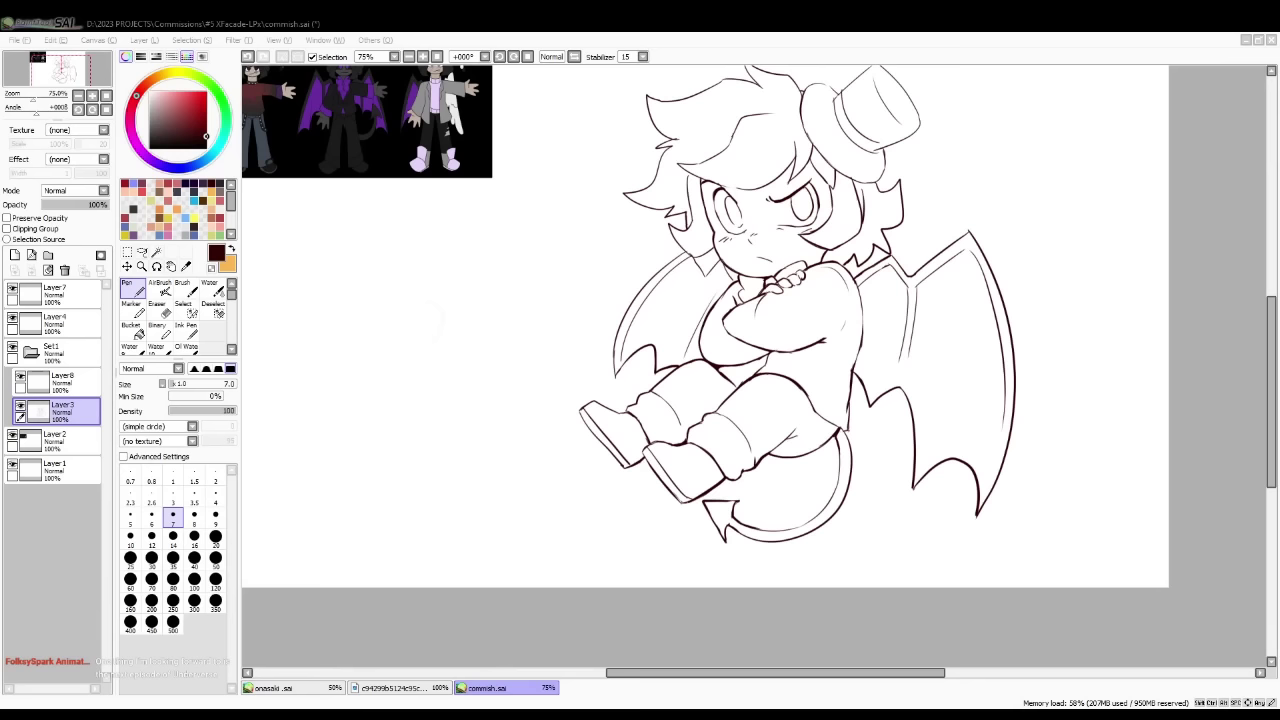
# - Redraw the near wing's inner strut and extend both of its lines down to the scalloped edge
pyautogui.click(946, 270)
pyautogui.hotkey('ctrl', 'z')
pyautogui.moveTo(892, 266); pyautogui.dragTo(908, 292)
pyautogui.hotkey('ctrl', 'z')
pyautogui.moveTo(901, 356); pyautogui.dragTo(892, 390)
pyautogui.hotkey('ctrl', 'z')
pyautogui.moveTo(910, 350); pyautogui.dragTo(904, 393)
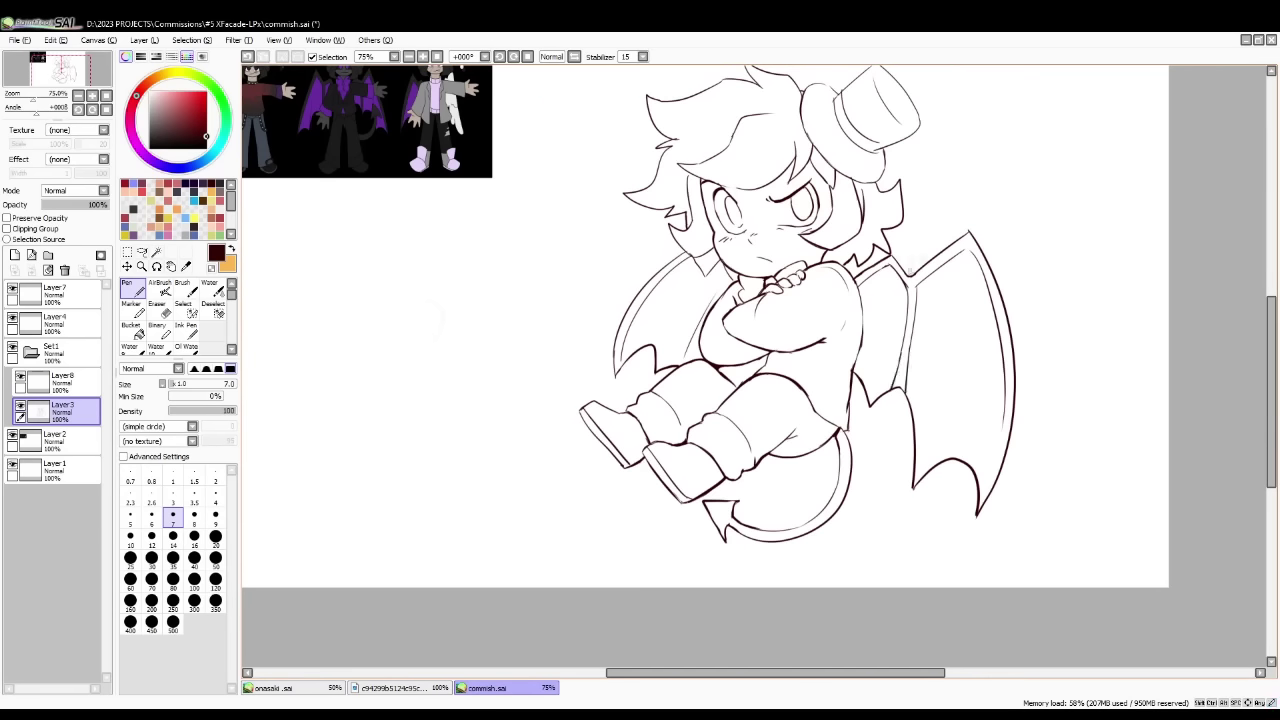
# - Extend the inner line of the near wing's outer bone down to the wing's lower tip
pyautogui.press('e')
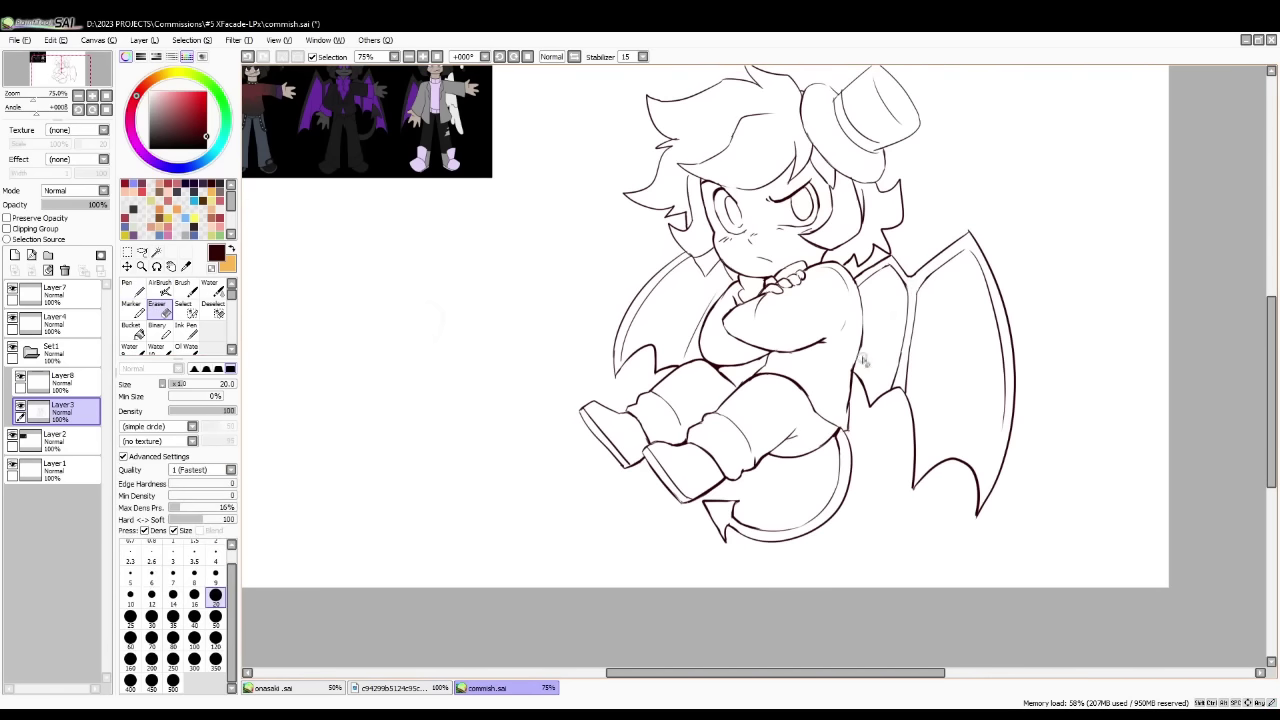
pyautogui.press('n')
pyautogui.moveTo(1005, 430); pyautogui.dragTo(984, 489)
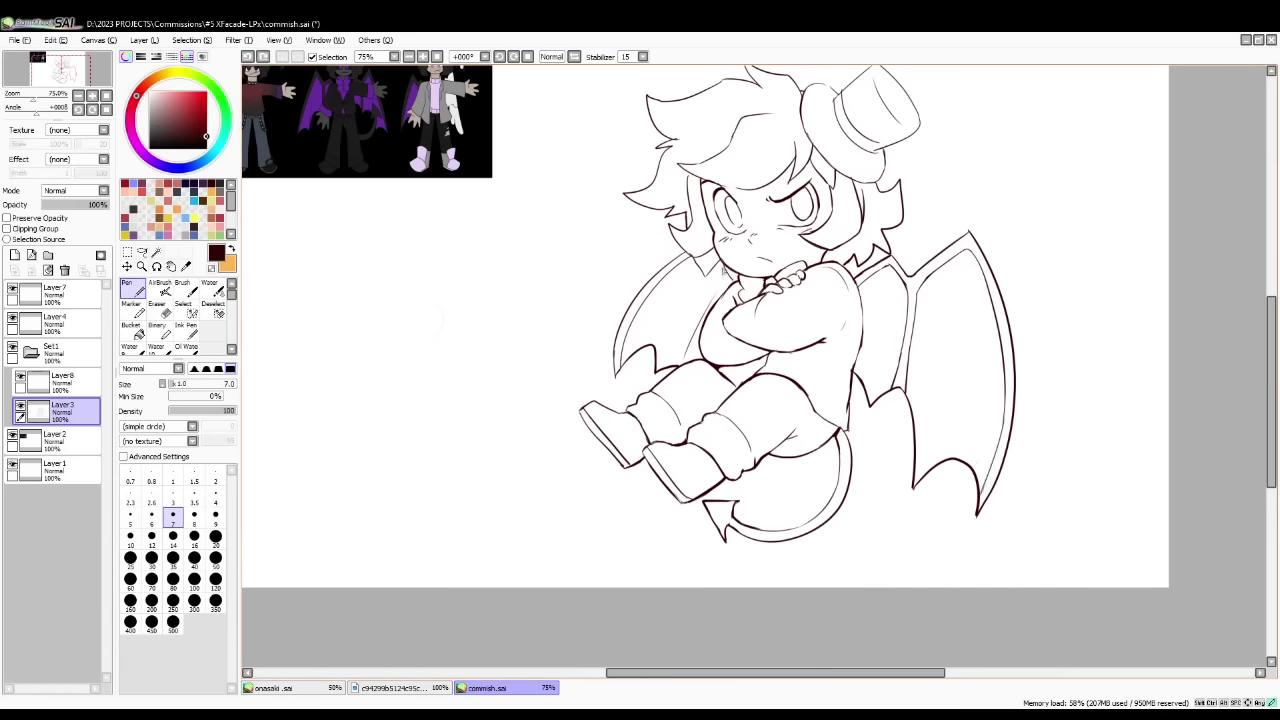
# - Redraw the far wing's short inner line beside the neck and erase its stray edges
pyautogui.press('e')
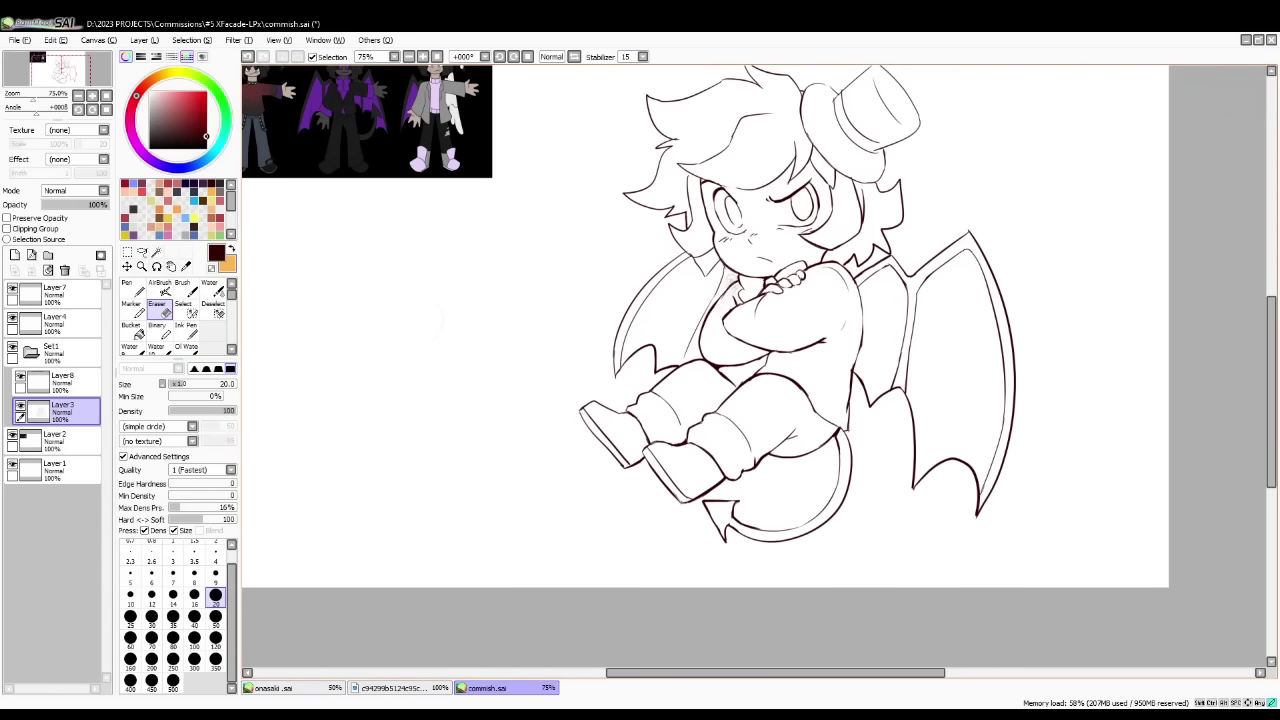
pyautogui.press('n')
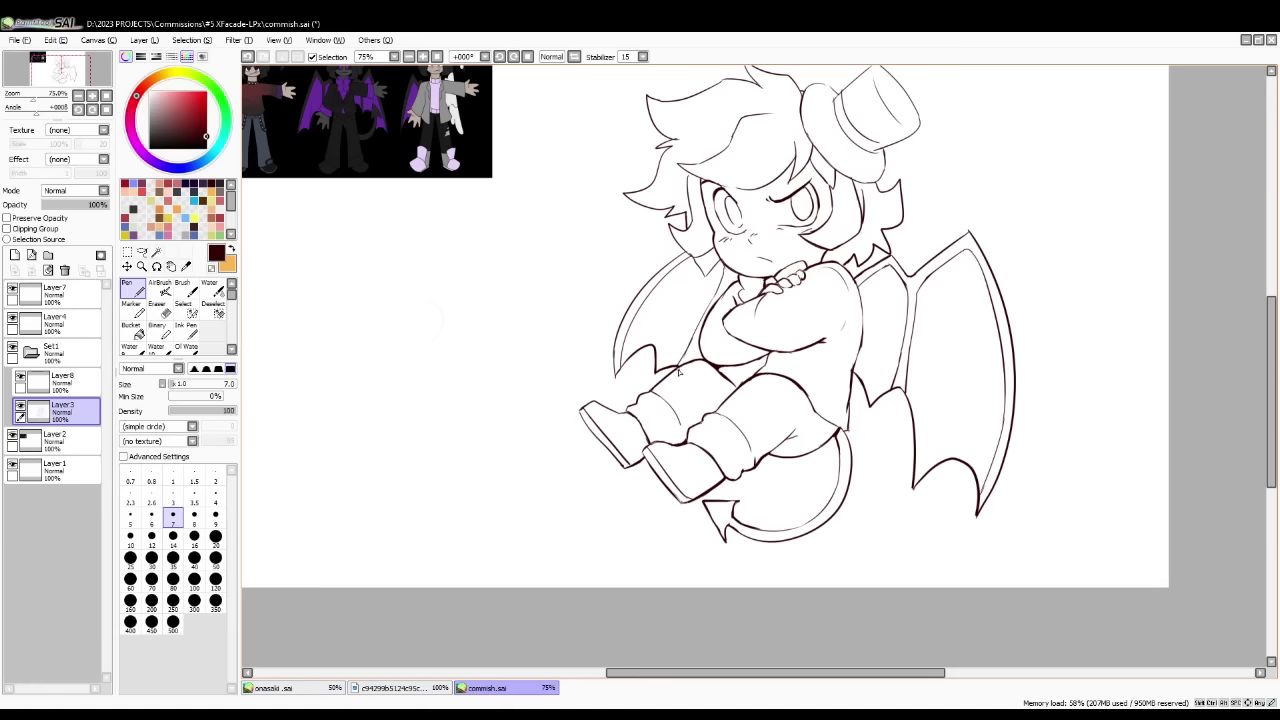
pyautogui.hotkey('ctrl', 'z')
pyautogui.moveTo(736, 277); pyautogui.dragTo(725, 295)
pyautogui.hotkey('ctrl', 'z')
pyautogui.moveTo(737, 277); pyautogui.dragTo(724, 295)
pyautogui.press('e')
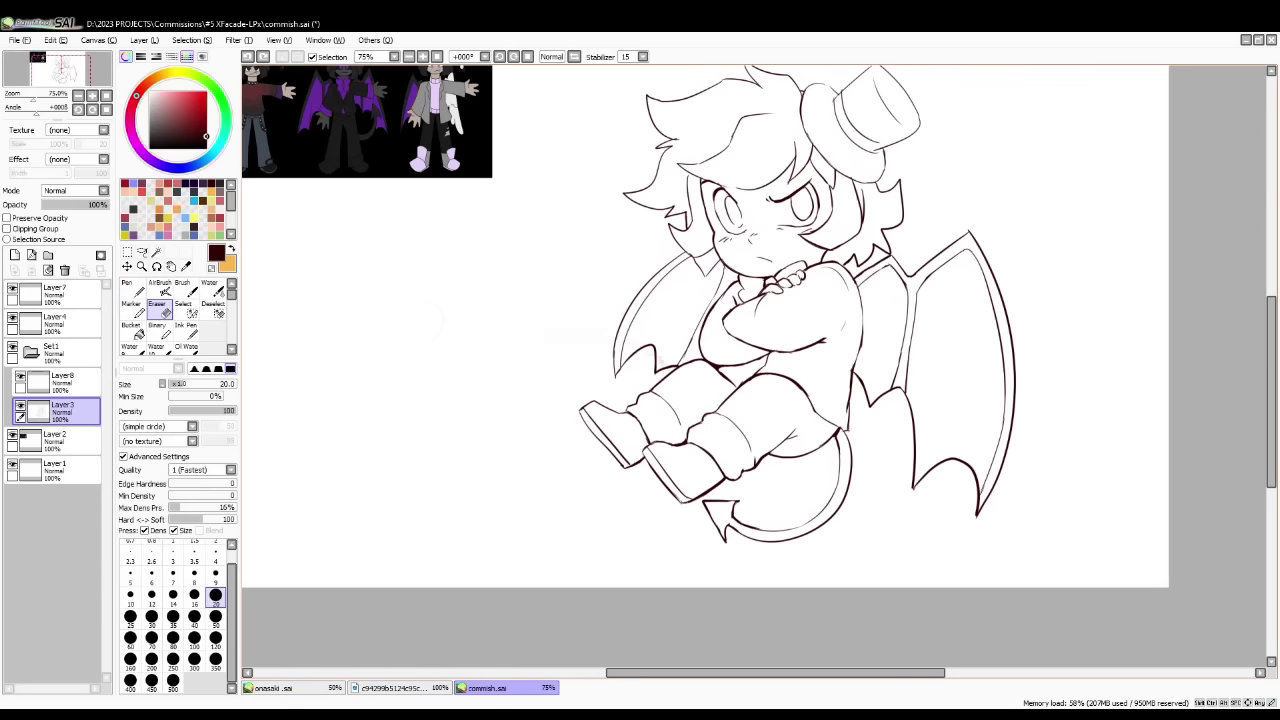
pyautogui.moveTo(682, 360); pyautogui.dragTo(723, 282)
pyautogui.press('n')
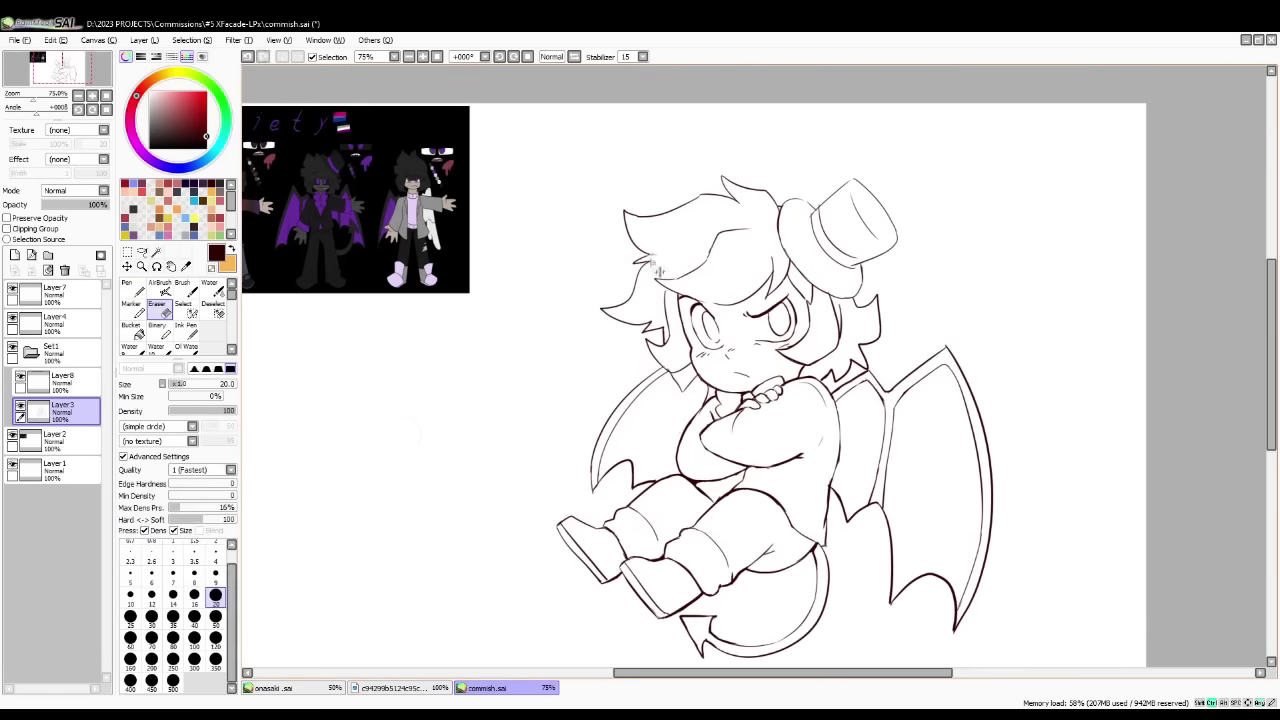
# - Thicken the linework of the hair tuft on the crown of the head and the lower edge of the bangs
pyautogui.press('n')
pyautogui.hotkey('ctrl', 'z')
pyautogui.moveTo(723, 179); pyautogui.dragTo(754, 219)
pyautogui.press('e')
pyautogui.press('n')
pyautogui.hotkey('ctrl', 'z')
pyautogui.moveTo(660, 281)
pyautogui.mouseDown()
pyautogui.moveTo(706, 270)
pyautogui.moveTo(718, 245)
pyautogui.mouseUp()
pyautogui.hotkey('ctrl', 'z')
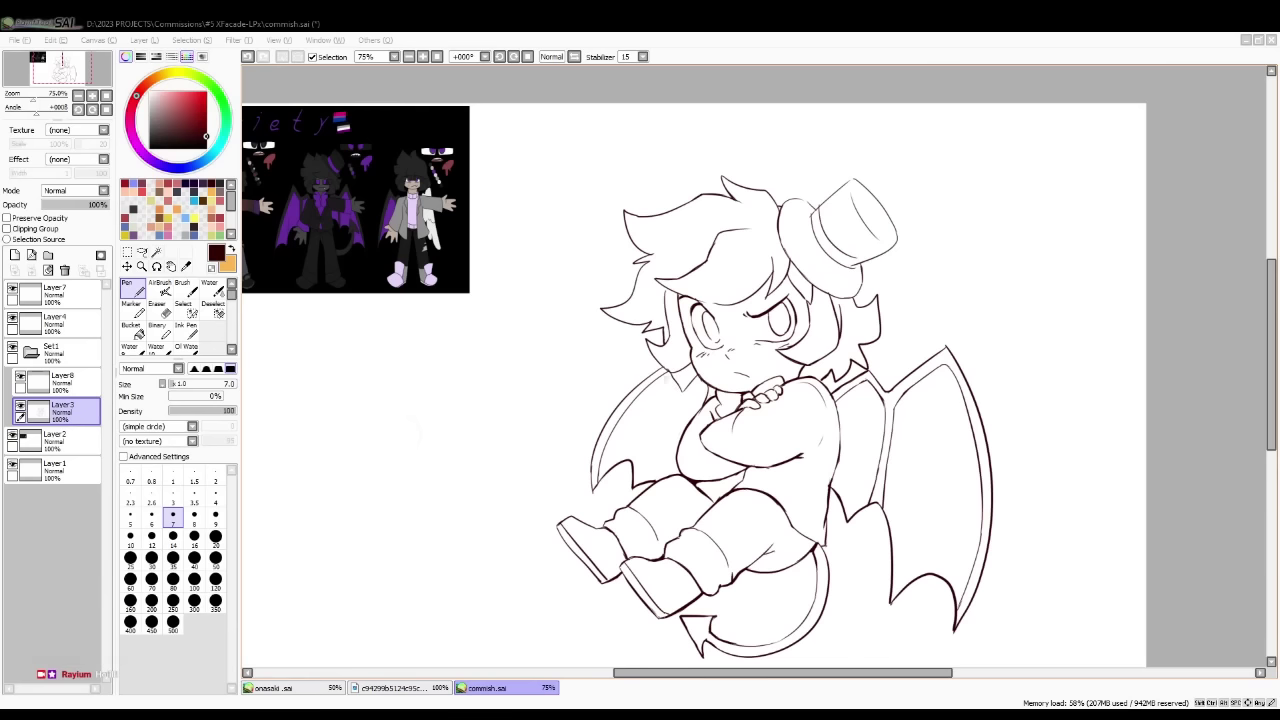
# - Refine the far wing's upper bone line where it meets the hair tips
pyautogui.moveTo(665, 375); pyautogui.dragTo(676, 403)
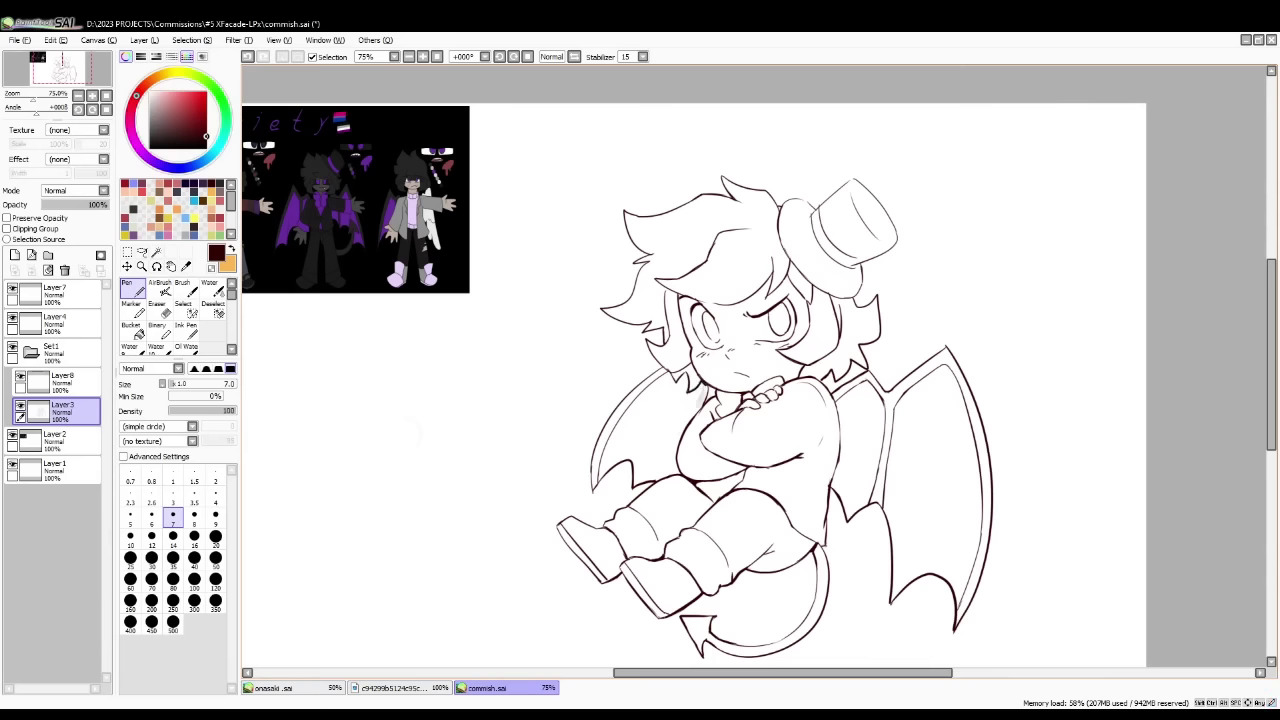
pyautogui.press('e')
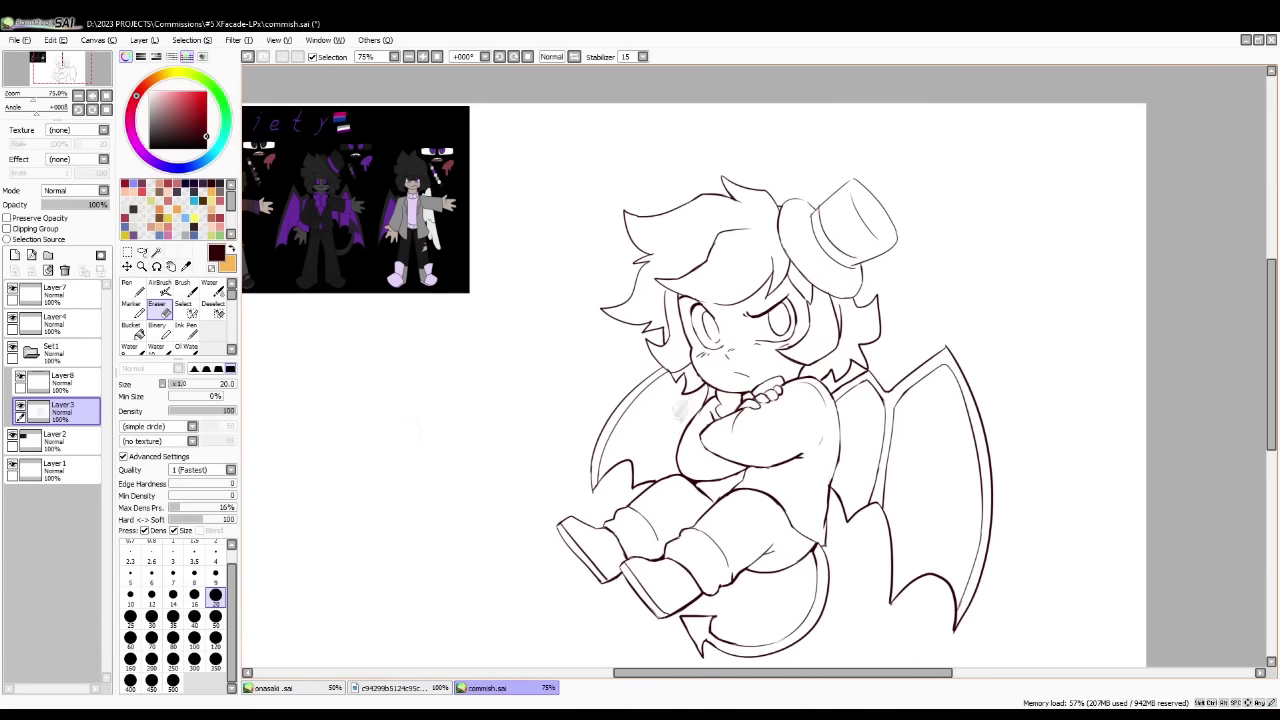
pyautogui.hotkey('alt', 'Tab')
pyautogui.press('n')
pyautogui.moveTo(668, 369); pyautogui.dragTo(663, 372)
pyautogui.hotkey('ctrl', 'z')
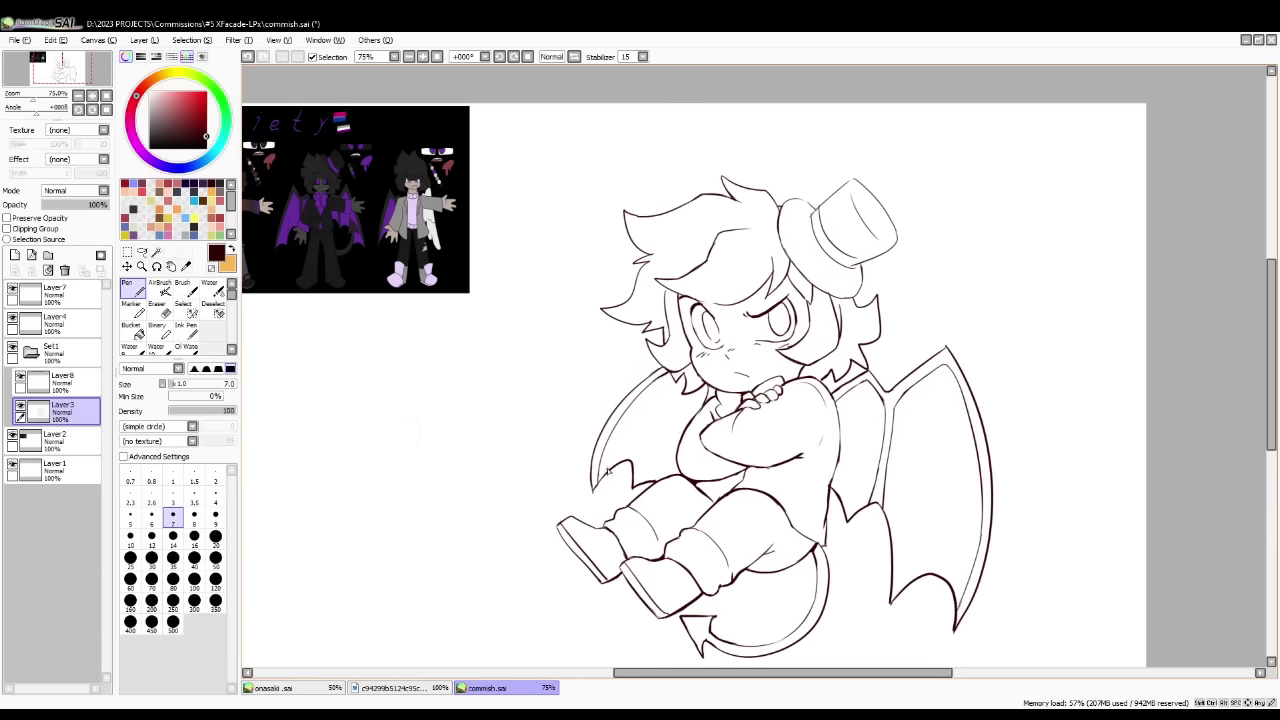
# - Touch up the hair strands beneath the hat brim and beside the face, and clean the lines below the chin
pyautogui.press('e')
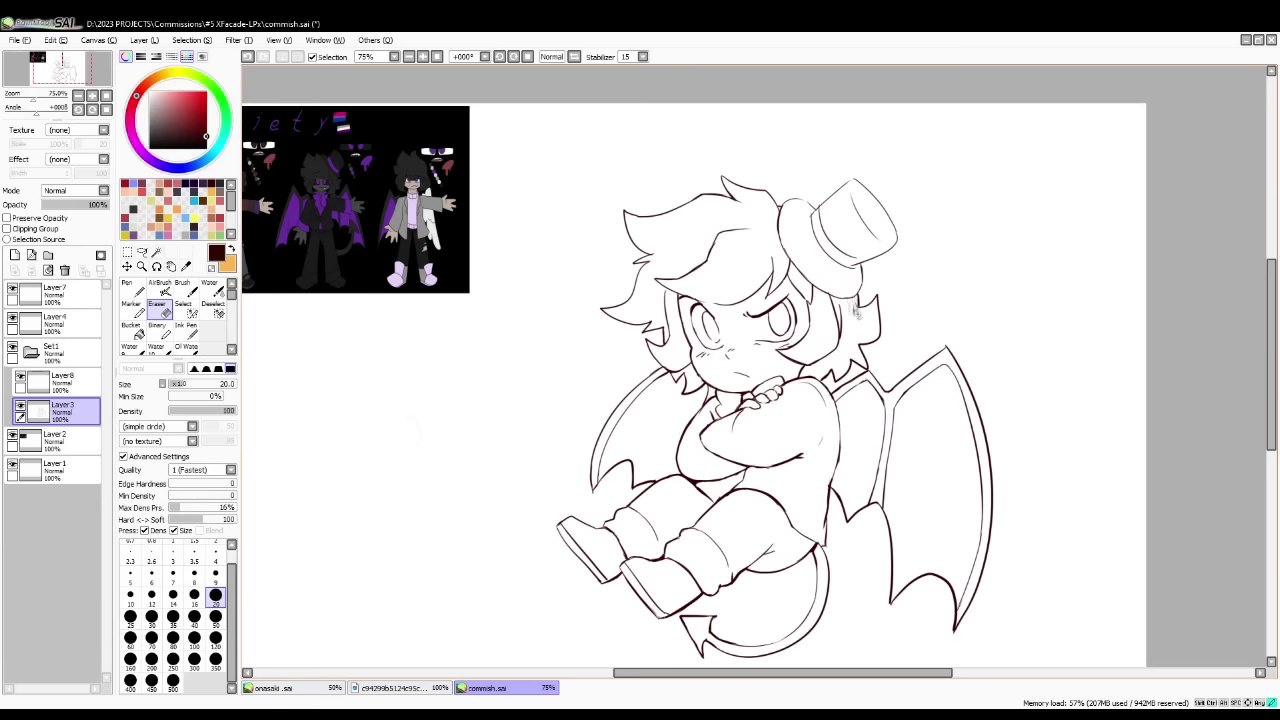
pyautogui.press('n')
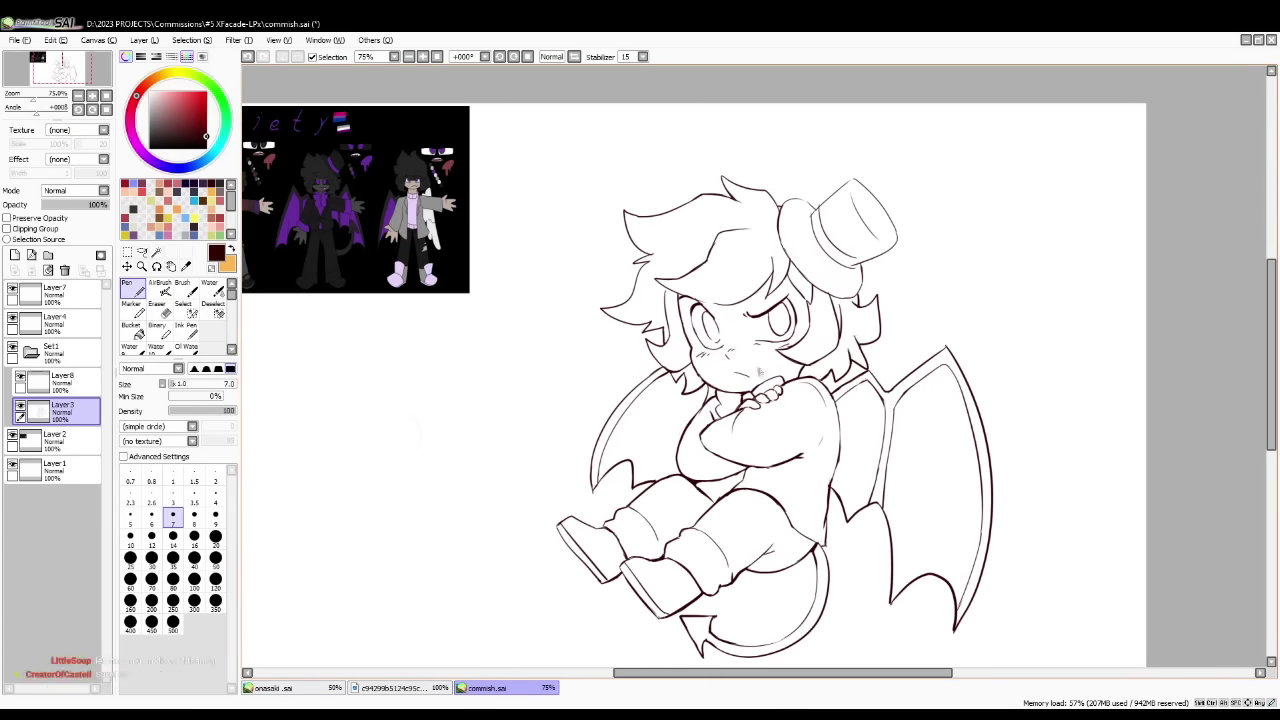
pyautogui.scroll(1, 768, 404)
pyautogui.press('e')
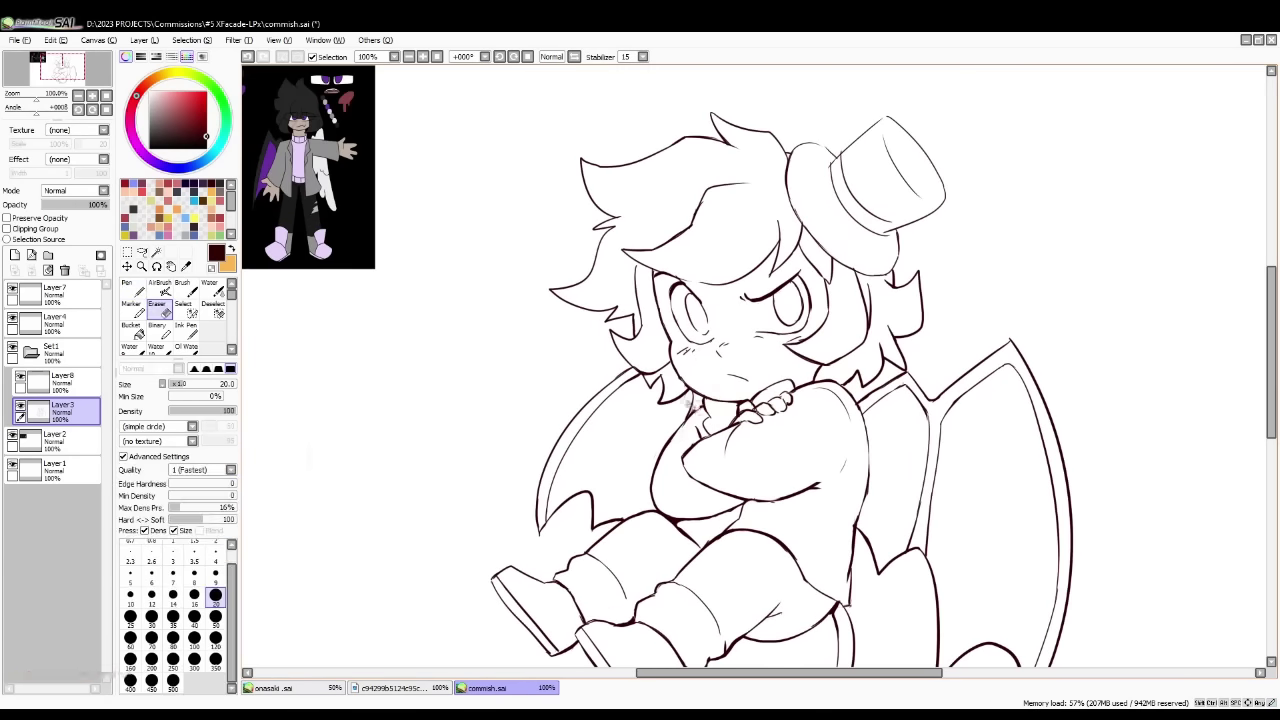
pyautogui.press('n')
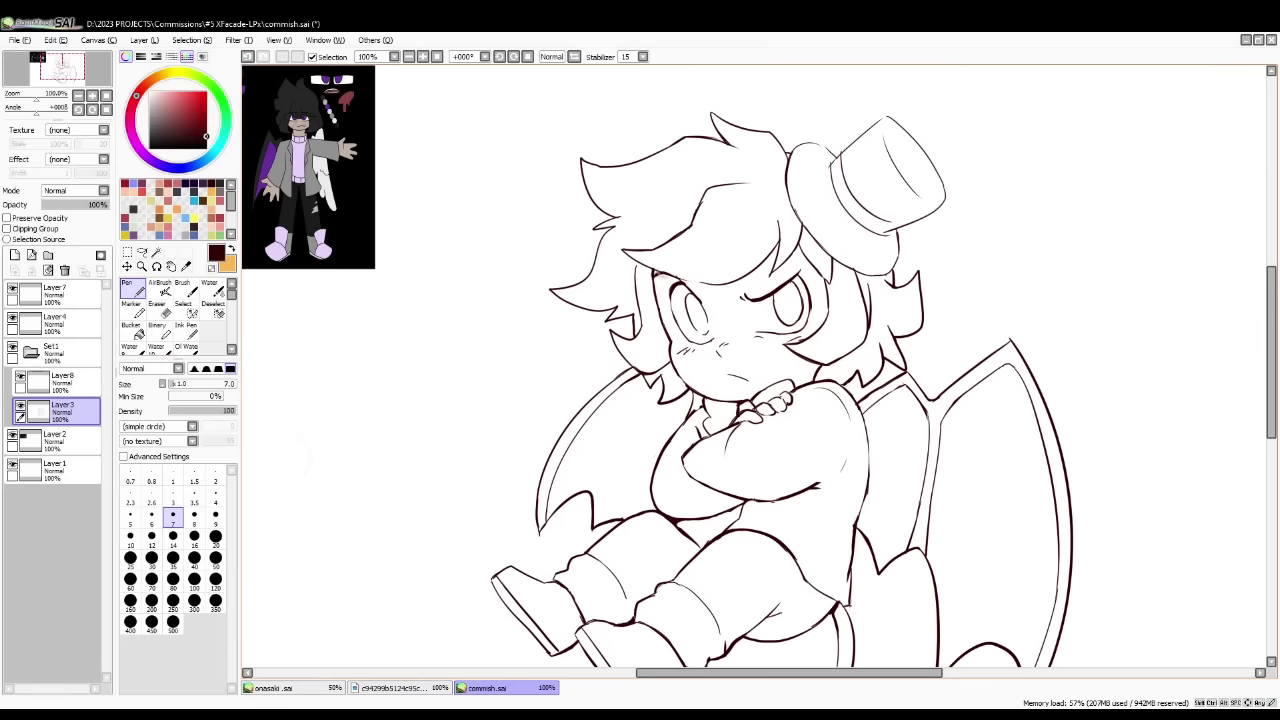
pyautogui.press('e')
pyautogui.press('n')
pyautogui.hotkey('ctrl', 'z')
pyautogui.moveTo(802, 233); pyautogui.dragTo(785, 264)
pyautogui.hotkey('ctrl', 'z')
pyautogui.moveTo(831, 303); pyautogui.dragTo(825, 323)
# - Darken the upper curve of the hat's brim and the line where the crown meets it
pyautogui.hotkey('ctrl', 'z')
pyautogui.moveTo(800, 148); pyautogui.dragTo(840, 172)
pyautogui.press('e')
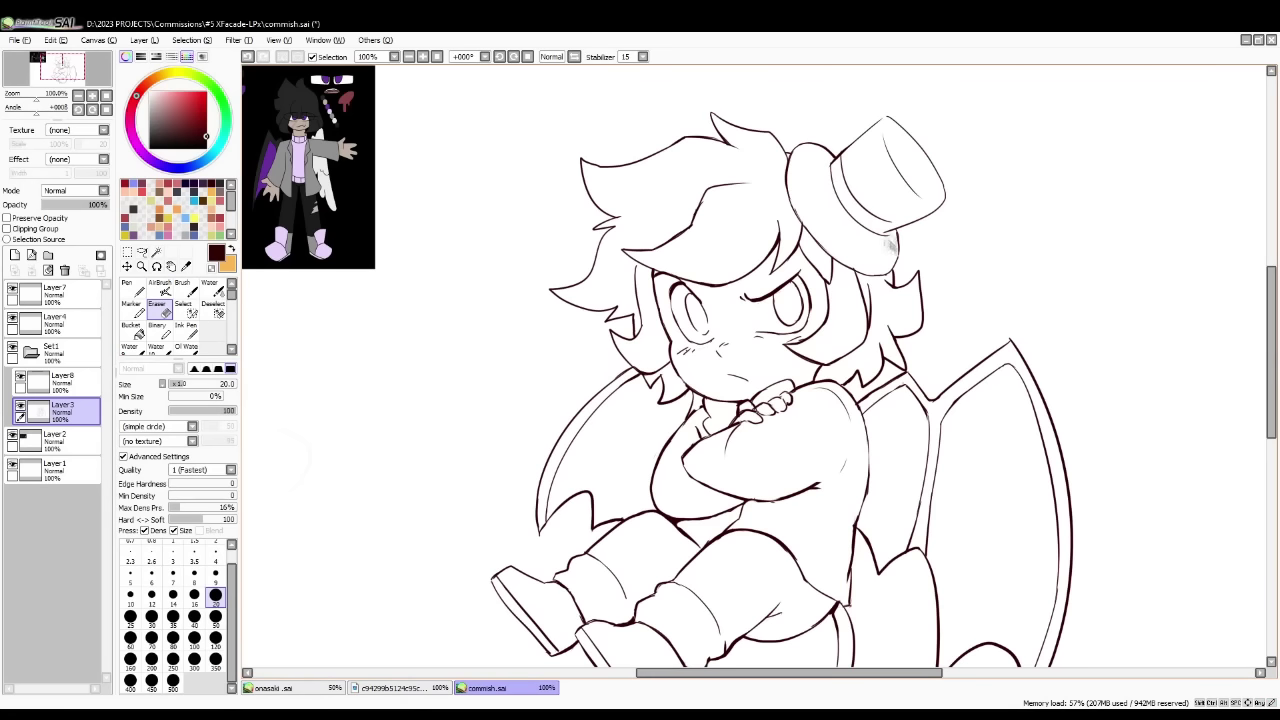
pyautogui.click(130, 285)
pyautogui.moveTo(841, 159); pyautogui.dragTo(903, 227)
pyautogui.hotkey('ctrl', 'z')
pyautogui.hotkey('ctrl', 'z')
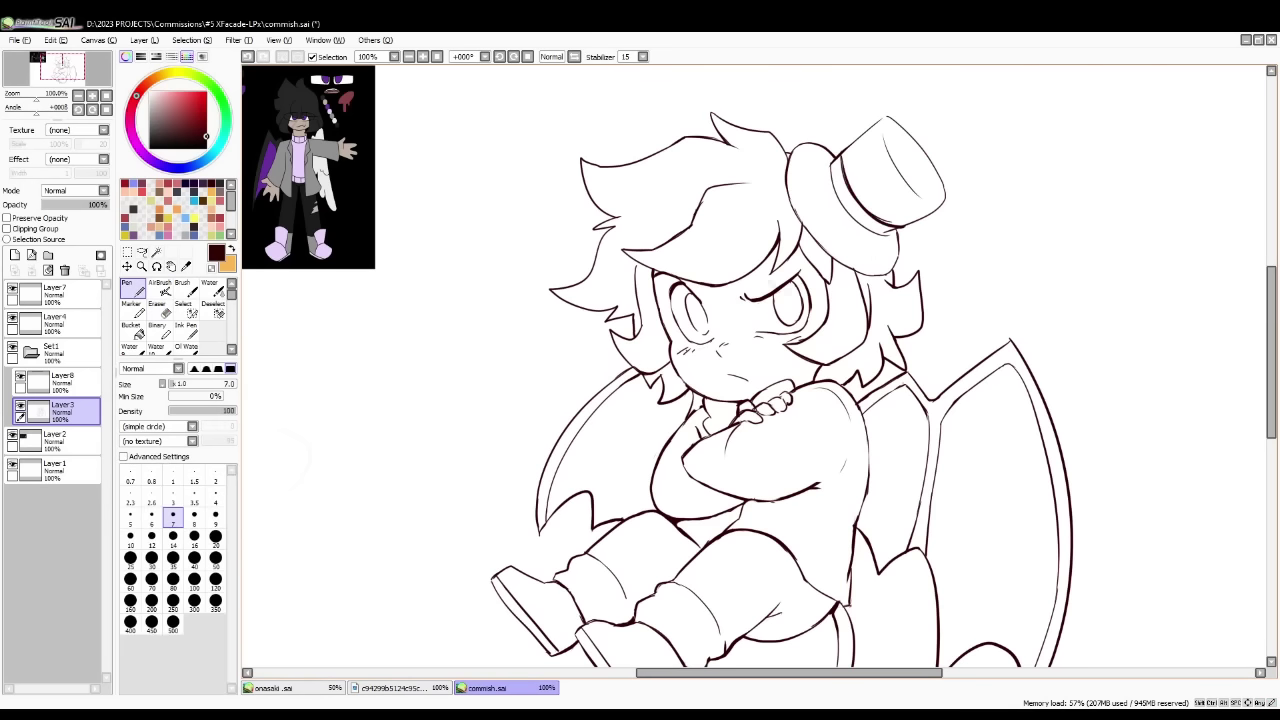
pyautogui.click(159, 309)
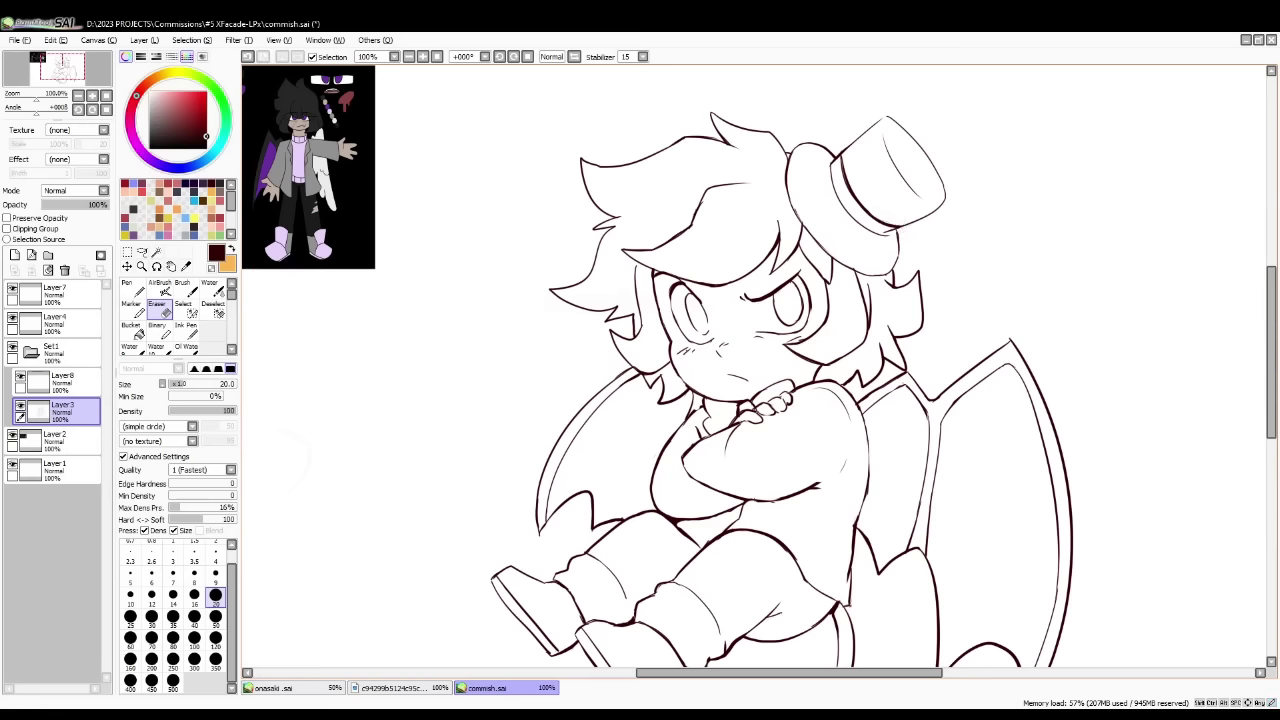
pyautogui.press('n')
pyautogui.hotkey('ctrl', 'z')
pyautogui.moveTo(842, 164)
pyautogui.mouseDown()
pyautogui.moveTo(894, 232)
pyautogui.moveTo(886, 242)
pyautogui.moveTo(839, 207)
pyautogui.moveTo(834, 180)
pyautogui.moveTo(851, 217)
pyautogui.moveTo(882, 236)
pyautogui.mouseUp()
# - Thicken the outer outline of the hat brim down to its lower end beside the hair
pyautogui.press('e')
pyautogui.press('n')
pyautogui.hotkey('ctrl', 'z')
pyautogui.moveTo(793, 150); pyautogui.dragTo(787, 190)
pyautogui.hotkey('ctrl', 'z')
pyautogui.moveTo(791, 152); pyautogui.dragTo(804, 226)
pyautogui.moveTo(832, 255); pyautogui.dragTo(885, 277)
pyautogui.hotkey('ctrl', 'z')
pyautogui.moveTo(898, 230); pyautogui.dragTo(886, 277)
# - Darken the hat's crown outline, clean its outer corner, and sharpen the far wing's lower tip
pyautogui.moveTo(843, 149)
pyautogui.mouseDown()
pyautogui.moveTo(887, 117)
pyautogui.moveTo(944, 190)
pyautogui.mouseUp()
pyautogui.hotkey('ctrl', 'z')
pyautogui.hotkey('ctrl', 'z')
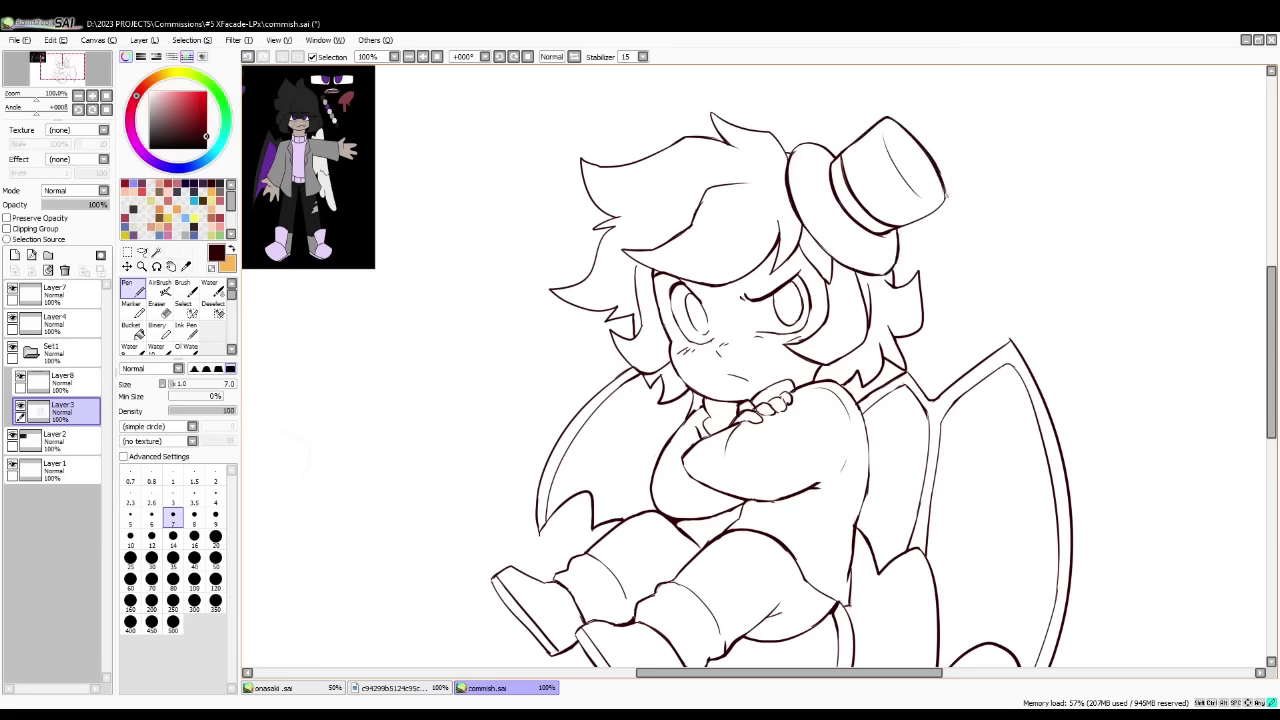
pyautogui.press('e')
pyautogui.moveTo(936, 152); pyautogui.dragTo(952, 194)
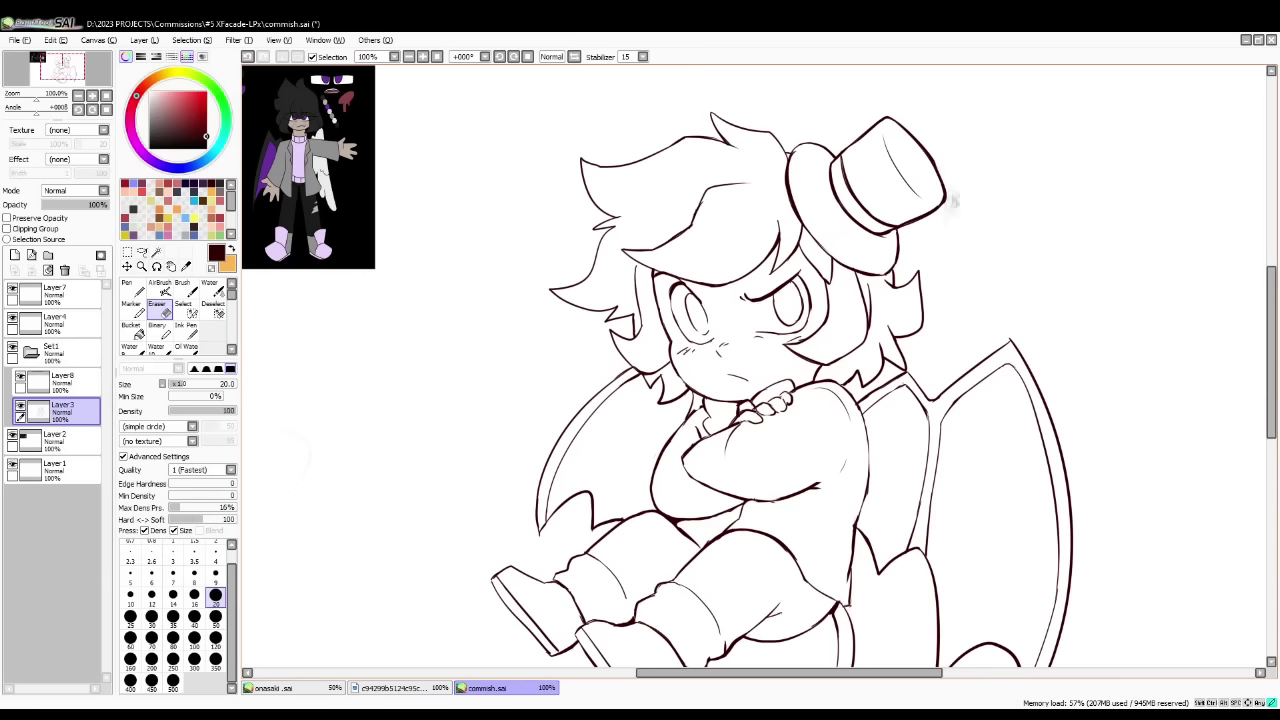
pyautogui.press('n')
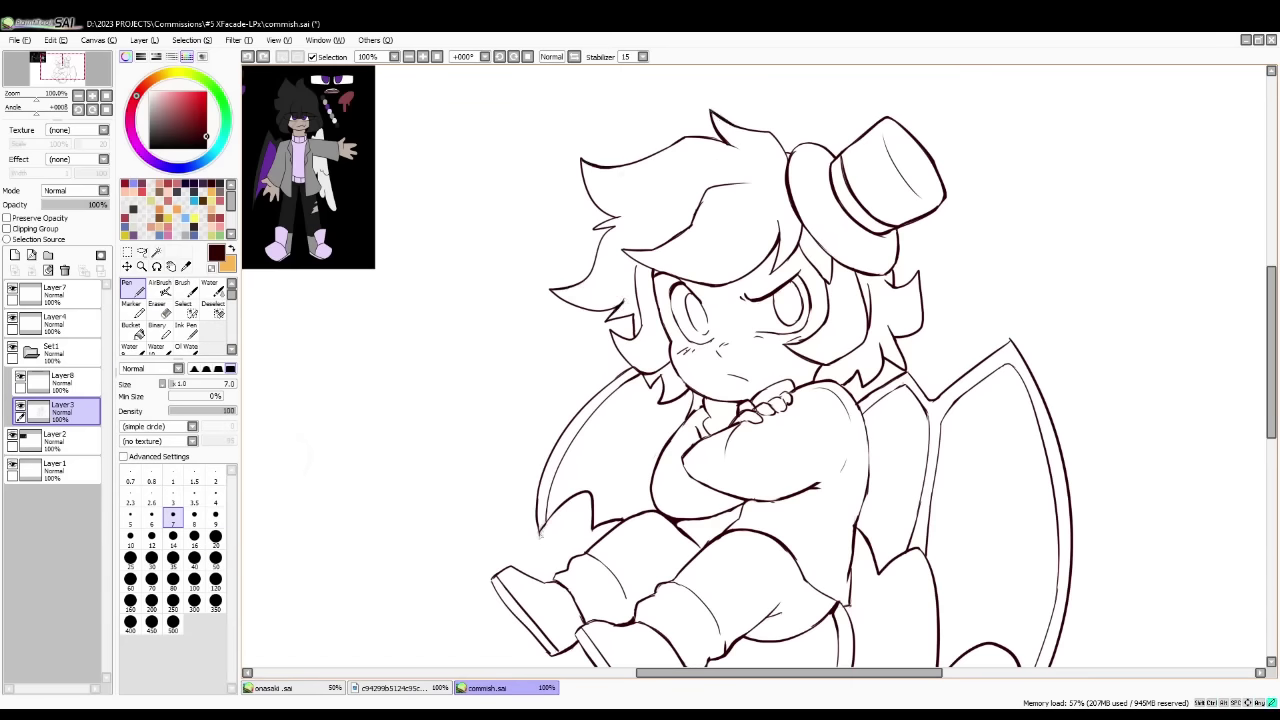
pyautogui.press('e')
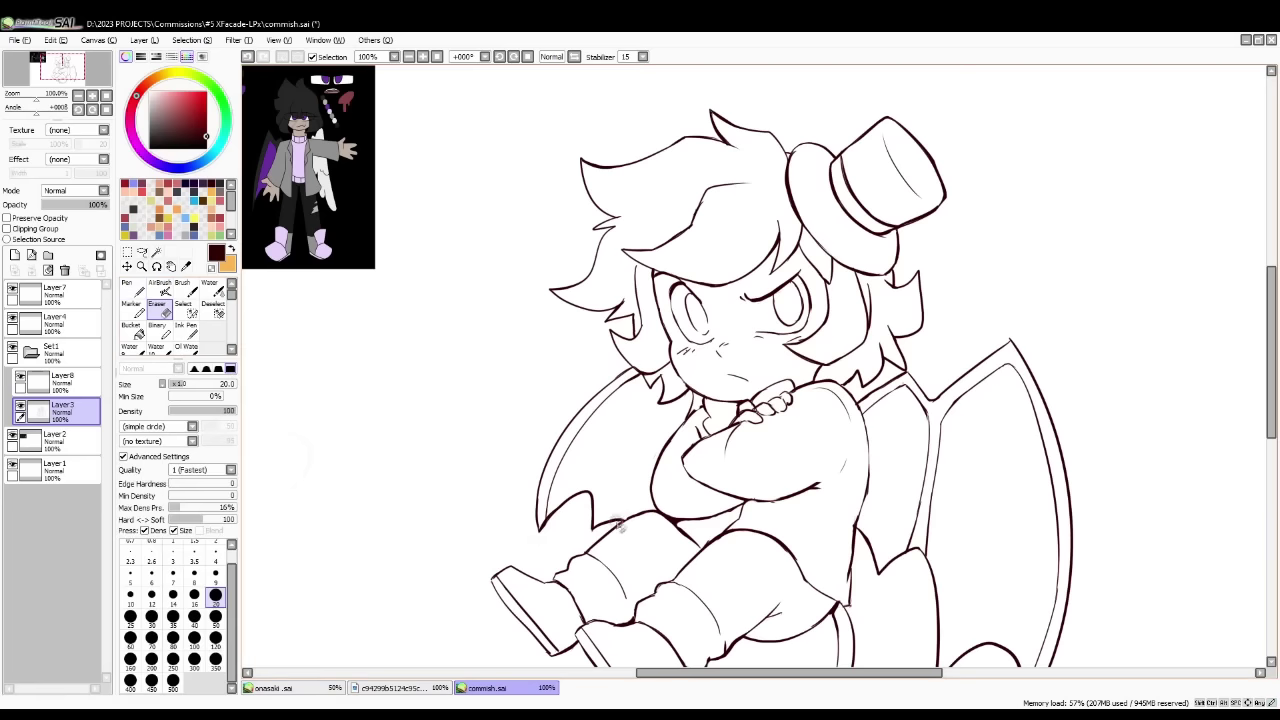
# - Sample the dark grey from the reference hair and select the hair section beneath the hat with the Magic Wand
pyautogui.click(78, 96)
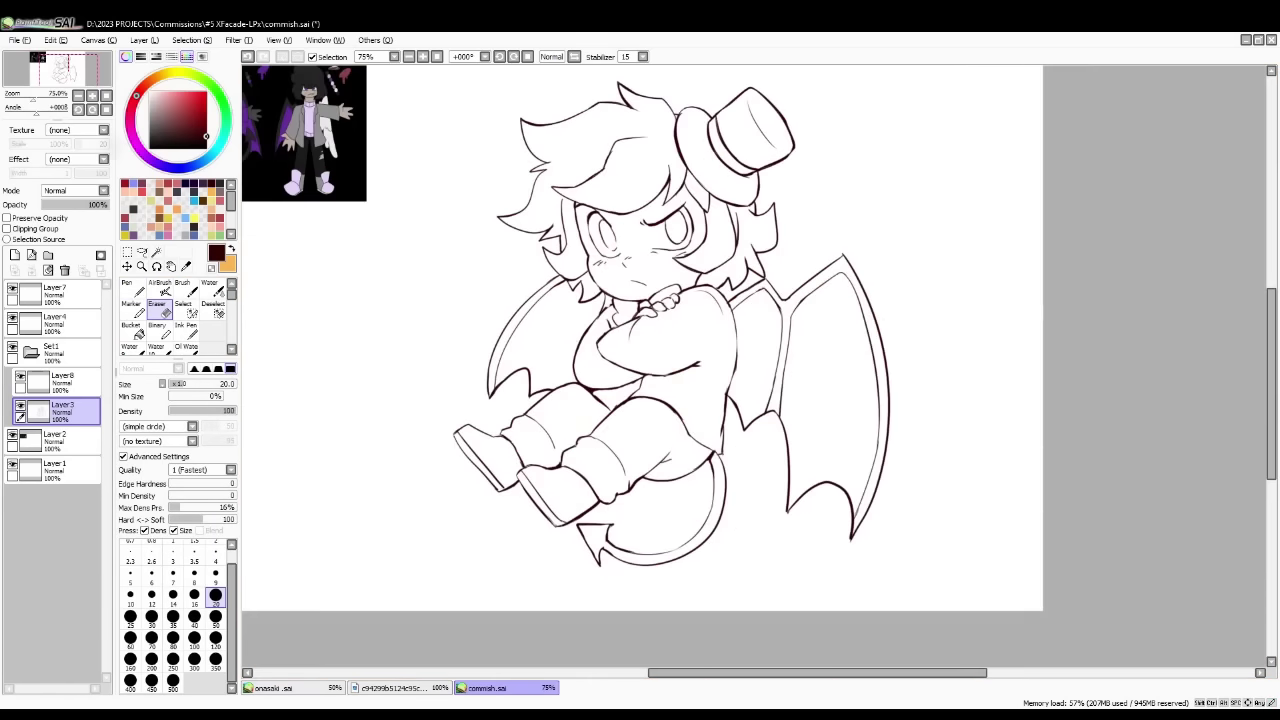
pyautogui.click(78, 96)
pyautogui.rightClick(430, 180)
pyautogui.click(156, 252)
pyautogui.click(60, 353)
pyautogui.click(700, 235)
pyautogui.hotkey('ctrl', 'd')
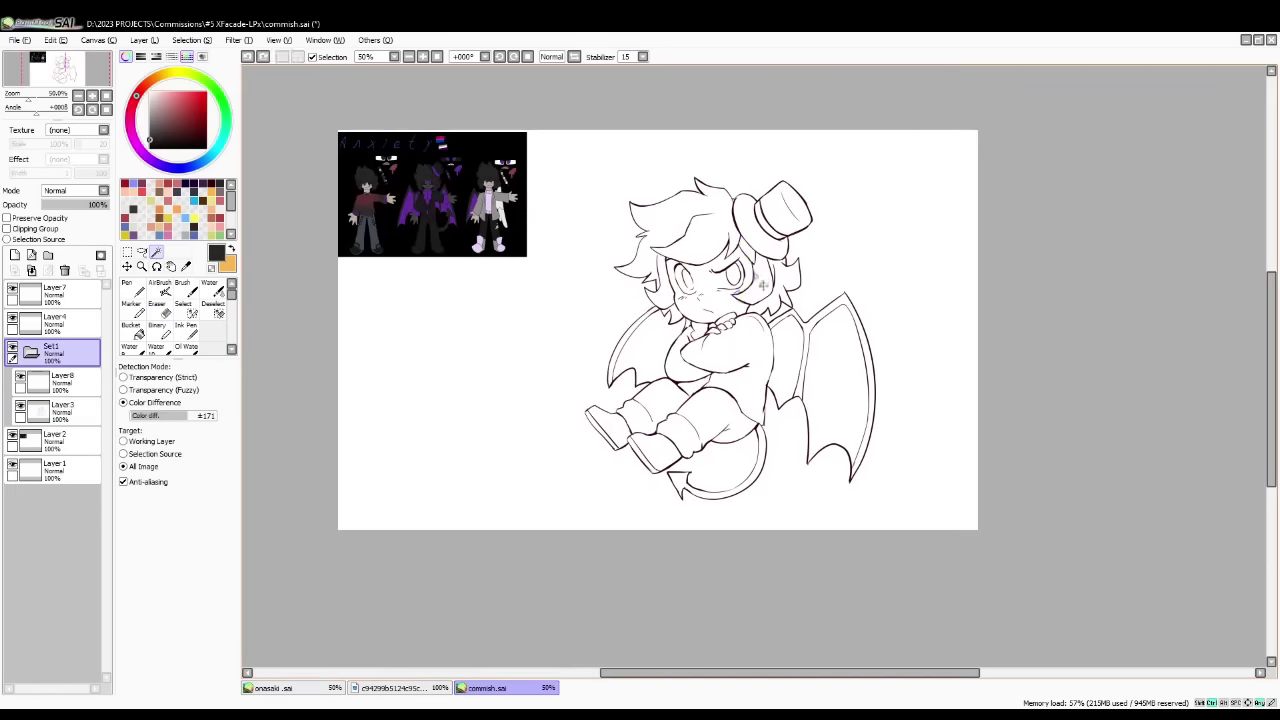
pyautogui.click(763, 286)
# - Add a new layer above Layer2 and place it inside a new folder named "color"
pyautogui.click(60, 440)
pyautogui.click(15, 255)
pyautogui.click(48, 256)
pyautogui.moveTo(62, 470); pyautogui.dragTo(62, 441)
pyautogui.doubleClick(62, 441)
pyautogui.write('color')
pyautogui.press('Return')
# - Fill the selected hair section with a slightly lighter dark grey on Layer9, using a size 500 pen, and deselect
pyautogui.click(62, 470)
pyautogui.click(132, 289)
pyautogui.click(173, 623)
pyautogui.click(768, 282)
pyautogui.click(151, 134)
pyautogui.click(768, 282)
pyautogui.click(156, 252)
pyautogui.hotkey('ctrl', 'd')
# - Brush a selection over the open edge of the bangs and select the bangs area from the line folder
pyautogui.click(186, 310)
pyautogui.click(216, 569)
pyautogui.moveTo(651, 234); pyautogui.dragTo(671, 248)
pyautogui.click(156, 252)
pyautogui.click(60, 352)
pyautogui.click(690, 222)
pyautogui.click(645, 262)
pyautogui.hotkey('ctrl', 'z')
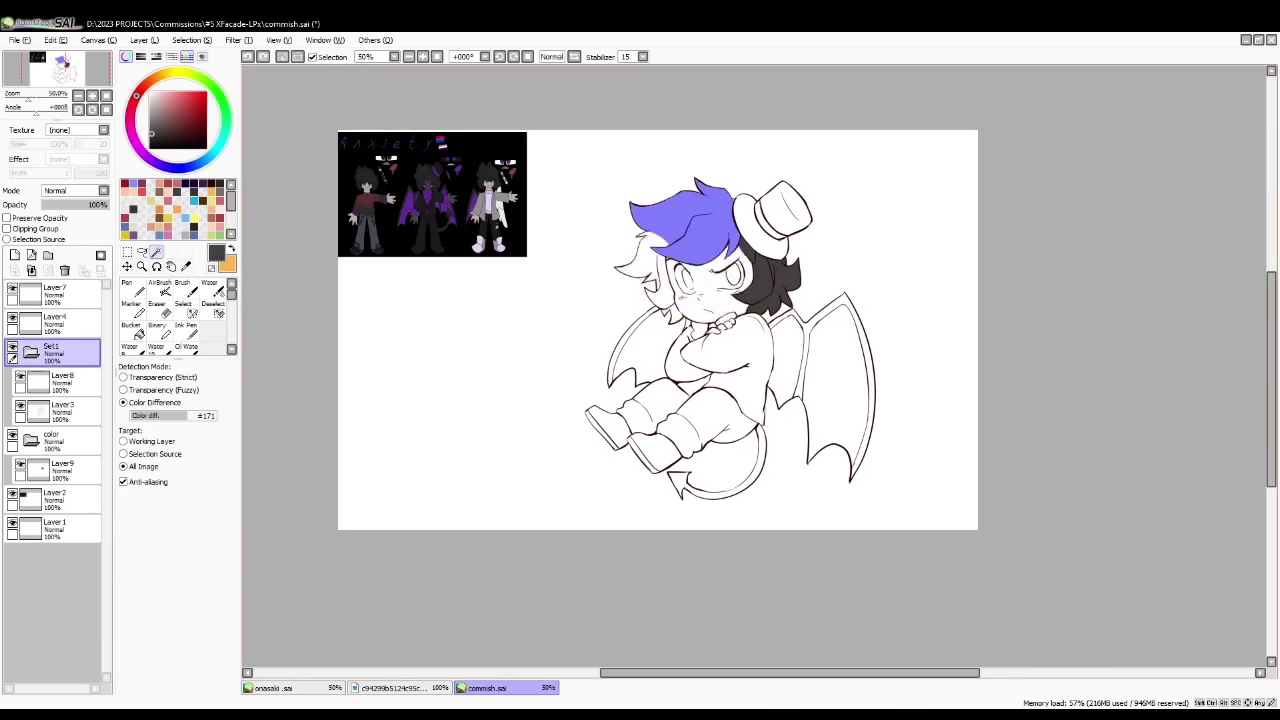
# - Add the remaining side tufts to the selection and fill the hair with dark grey on Layer9
pyautogui.scroll(1, 645, 262)
pyautogui.click(187, 310)
pyautogui.moveTo(646, 288); pyautogui.dragTo(651, 294)
pyautogui.click(156, 252)
pyautogui.click(622, 222)
pyautogui.click(62, 470)
pyautogui.click(132, 289)
pyautogui.moveTo(620, 220); pyautogui.dragTo(685, 155)
pyautogui.hotkey('ctrl', 'd')
# - Sample the reference's grey skin tone and fill the face with it on a new layer
pyautogui.click(357, 96)
pyautogui.click(156, 252)
pyautogui.click(15, 255)
pyautogui.click(682, 236)
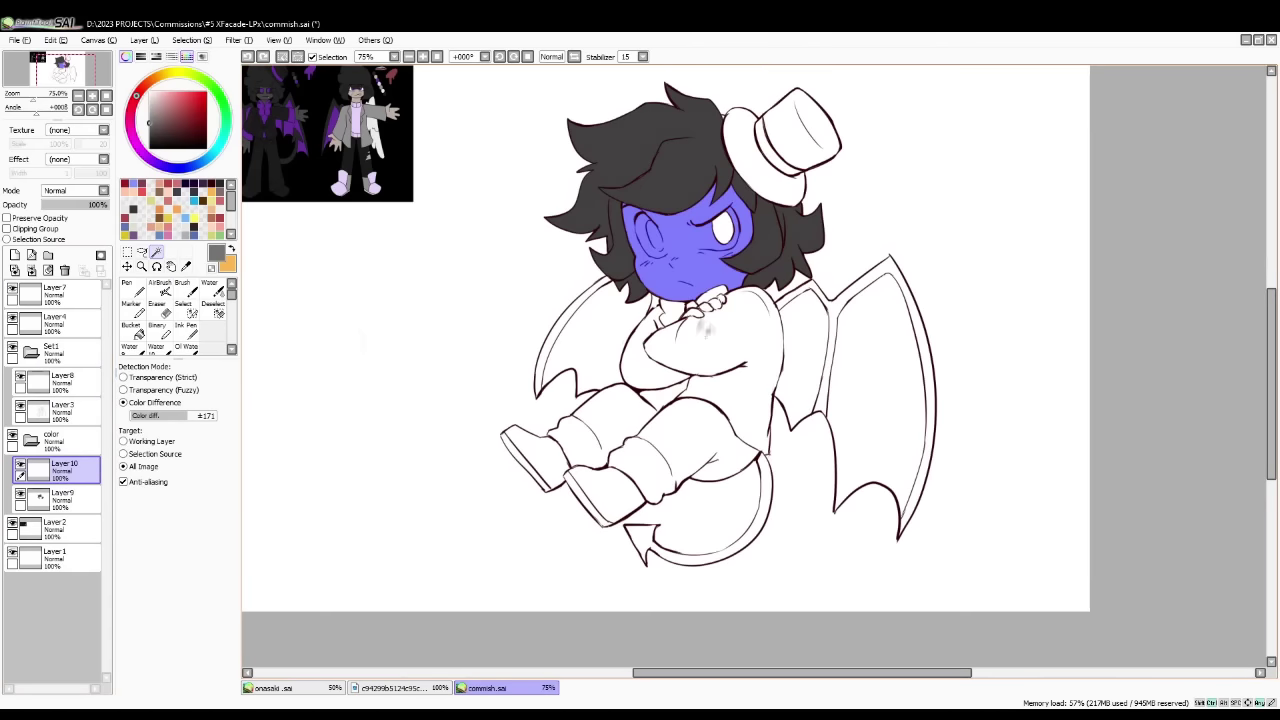
pyautogui.press('n')
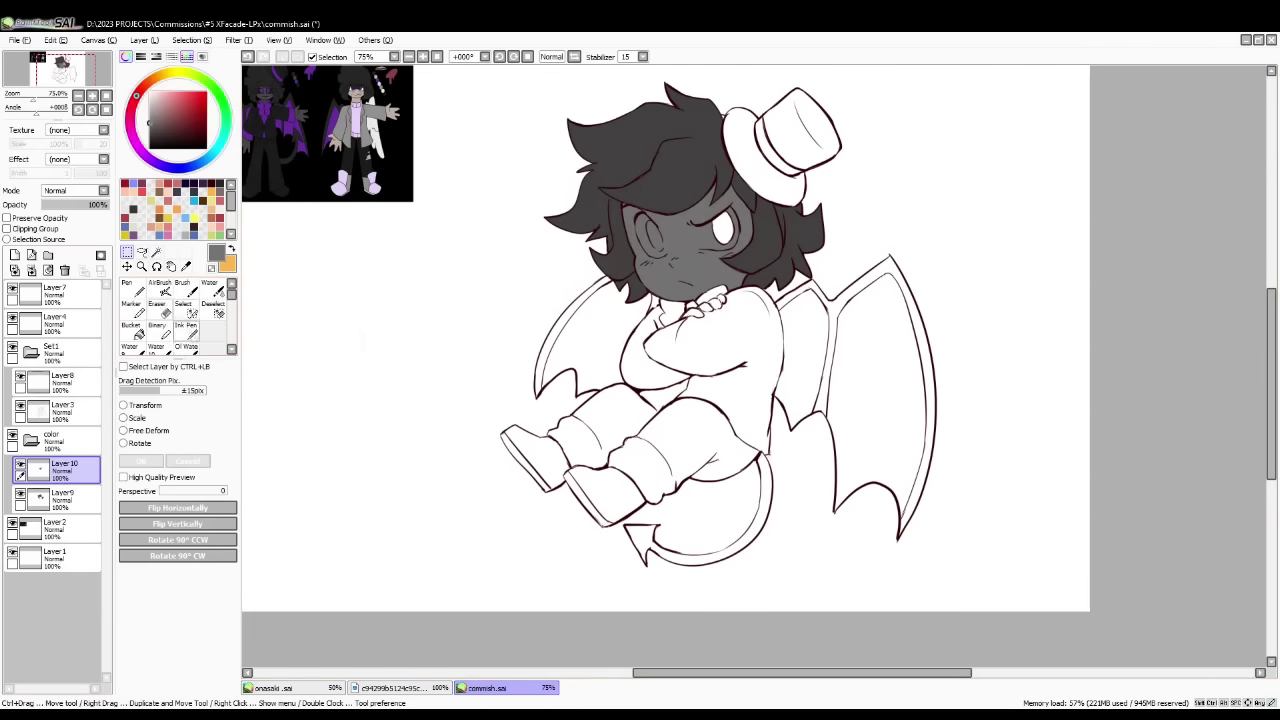
# - Darken and close the finger outlines of the hand resting on the arm on Layer3, using a size 7 pen
pyautogui.click(65, 412)
pyautogui.click(132, 289)
pyautogui.click(173, 516)
pyautogui.scroll(1, 545, 243)
pyautogui.hotkey('ctrl', '+')
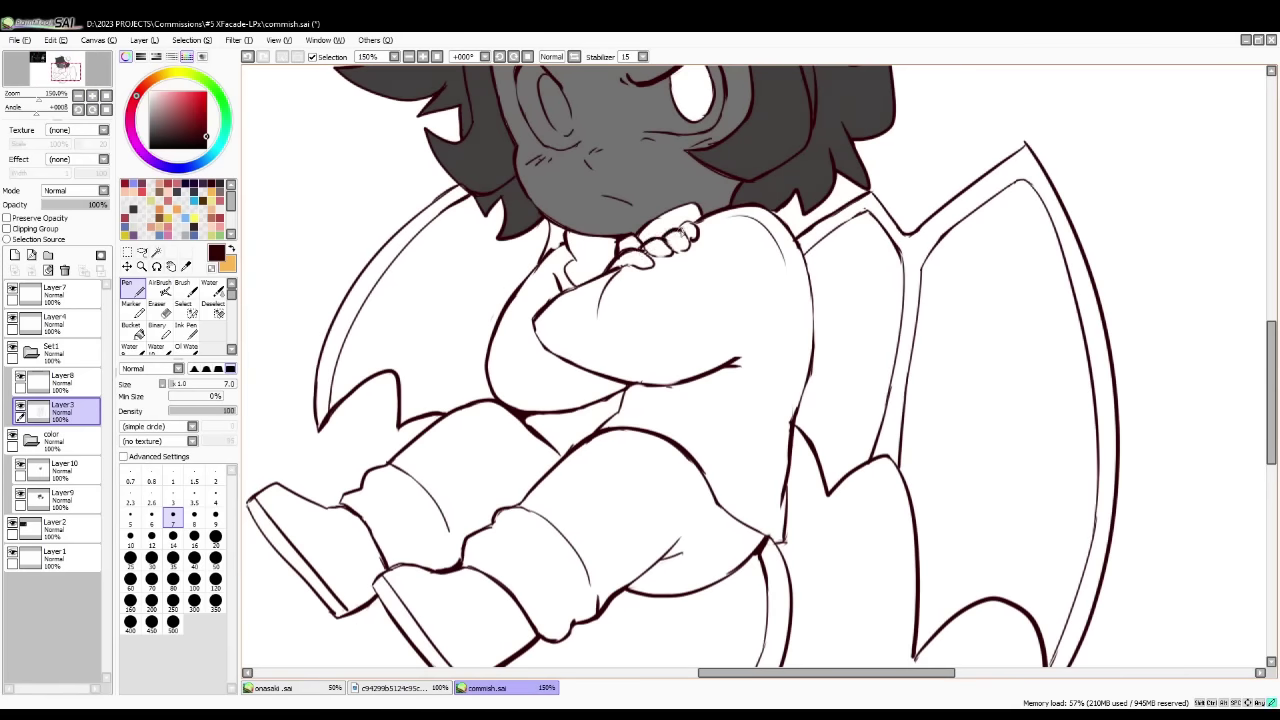
pyautogui.hotkey('ctrl', 'z')
pyautogui.moveTo(622, 266)
pyautogui.mouseDown()
pyautogui.moveTo(656, 264)
pyautogui.moveTo(636, 268)
pyautogui.mouseUp()
pyautogui.hotkey('ctrl', 'z')
pyautogui.press('e')
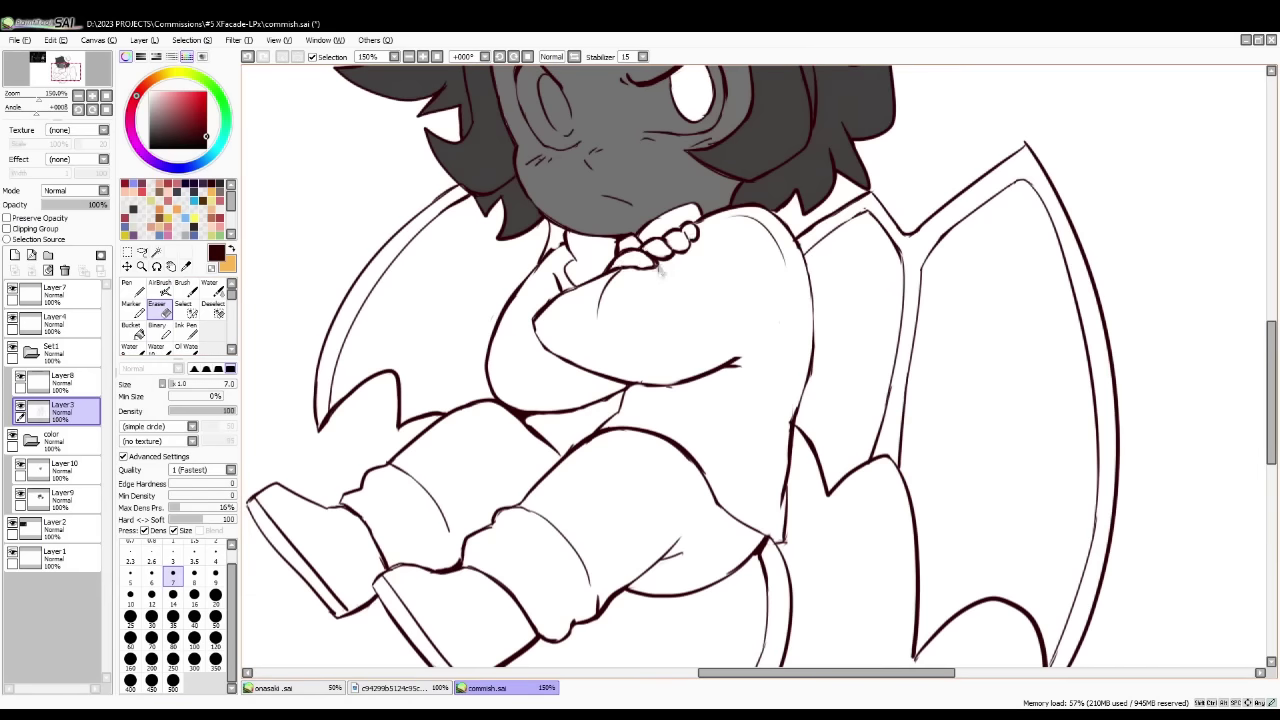
# - Select the fingers with the Magic Wand and fill them with grey sampled from the face on the skin layer
pyautogui.scroll(-2, 780, 322)
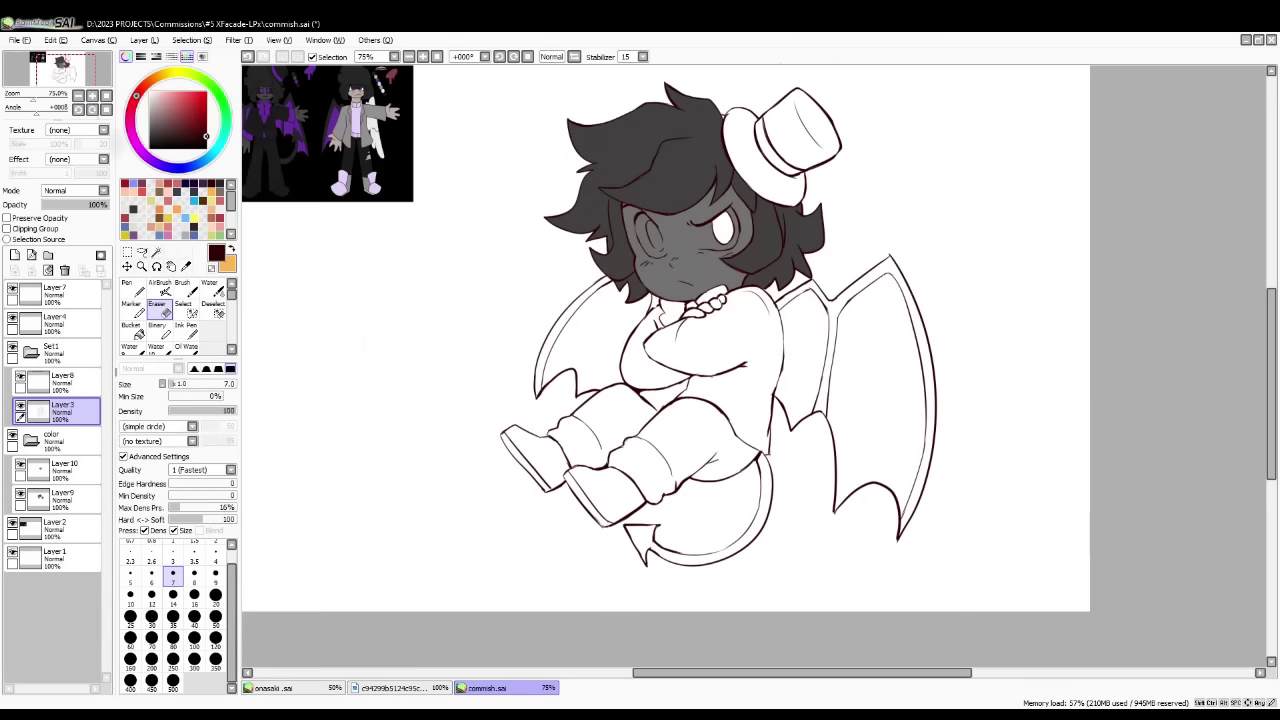
pyautogui.press('w')
pyautogui.click(696, 312)
pyautogui.click(707, 306)
pyautogui.click(719, 299)
pyautogui.click(64, 470)
pyautogui.press('x')
pyautogui.keyDown('alt'); pyautogui.click(688, 239); pyautogui.keyUp('alt')
pyautogui.press('n')
pyautogui.click(173, 602)
pyautogui.moveTo(690, 312); pyautogui.dragTo(720, 298)
pyautogui.hotkey('ctrl', 'd')
# - Move the skin layer below the hair layer and paint the unfilled eye and hairline gaps grey
pyautogui.click(215, 560)
pyautogui.moveTo(643, 190); pyautogui.dragTo(645, 204)
pyautogui.moveTo(64, 470); pyautogui.dragTo(64, 508)
pyautogui.moveTo(722, 220)
pyautogui.mouseDown()
pyautogui.moveTo(724, 234)
pyautogui.moveTo(726, 222)
pyautogui.mouseUp()
pyautogui.click(64, 470)
pyautogui.keyDown('alt'); pyautogui.click(722, 120); pyautogui.keyUp('alt')
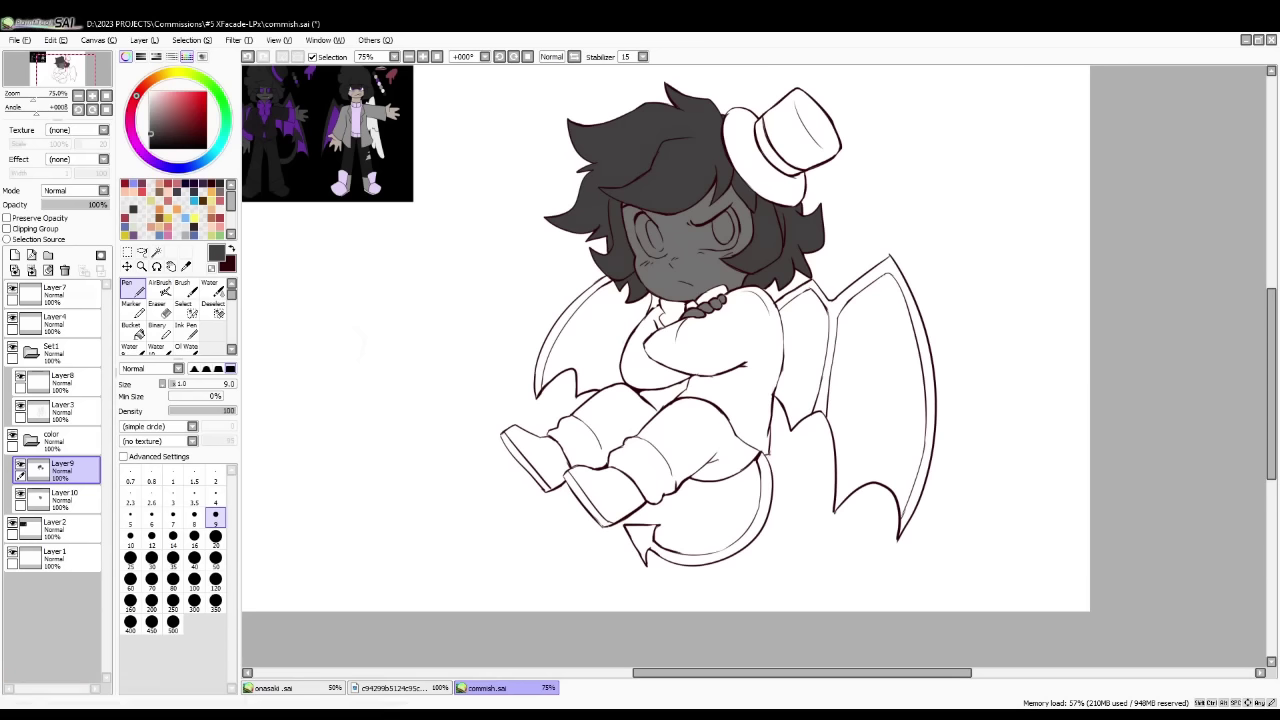
# - Select the hat's brim and crown and fill them on a new layer with the reference's dark grey, using a size 350 pen
pyautogui.moveTo(360, 340); pyautogui.dragTo(475, 422)
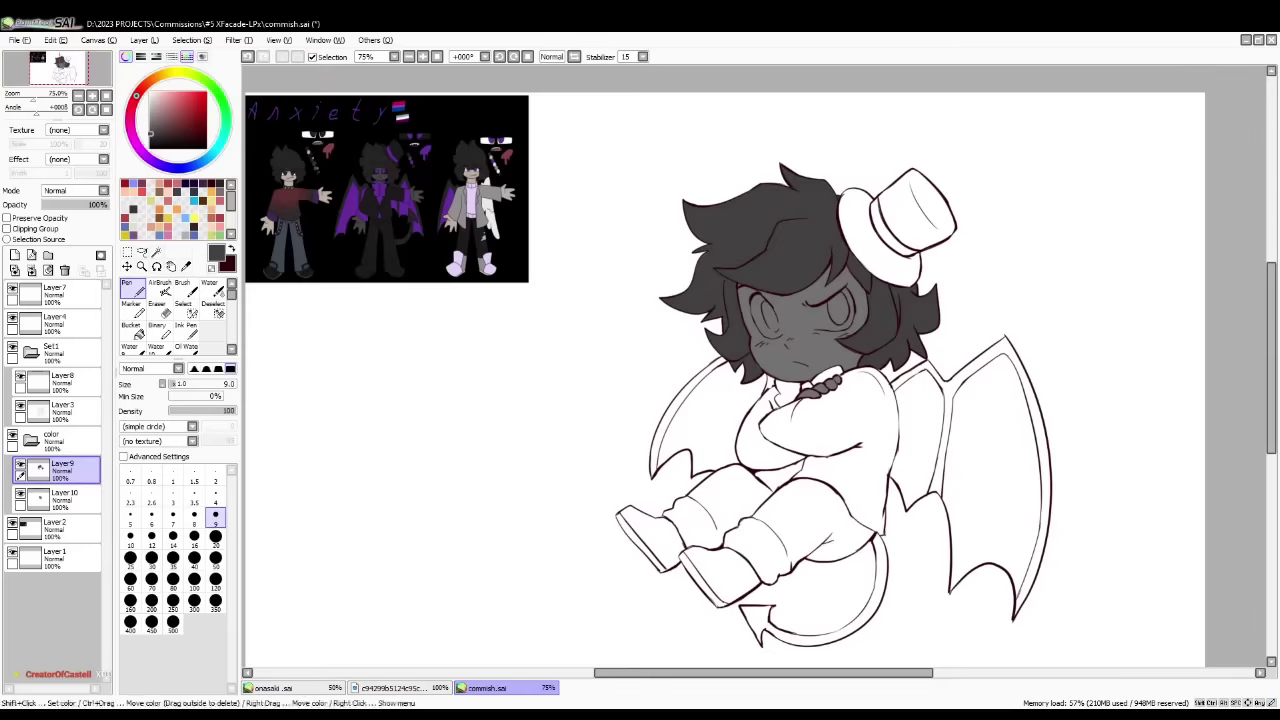
pyautogui.keyDown('alt'); pyautogui.click(382, 238); pyautogui.keyUp('alt')
pyautogui.scroll(-1, 200, 215)
pyautogui.click(204, 228)
pyautogui.click(156, 252)
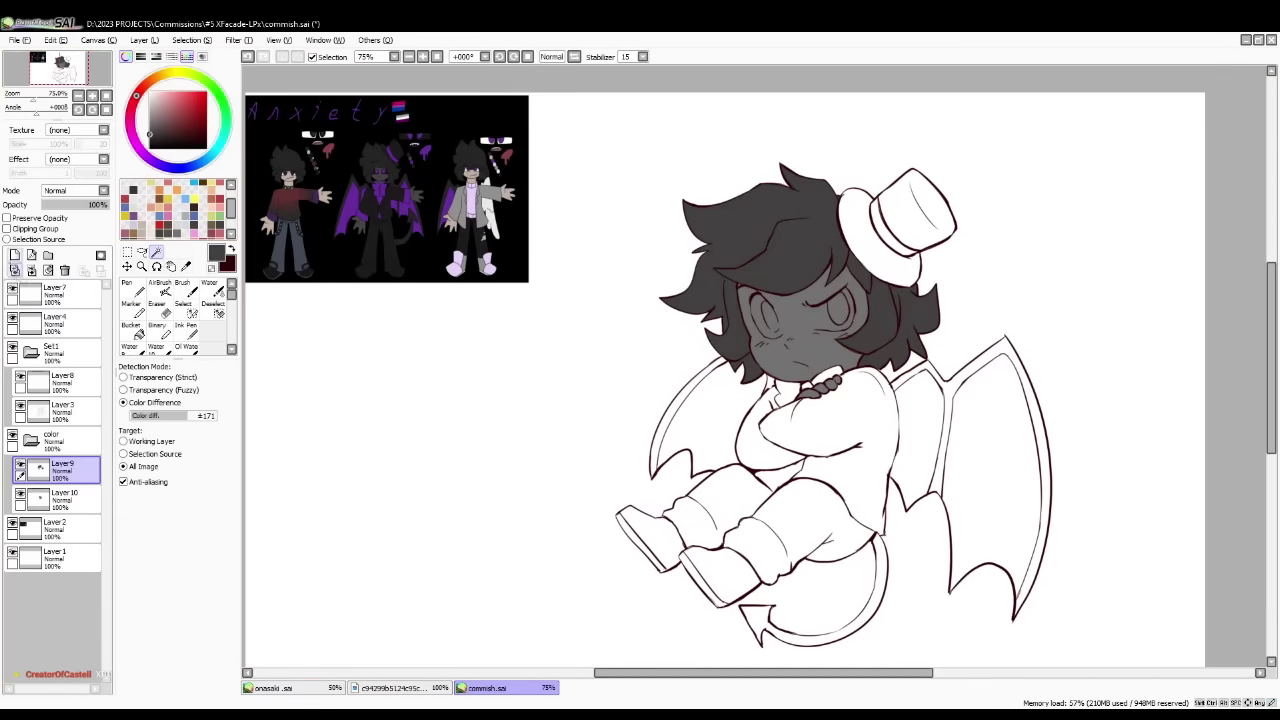
pyautogui.click(14, 255)
pyautogui.click(857, 228)
pyautogui.click(910, 212)
pyautogui.click(132, 288)
pyautogui.moveTo(852, 234)
pyautogui.mouseDown()
pyautogui.moveTo(924, 188)
pyautogui.moveTo(880, 250)
pyautogui.mouseUp()
pyautogui.click(215, 601)
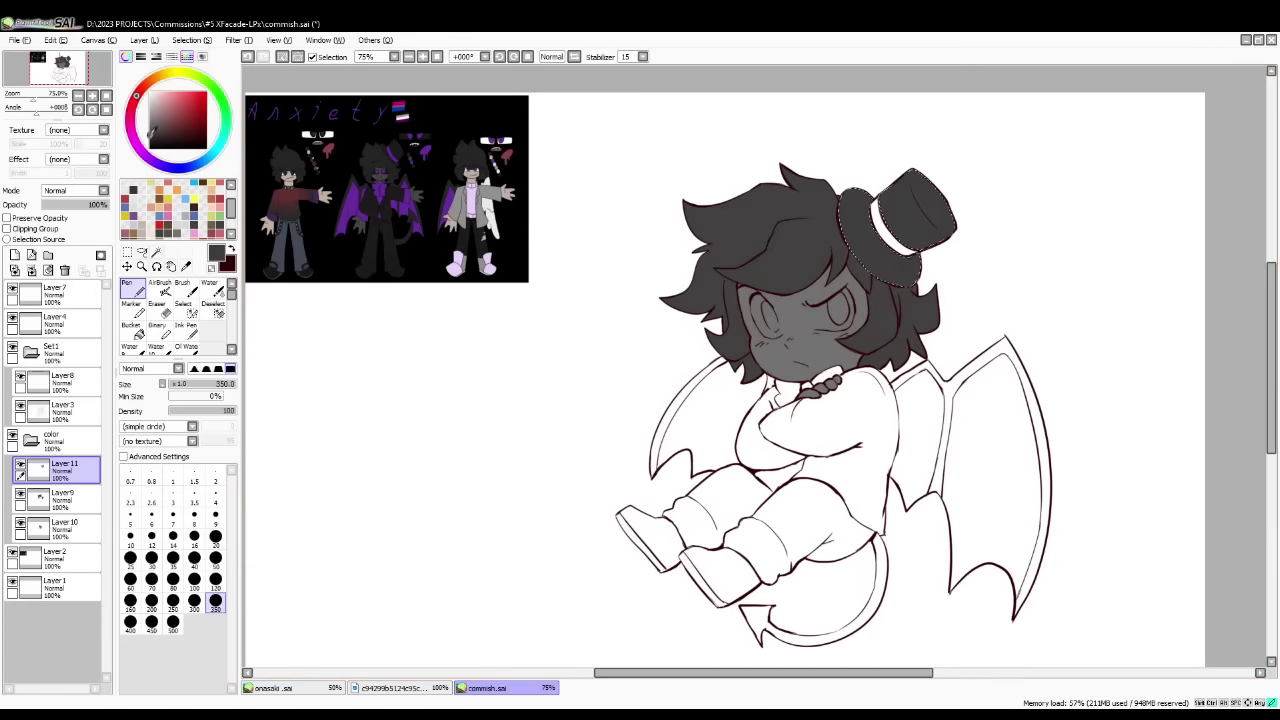
# - Deselect and touch up the hat's edges in its own dark grey with a size 7 pen
pyautogui.click(127, 252)
pyautogui.click(354, 393)
pyautogui.press('n')
pyautogui.click(186, 267)
pyautogui.click(882, 262)
pyautogui.click(132, 288)
pyautogui.click(173, 517)
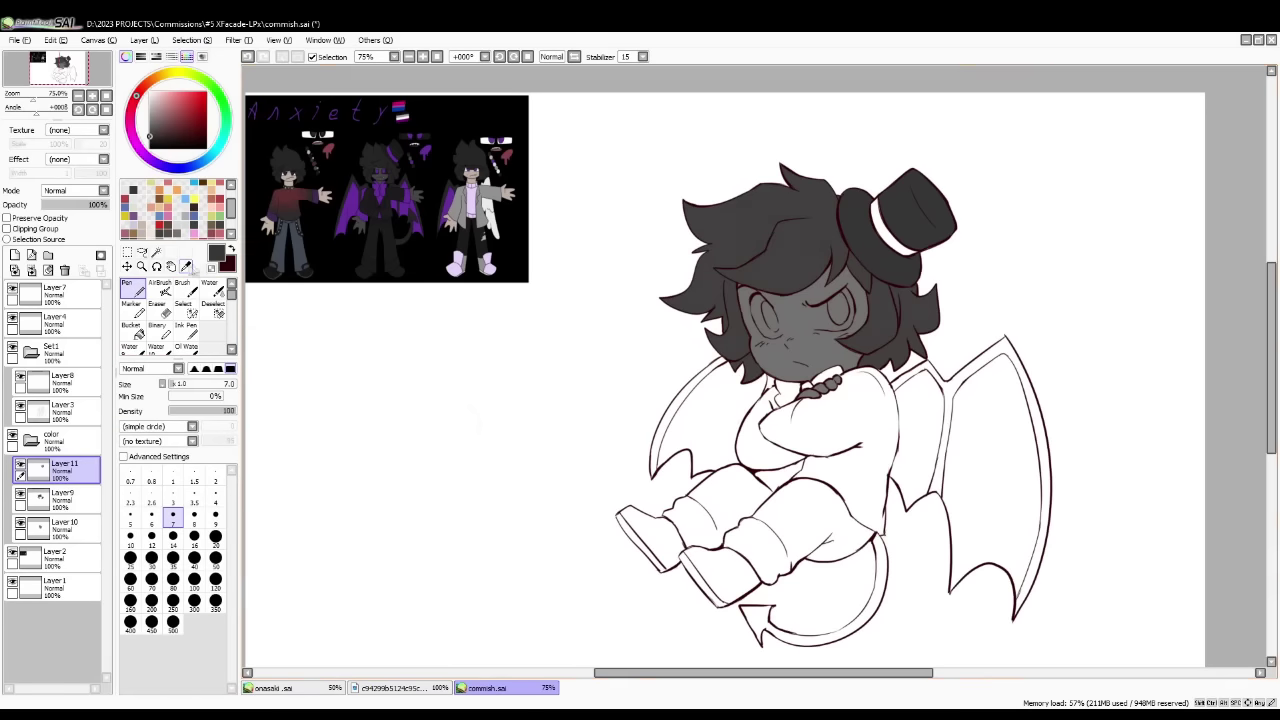
# - Sample the reference's purple, then select the hatband and the left wing's membrane with the Magic Wand
pyautogui.click(186, 267)
pyautogui.click(386, 187)
pyautogui.click(181, 110)
pyautogui.click(156, 252)
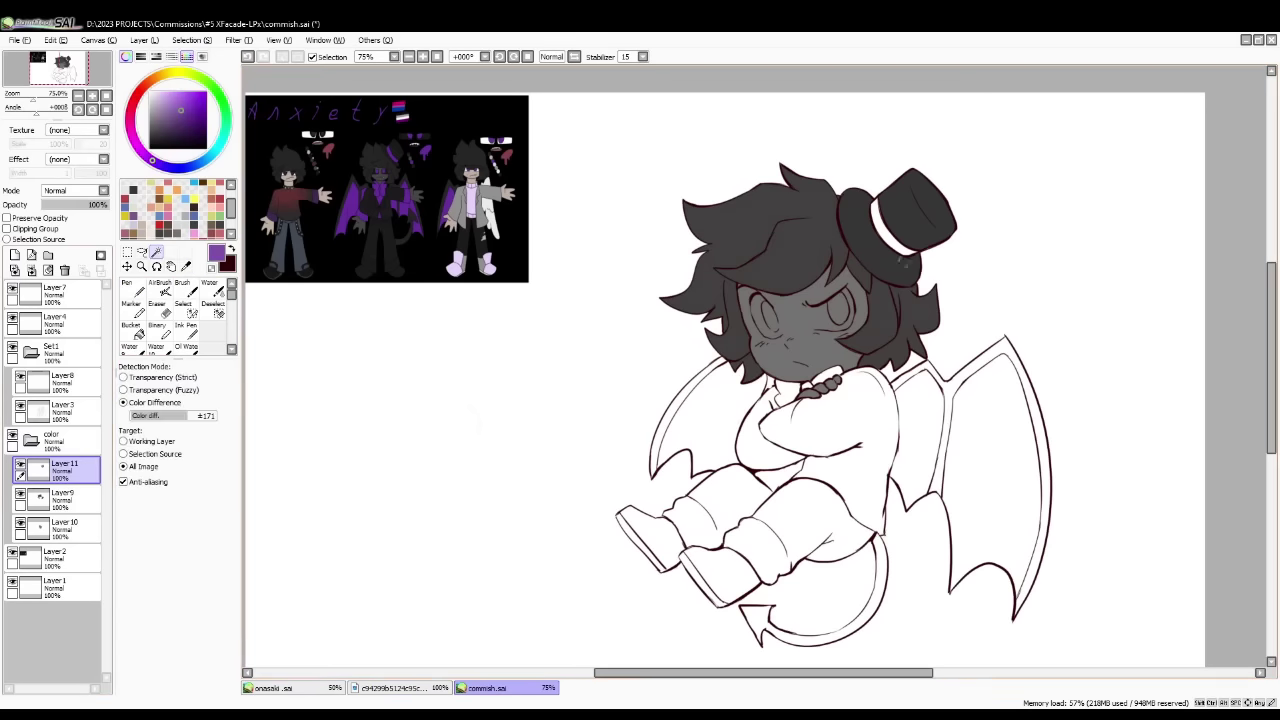
pyautogui.click(890, 228)
pyautogui.click(976, 466)
pyautogui.hotkey('ctrl', 'z')
pyautogui.click(712, 424)
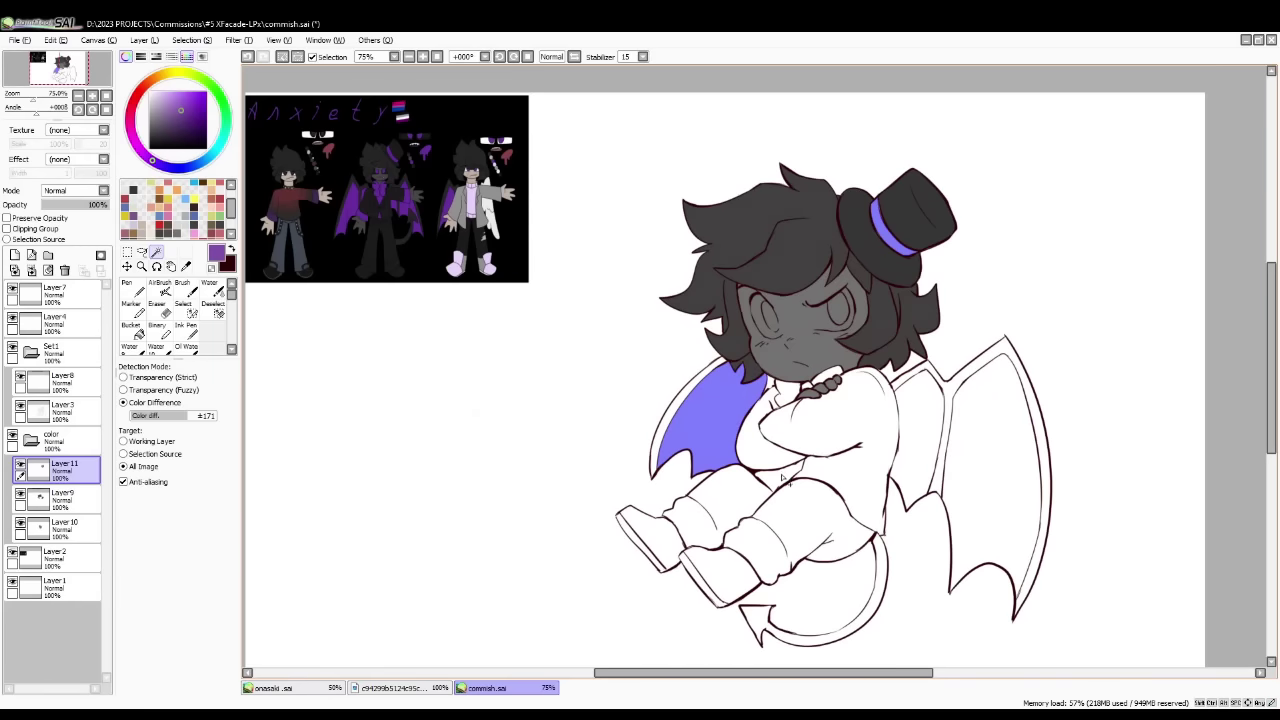
# - Add a new layer above the hat layer and add both irises to the selection, hiding the skin layer
pyautogui.click(133, 289)
pyautogui.click(15, 255)
pyautogui.click(156, 252)
pyautogui.click(838, 319)
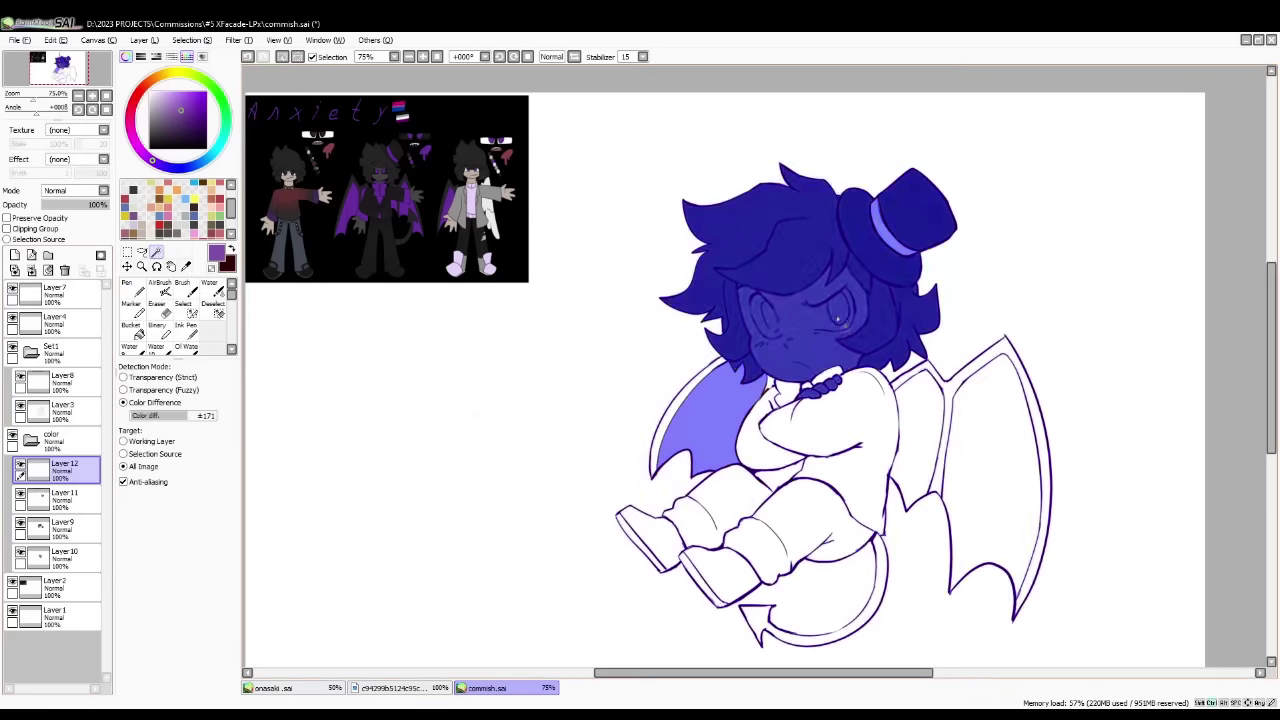
pyautogui.hotkey('ctrl', 'z')
pyautogui.click(66, 411)
pyautogui.click(838, 316)
pyautogui.hotkey('ctrl', 'z')
pyautogui.click(20, 552)
pyautogui.click(838, 312)
pyautogui.click(74, 480)
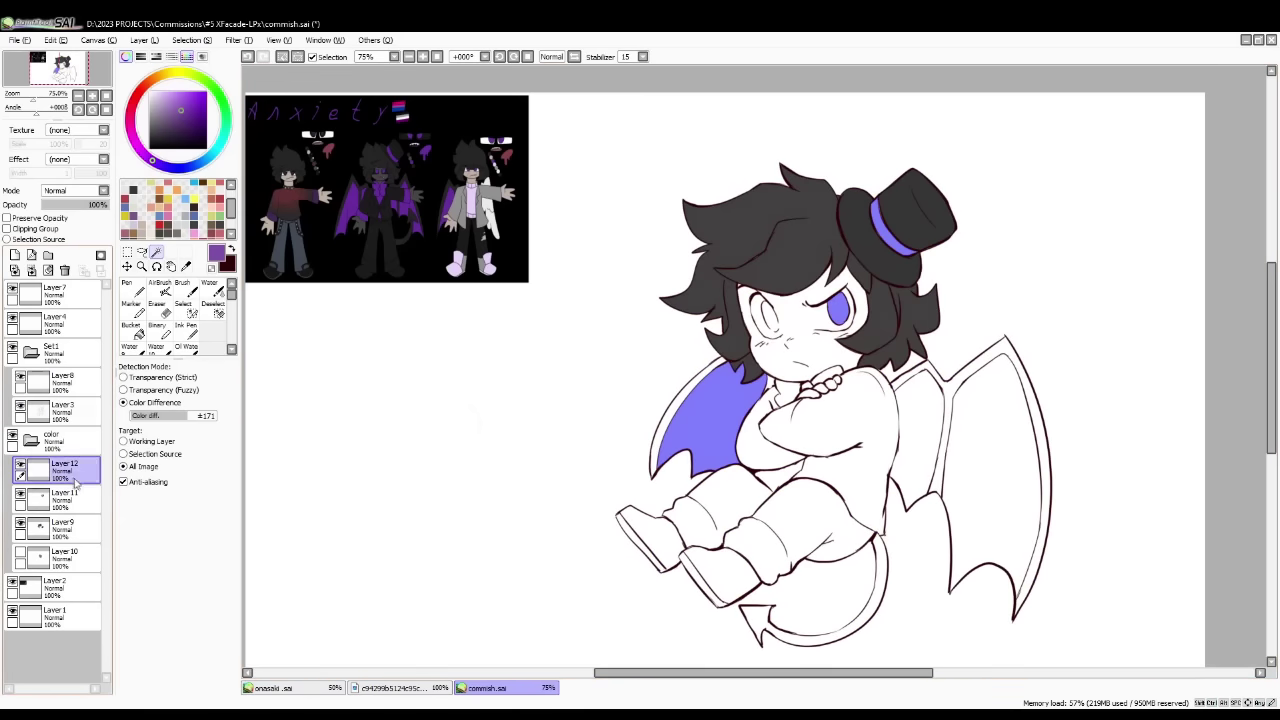
# - Fill the selected hatband, wing membrane and irises with purple using a size 250 pen, and deselect
pyautogui.click(135, 289)
pyautogui.click(174, 620)
pyautogui.moveTo(720, 410); pyautogui.dragTo(870, 260)
pyautogui.click(127, 252)
pyautogui.hotkey('ctrl', 'd')
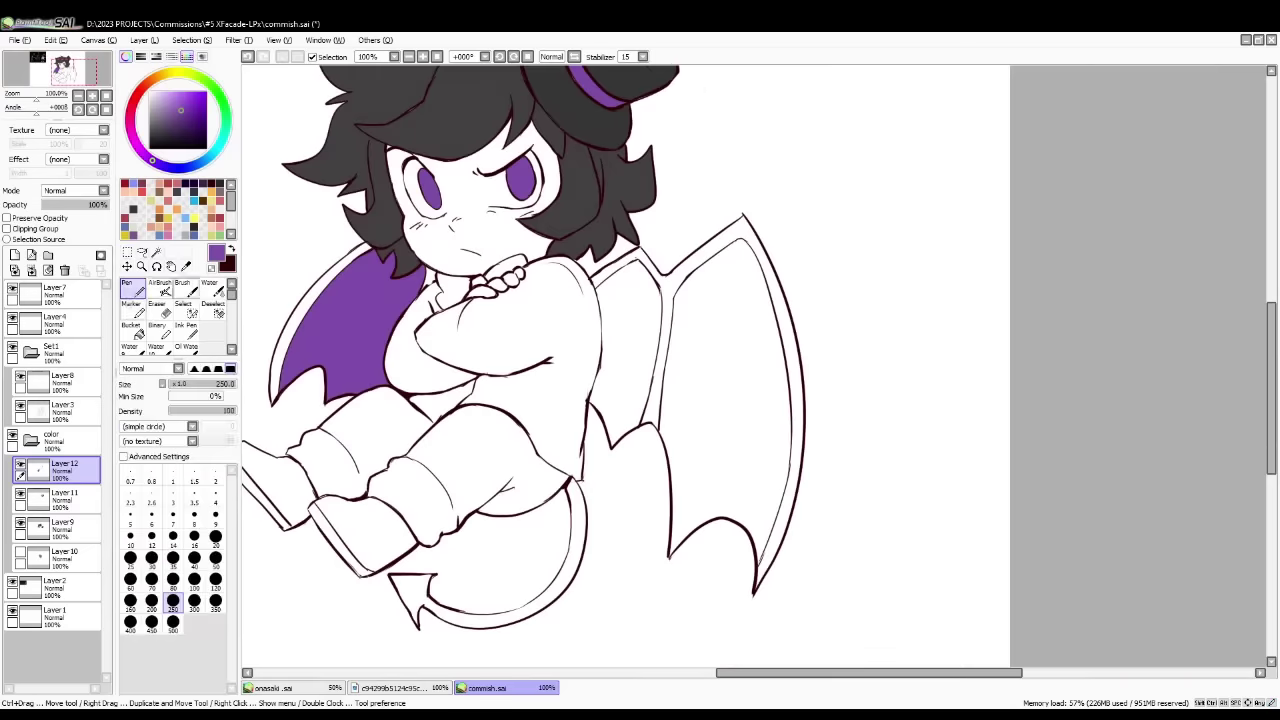
# - Clean up the right wing and jacket linework in dark brown on the line layer with a size 7 pen and eraser
pyautogui.press('x')
pyautogui.click(60, 410)
pyautogui.click(173, 514)
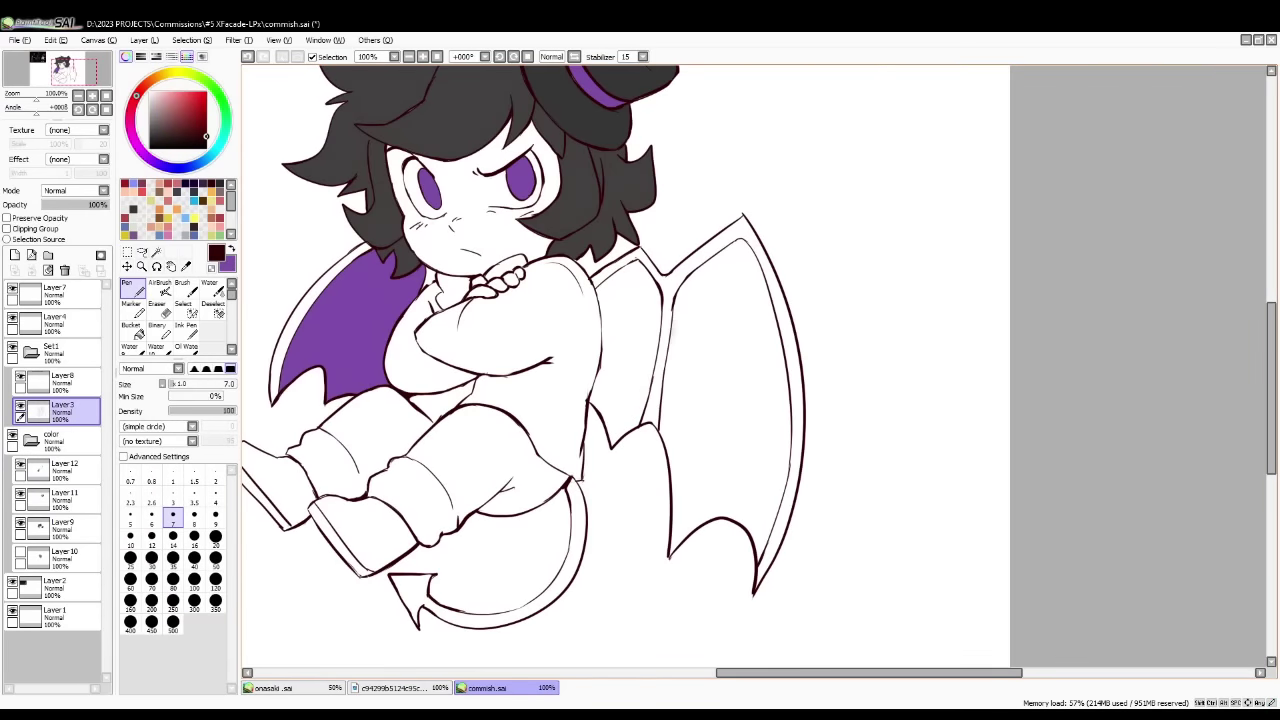
pyautogui.press('e')
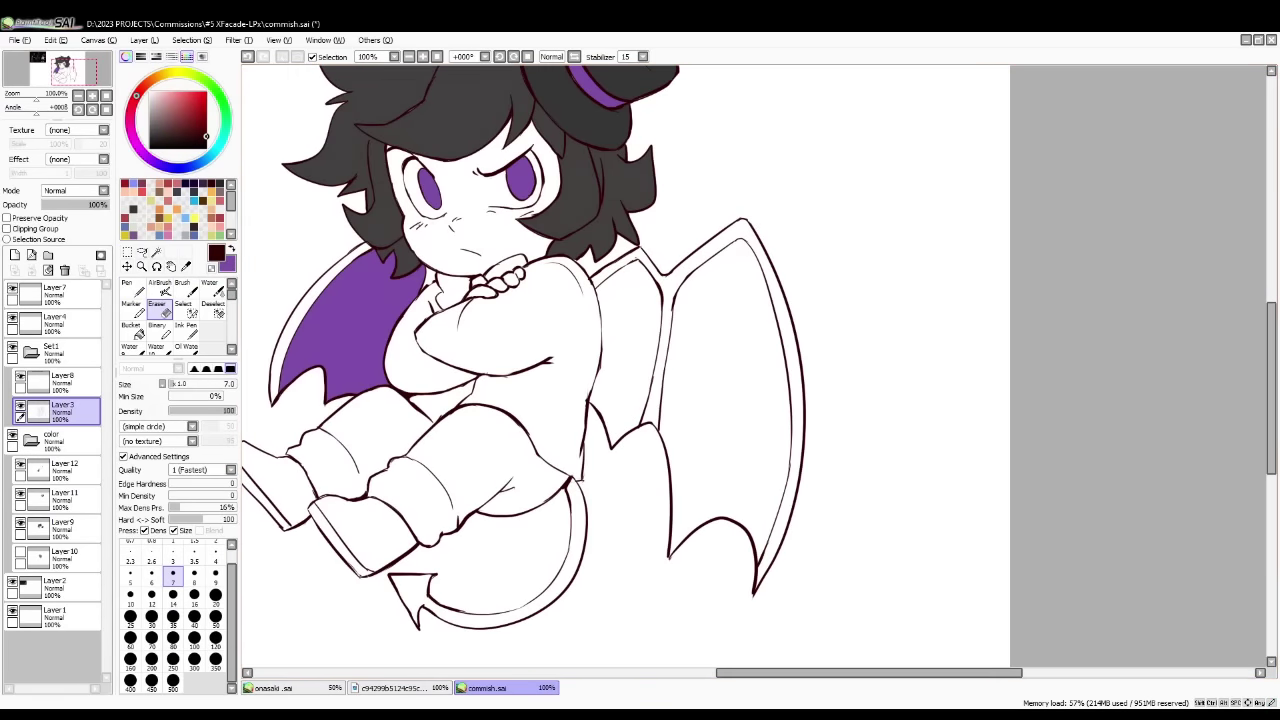
pyautogui.press('n')
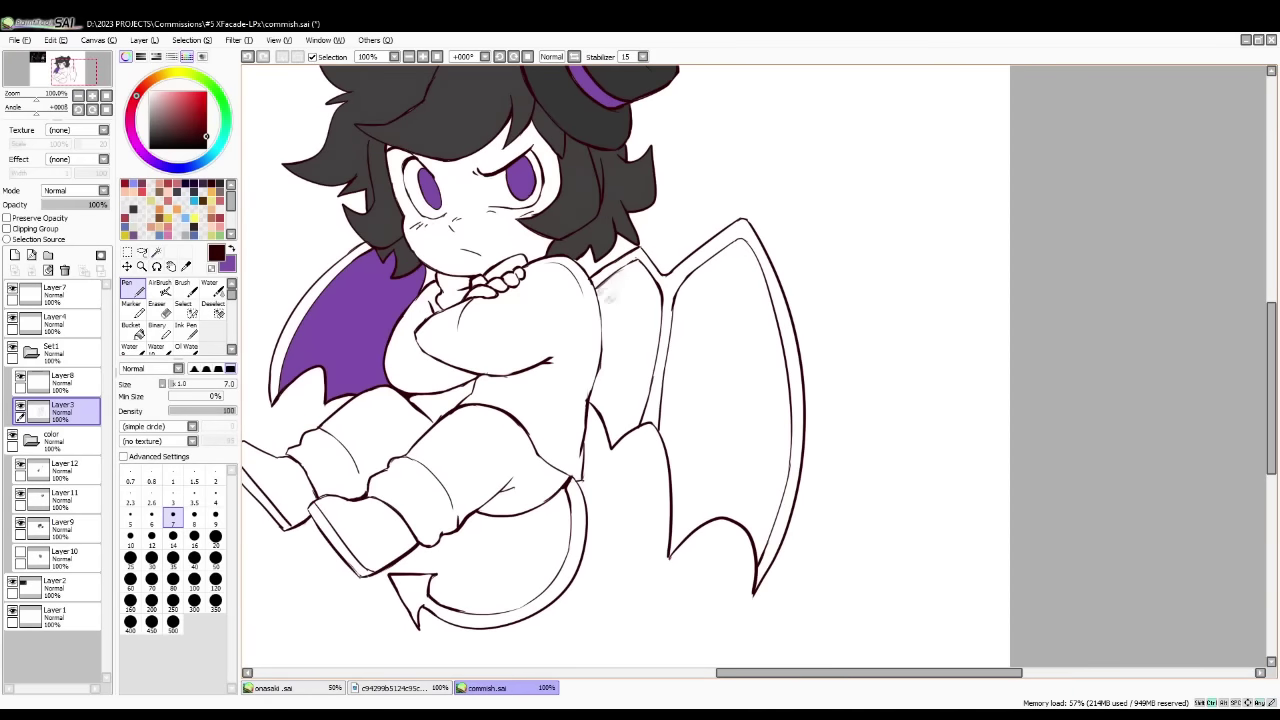
pyautogui.press('e')
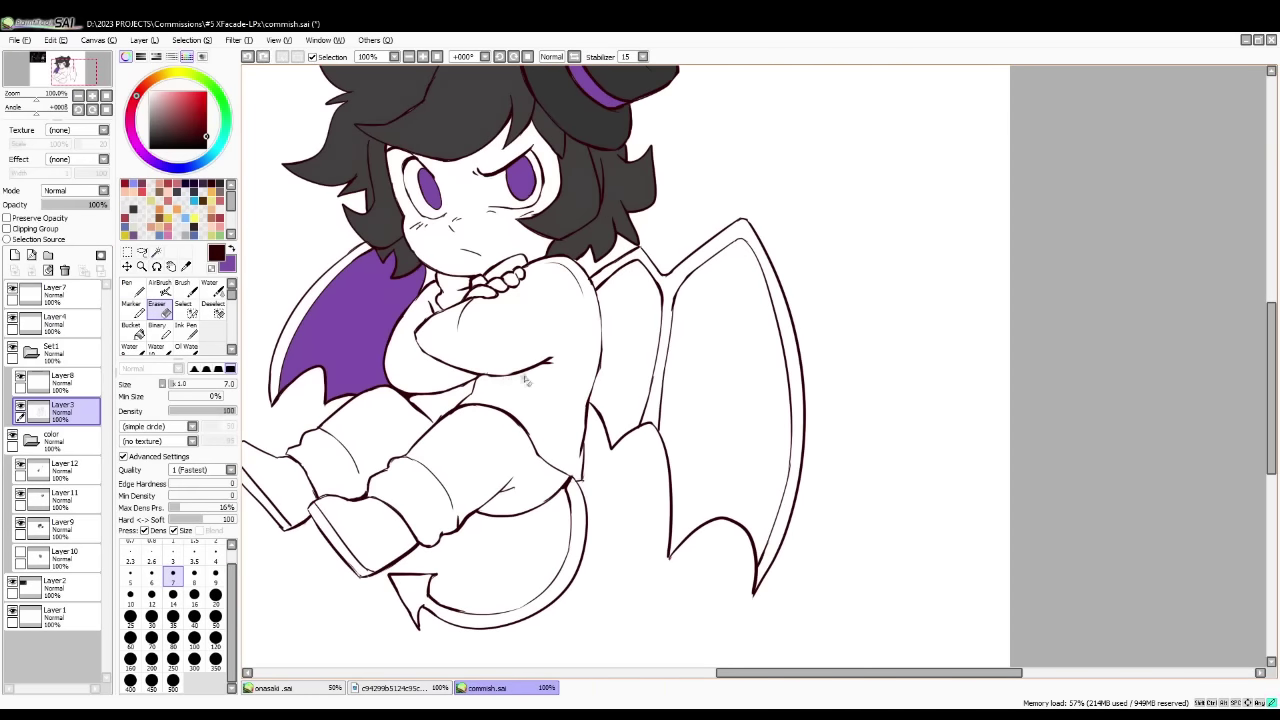
pyautogui.press('n')
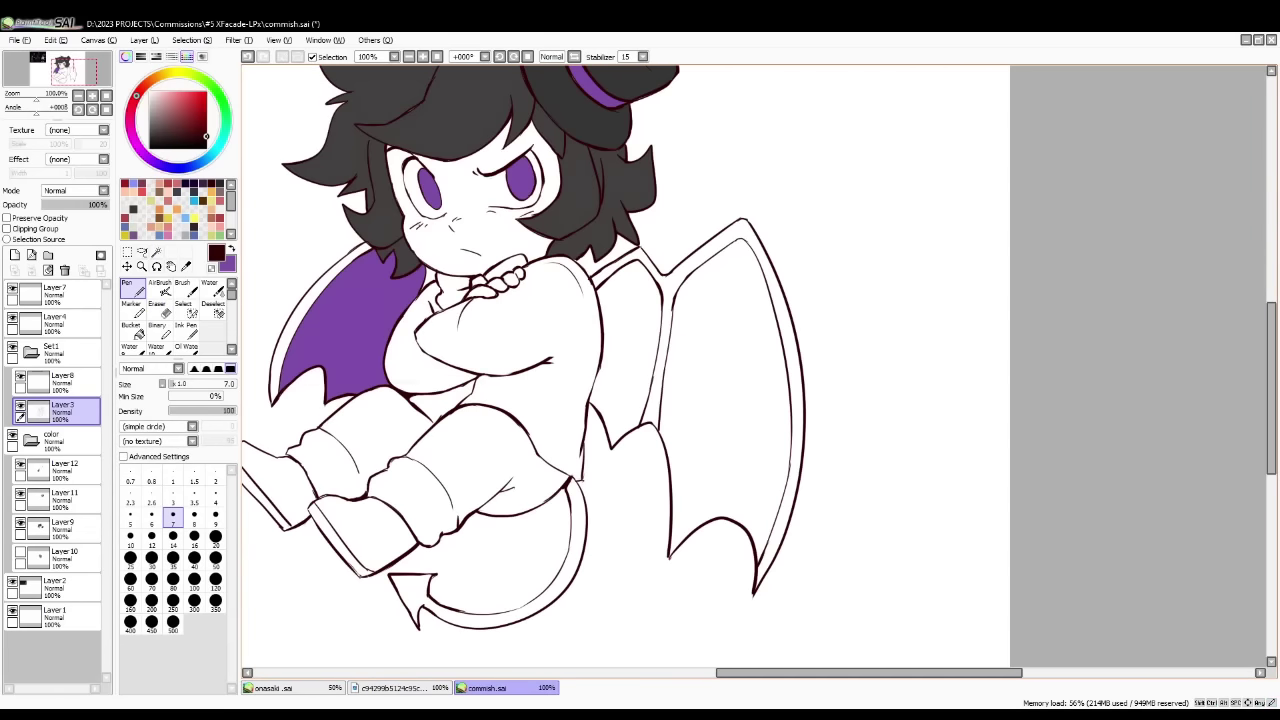
pyautogui.press('e')
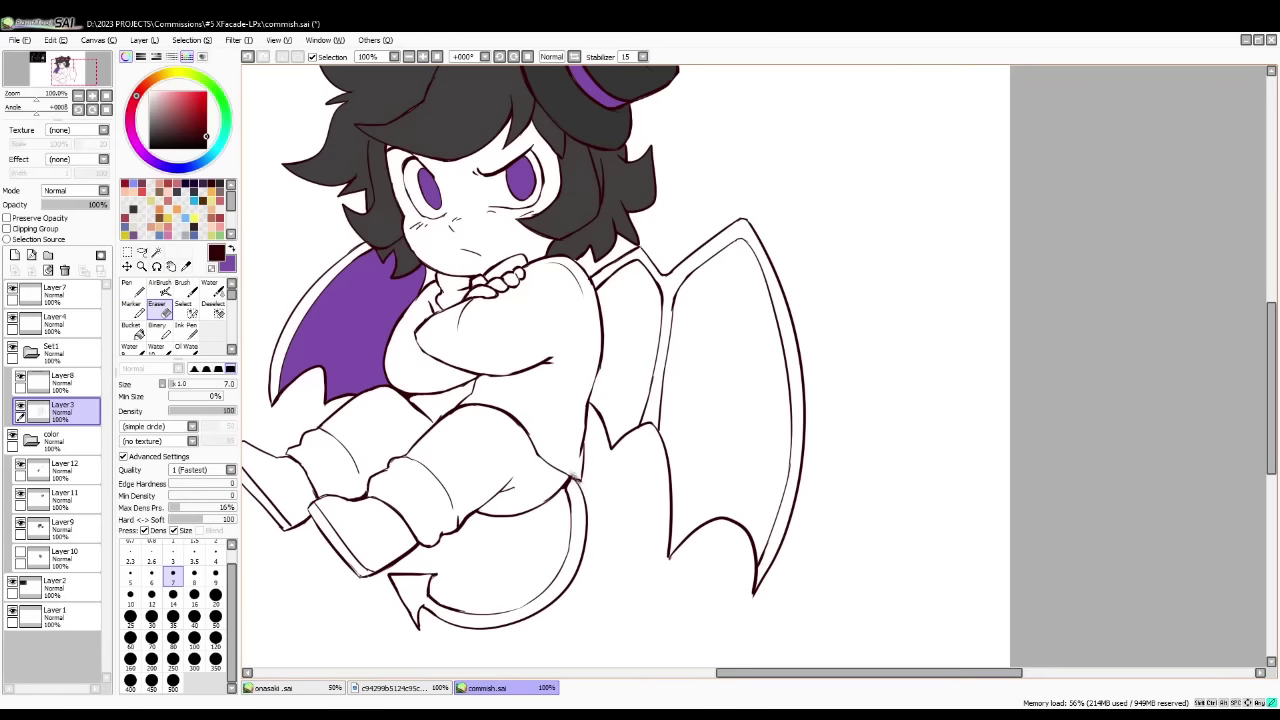
pyautogui.press('n')
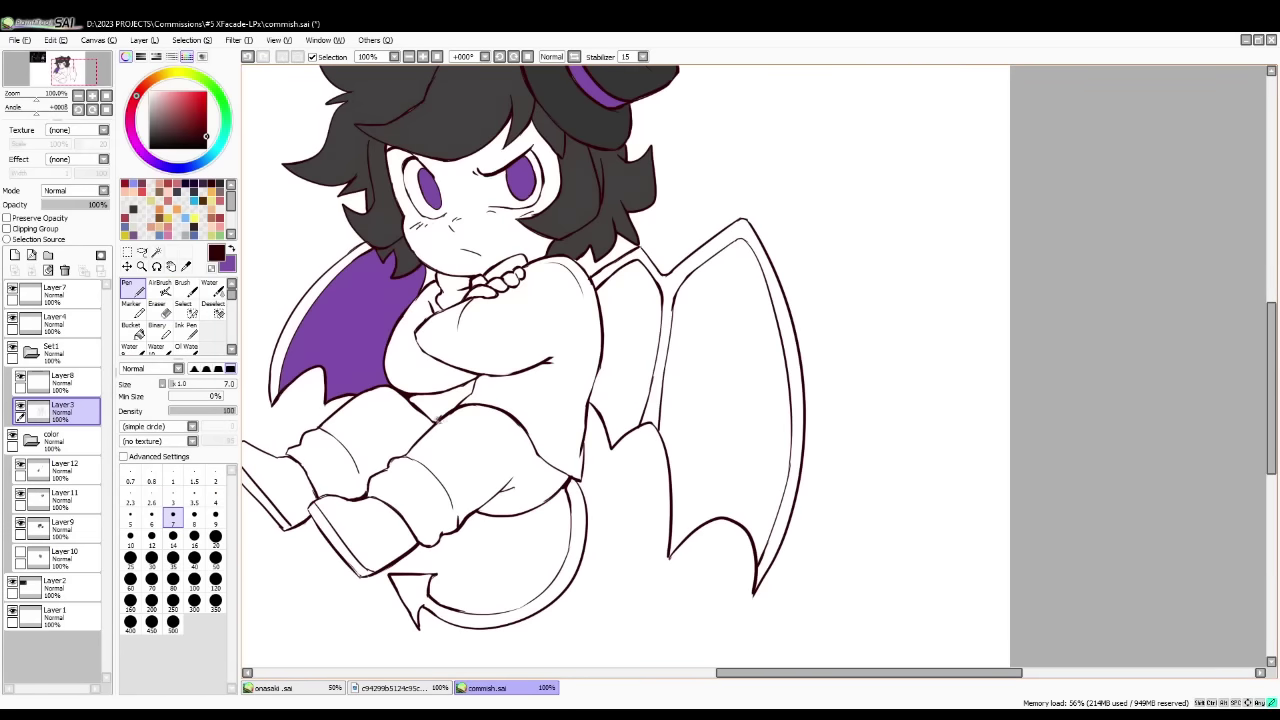
# - Test the right wing's large membrane with the Magic Wand and touch up its inner outline in dark brown
pyautogui.press('w')
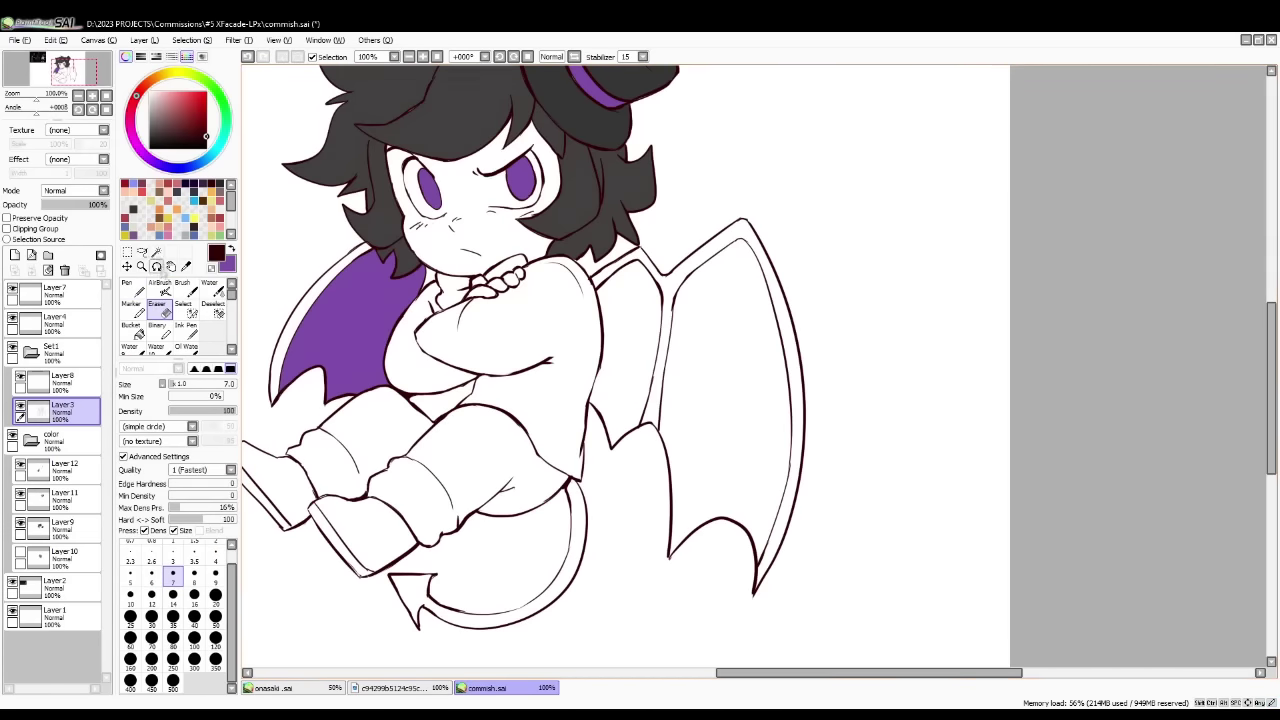
pyautogui.click(693, 388)
pyautogui.hotkey('ctrl', 'd')
pyautogui.press('n')
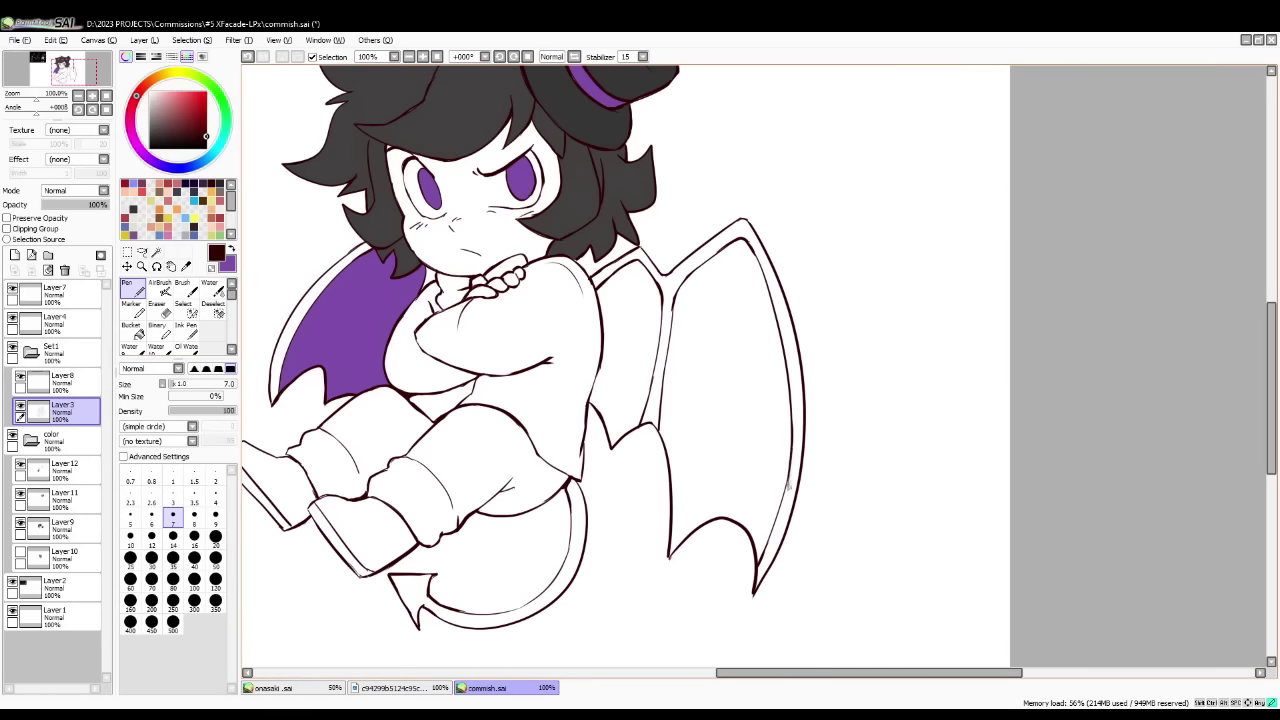
pyautogui.hotkey('ctrl', 'z')
# - Select the right wing's large membrane and fill it with purple on the purple layer using a size 500 pen
pyautogui.click(156, 252)
pyautogui.click(630, 350)
pyautogui.hotkey('ctrl', 'z')
pyautogui.click(715, 365)
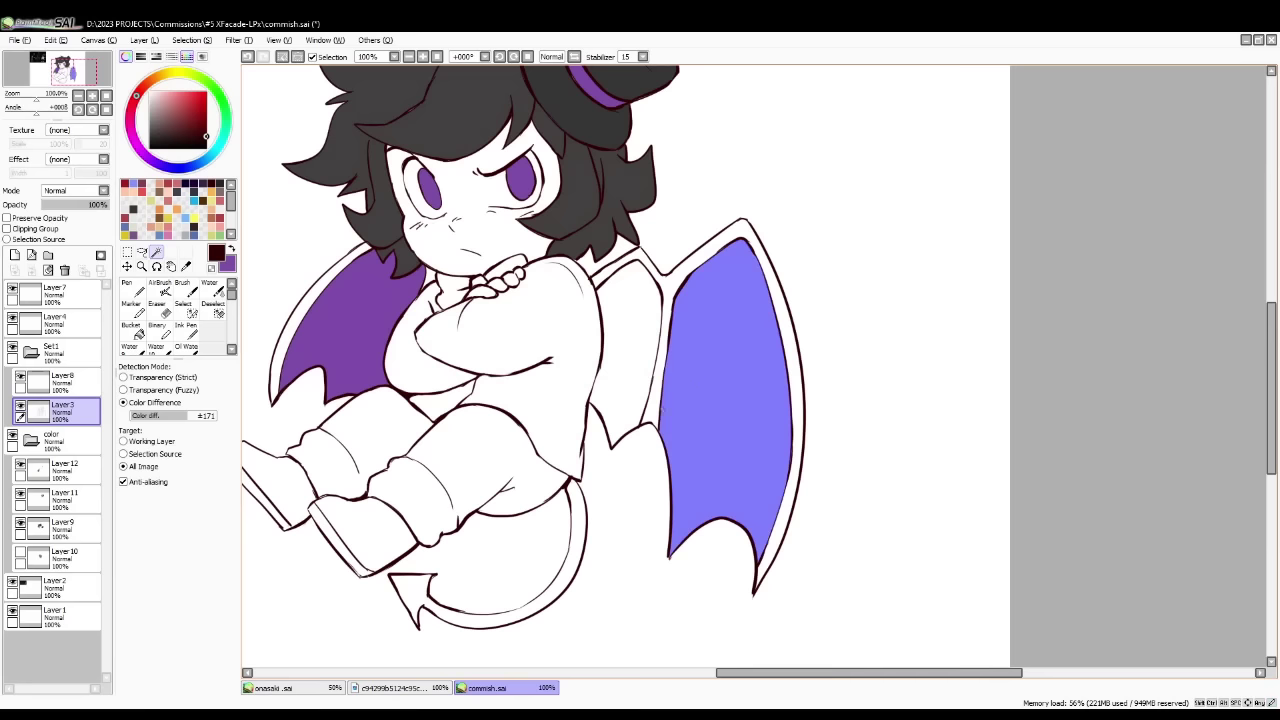
pyautogui.click(66, 470)
pyautogui.click(132, 288)
pyautogui.click(173, 624)
pyautogui.click(232, 249)
pyautogui.moveTo(715, 350); pyautogui.dragTo(728, 450)
pyautogui.hotkey('ctrl', 'd')
# - Select the right wing's narrow inner membrane, fill it with the same purple at size 500, and deselect
pyautogui.click(232, 249)
pyautogui.click(66, 411)
pyautogui.click(173, 518)
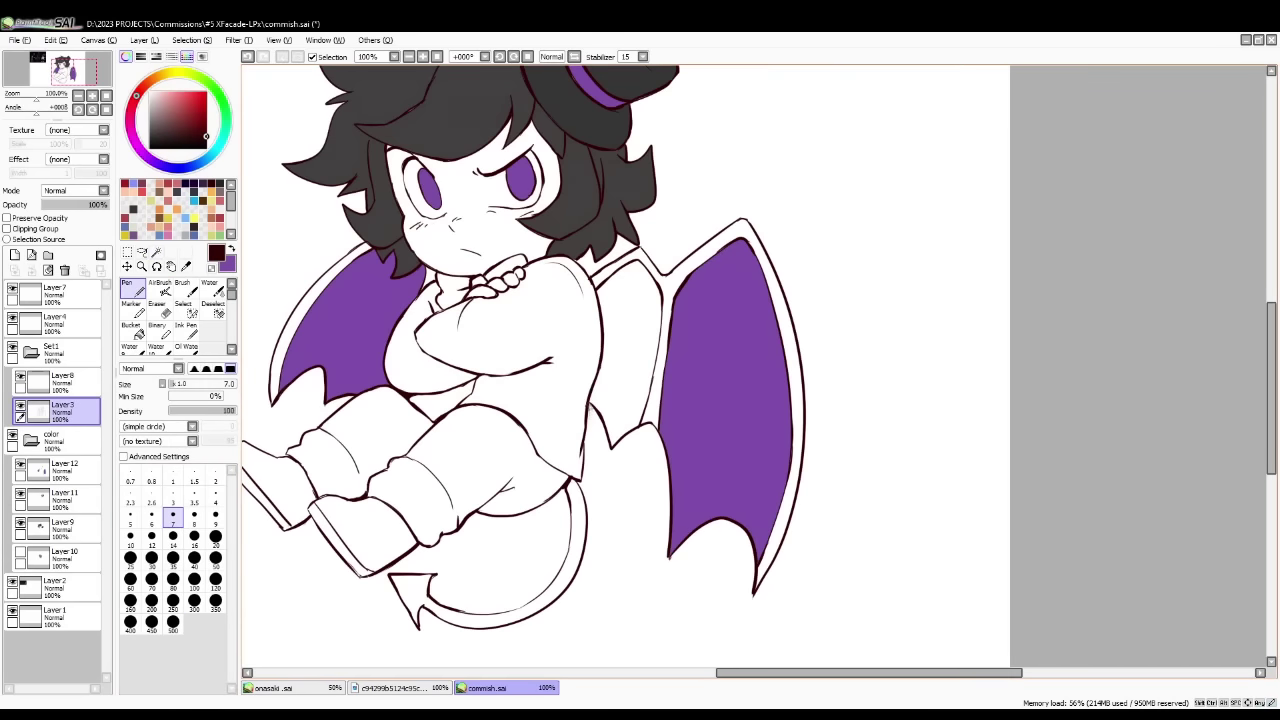
pyautogui.click(156, 252)
pyautogui.click(643, 345)
pyautogui.click(66, 470)
pyautogui.click(232, 249)
pyautogui.click(132, 288)
pyautogui.click(173, 624)
pyautogui.moveTo(628, 310); pyautogui.dragTo(625, 400)
pyautogui.hotkey('ctrl', 'd')
# - Sample the hat's dark grey and select the jacket and trouser areas with the Magic Wand
pyautogui.click(78, 96)
pyautogui.moveTo(74, 71); pyautogui.dragTo(65, 68)
pyautogui.press('alt')
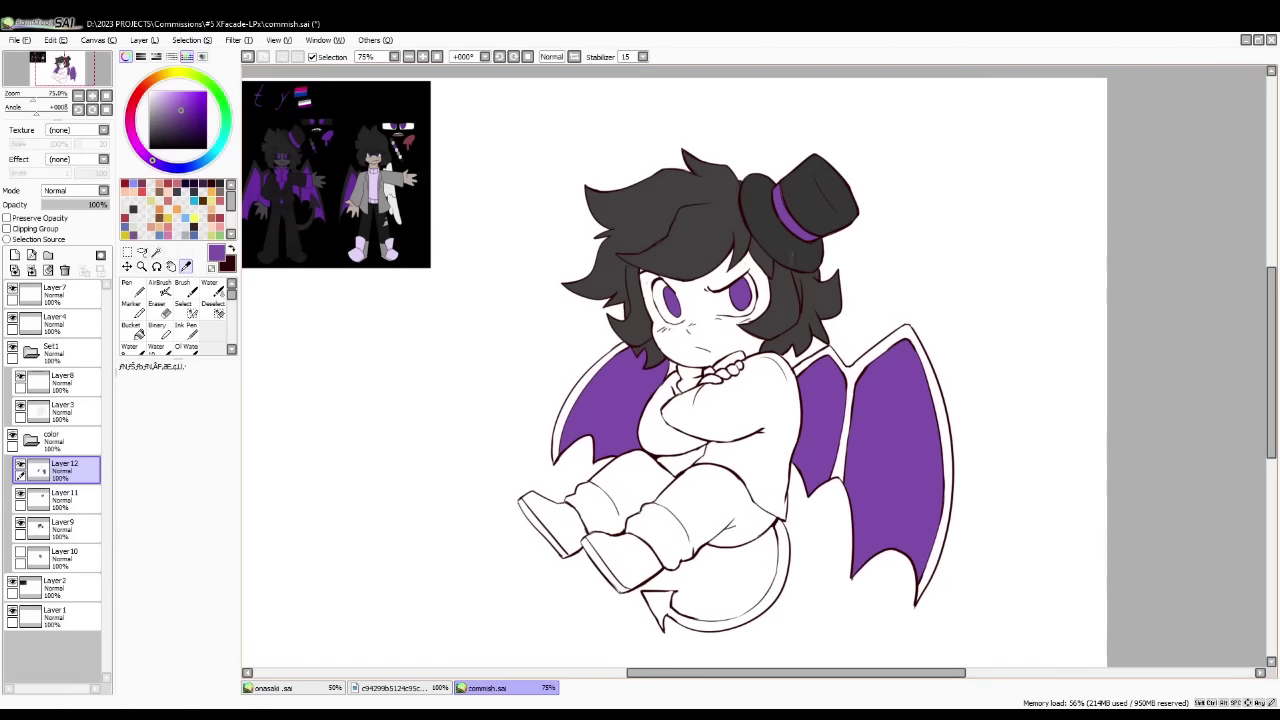
pyautogui.keyDown('alt'); pyautogui.click(781, 273); pyautogui.keyUp('alt')
pyautogui.click(72, 411)
pyautogui.click(760, 410)
pyautogui.click(684, 463)
pyautogui.click(718, 491)
pyautogui.click(625, 487)
pyautogui.click(643, 542)
# - Add a new layer above the skin layer, fill the selected jacket and trousers with dark grey, and deselect
pyautogui.click(132, 289)
pyautogui.click(68, 558)
pyautogui.click(15, 255)
pyautogui.moveTo(690, 500); pyautogui.dragTo(715, 440)
pyautogui.hotkey('ctrl', 'd')
# - Select the outer frames of both wings and fill them on a new layer with the hair's sampled grey
pyautogui.click(186, 266)
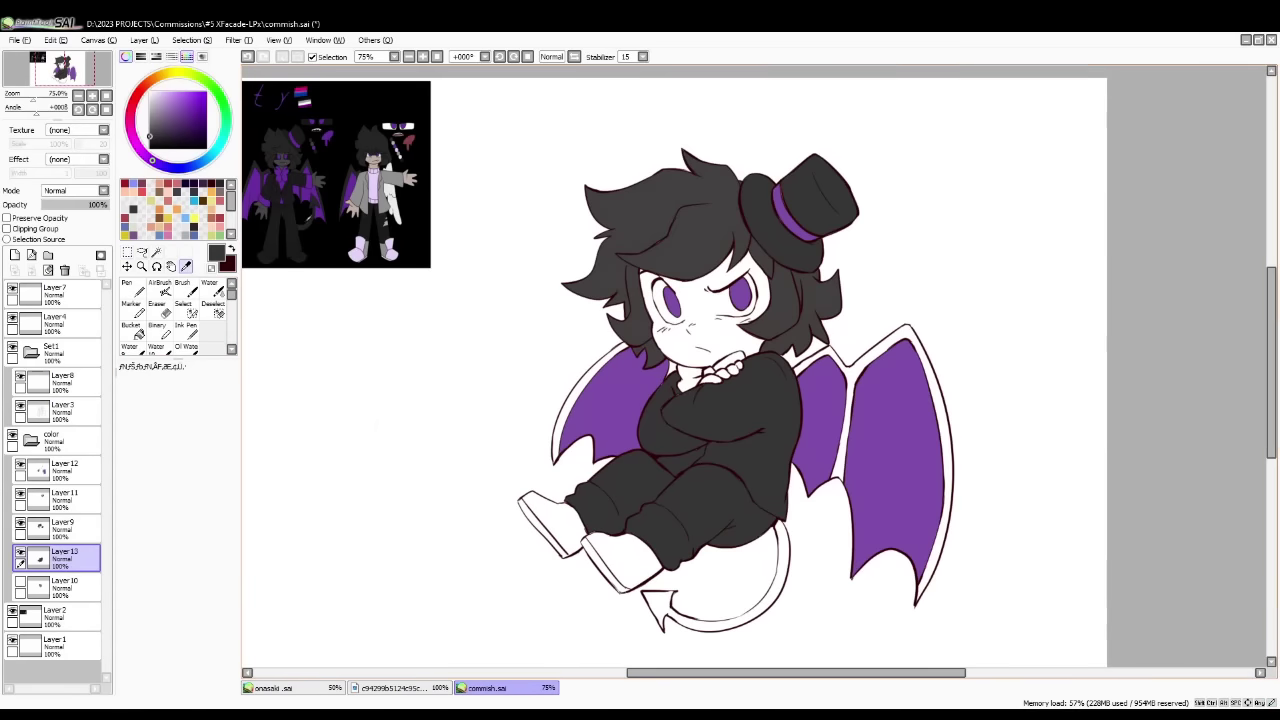
pyautogui.click(692, 248)
pyautogui.click(156, 252)
pyautogui.click(15, 255)
pyautogui.click(683, 636)
pyautogui.hotkey('ctrl', 'z')
pyautogui.click(852, 375)
pyautogui.click(592, 378)
pyautogui.click(672, 369)
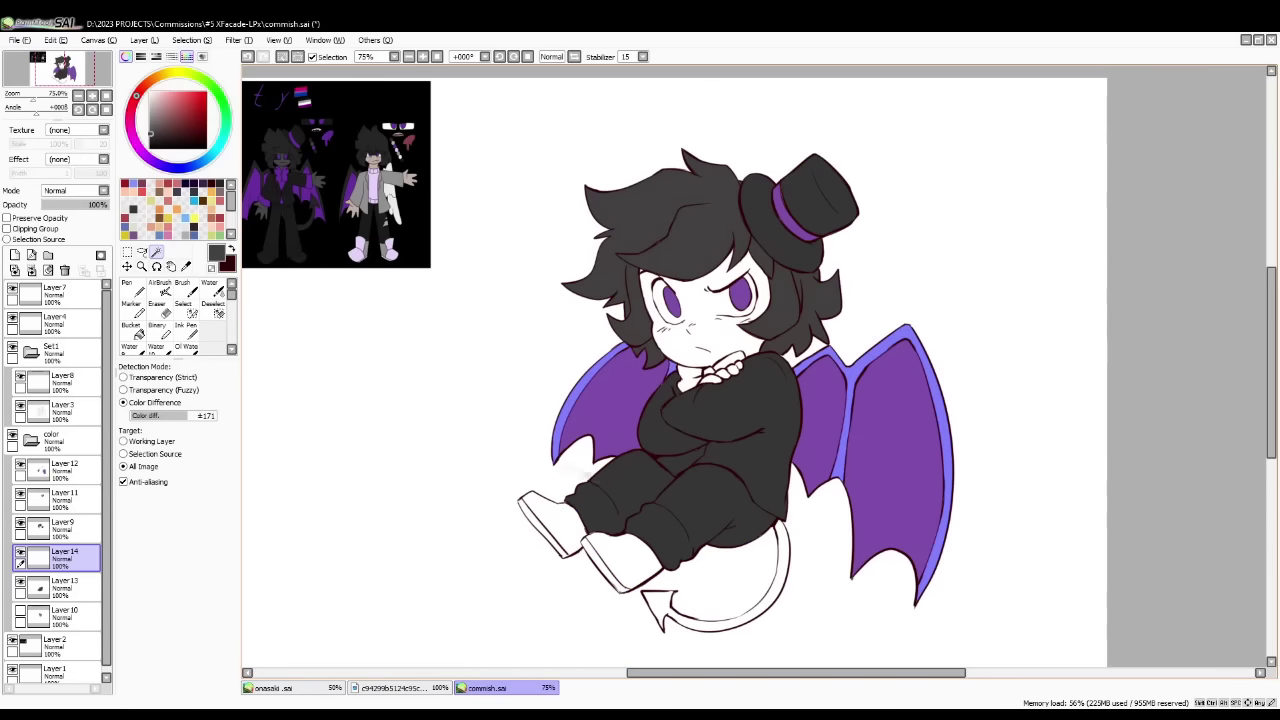
pyautogui.click(132, 288)
pyautogui.moveTo(655, 390); pyautogui.dragTo(905, 520)
pyautogui.hotkey('ctrl', 'd')
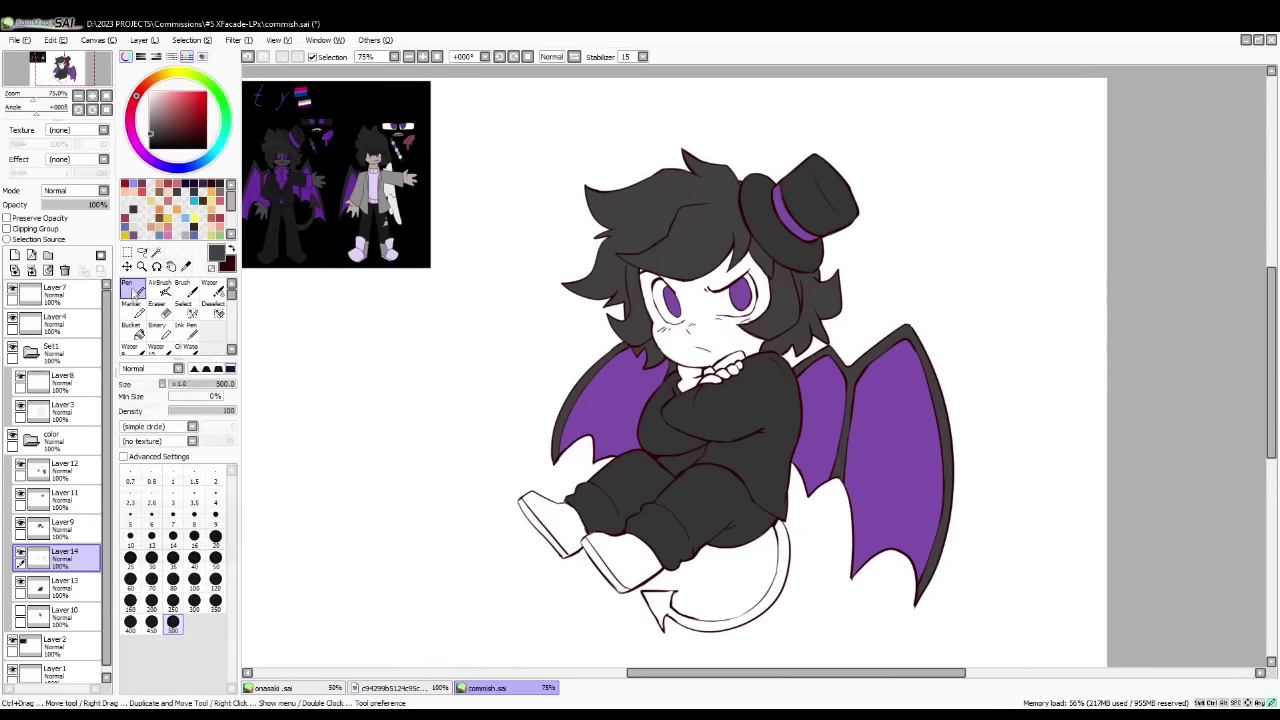
# - Close the gaps in the tail's outline on the line layer in dark brown with a size 7 pen and eraser
pyautogui.press('x')
pyautogui.click(64, 411)
pyautogui.click(173, 517)
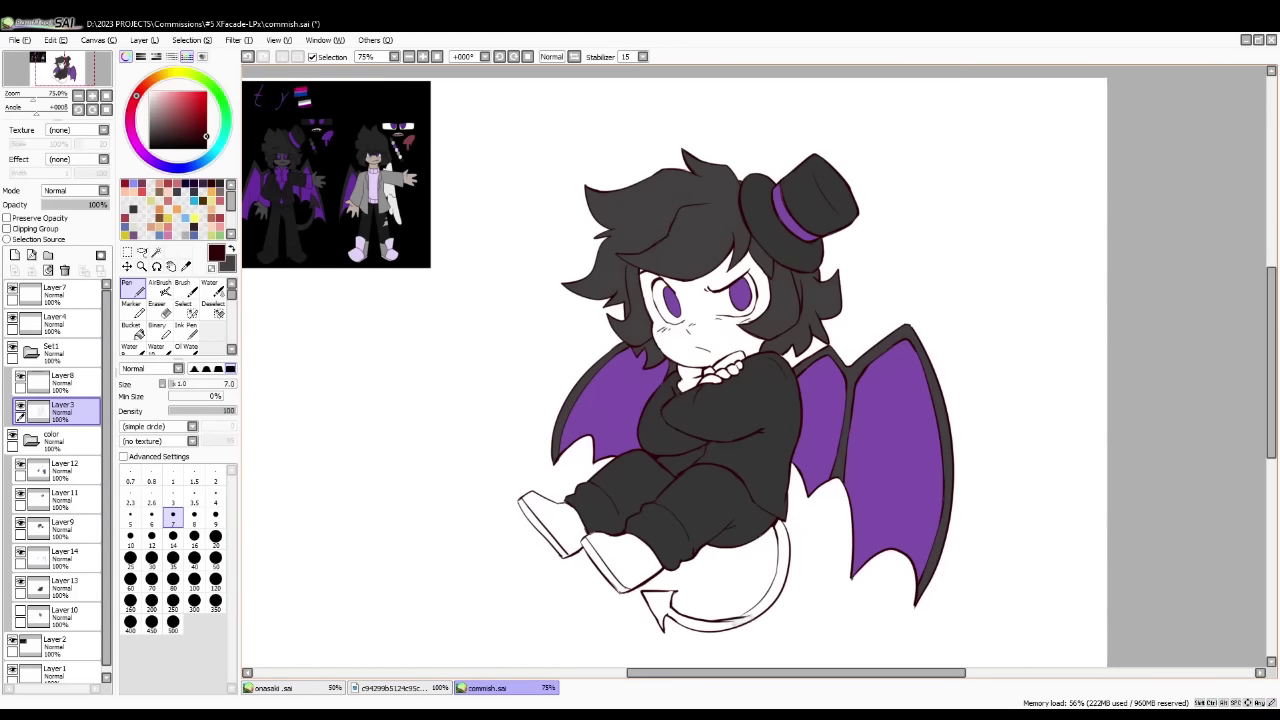
pyautogui.press('e')
pyautogui.press('n')
pyautogui.moveTo(779, 541)
pyautogui.mouseDown()
pyautogui.moveTo(771, 582)
pyautogui.moveTo(712, 608)
pyautogui.moveTo(662, 604)
pyautogui.mouseUp()
# - Select the tail and fill it with the hair's grey on the wing-frame layer using a size 500 pen
pyautogui.press('w')
pyautogui.click(784, 560)
pyautogui.click(66, 558)
pyautogui.press('n')
pyautogui.press('x')
pyautogui.click(173, 622)
pyautogui.hotkey('ctrl', 'd')
# - Touch up the hair fill at pen size 120 and the clothing fill in its own dark grey at size 50
pyautogui.keyDown('ctrl'); pyautogui.keyDown('shift'); pyautogui.click(695, 246); pyautogui.keyUp('shift'); pyautogui.keyUp('ctrl')
pyautogui.click(215, 581)
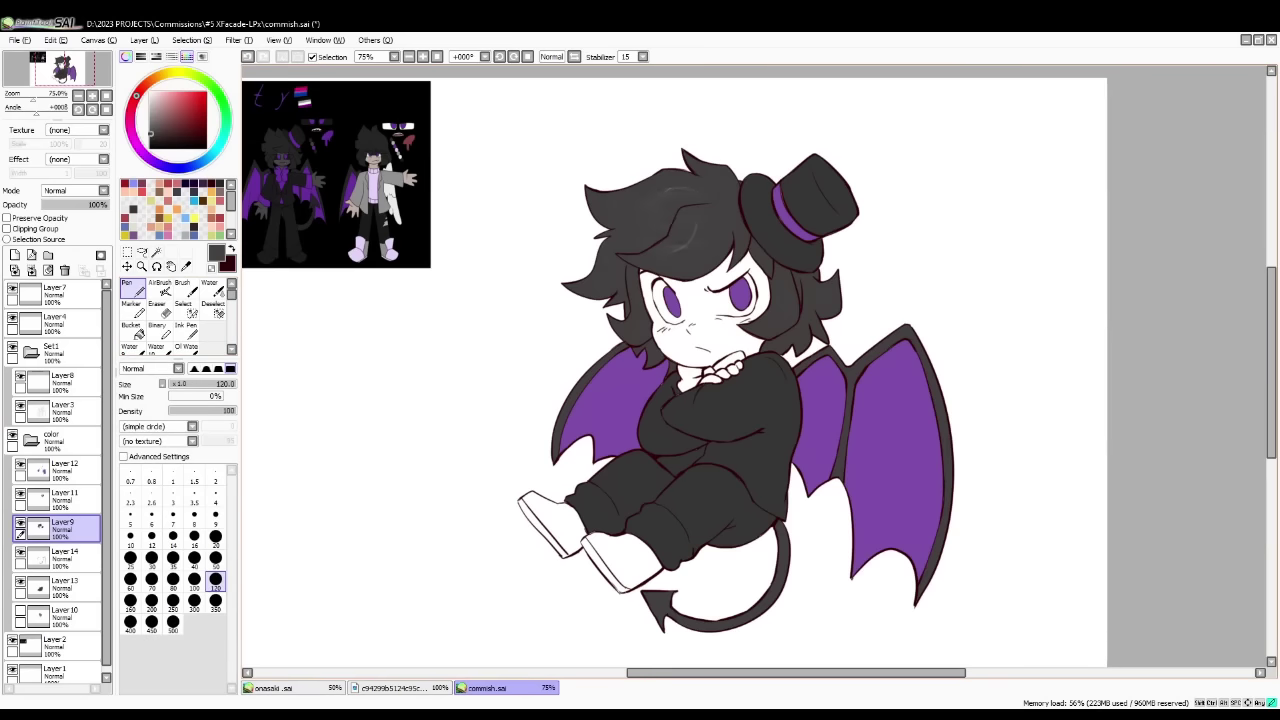
pyautogui.click(38, 588)
pyautogui.keyDown('alt'); pyautogui.click(750, 402); pyautogui.keyUp('alt')
pyautogui.click(215, 560)
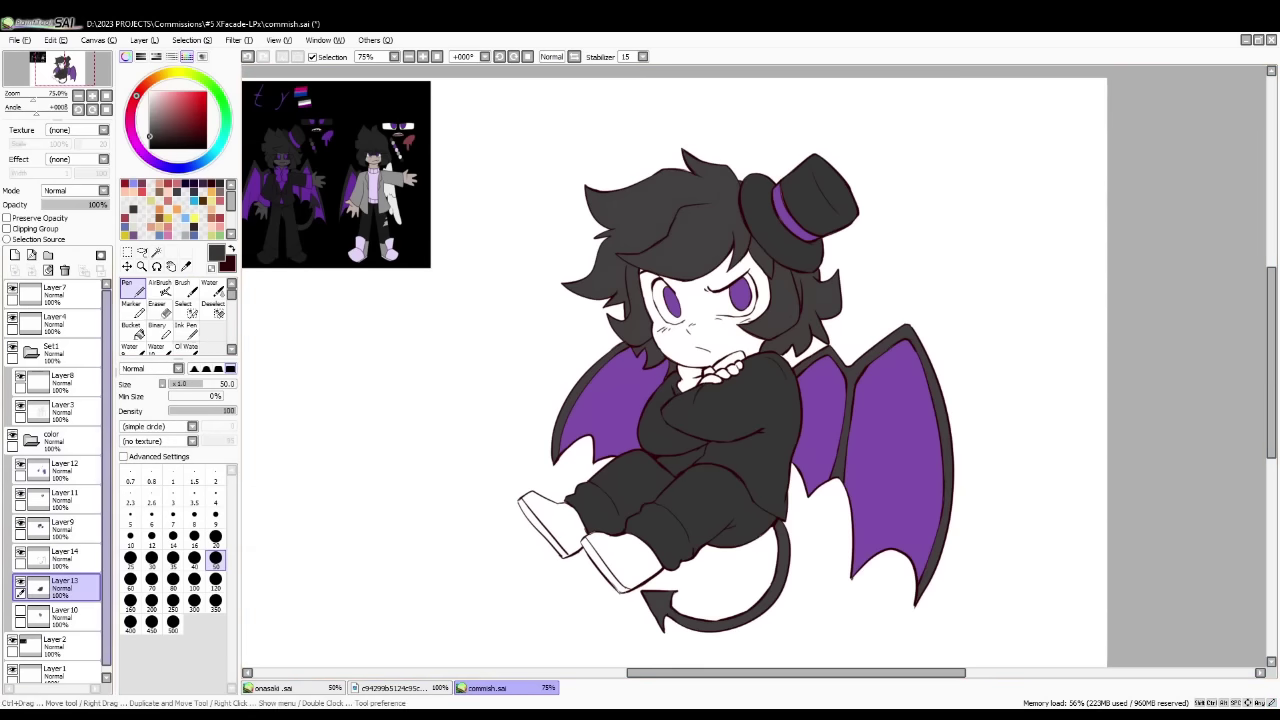
# - Select the neckwear pieces and fill them with the wing's purple on the purple layer at size 500
pyautogui.click(156, 252)
pyautogui.click(62, 470)
pyautogui.click(690, 378)
pyautogui.click(733, 359)
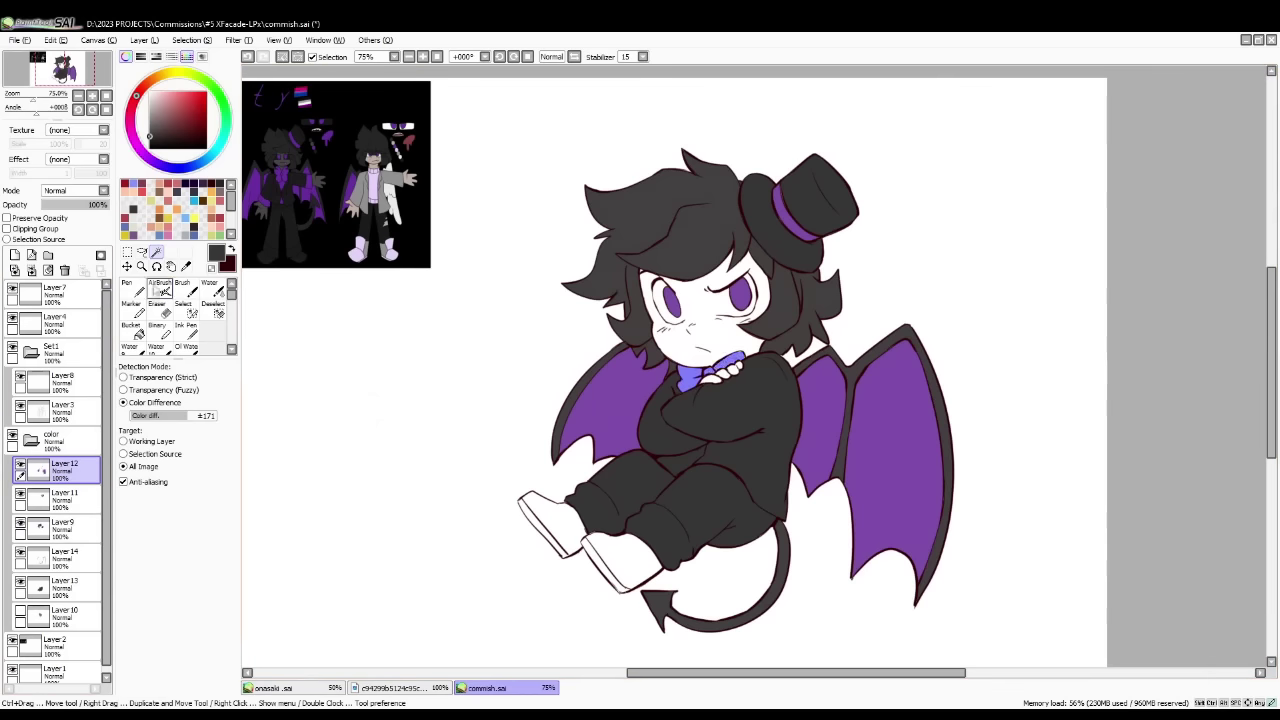
pyautogui.click(132, 290)
pyautogui.keyDown('alt'); pyautogui.click(620, 400); pyautogui.keyUp('alt')
pyautogui.click(173, 623)
pyautogui.click(710, 373)
pyautogui.hotkey('ctrl', 'd')
# - Recolor the jacket and trousers with the dark grey sampled from the reference, preserving the clothing layer's opacity
pyautogui.keyDown('alt'); pyautogui.click(300, 254); pyautogui.keyUp('alt')
pyautogui.keyDown('alt'); pyautogui.click(275, 238); pyautogui.keyUp('alt')
pyautogui.click(62, 587)
pyautogui.click(7, 218)
pyautogui.click(655, 515)
# - Merge the hat layer into the clothing layer and paint the hat with the same dark grey
pyautogui.moveTo(64, 499); pyautogui.dragTo(64, 571)
pyautogui.click(33, 271)
pyautogui.click(803, 208)
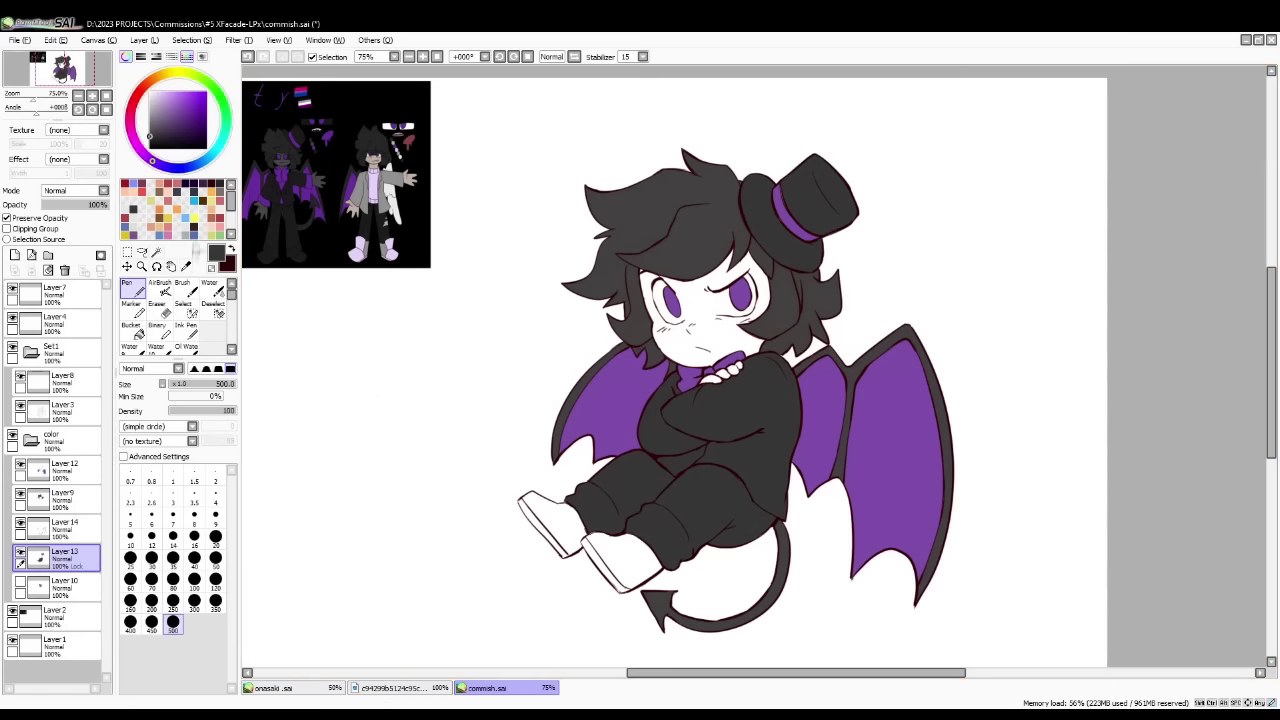
# - Set the pen color to a dark grey sampled from the reference figure and adjusted in the color square
pyautogui.scroll(-2, 175, 210)
pyautogui.click(196, 182)
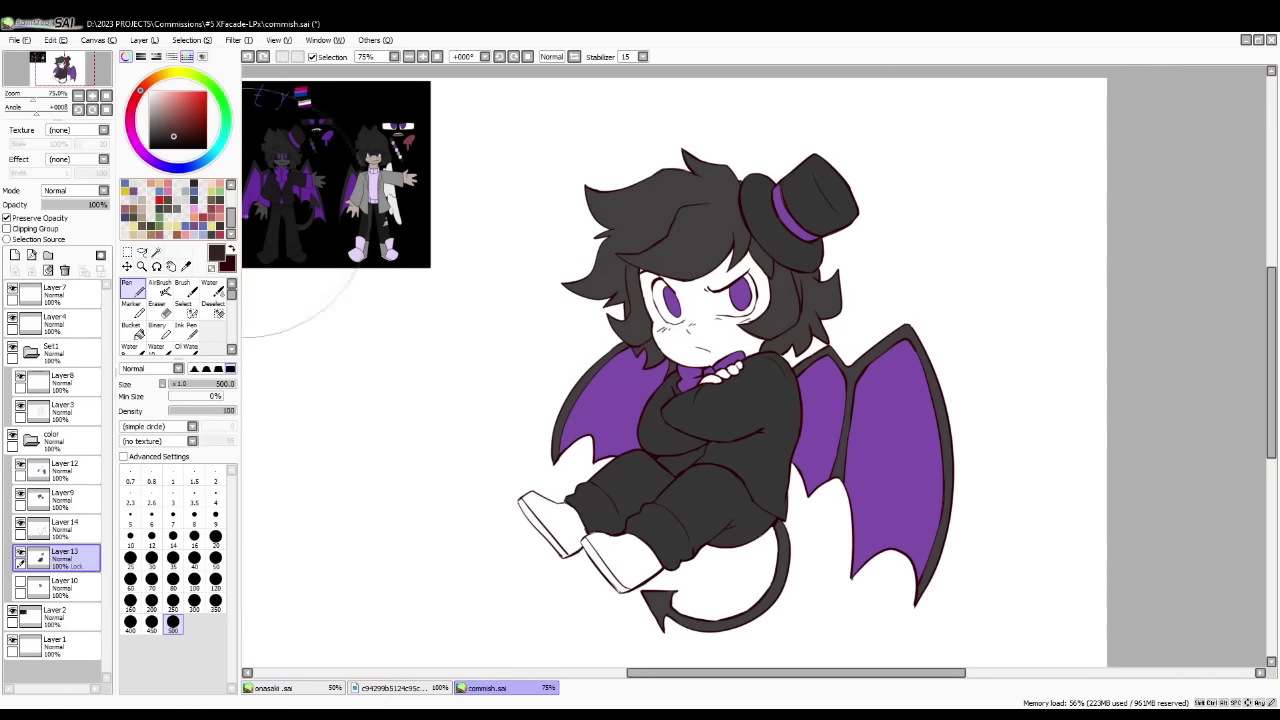
pyautogui.moveTo(231, 217); pyautogui.dragTo(231, 198)
pyautogui.click(186, 266)
pyautogui.click(284, 222)
pyautogui.click(151, 139)
pyautogui.click(127, 287)
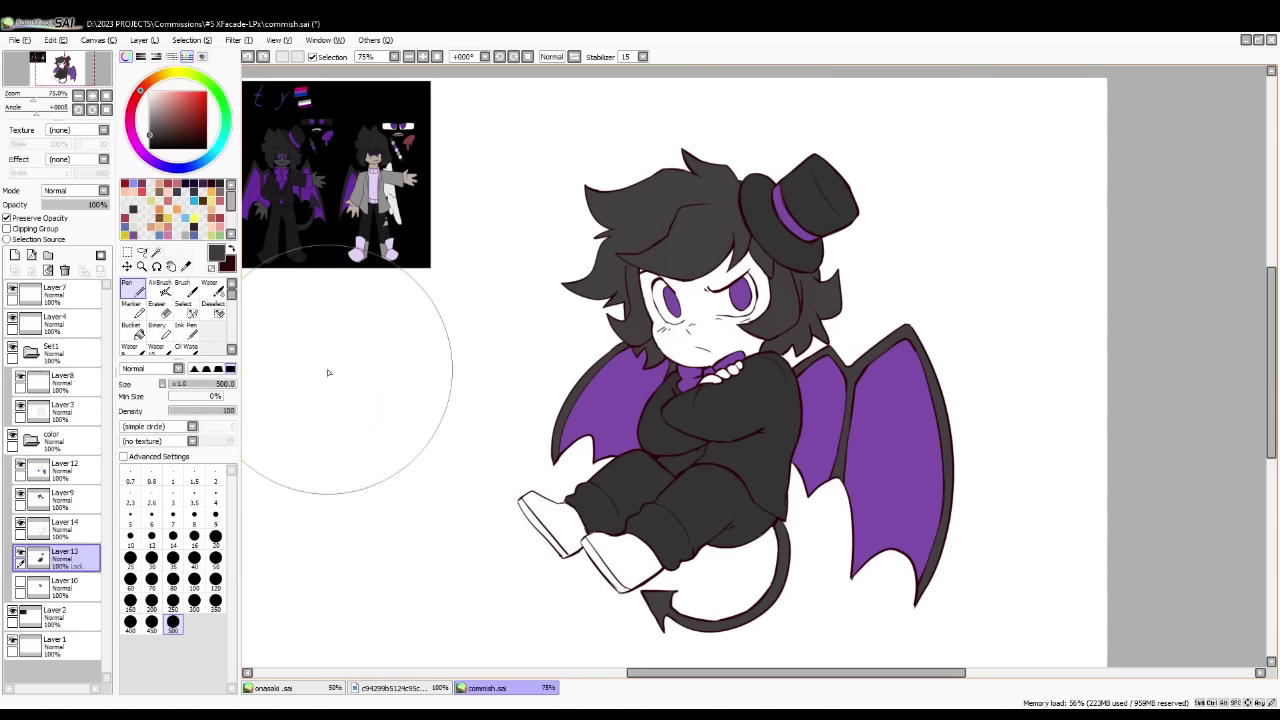
pyautogui.scroll(-2, 175, 210)
# - Clean up and close both shoes' outlines on the line layer in dark brown with a size 7 pen and eraser
pyautogui.click(156, 252)
pyautogui.click(60, 410)
pyautogui.click(620, 560)
pyautogui.hotkey('ctrl', 'd')
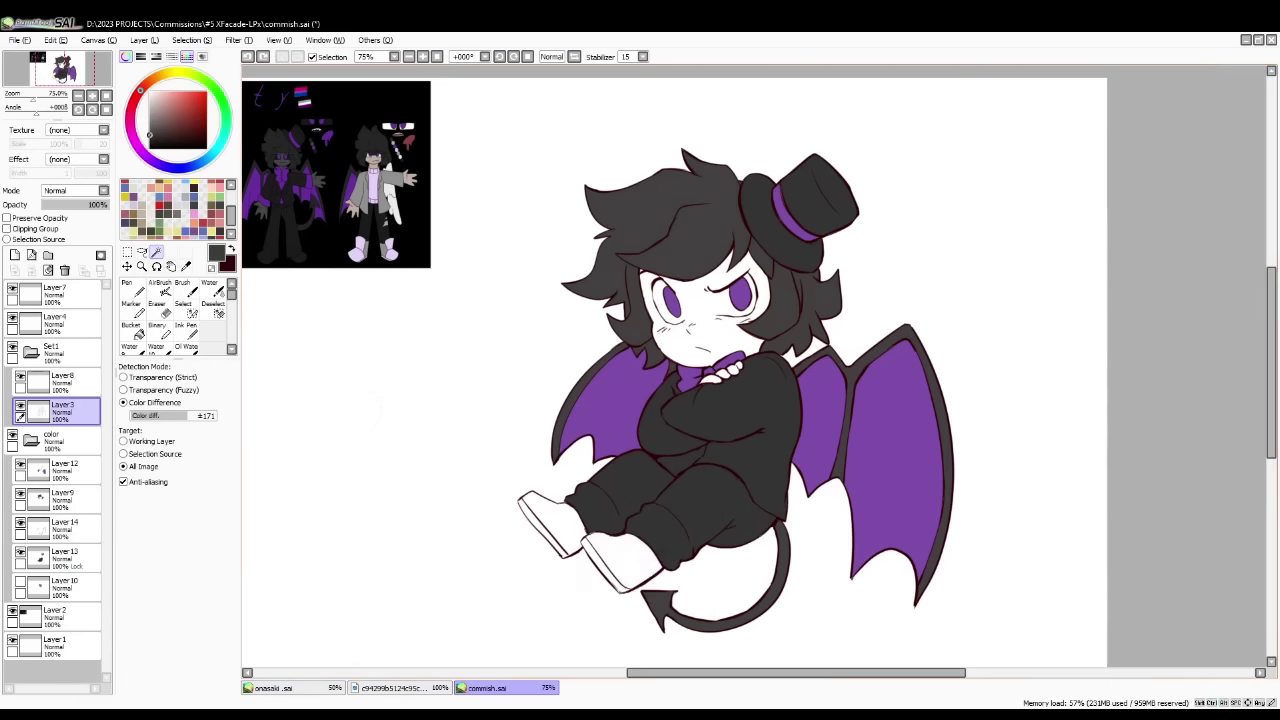
pyautogui.scroll(1, 575, 500)
pyautogui.scroll(2, 180, 212)
pyautogui.click(231, 249)
pyautogui.click(133, 289)
pyautogui.click(173, 518)
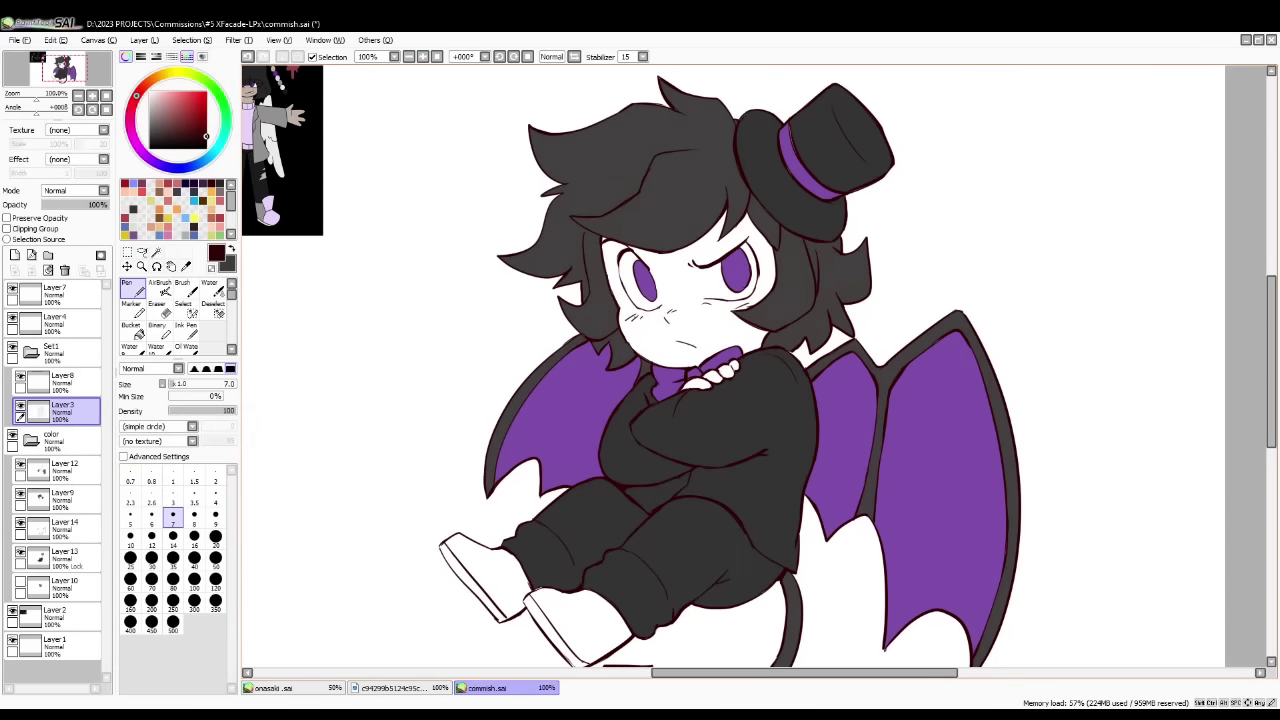
pyautogui.scroll(-3, 632, 395)
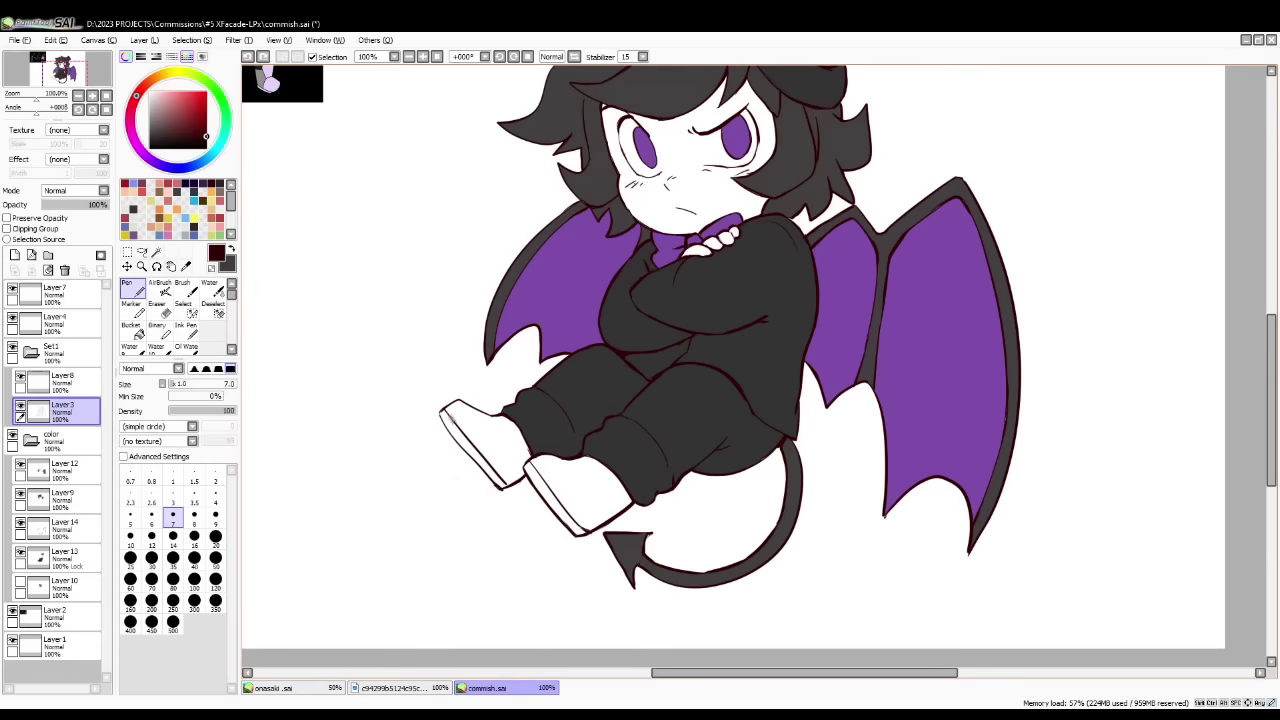
pyautogui.press('e')
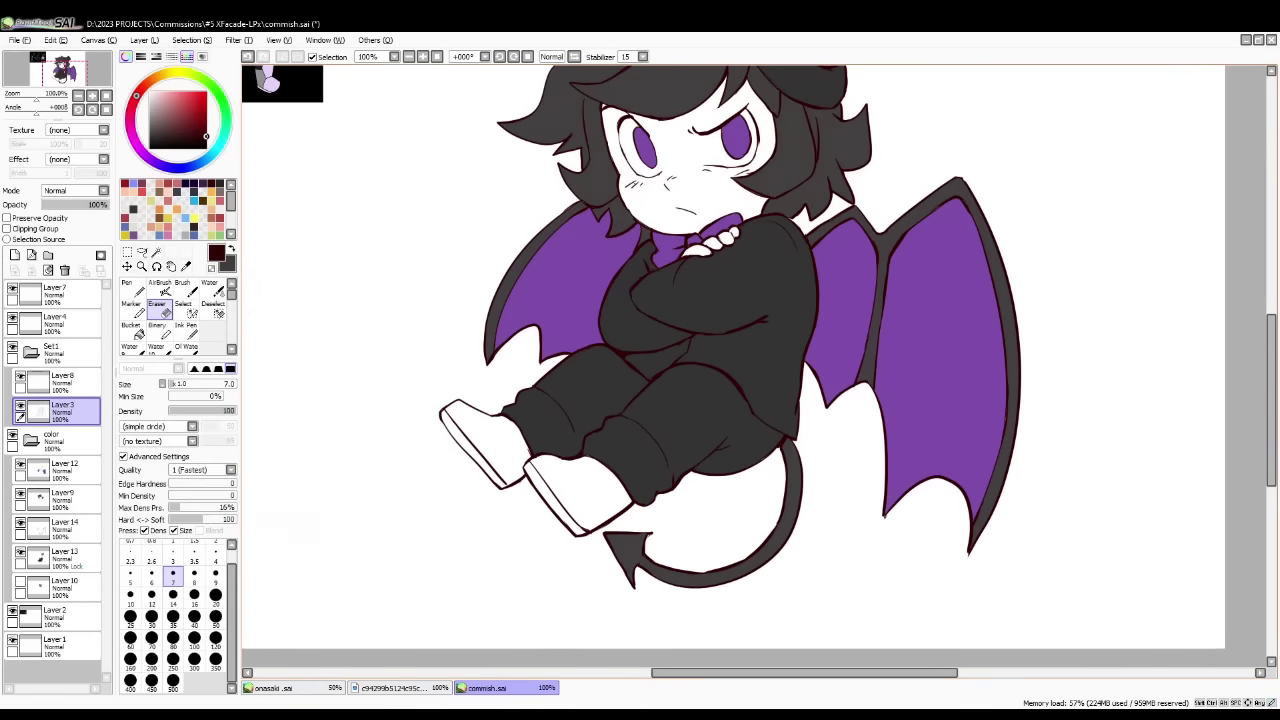
pyautogui.press('n')
# - Select both shoes, fill them with dark grey on a new layer using a size 500 pen, and deselect
pyautogui.click(156, 252)
pyautogui.click(578, 492)
pyautogui.click(488, 442)
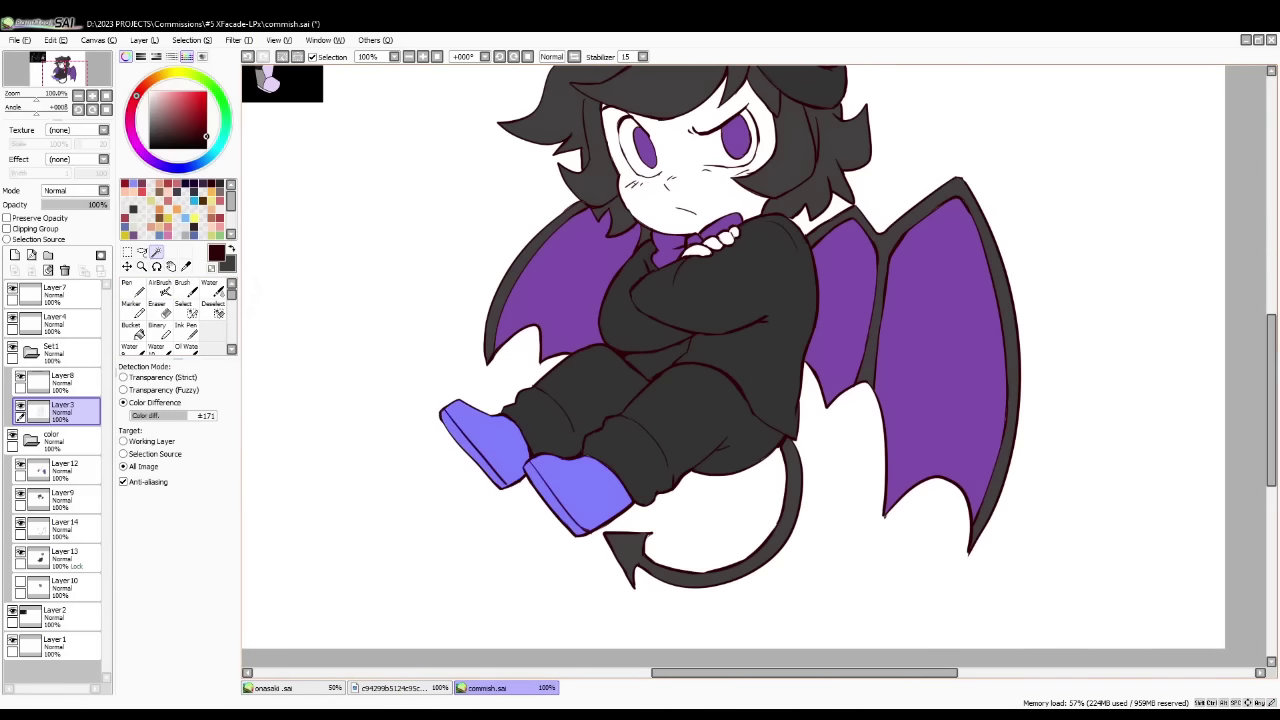
pyautogui.click(66, 470)
pyautogui.click(15, 255)
pyautogui.press('x')
pyautogui.press('n')
pyautogui.click(173, 622)
pyautogui.click(540, 470)
pyautogui.hotkey('ctrl', 'd')
# - Move the shoe layer between the clothing and skin layers, set the pen to size 16, and show the skin layer again
pyautogui.moveTo(66, 470); pyautogui.dragTo(77, 600)
pyautogui.click(194, 538)
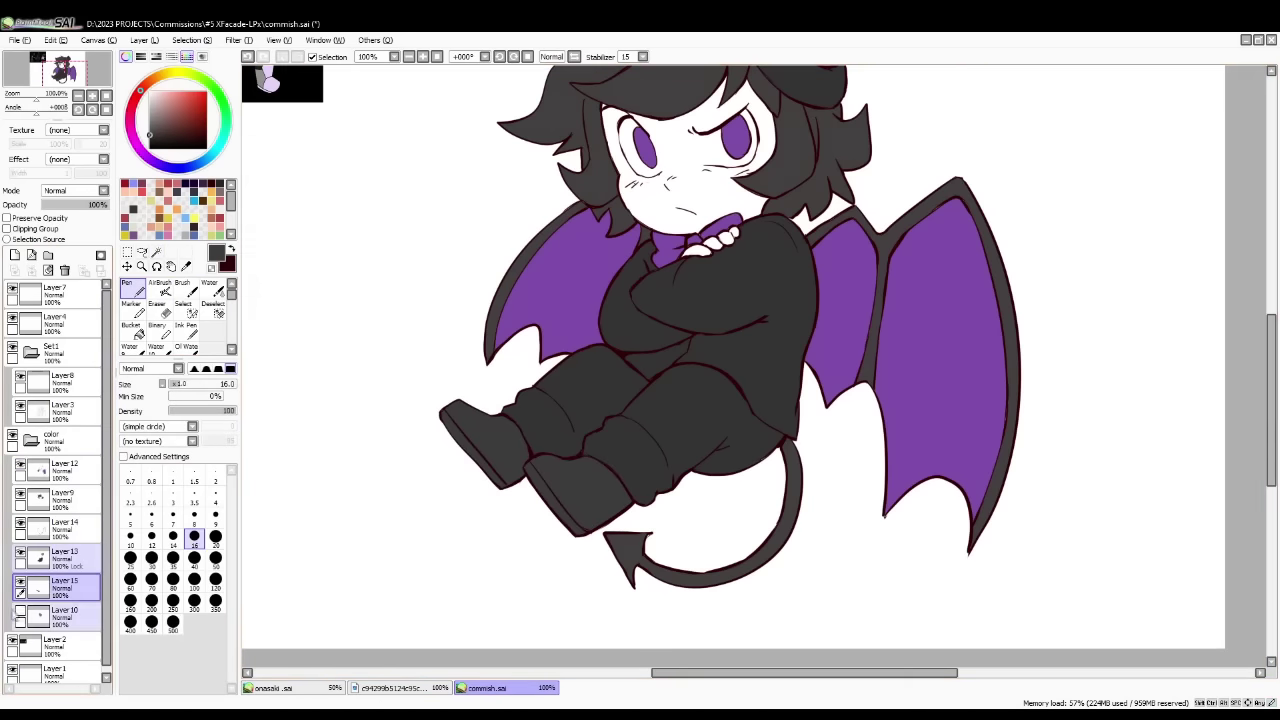
pyautogui.click(20, 611)
pyautogui.scroll(-2, 645, 437)
pyautogui.scroll(2, 555, 211)
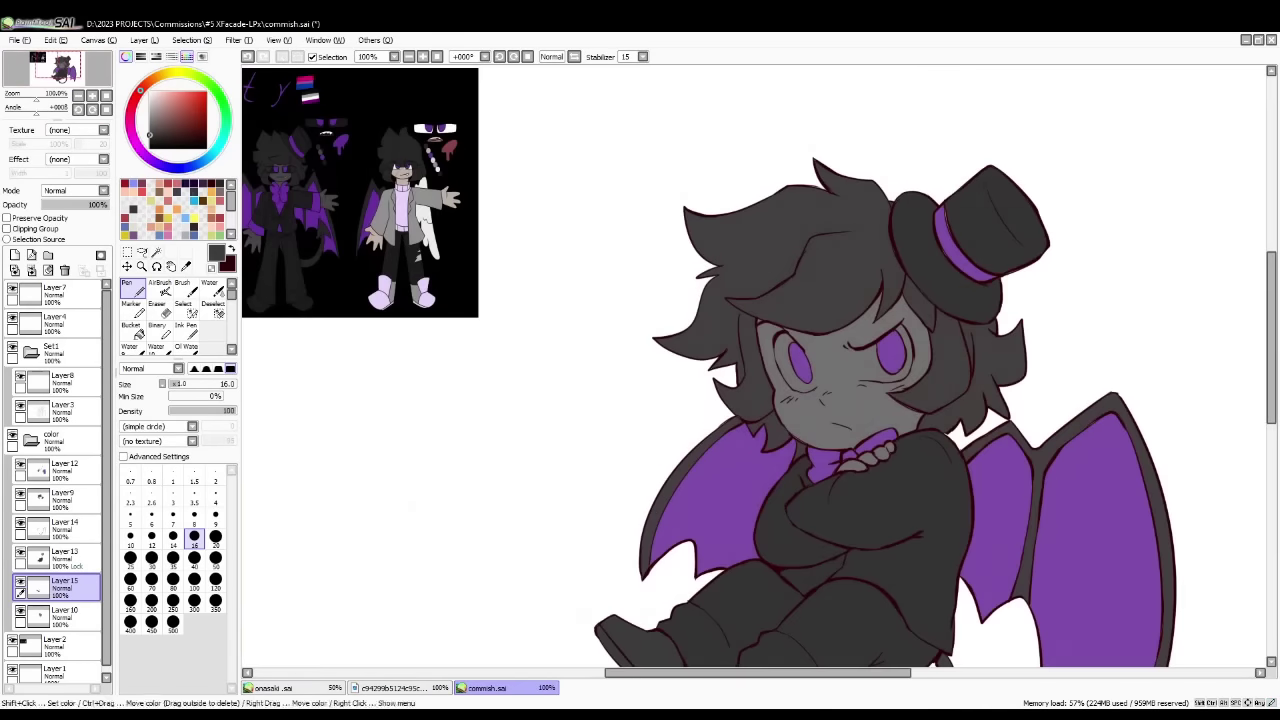
# - Fill the areas around both irises with near-black sampled from the reference figure on a new layer above Layer9, using a size 16 pen
pyautogui.click(186, 266)
pyautogui.click(282, 298)
pyautogui.scroll(-2, 282, 298)
pyautogui.scroll(2, 592, 444)
pyautogui.click(66, 500)
pyautogui.click(14, 255)
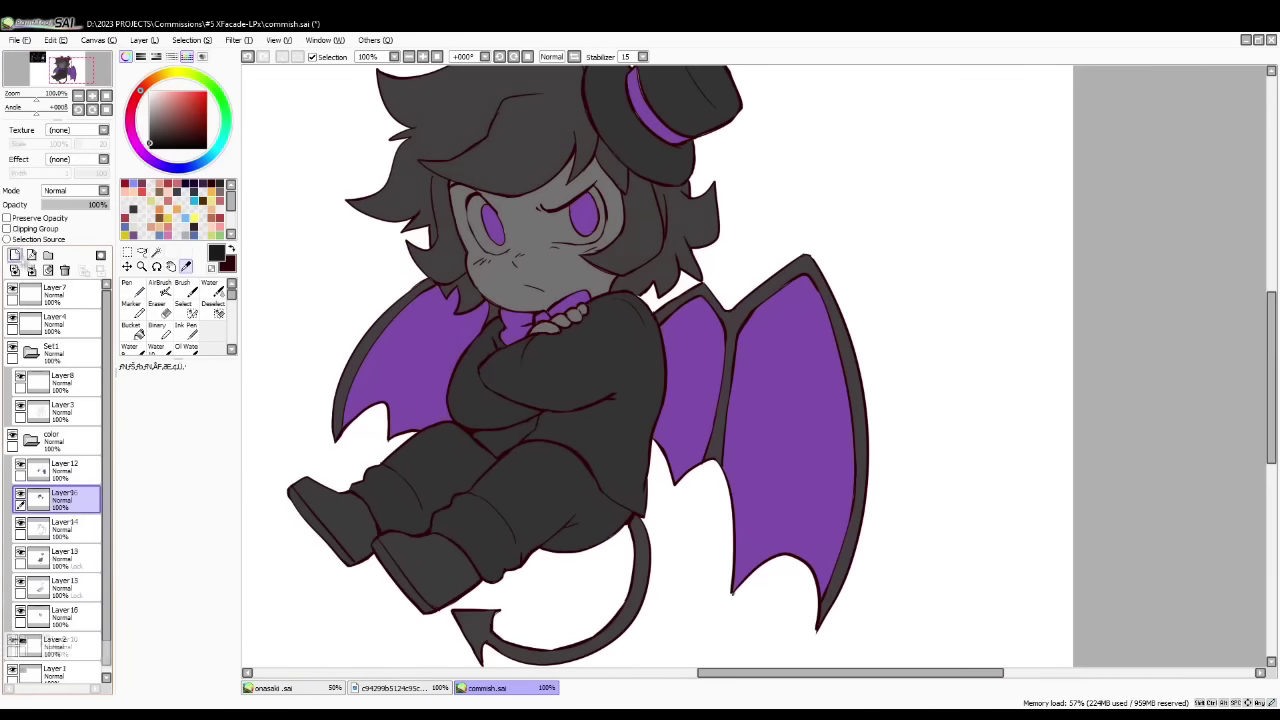
pyautogui.click(132, 288)
pyautogui.scroll(1, 750, 372)
pyautogui.moveTo(336, 120)
pyautogui.mouseDown()
pyautogui.moveTo(333, 165)
pyautogui.moveTo(372, 196)
pyautogui.mouseUp()
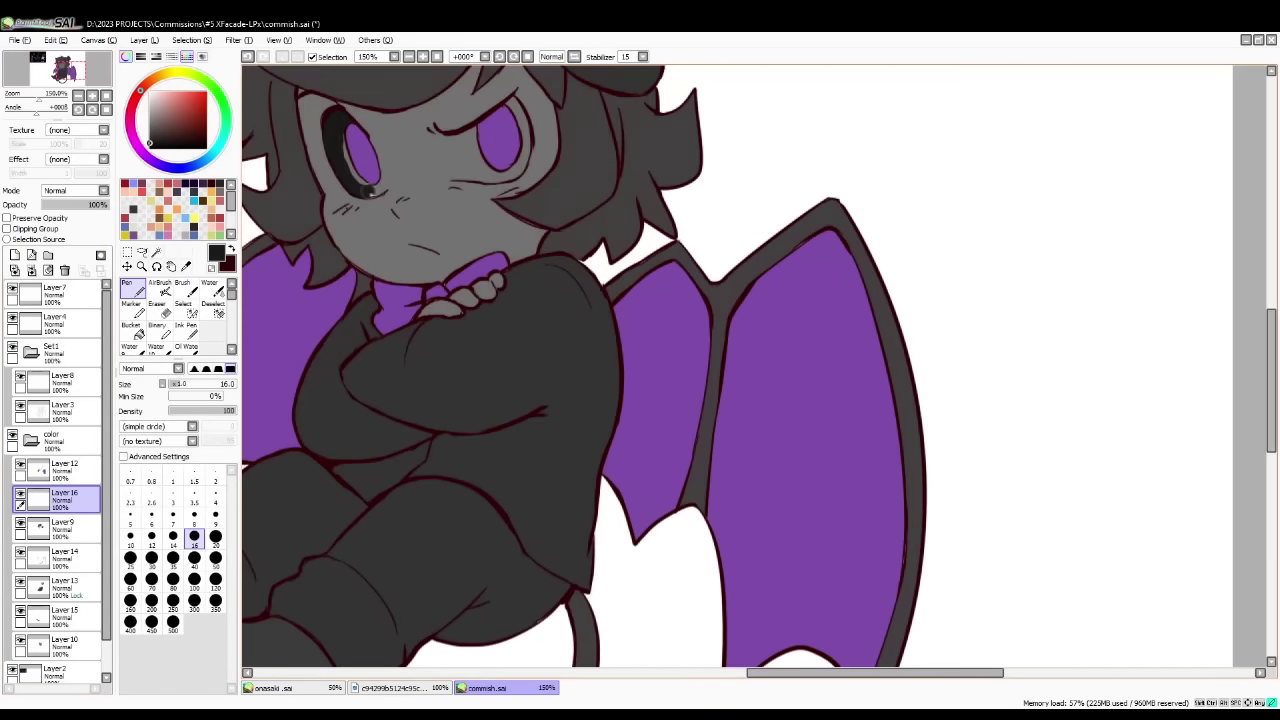
pyautogui.moveTo(446, 130); pyautogui.dragTo(478, 146)
pyautogui.moveTo(498, 100)
pyautogui.mouseDown()
pyautogui.moveTo(528, 150)
pyautogui.moveTo(502, 179)
pyautogui.mouseUp()
pyautogui.moveTo(451, 142); pyautogui.dragTo(457, 168)
# - Recolor the near-black eye fill to a dark reddish brown with opacity preserved, and finish filling the other eye around its iris
pyautogui.click(174, 136)
pyautogui.click(7, 218)
pyautogui.moveTo(376, 190)
pyautogui.mouseDown()
pyautogui.moveTo(346, 168)
pyautogui.moveTo(335, 116)
pyautogui.mouseUp()
pyautogui.moveTo(462, 140); pyautogui.dragTo(468, 160)
pyautogui.hotkey('ctrl', 'z')
pyautogui.click(7, 218)
pyautogui.moveTo(514, 102); pyautogui.dragTo(502, 177)
pyautogui.moveTo(525, 130)
pyautogui.mouseDown()
pyautogui.moveTo(526, 158)
pyautogui.moveTo(463, 178)
pyautogui.moveTo(506, 179)
pyautogui.mouseUp()
pyautogui.click(7, 218)
pyautogui.moveTo(478, 170)
pyautogui.mouseDown()
pyautogui.moveTo(546, 162)
pyautogui.moveTo(457, 169)
pyautogui.mouseUp()
pyautogui.hotkey('ctrl', 'z')
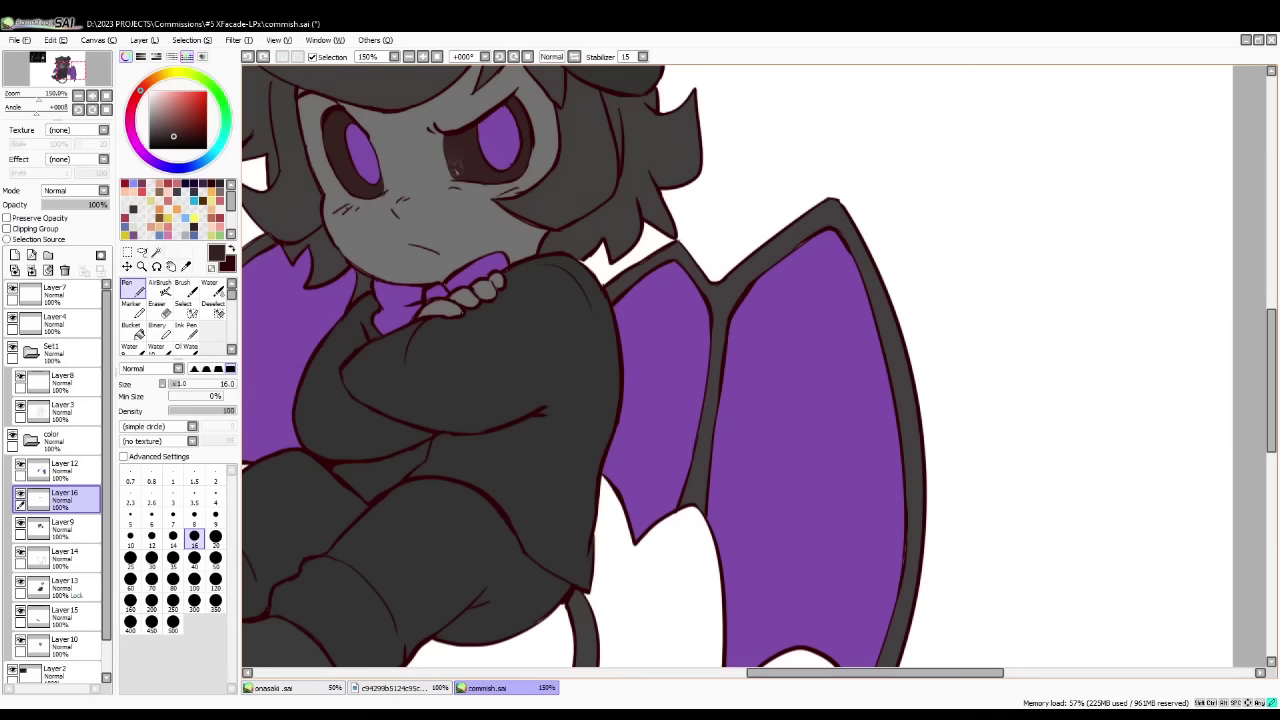
# - Touch up the outline beside the eye on the line layer Layer3 with a size 7 pen in dark red-brown
pyautogui.click(64, 411)
pyautogui.click(159, 309)
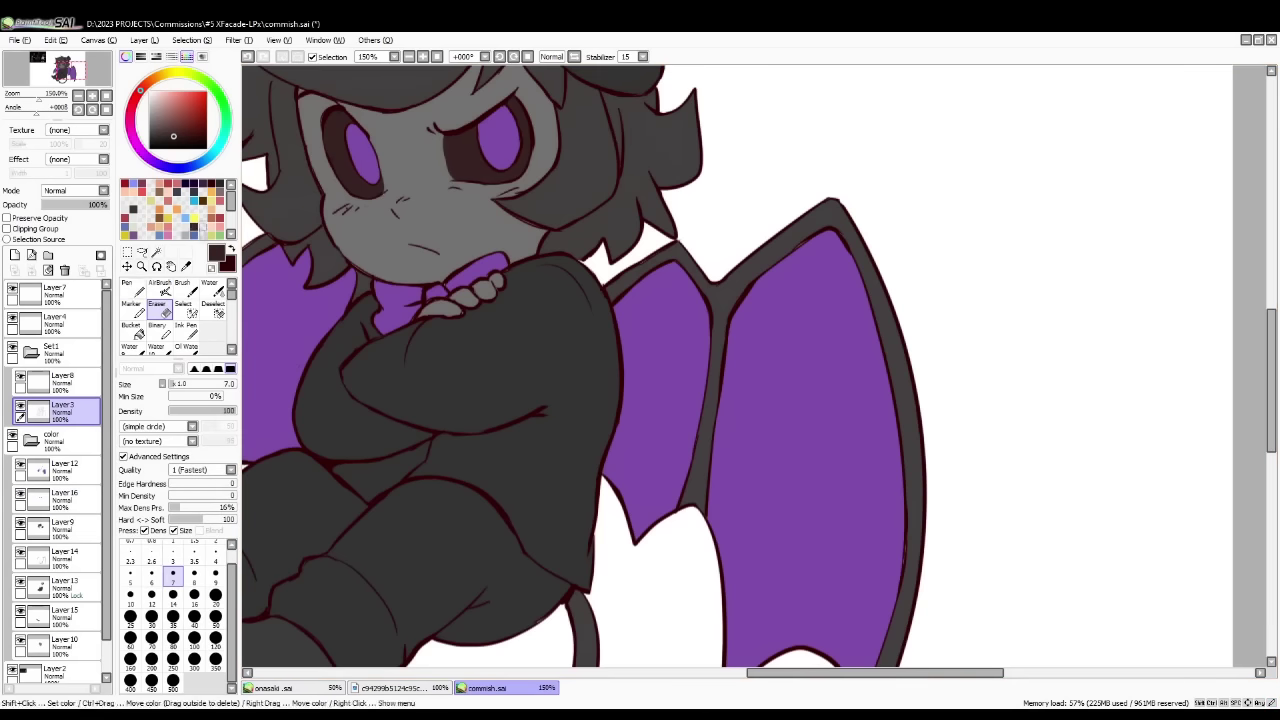
pyautogui.press('n')
pyautogui.click(220, 184)
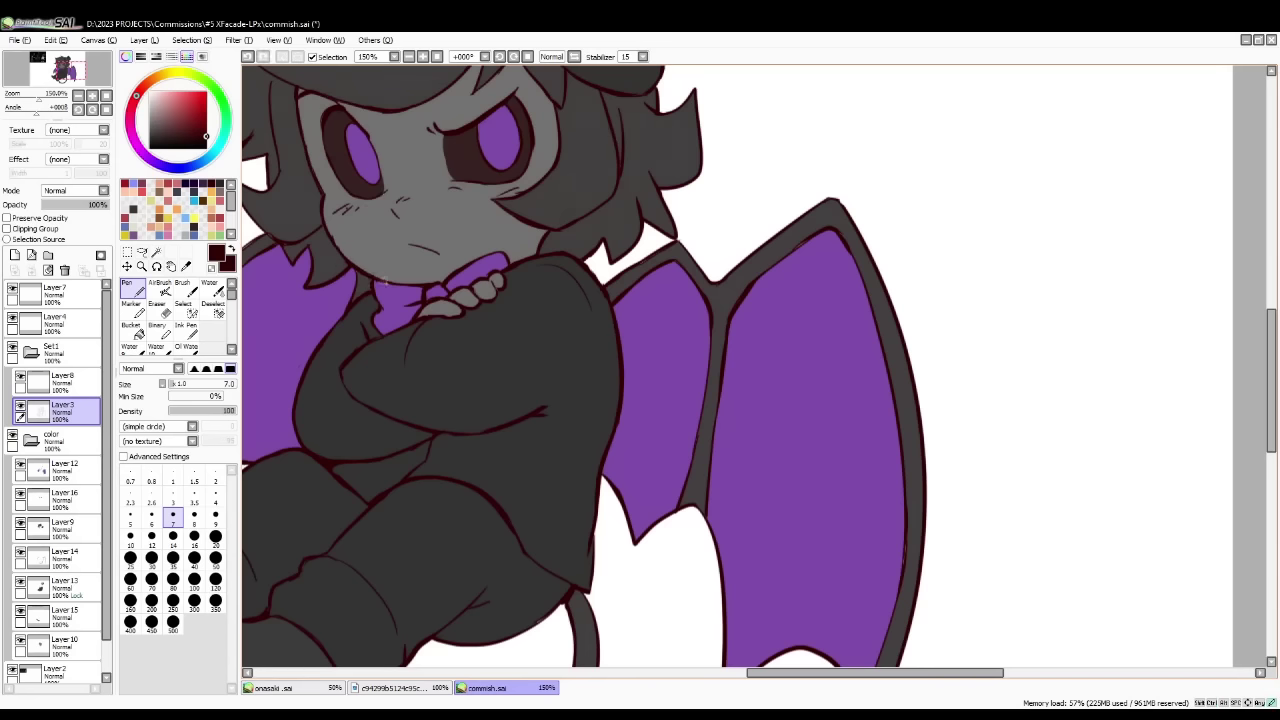
pyautogui.hotkey('ctrl', 'z')
pyautogui.moveTo(323, 139); pyautogui.dragTo(327, 157)
# - Check the eye-fill layer Layer16 by toggling its visibility, and erase excess dark fill beside the eye with a size 7 eraser
pyautogui.click(52, 470)
pyautogui.click(21, 494)
pyautogui.click(21, 494)
pyautogui.click(52, 499)
pyautogui.keyDown('alt'); pyautogui.click(340, 115); pyautogui.keyUp('alt')
pyautogui.keyDown('alt'); pyautogui.click(388, 203); pyautogui.keyUp('alt')
pyautogui.keyDown('ctrl'); pyautogui.keyDown('shift'); pyautogui.click(388, 203); pyautogui.keyUp('shift'); pyautogui.keyUp('ctrl')
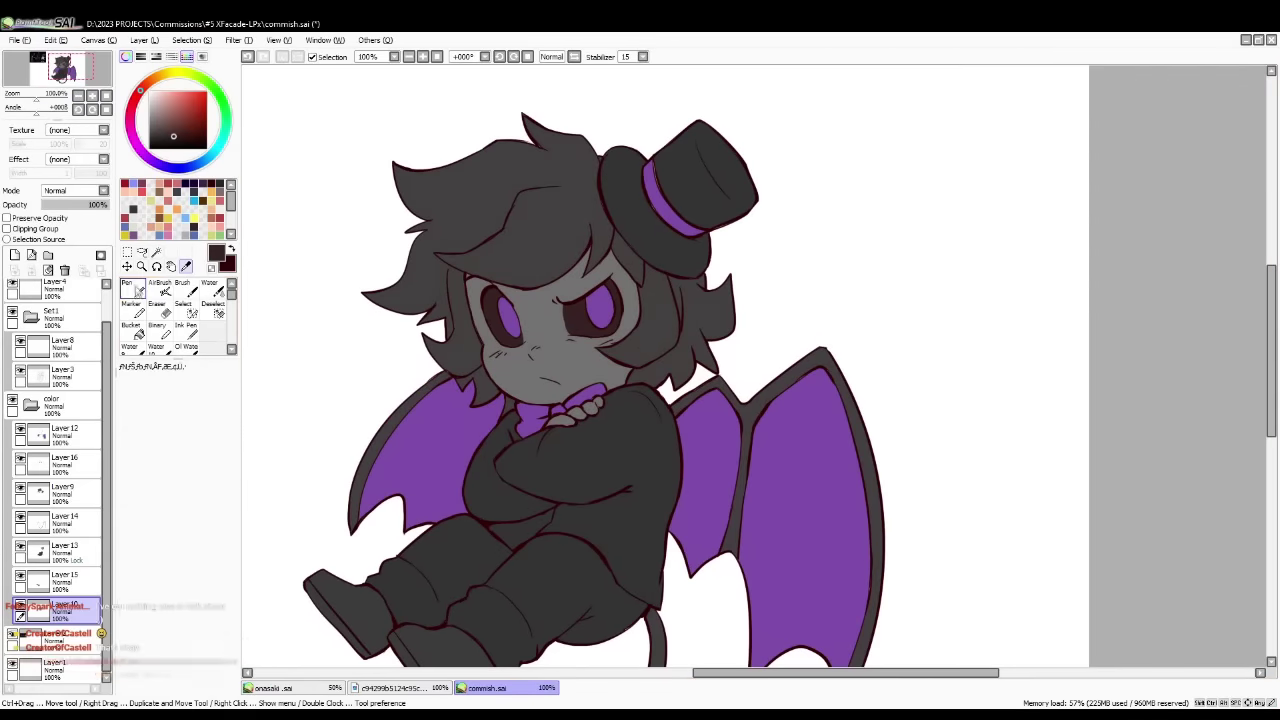
pyautogui.click(133, 289)
pyautogui.click(160, 310)
pyautogui.click(40, 464)
pyautogui.moveTo(570, 303); pyautogui.dragTo(566, 366)
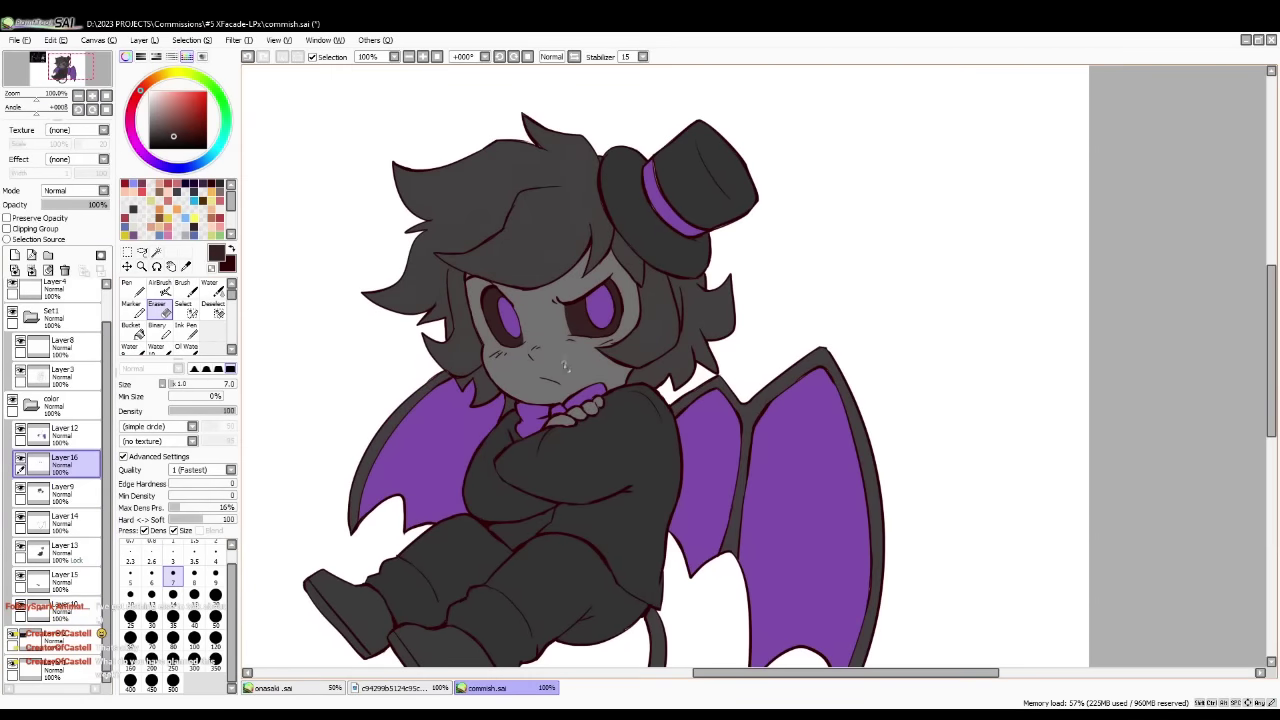
# - Touch up the hair tip outline near the wing on the line layer with the dark red-brown size 7 pen
pyautogui.click(133, 289)
pyautogui.click(62, 376)
pyautogui.press('x')
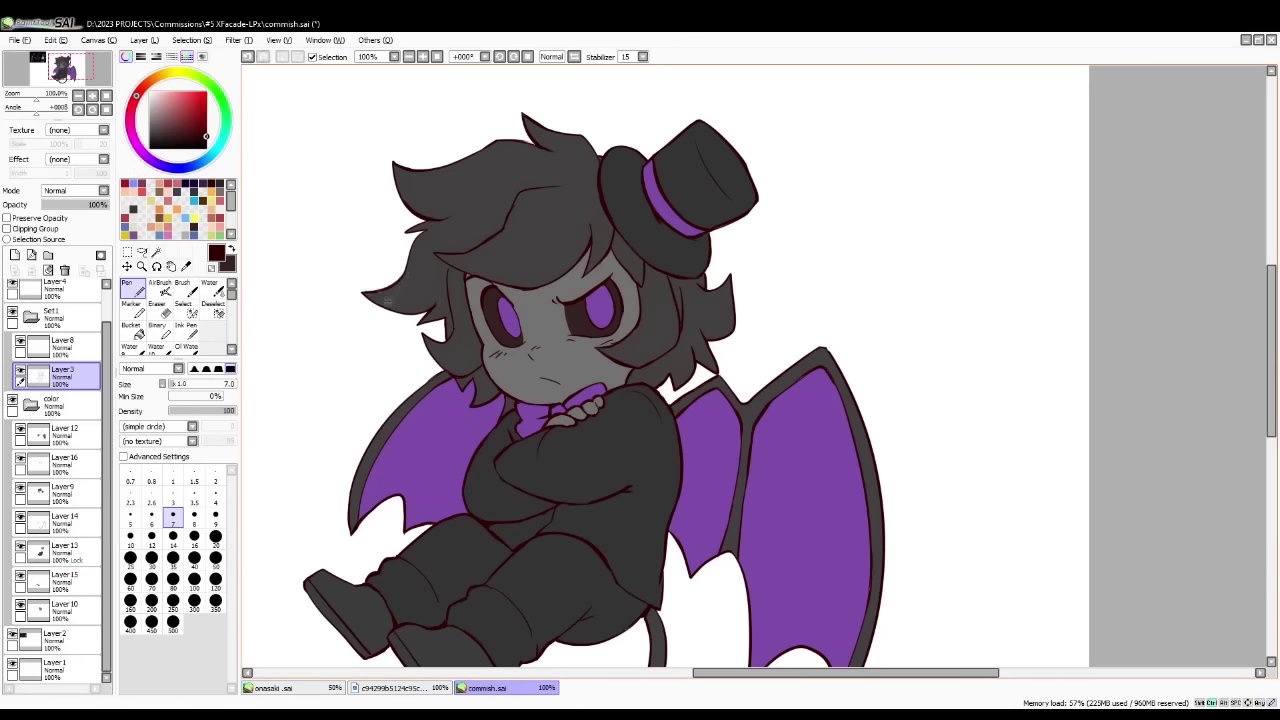
pyautogui.moveTo(712, 343); pyautogui.dragTo(733, 331)
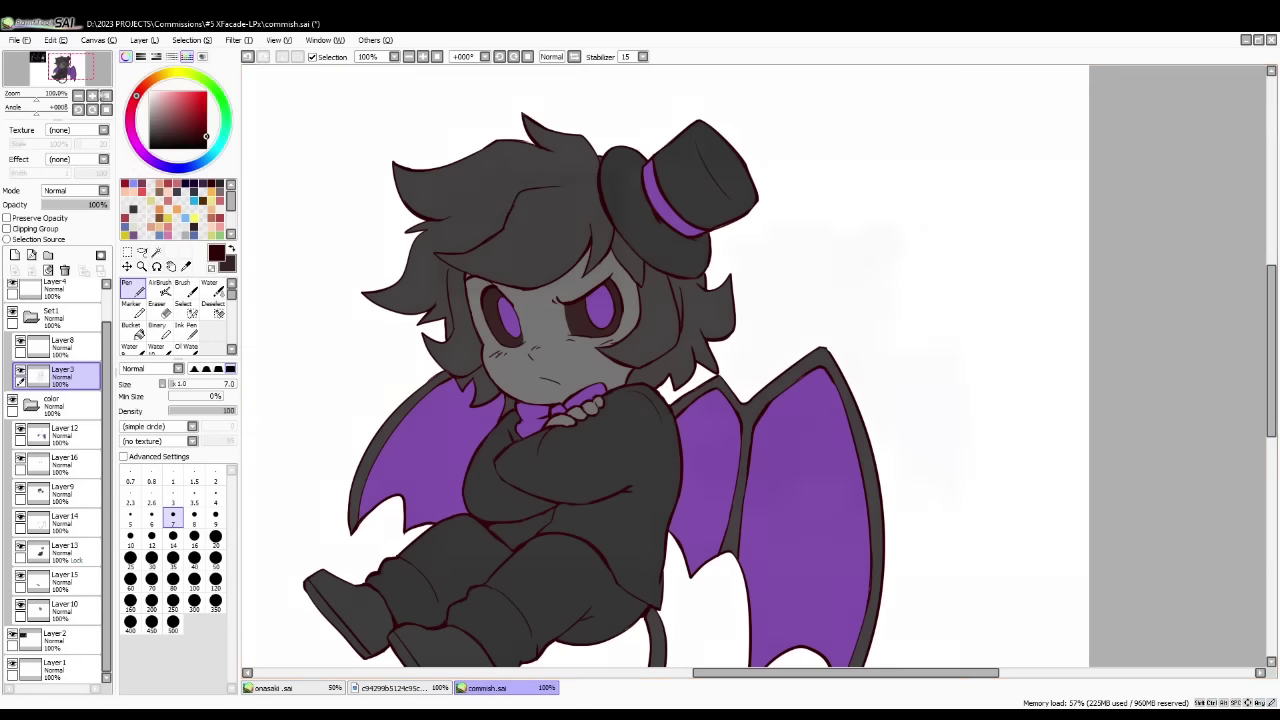
# - Try cropping the canvas to a rectangular selection tightly around the character, and undo the crop
pyautogui.press('Home')
pyautogui.press('m')
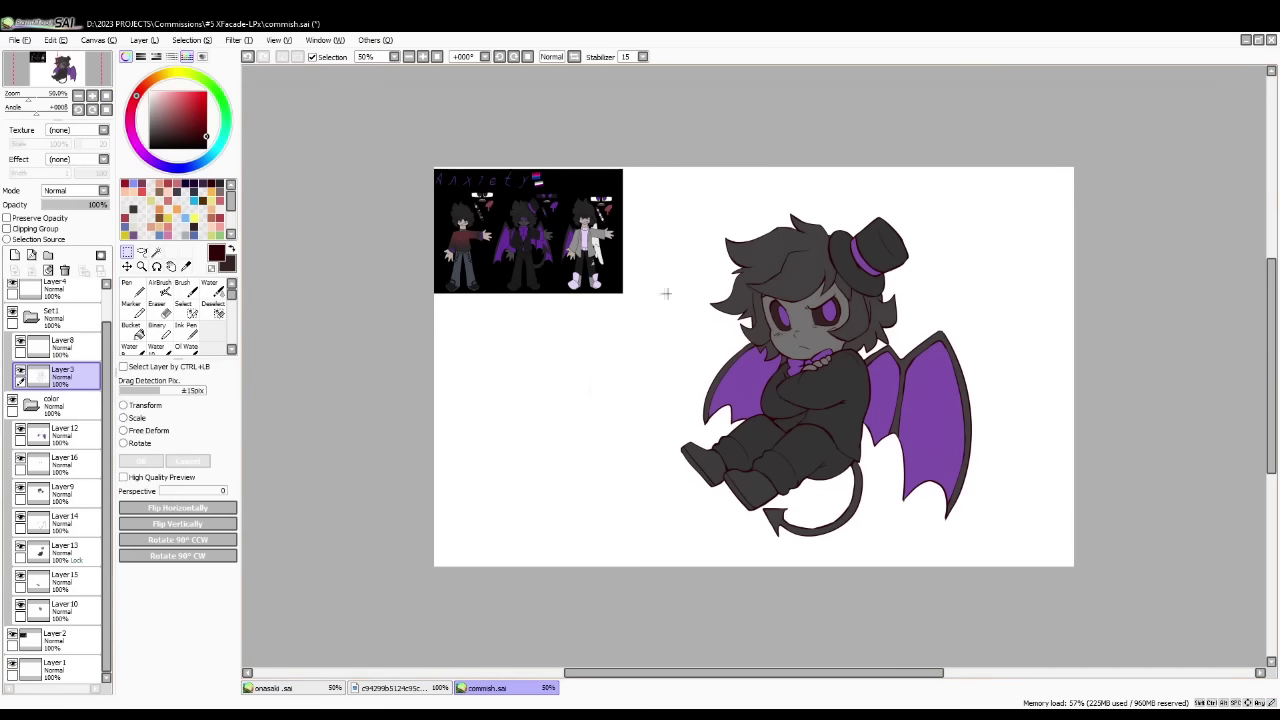
pyautogui.moveTo(660, 186); pyautogui.dragTo(1003, 557)
pyautogui.click(98, 40)
pyautogui.click(130, 84)
pyautogui.click(19, 40)
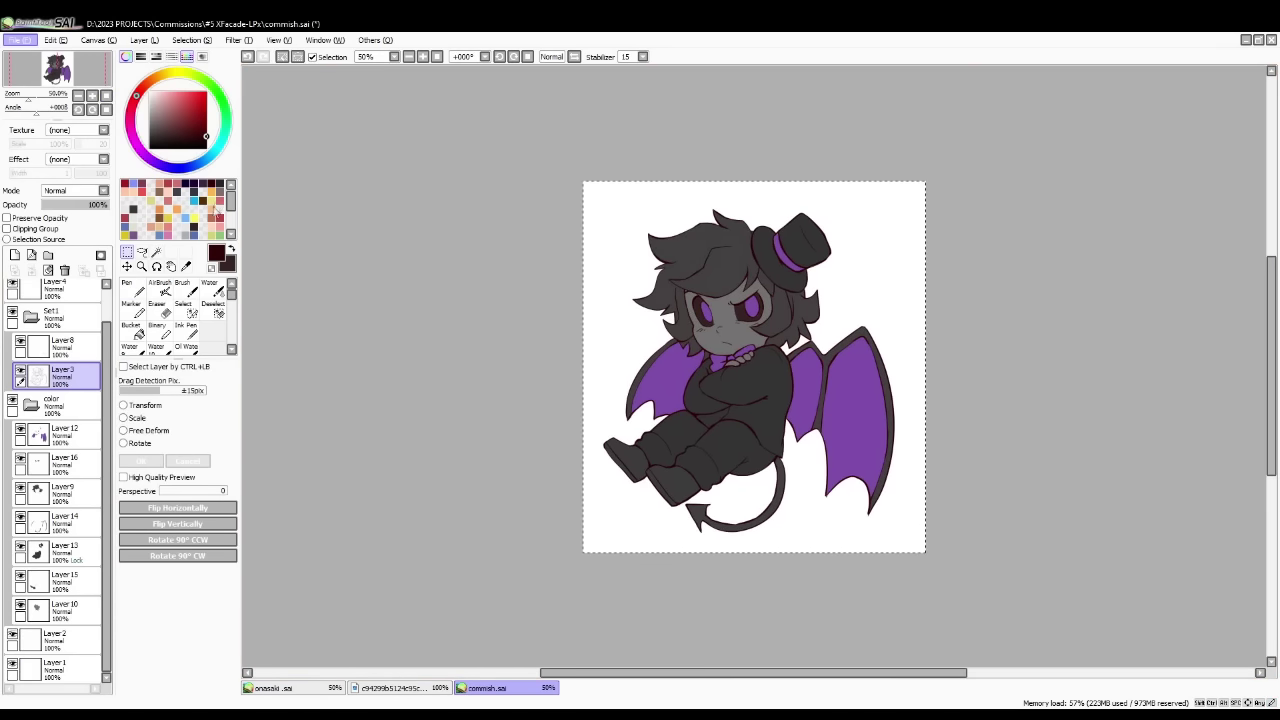
pyautogui.click(45, 125)
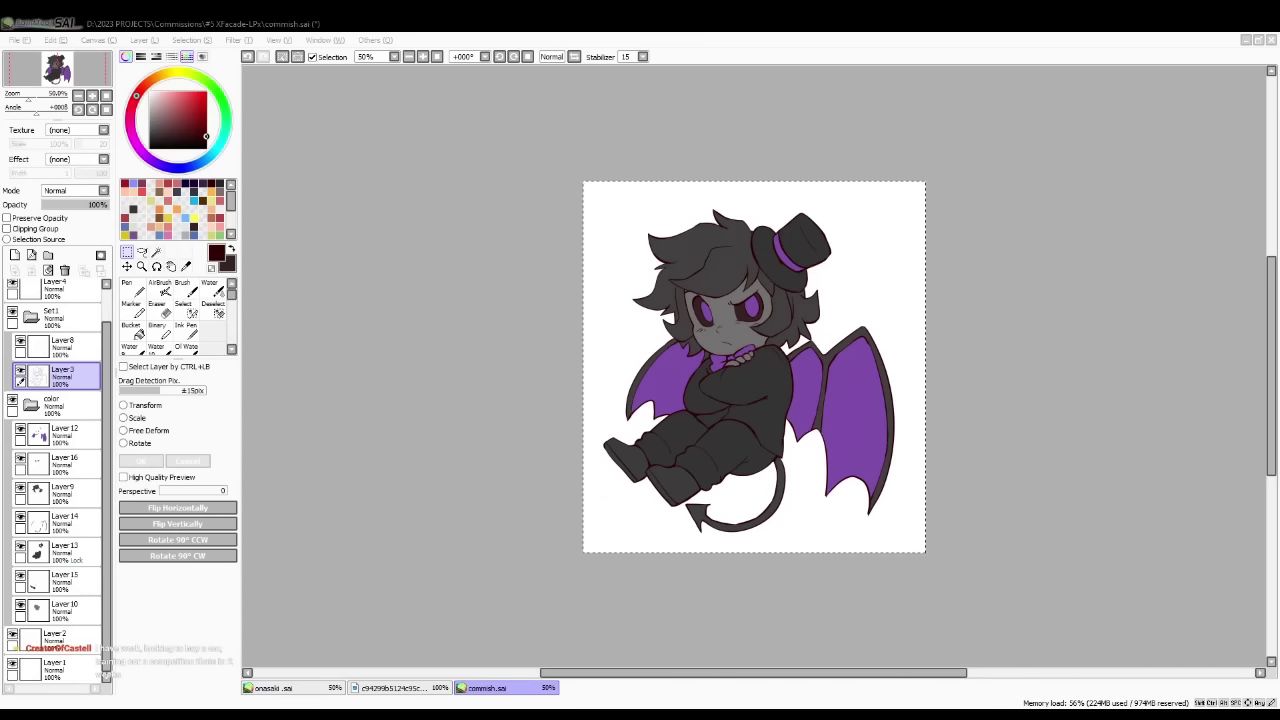
pyautogui.click(483, 515)
pyautogui.hotkey('ctrl', 'z')
pyautogui.hotkey('ctrl', 'z')
# - Crop the canvas to a full-height area around the character and hide the reference sheet layer, Layer2
pyautogui.click(106, 80)
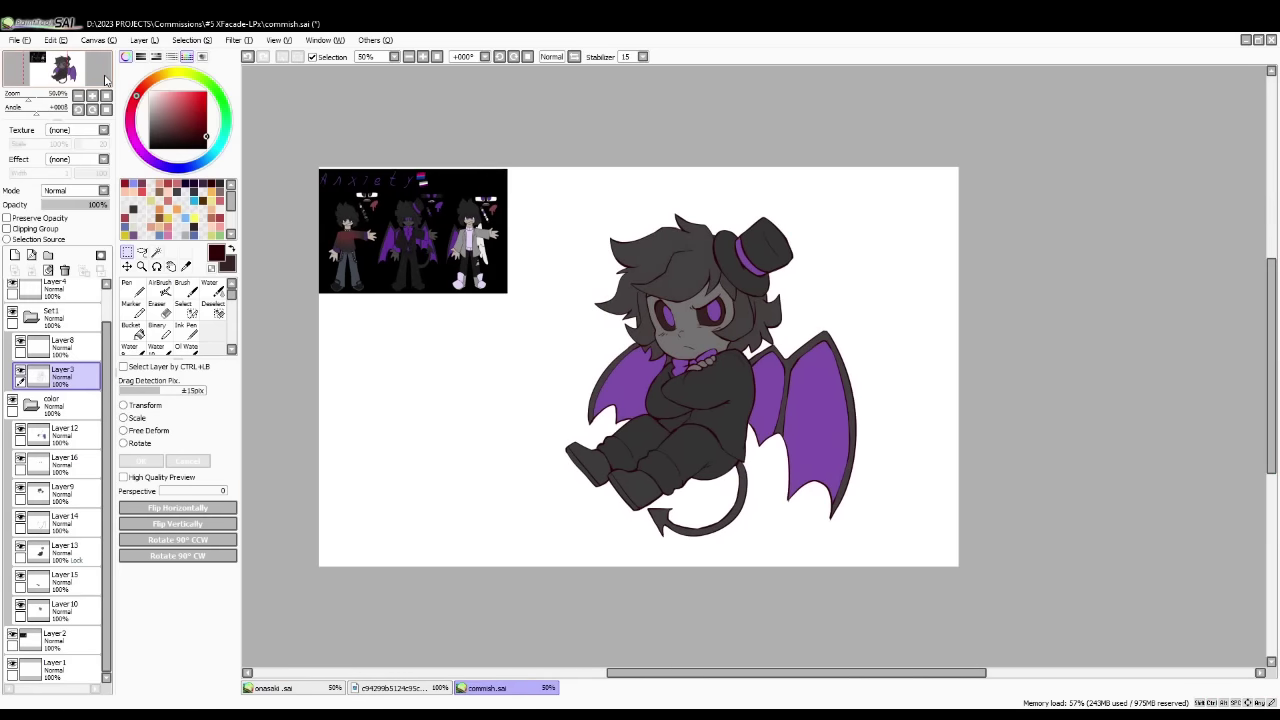
pyautogui.click(12, 634)
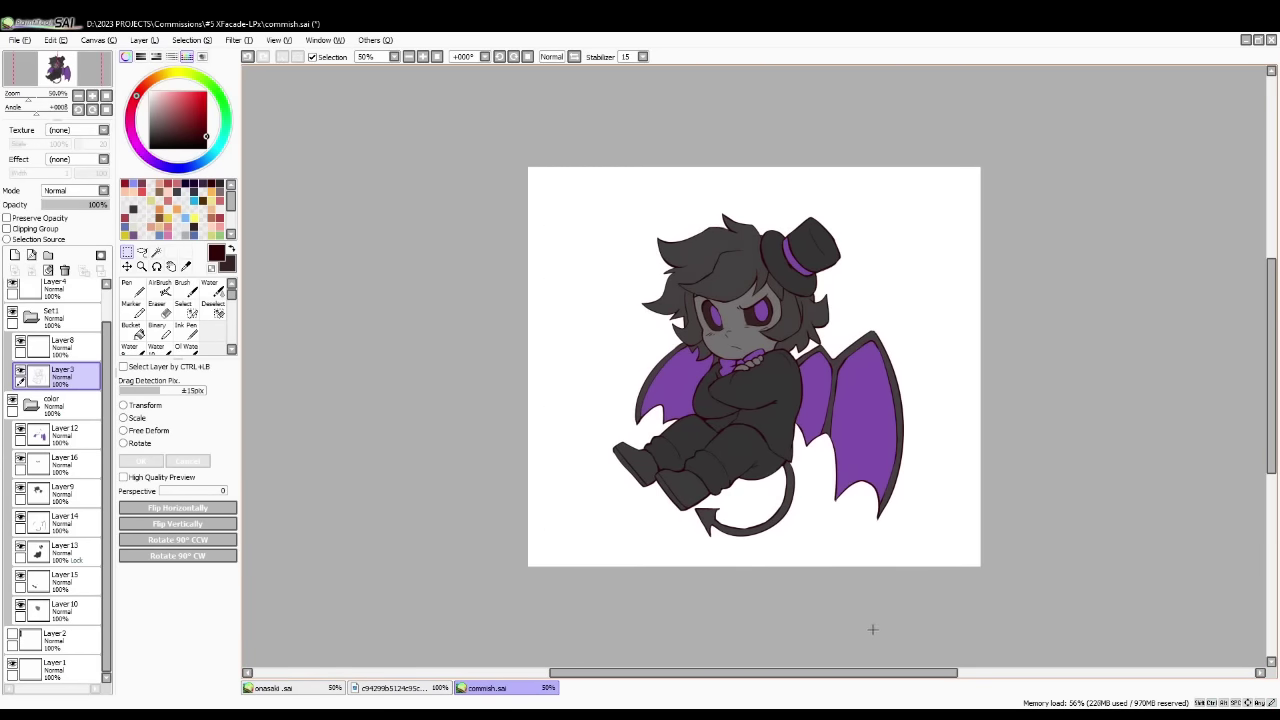
pyautogui.hotkey('alt', 'Tab')
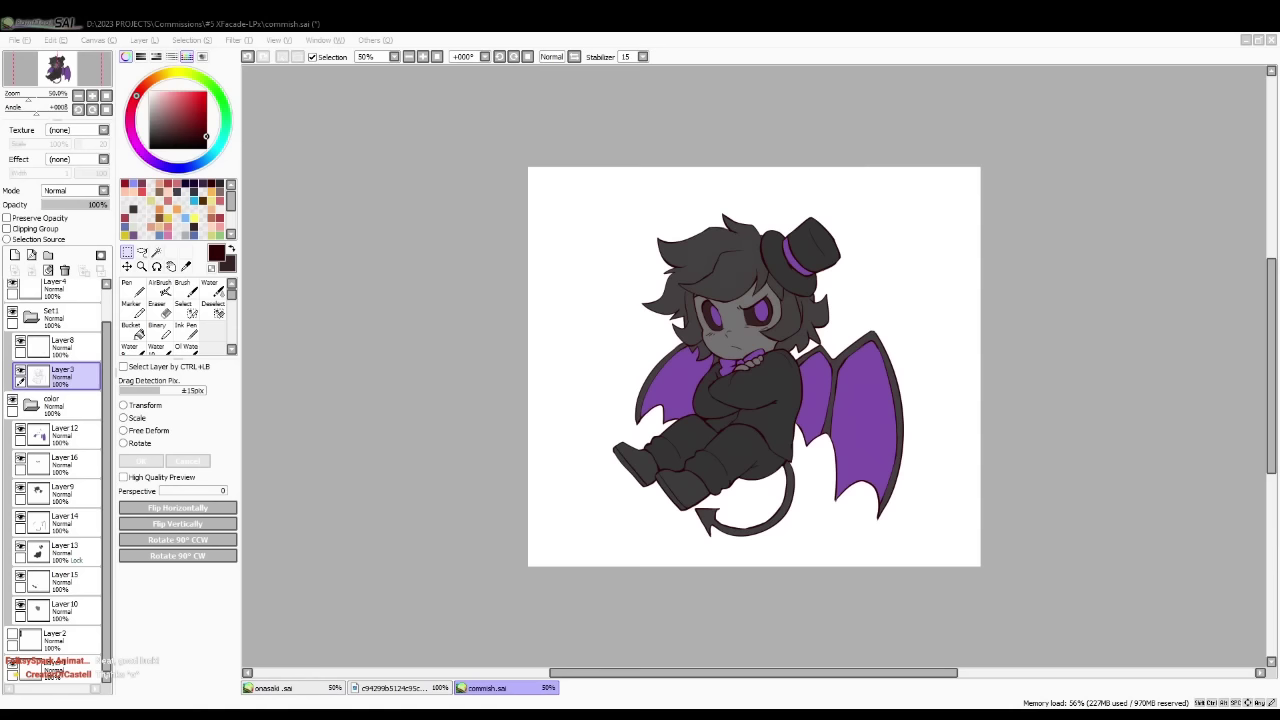
# - Add a new layer above the color folder and make it a clipping group
pyautogui.click(62, 406)
pyautogui.click(15, 255)
pyautogui.click(18, 229)
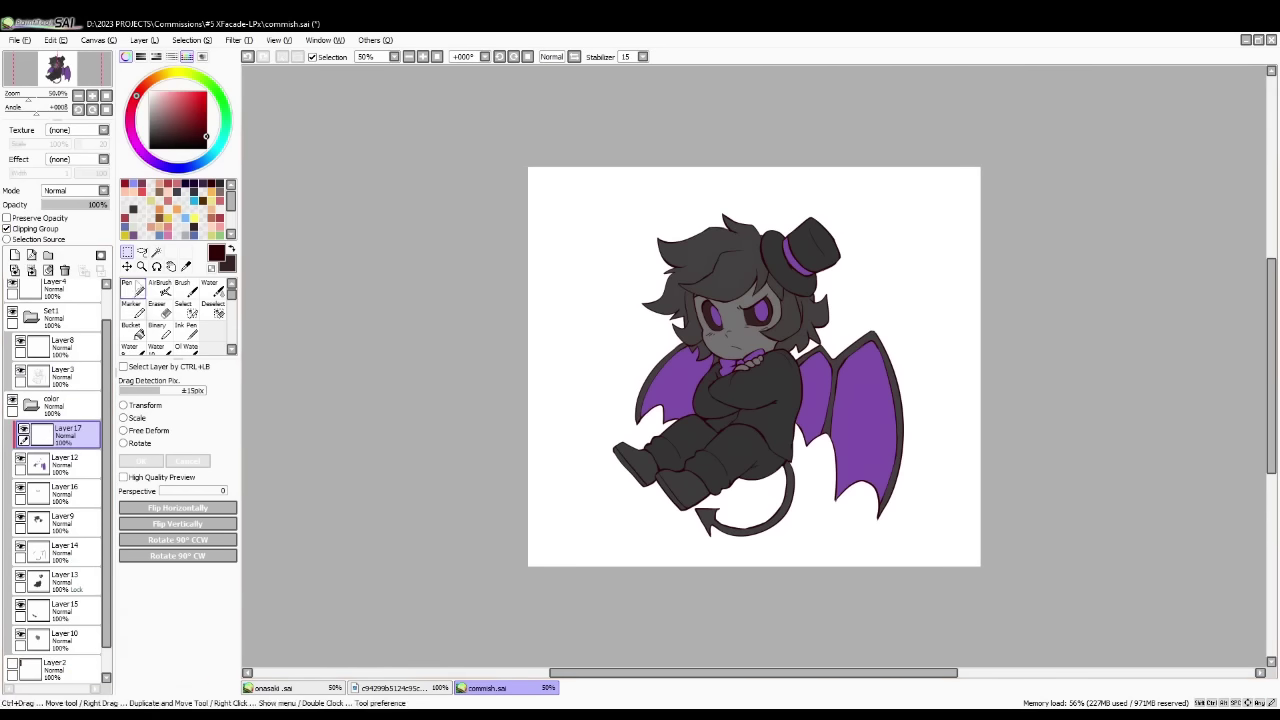
# - Add a layer set to Luminosity above the Set1 folder, with the pen color sampled from the purple iris
pyautogui.click(132, 290)
pyautogui.scroll(3, 754, 367)
pyautogui.moveTo(850, 230); pyautogui.dragTo(760, 343)
pyautogui.click(62, 346)
pyautogui.click(15, 255)
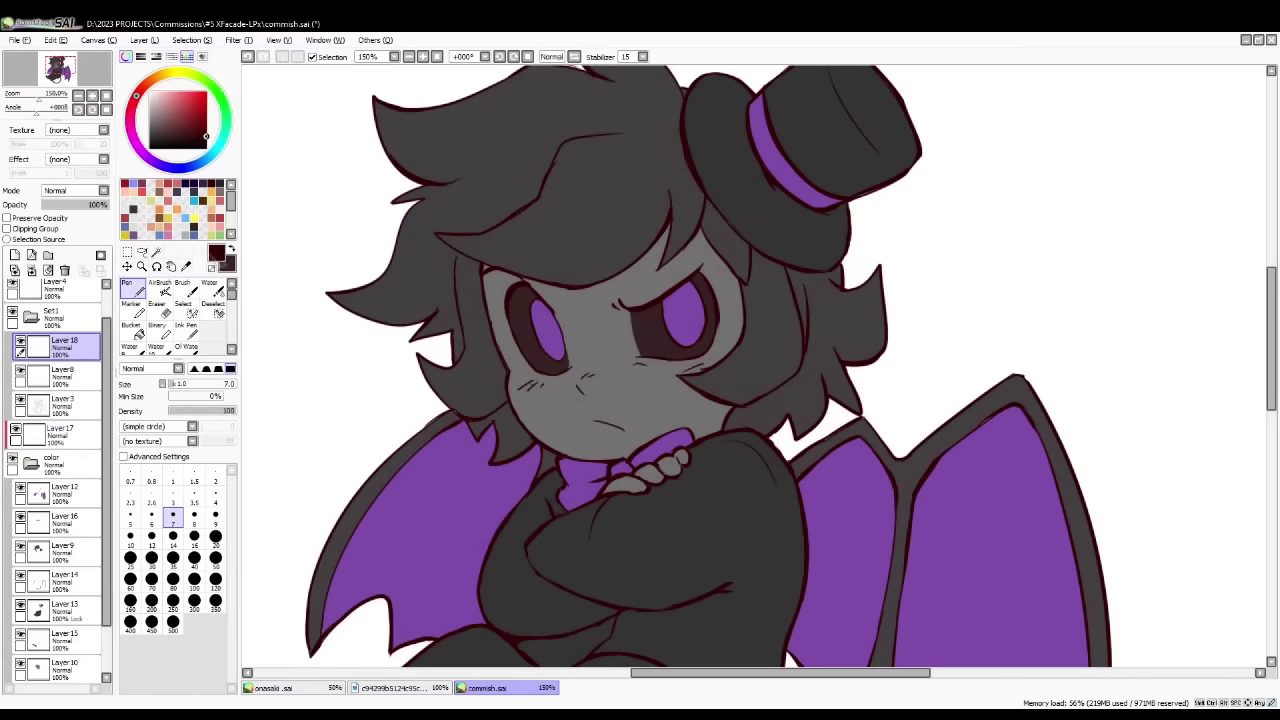
pyautogui.keyDown('alt'); pyautogui.click(685, 318); pyautogui.keyUp('alt')
pyautogui.click(75, 190)
pyautogui.click(70, 244)
pyautogui.moveTo(66, 350); pyautogui.dragTo(55, 308)
# - Paint small white highlights in both eyes on a new layer above the Set1 folder, and delete the Luminosity layer
pyautogui.click(150, 92)
pyautogui.click(15, 255)
pyautogui.moveTo(531, 315); pyautogui.dragTo(537, 317)
pyautogui.hotkey('ctrl', 'z')
pyautogui.hotkey('ctrl', 'z')
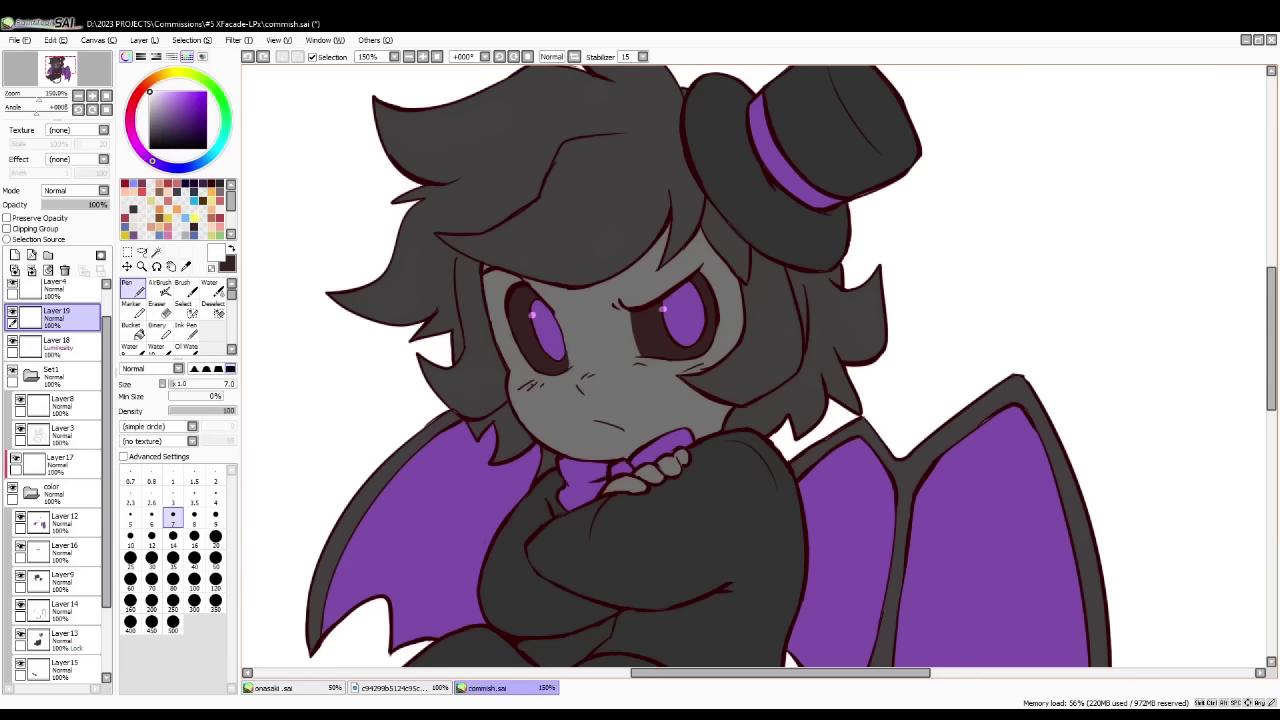
pyautogui.click(65, 346)
pyautogui.click(65, 271)
pyautogui.moveTo(663, 309); pyautogui.dragTo(665, 311)
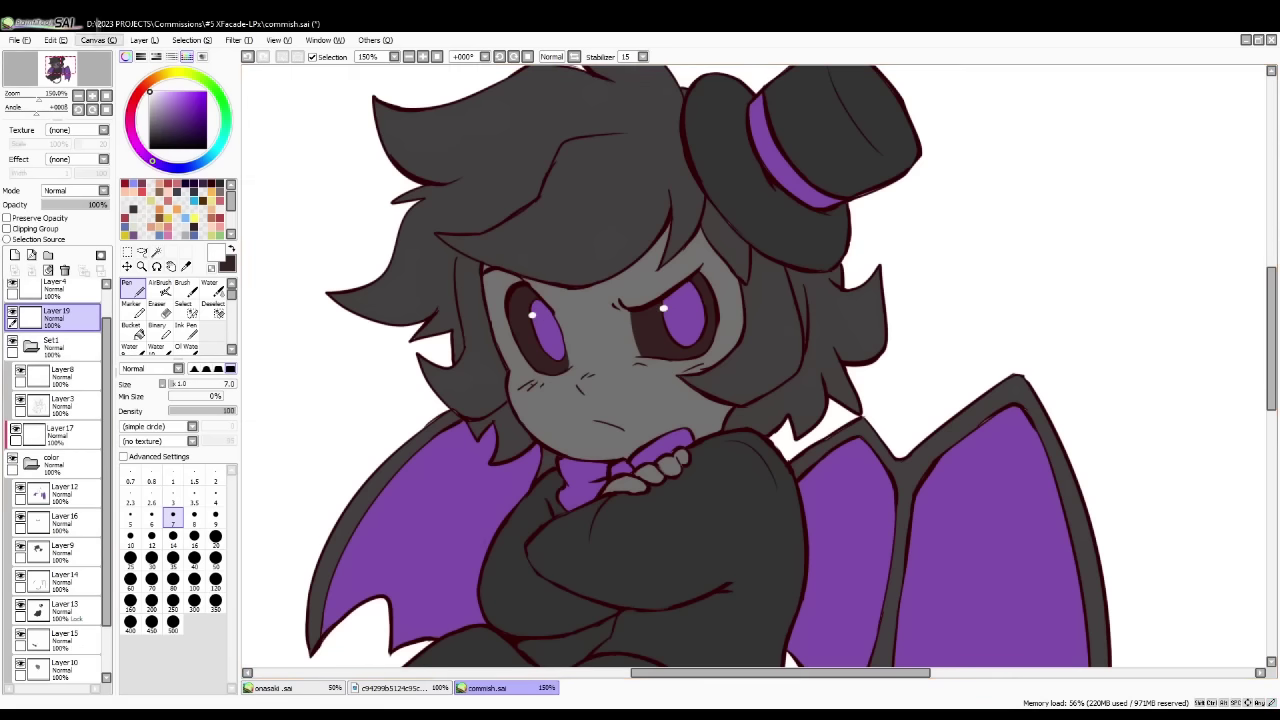
# - Add an unclipped Luminosity layer above the Set1 folder, and set up a size 20 airbrush in the sampled iris purple
pyautogui.scroll(-2, 665, 311)
pyautogui.scroll(1, 665, 311)
pyautogui.click(64, 376)
pyautogui.click(15, 255)
pyautogui.click(7, 229)
pyautogui.click(72, 250)
pyautogui.rightClick(616, 345)
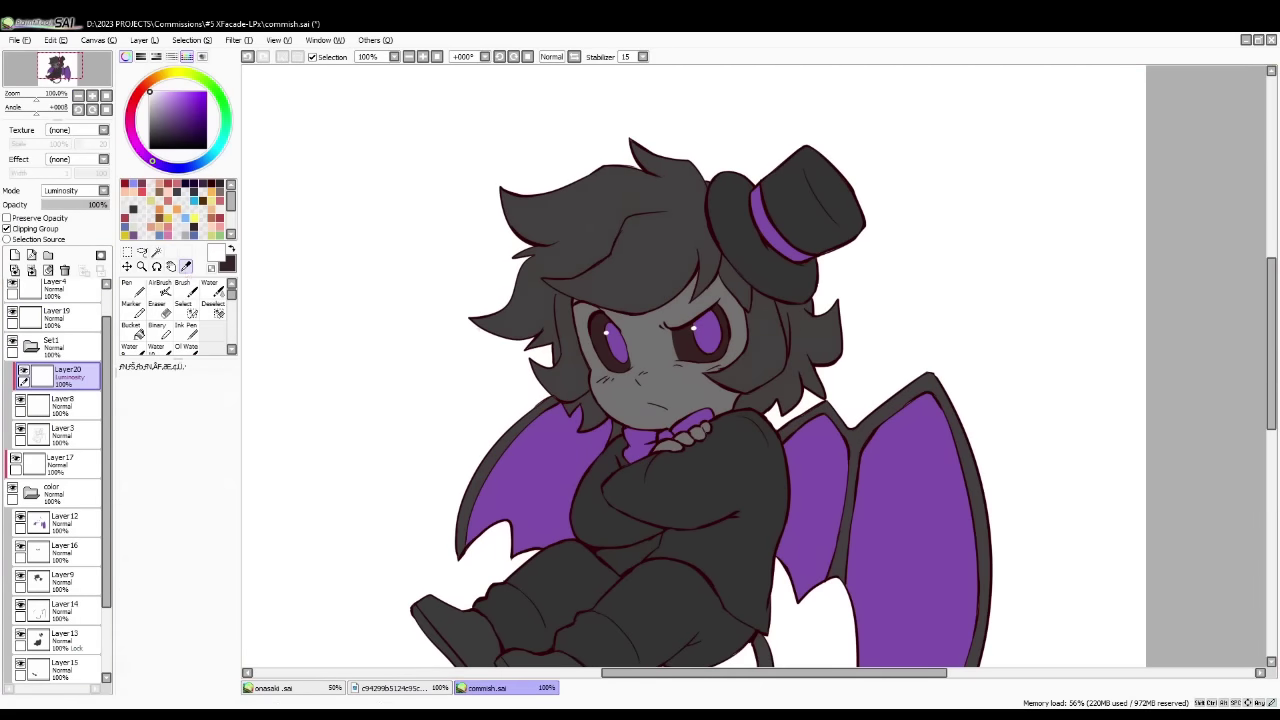
pyautogui.click(160, 288)
pyautogui.click(216, 539)
pyautogui.moveTo(68, 378); pyautogui.dragTo(55, 342)
pyautogui.click(36, 230)
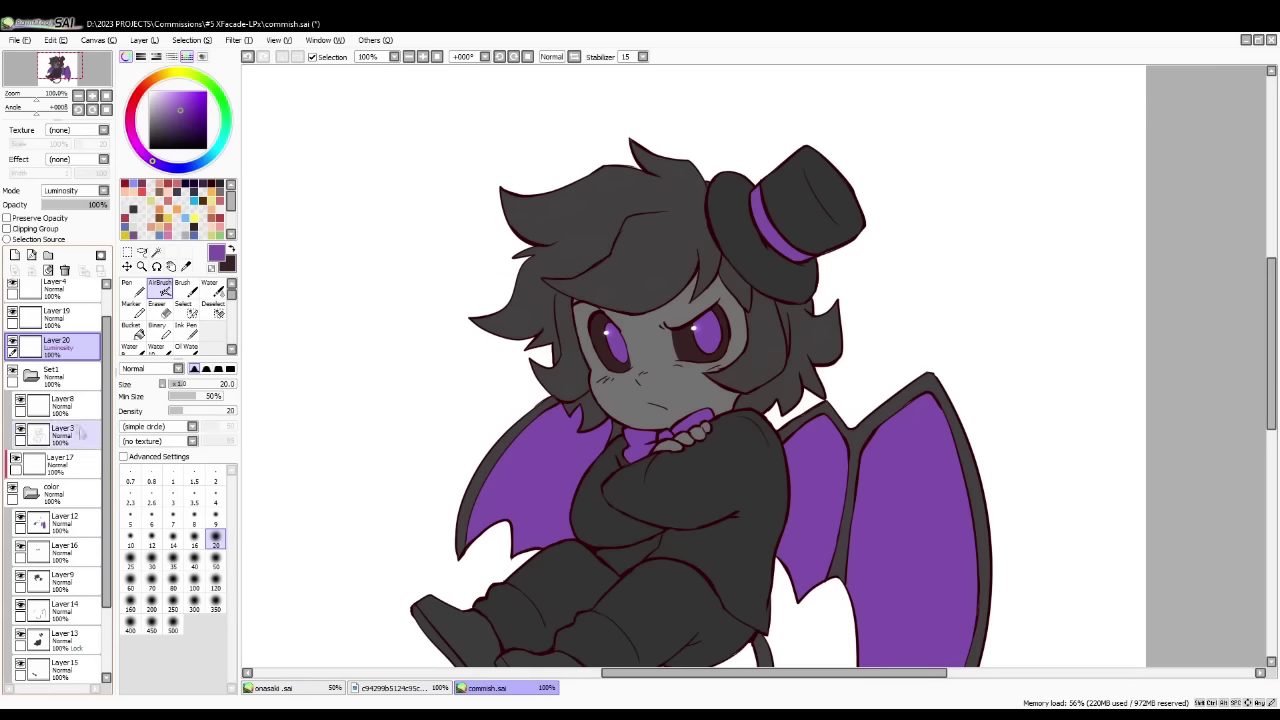
# - Set the clipped Layer17 to Multiply at 41% opacity and shade the eye under the frowning brow in dark purple with a size 7 pen
pyautogui.click(60, 462)
pyautogui.click(206, 182)
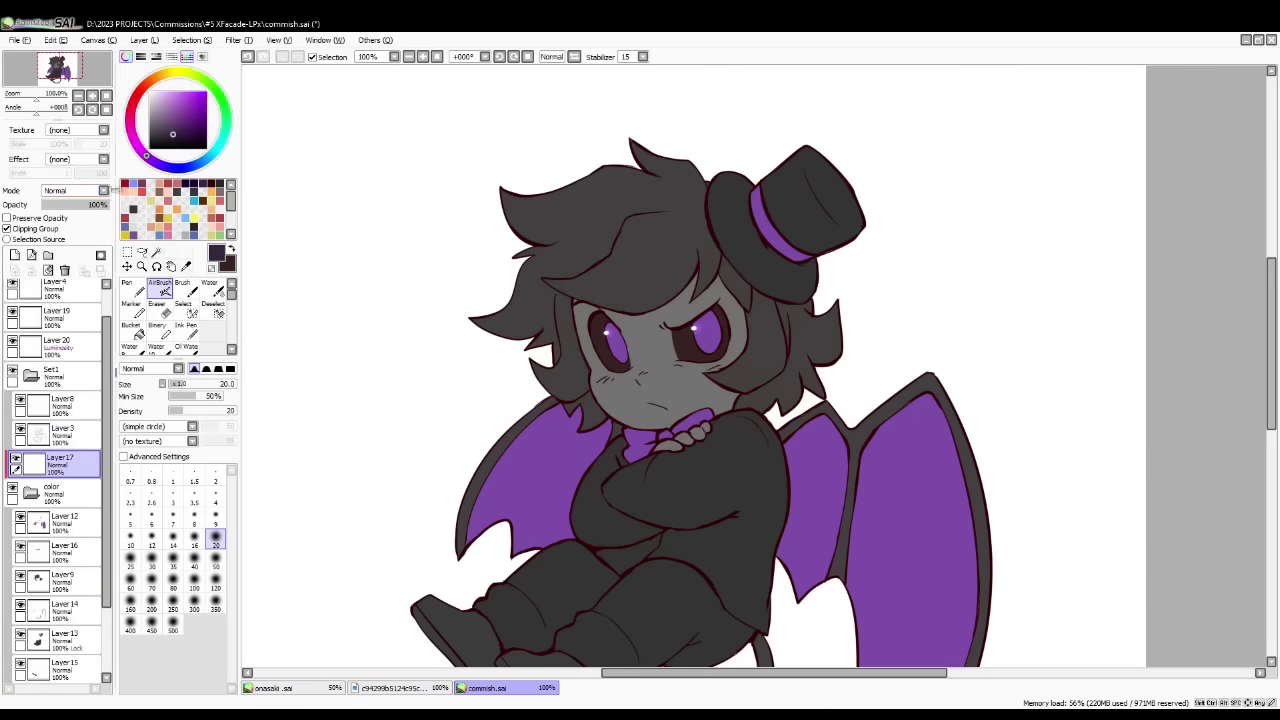
pyautogui.click(130, 289)
pyautogui.click(68, 204)
pyautogui.scroll(2, 754, 366)
pyautogui.moveTo(597, 301); pyautogui.dragTo(699, 286)
pyautogui.click(103, 190)
pyautogui.click(66, 213)
pyautogui.moveTo(595, 309); pyautogui.dragTo(589, 326)
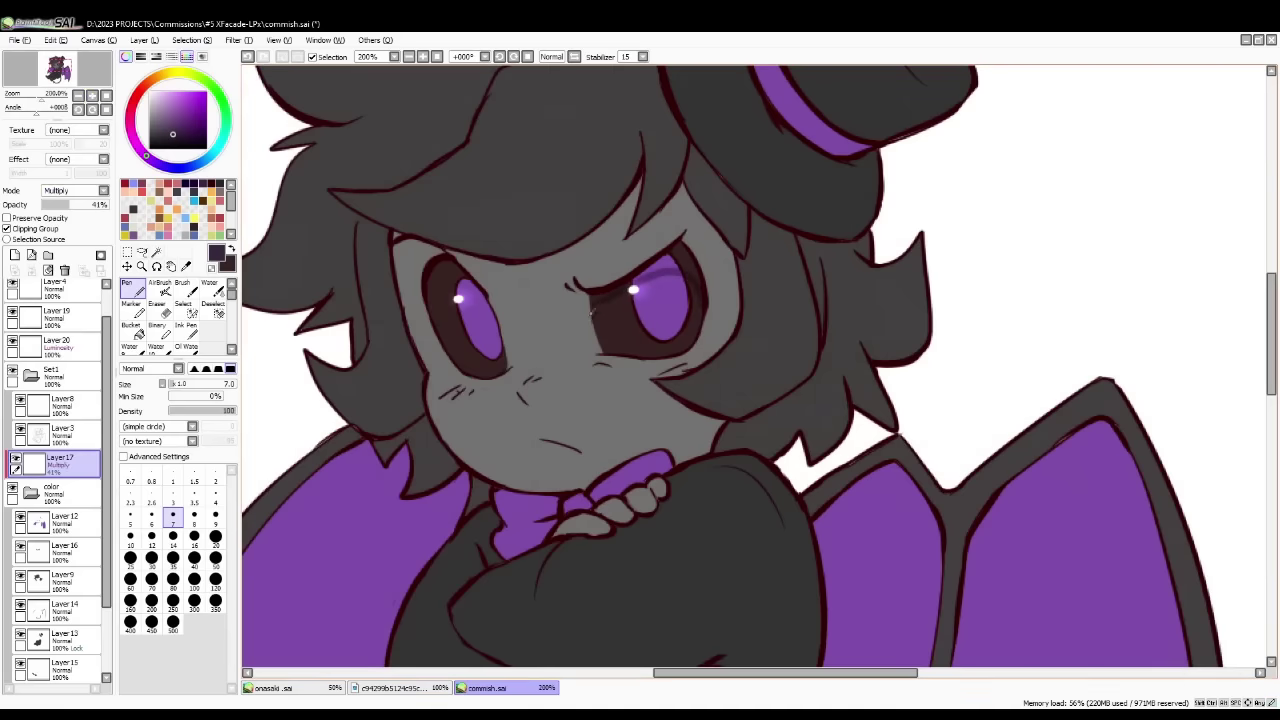
pyautogui.moveTo(605, 302); pyautogui.dragTo(590, 332)
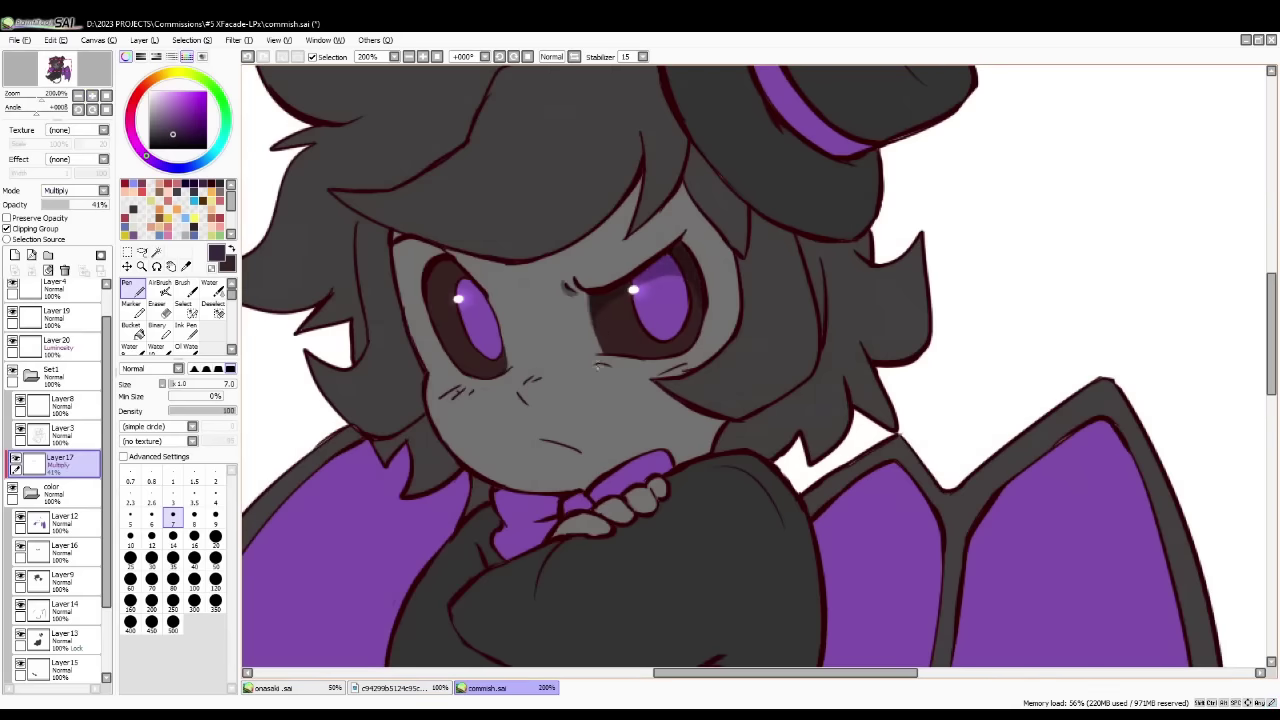
# - Shade the upper part of the other eye on the Multiply layer, cleaning up the shadow's edge
pyautogui.click(157, 332)
pyautogui.moveTo(438, 318); pyautogui.dragTo(432, 370)
pyautogui.hotkey('ctrl', 'z')
pyautogui.press('x')
pyautogui.click(64, 523)
pyautogui.press('n')
pyautogui.moveTo(442, 318)
pyautogui.mouseDown()
pyautogui.moveTo(438, 334)
pyautogui.moveTo(492, 316)
pyautogui.mouseUp()
pyautogui.click(62, 464)
pyautogui.press('x')
pyautogui.moveTo(437, 276); pyautogui.dragTo(519, 334)
pyautogui.press('e')
pyautogui.press('pagedown')
pyautogui.press('n')
pyautogui.hotkey('ctrl', 'z')
# - Choose a dark red-brown shadow color and try recoloring the eye shading with a size 500 pen with opacity preserved
pyautogui.click(7, 218)
pyautogui.press('x')
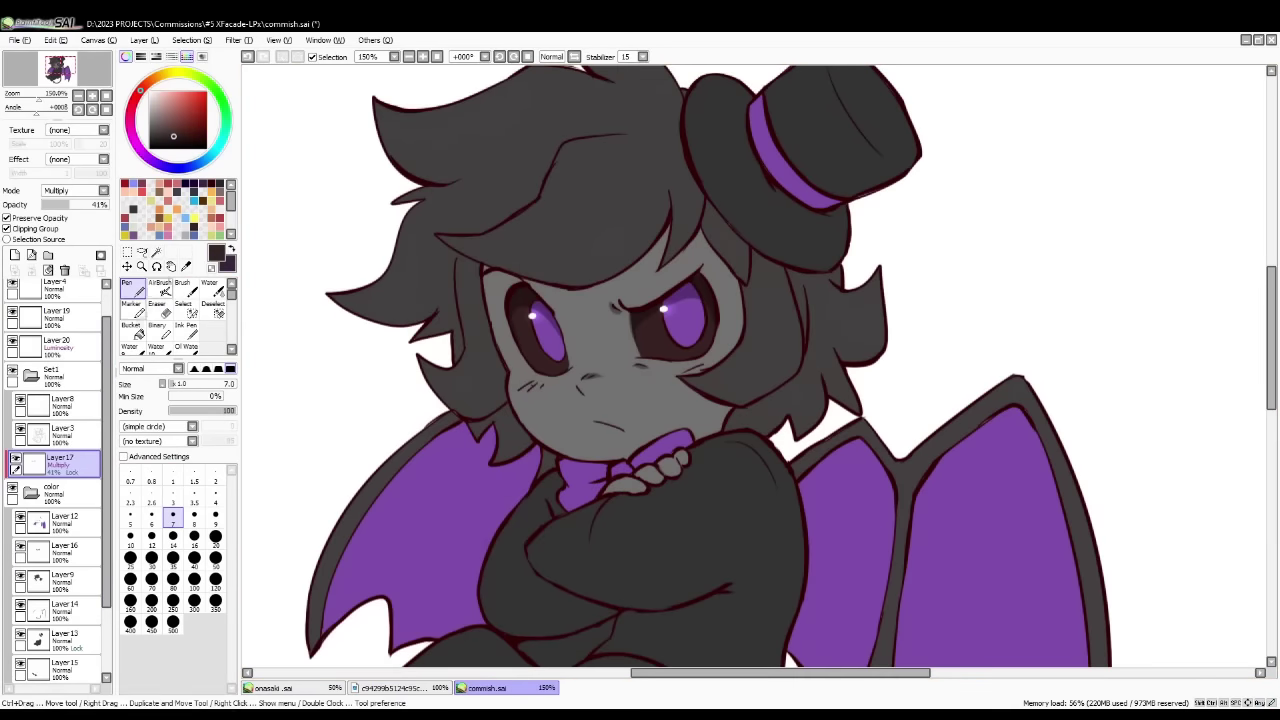
pyautogui.click(173, 623)
pyautogui.click(206, 136)
pyautogui.moveTo(667, 312); pyautogui.dragTo(680, 340)
pyautogui.hotkey('ctrl', 'z')
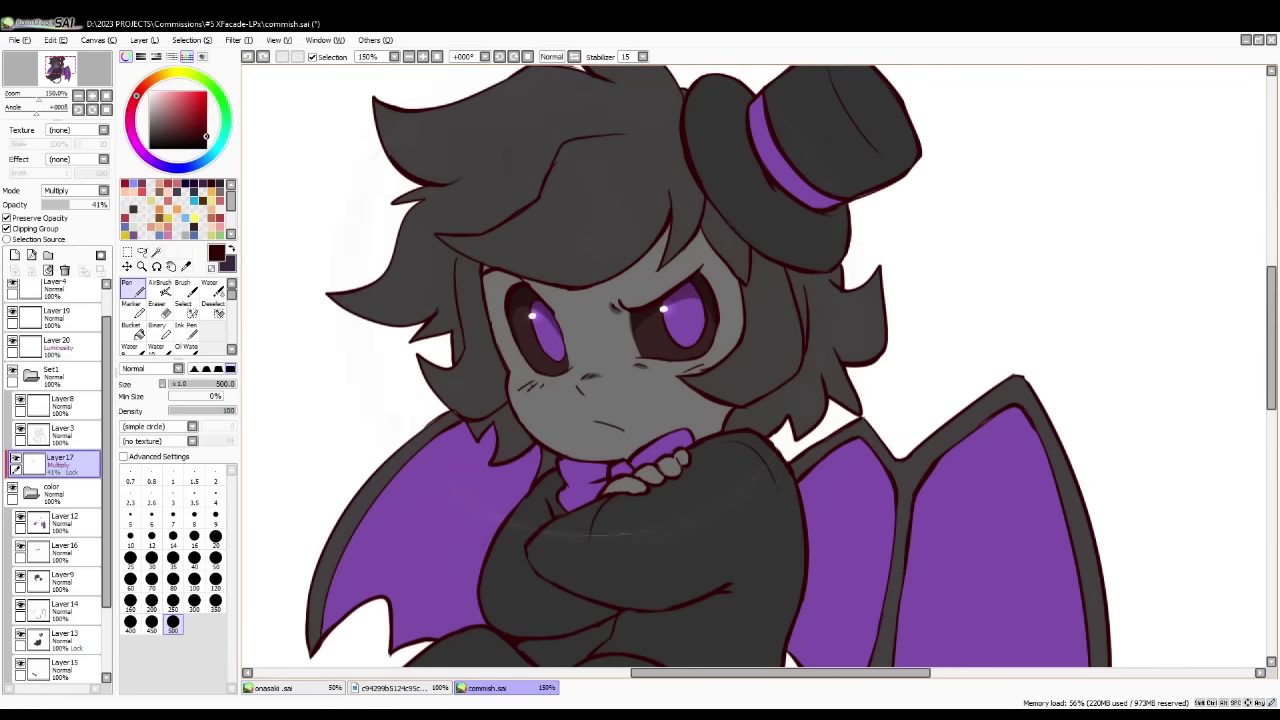
# - Turn off opacity preservation and shade the forehead beneath the bangs on the Multiply layer with a size 20 pen
pyautogui.click(7, 218)
pyautogui.click(128, 266)
pyautogui.click(132, 288)
pyautogui.click(215, 538)
pyautogui.moveTo(656, 252)
pyautogui.mouseDown()
pyautogui.moveTo(503, 317)
pyautogui.moveTo(598, 290)
pyautogui.mouseUp()
pyautogui.moveTo(508, 316)
pyautogui.mouseDown()
pyautogui.moveTo(495, 312)
pyautogui.moveTo(499, 275)
pyautogui.mouseUp()
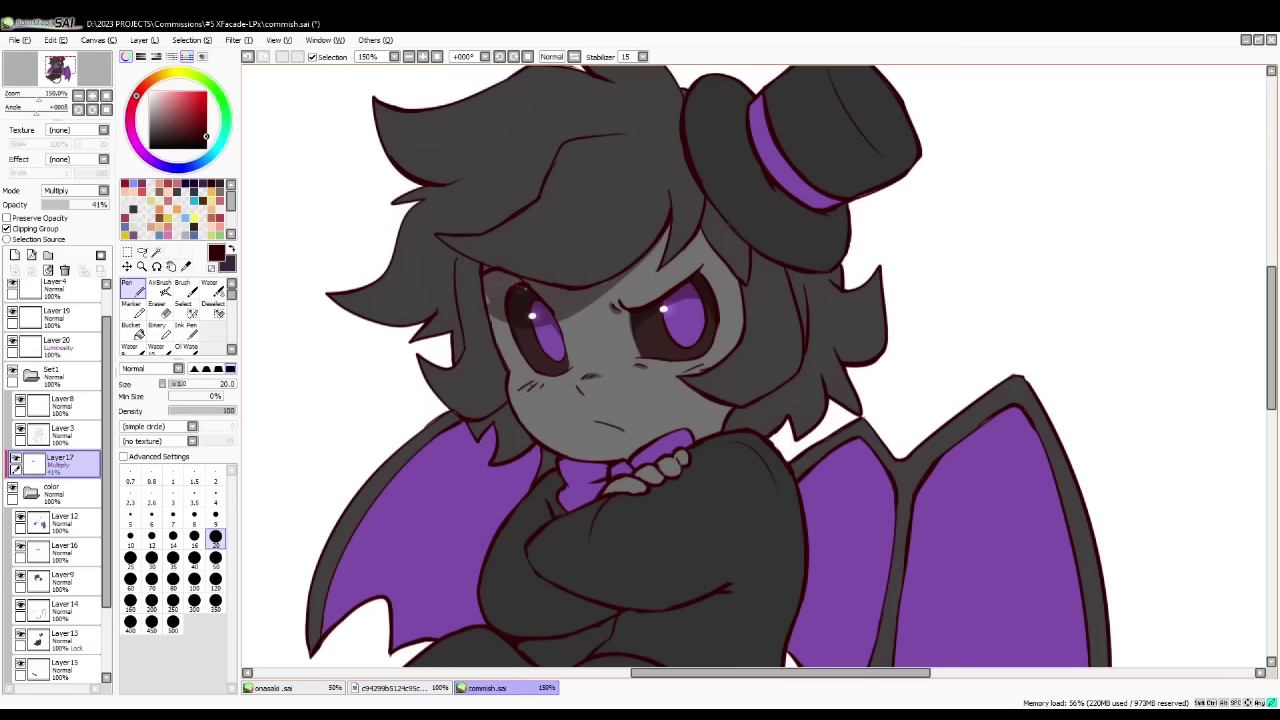
# - Shade the hair lock beside the cheek with a size 14 pen on the Multiply layer
pyautogui.click(172, 537)
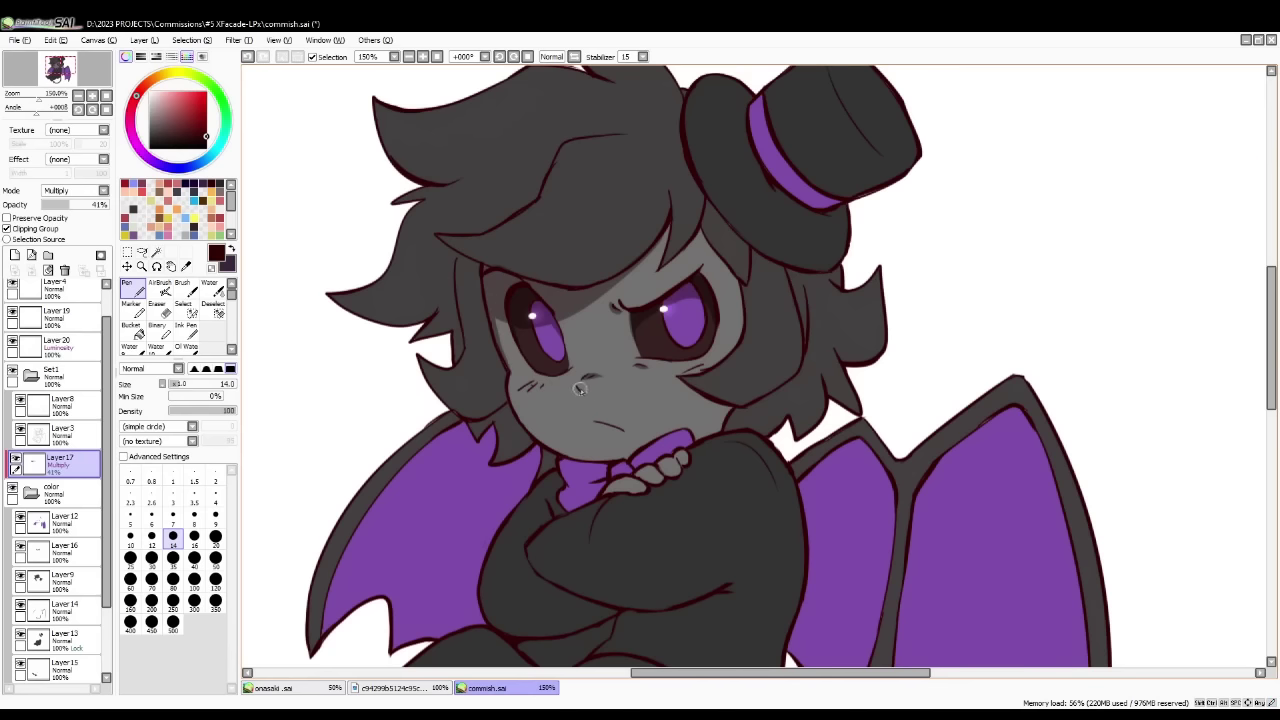
pyautogui.moveTo(448, 400)
pyautogui.mouseDown()
pyautogui.moveTo(477, 425)
pyautogui.moveTo(464, 410)
pyautogui.moveTo(470, 424)
pyautogui.moveTo(500, 366)
pyautogui.mouseUp()
pyautogui.hotkey('ctrl', 'z')
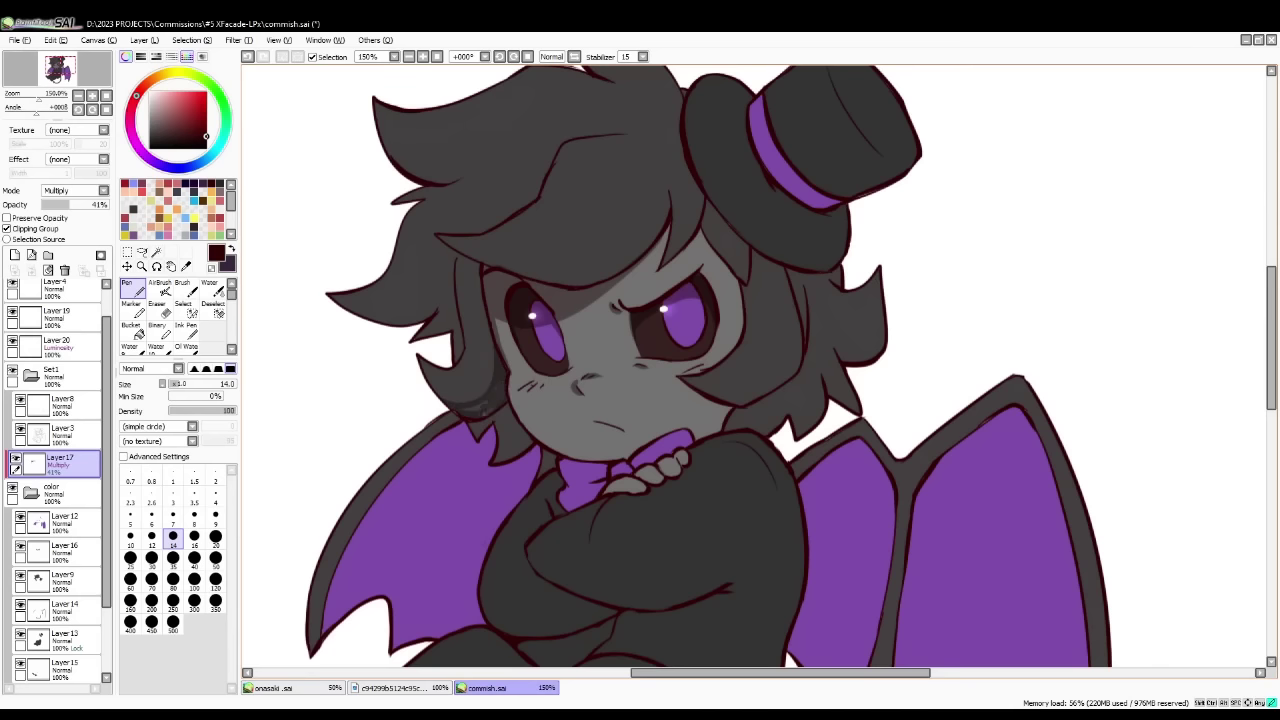
# - Outline the shadow area on the wing behind the character's folded arms and fill the whole wing with the shadow color using Bucket
pyautogui.moveTo(545, 460)
pyautogui.mouseDown()
pyautogui.moveTo(472, 605)
pyautogui.moveTo(400, 640)
pyautogui.moveTo(468, 417)
pyautogui.mouseUp()
pyautogui.click(133, 331)
pyautogui.click(400, 540)
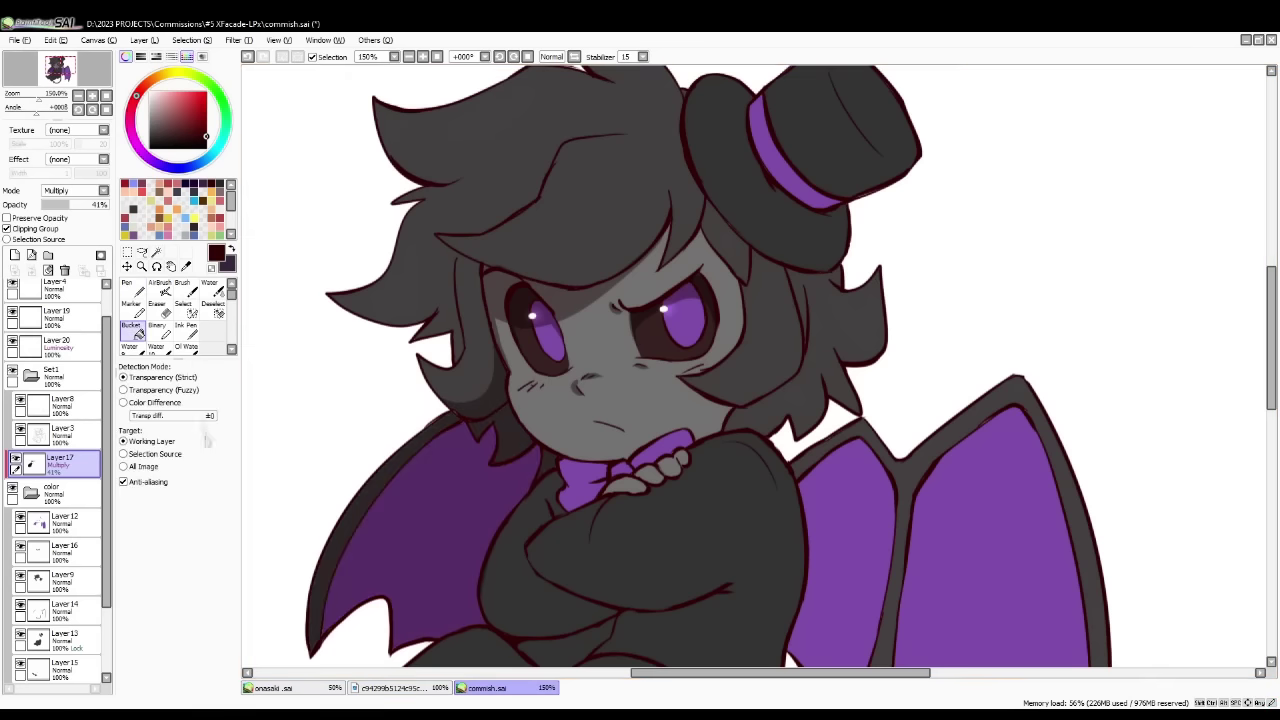
# - Touch up the hair line art on Layer3 and shade the side locks and bangs on the Multiply layer with a size 14 pen
pyautogui.click(60, 432)
pyautogui.click(130, 289)
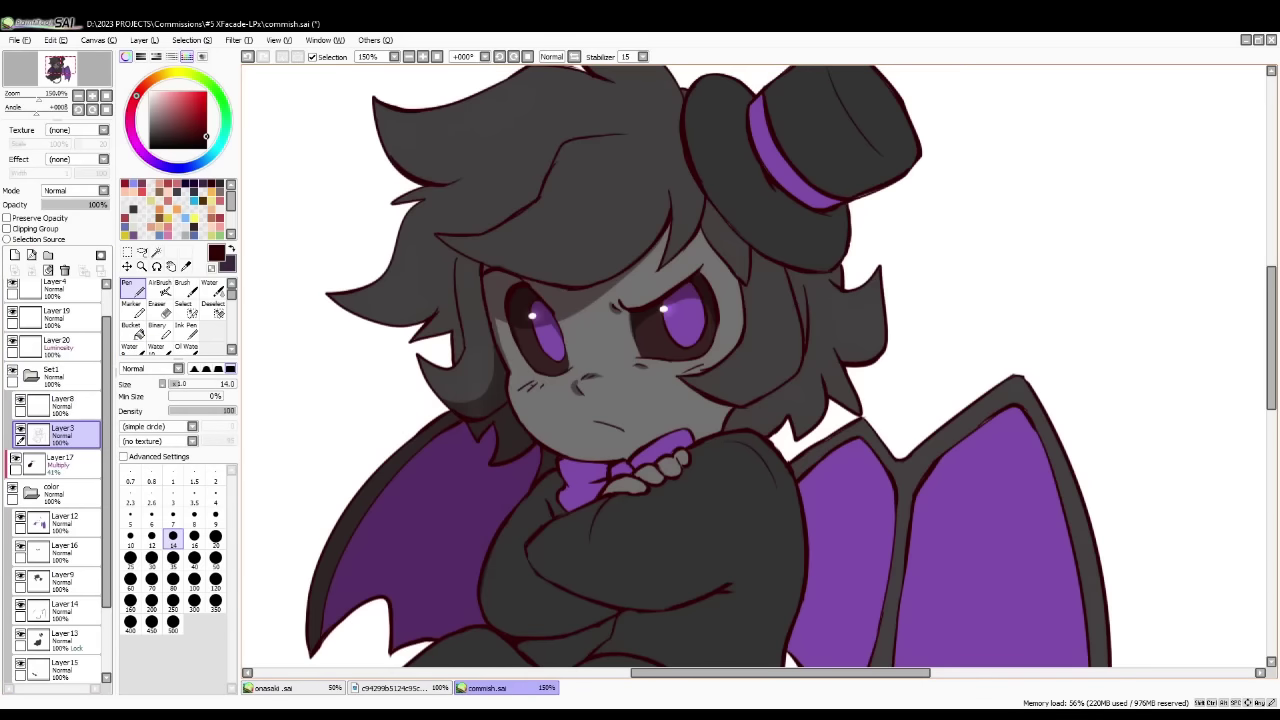
pyautogui.click(60, 463)
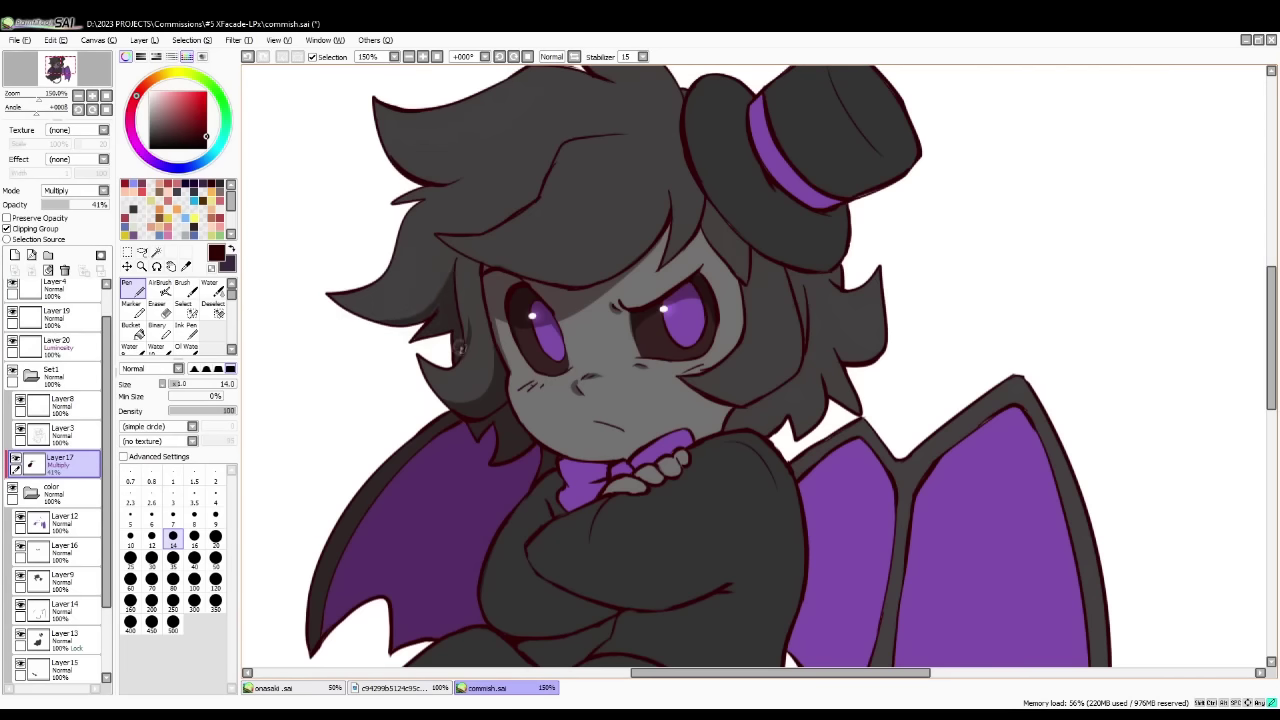
pyautogui.click(64, 435)
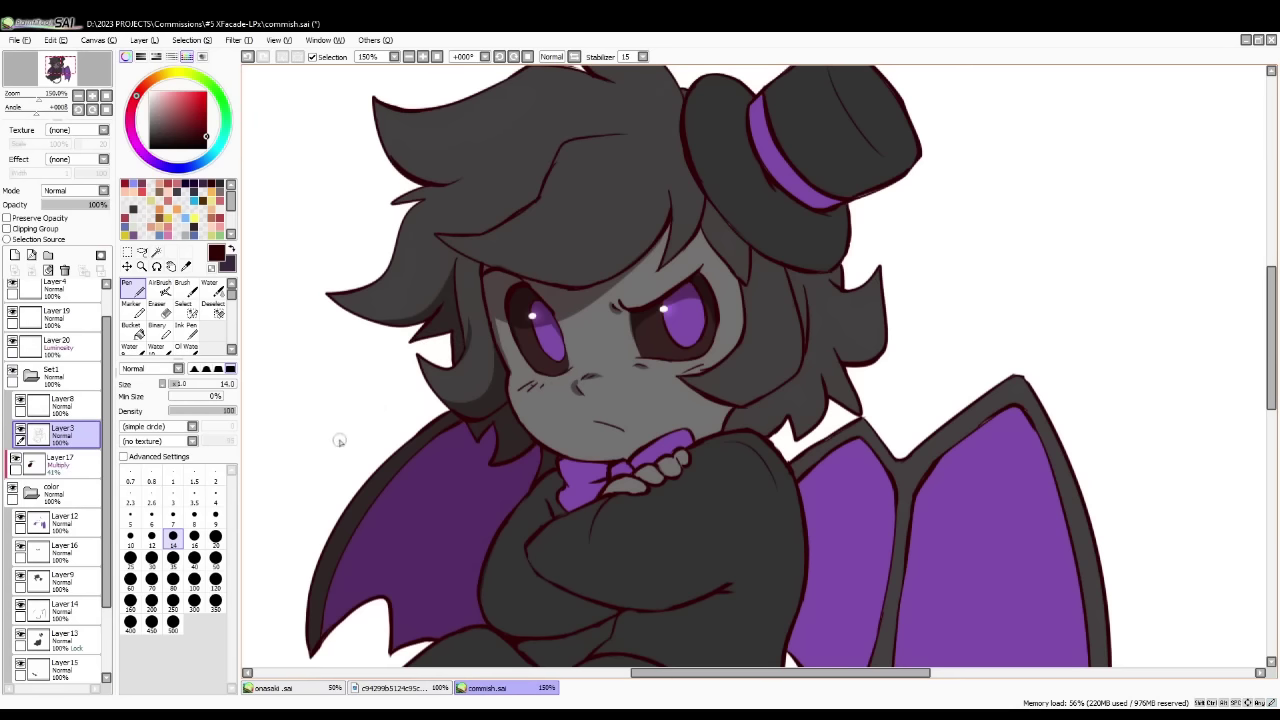
pyautogui.click(60, 462)
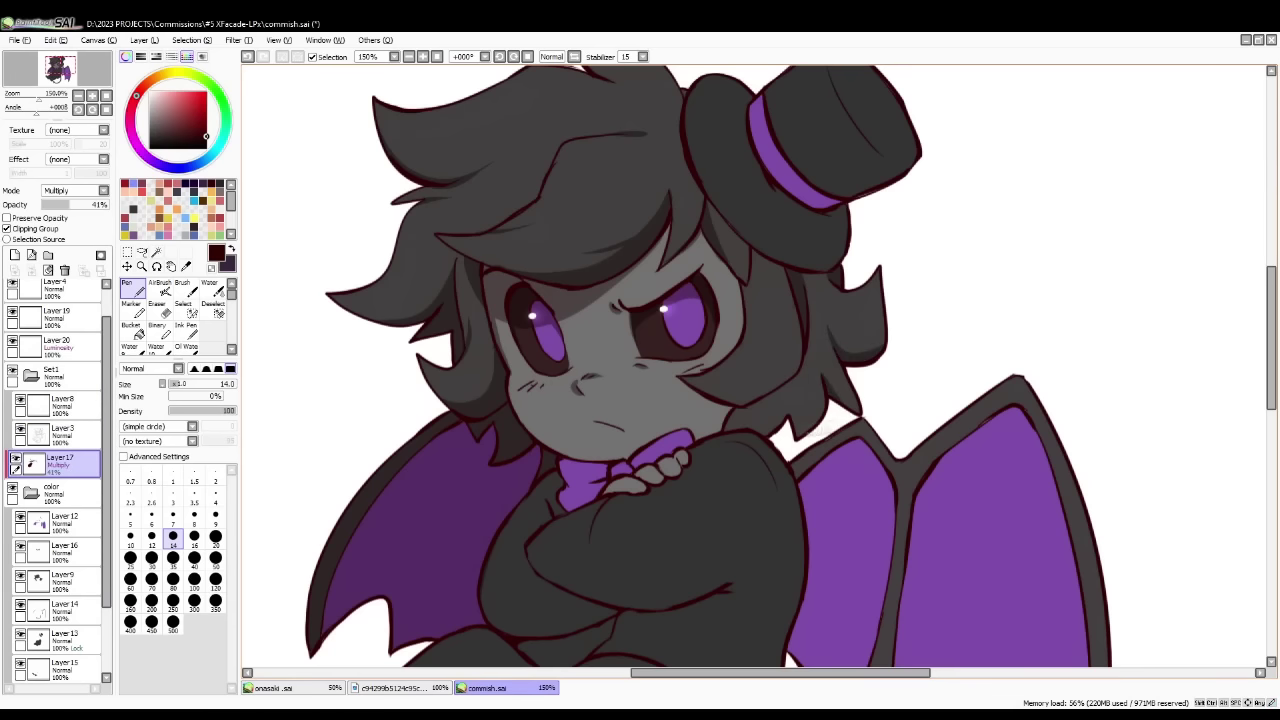
# - Shade the top hat's flat top, its lower edge and the brim beneath the band on the Multiply layer
pyautogui.scroll(3, 643, 190)
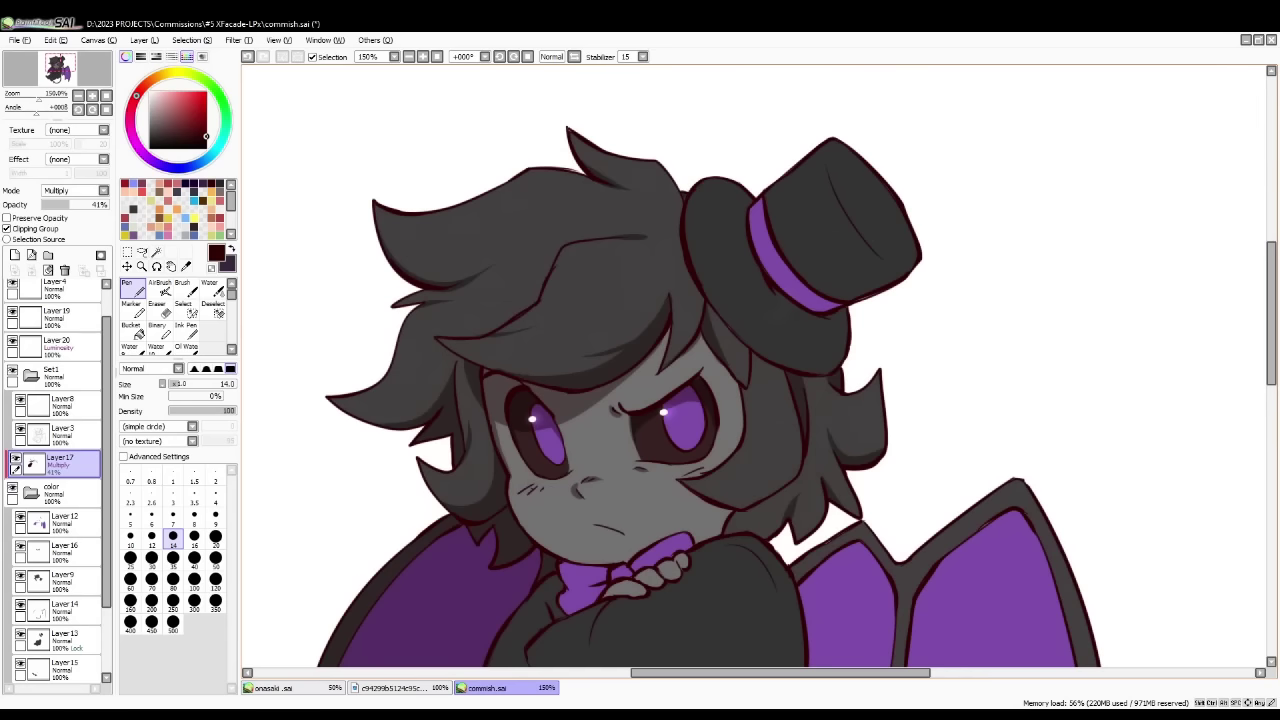
pyautogui.moveTo(793, 297); pyautogui.dragTo(904, 256)
pyautogui.moveTo(834, 148); pyautogui.dragTo(889, 260)
pyautogui.hotkey('ctrl', 'z')
pyautogui.moveTo(838, 152); pyautogui.dragTo(860, 214)
pyautogui.moveTo(784, 297)
pyautogui.mouseDown()
pyautogui.moveTo(846, 340)
pyautogui.moveTo(846, 326)
pyautogui.mouseUp()
pyautogui.moveTo(876, 284); pyautogui.dragTo(904, 258)
pyautogui.moveTo(836, 144); pyautogui.dragTo(864, 212)
pyautogui.moveTo(862, 164); pyautogui.dragTo(902, 250)
pyautogui.moveTo(900, 250); pyautogui.dragTo(912, 208)
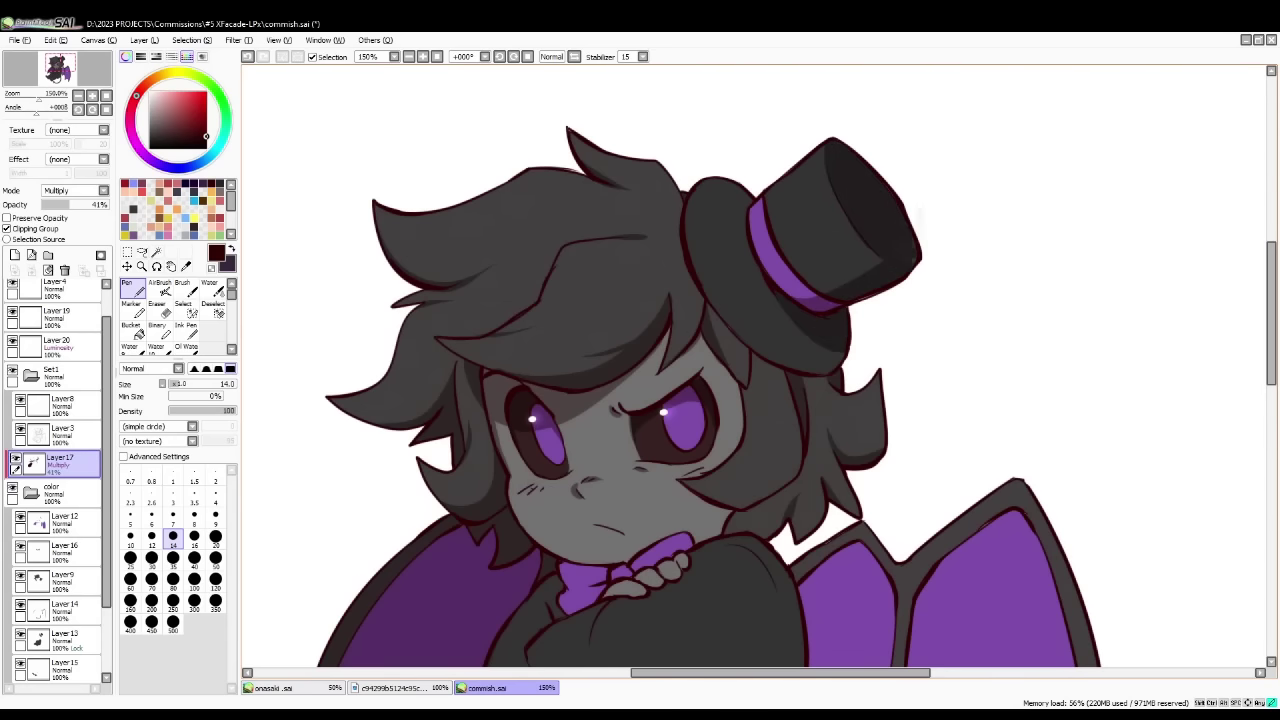
# - Shade the edge of the purple hat band and clean up the shading with a size 7 eraser
pyautogui.hotkey('ctrl', 'z')
pyautogui.moveTo(746, 198); pyautogui.dragTo(756, 252)
pyautogui.press('e')
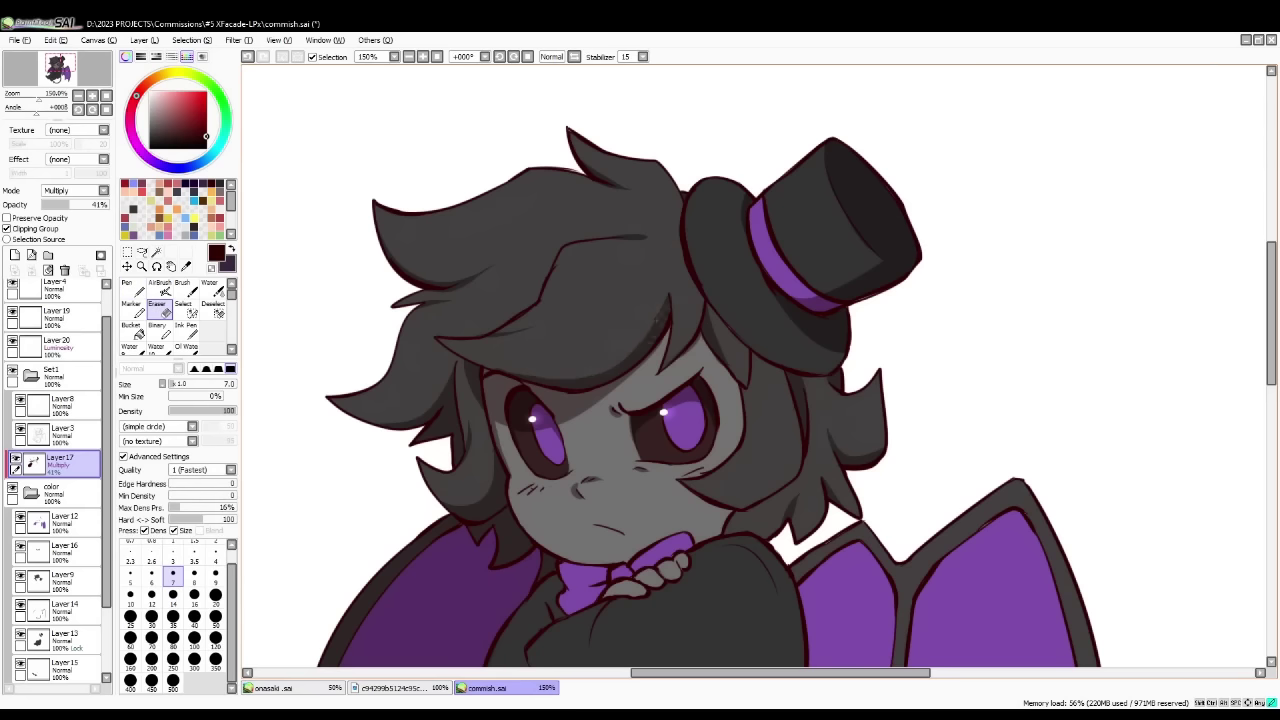
pyautogui.press('n')
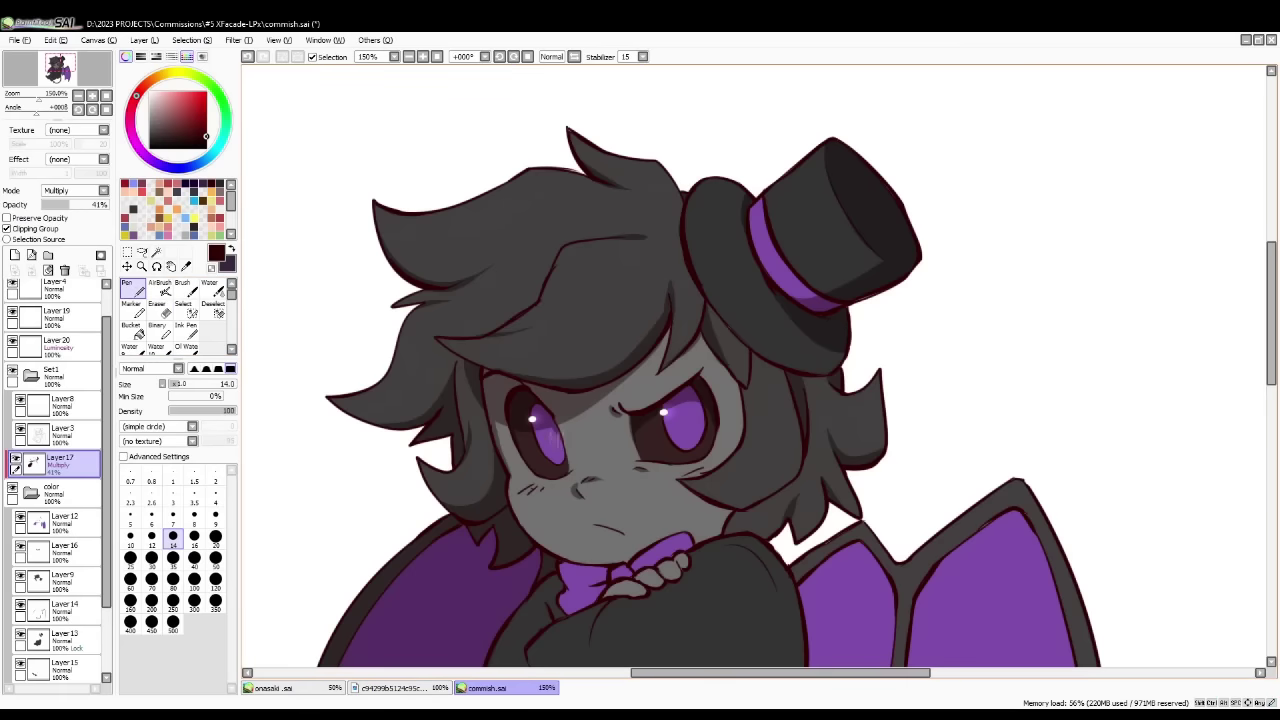
pyautogui.click(160, 302)
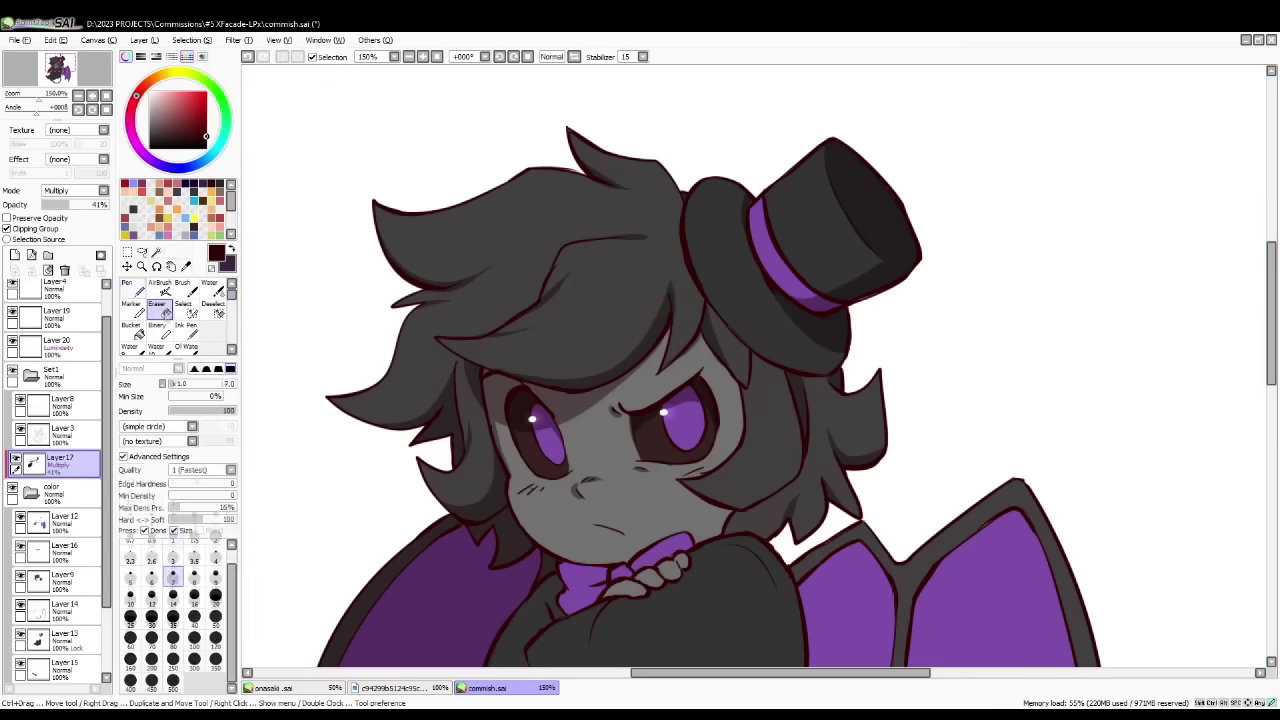
# - Shade the purple scarf under the chin and the cheek beside the hair, refining the edges with the size 7 eraser
pyautogui.click(78, 96)
pyautogui.click(133, 289)
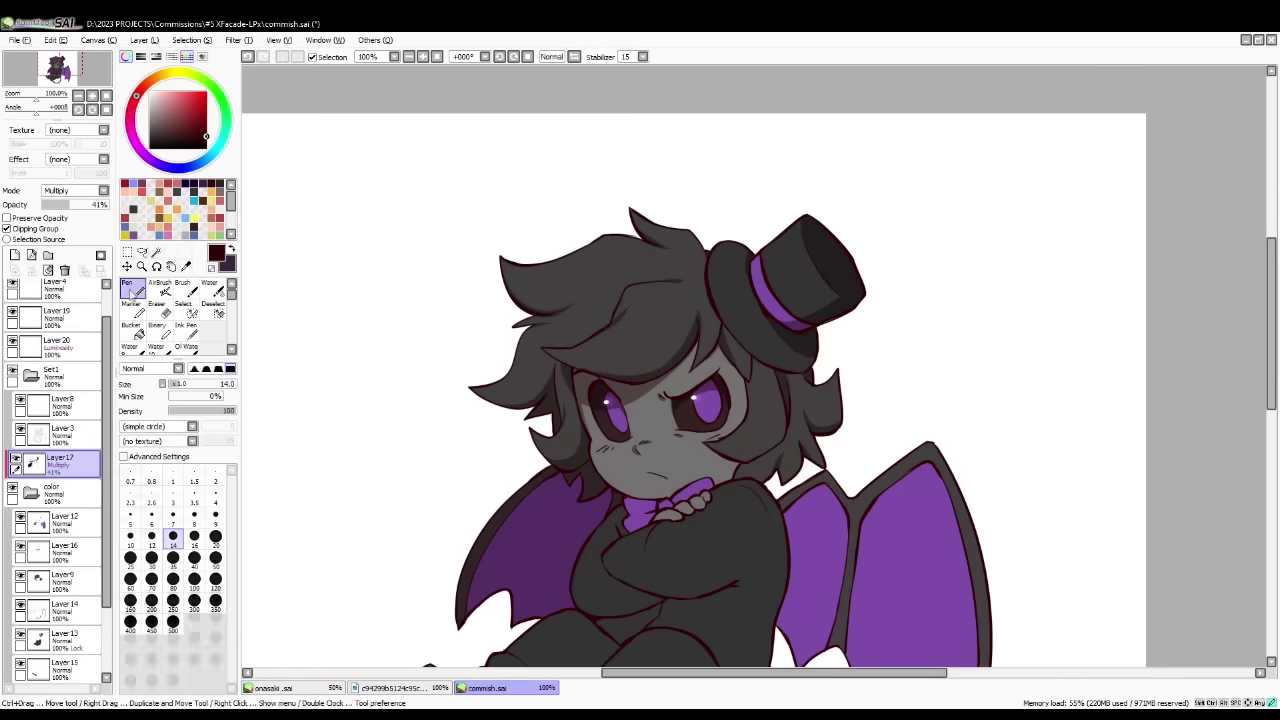
pyautogui.moveTo(62, 64); pyautogui.dragTo(65, 69)
pyautogui.click(92, 96)
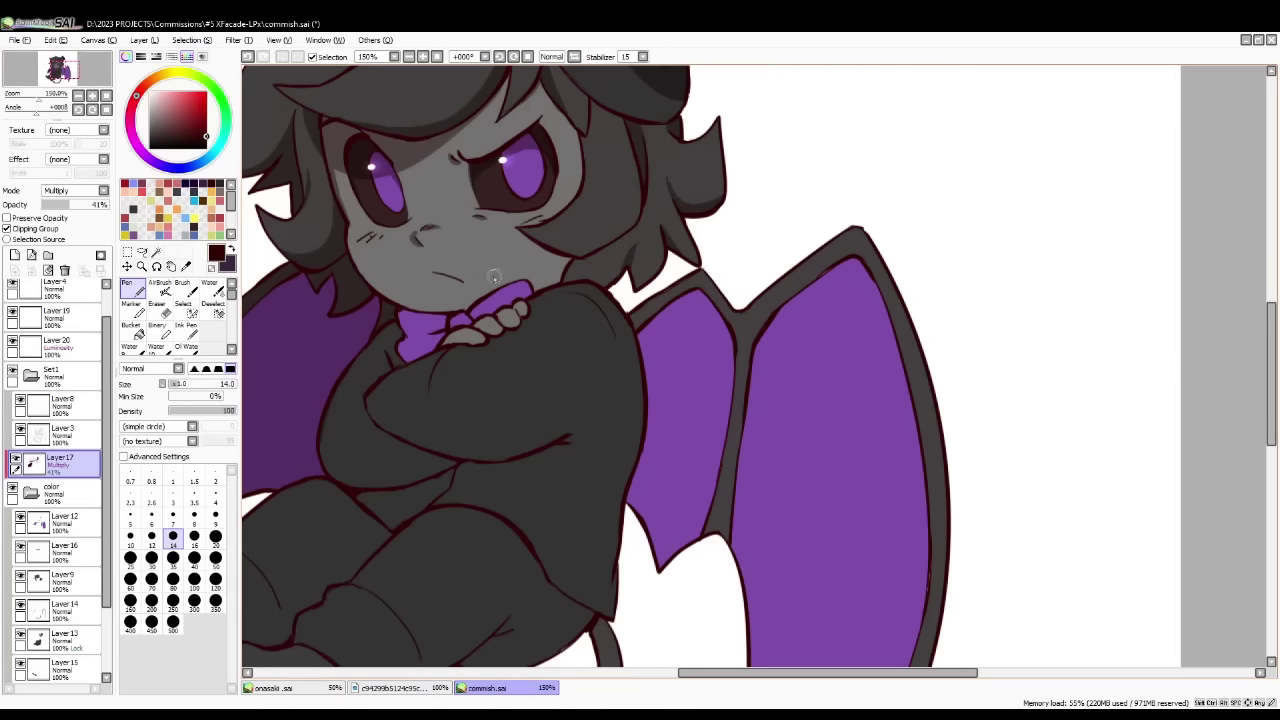
pyautogui.moveTo(397, 312)
pyautogui.mouseDown()
pyautogui.moveTo(479, 306)
pyautogui.moveTo(382, 340)
pyautogui.mouseUp()
pyautogui.press('e')
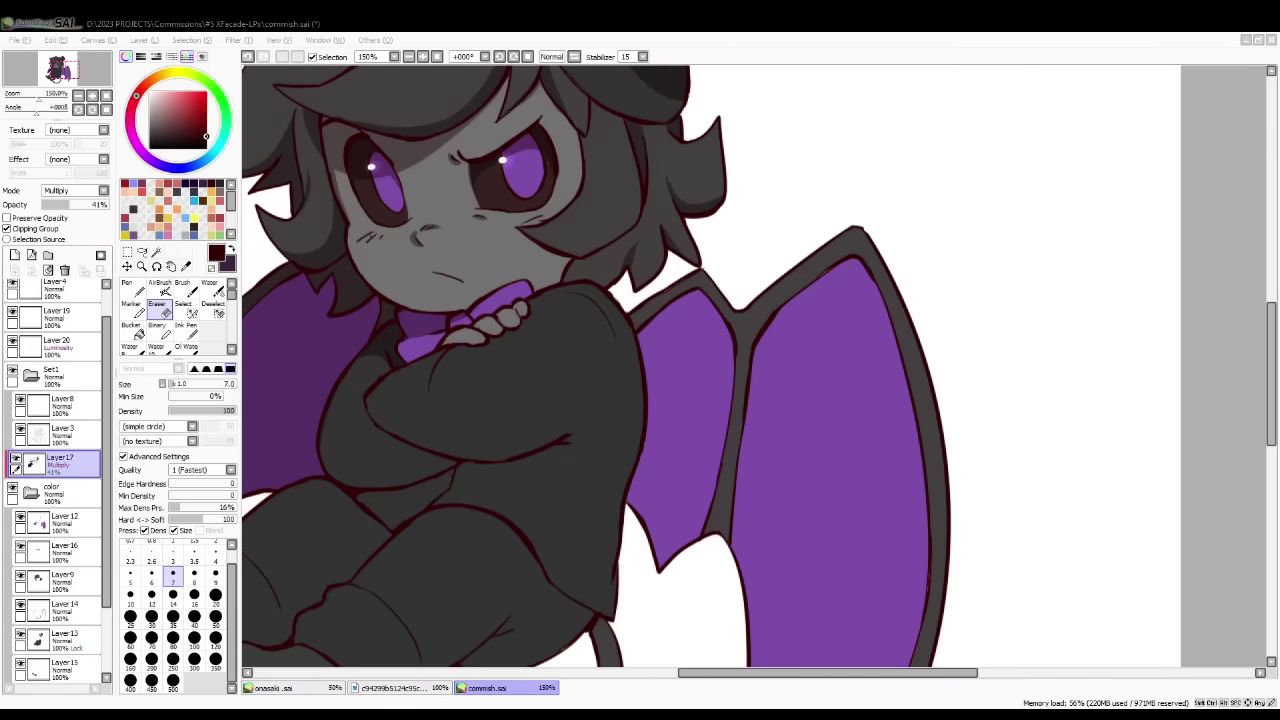
pyautogui.press('n')
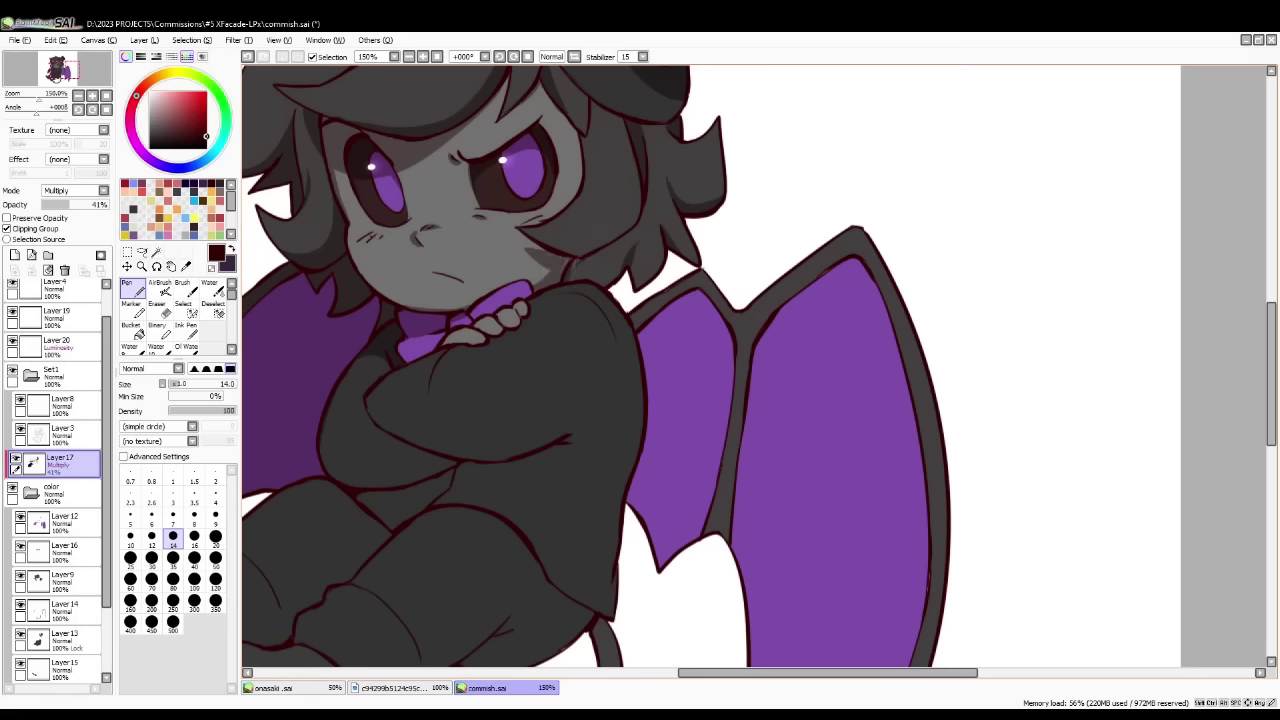
pyautogui.press('e')
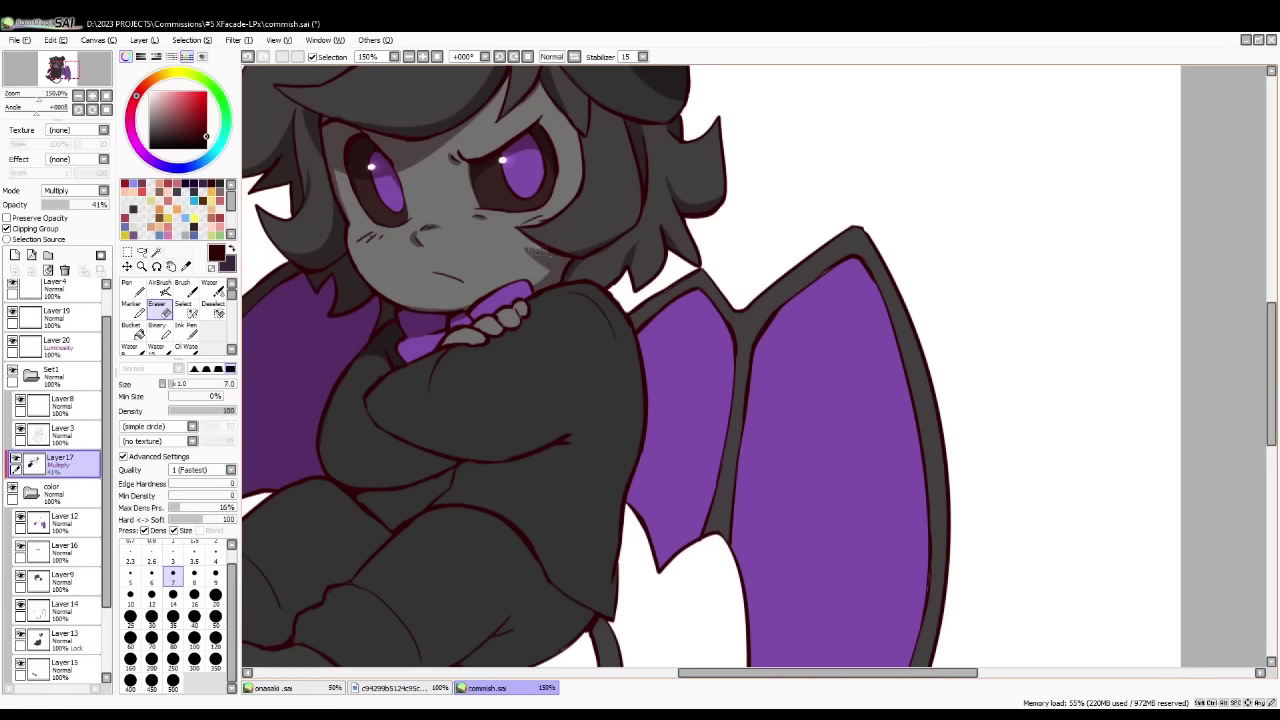
# - Shade the torso below the folded arms and the undersides of both sleeves with the size 14 pen
pyautogui.scroll(-2, 755, 350)
pyautogui.scroll(1, 640, 390)
pyautogui.press('n')
pyautogui.moveTo(683, 394); pyautogui.dragTo(657, 413)
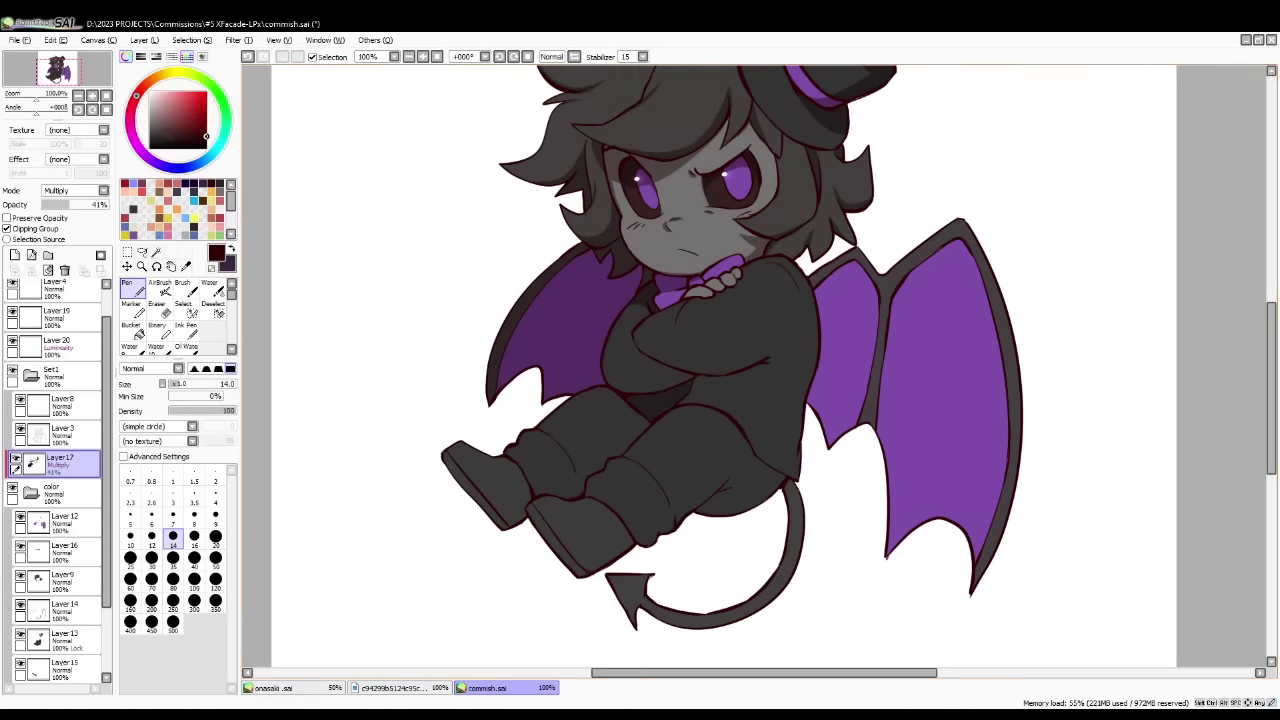
pyautogui.scroll(1, 650, 406)
pyautogui.moveTo(768, 362); pyautogui.dragTo(795, 347)
pyautogui.moveTo(532, 364)
pyautogui.mouseDown()
pyautogui.moveTo(662, 384)
pyautogui.moveTo(540, 393)
pyautogui.mouseUp()
# - Shade the forearm beneath the hand up to the front sleeve's curve and refine the edge with the size 7 eraser
pyautogui.moveTo(652, 268)
pyautogui.mouseDown()
pyautogui.moveTo(646, 370)
pyautogui.moveTo(662, 367)
pyautogui.mouseUp()
pyautogui.hotkey('ctrl', 'z')
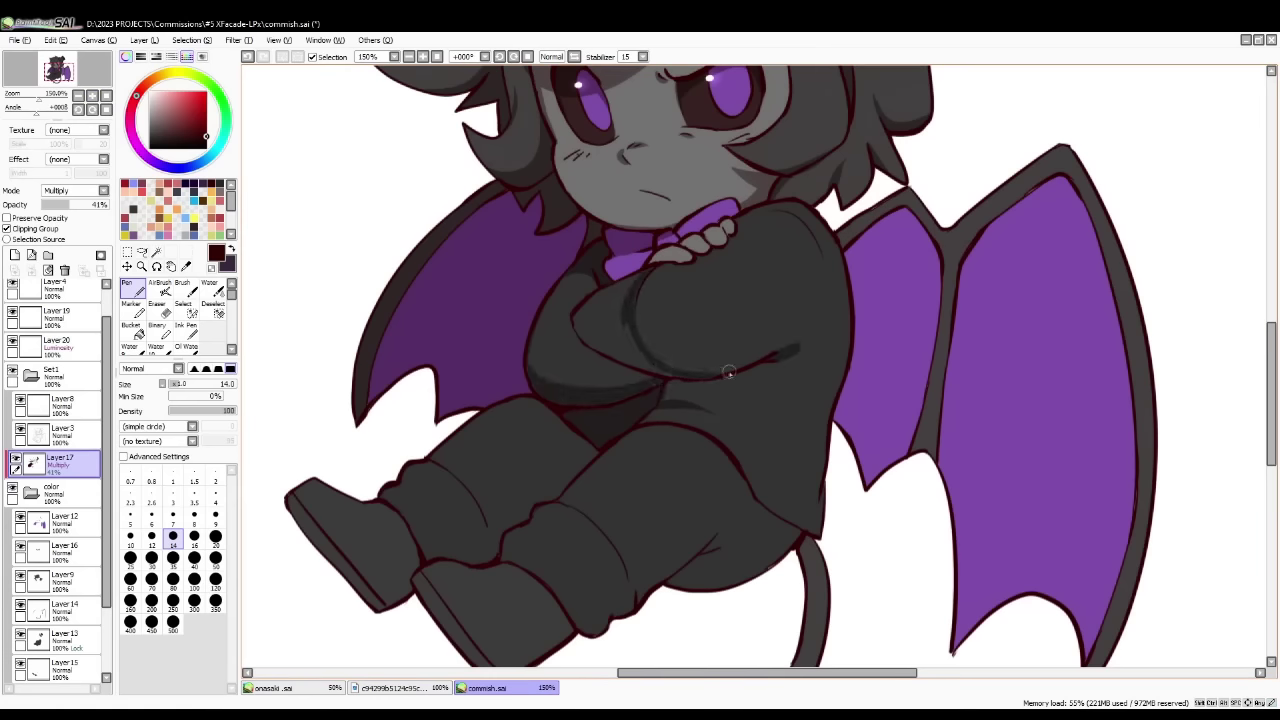
pyautogui.moveTo(636, 278)
pyautogui.mouseDown()
pyautogui.moveTo(585, 340)
pyautogui.moveTo(610, 320)
pyautogui.moveTo(633, 352)
pyautogui.moveTo(615, 375)
pyautogui.moveTo(630, 378)
pyautogui.moveTo(545, 375)
pyautogui.moveTo(580, 375)
pyautogui.mouseUp()
pyautogui.hotkey('ctrl', 'z')
pyautogui.hotkey('ctrl', 'z')
pyautogui.press('e')
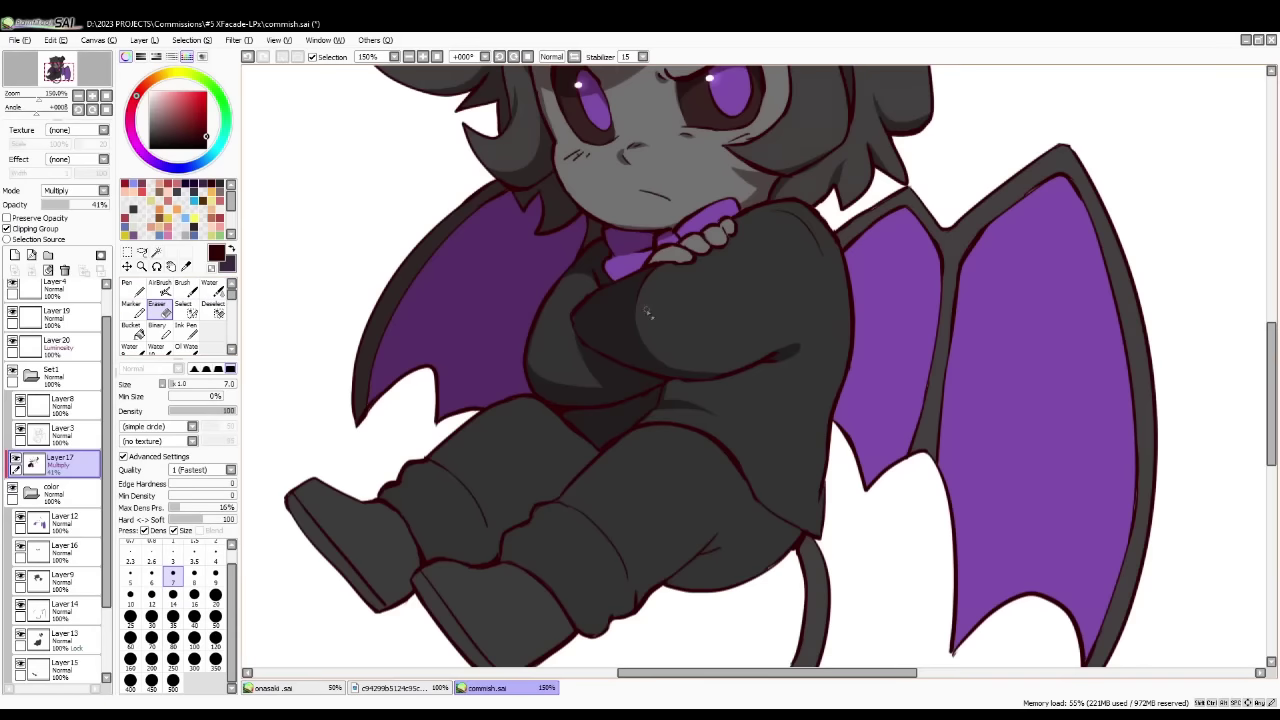
pyautogui.press('n')
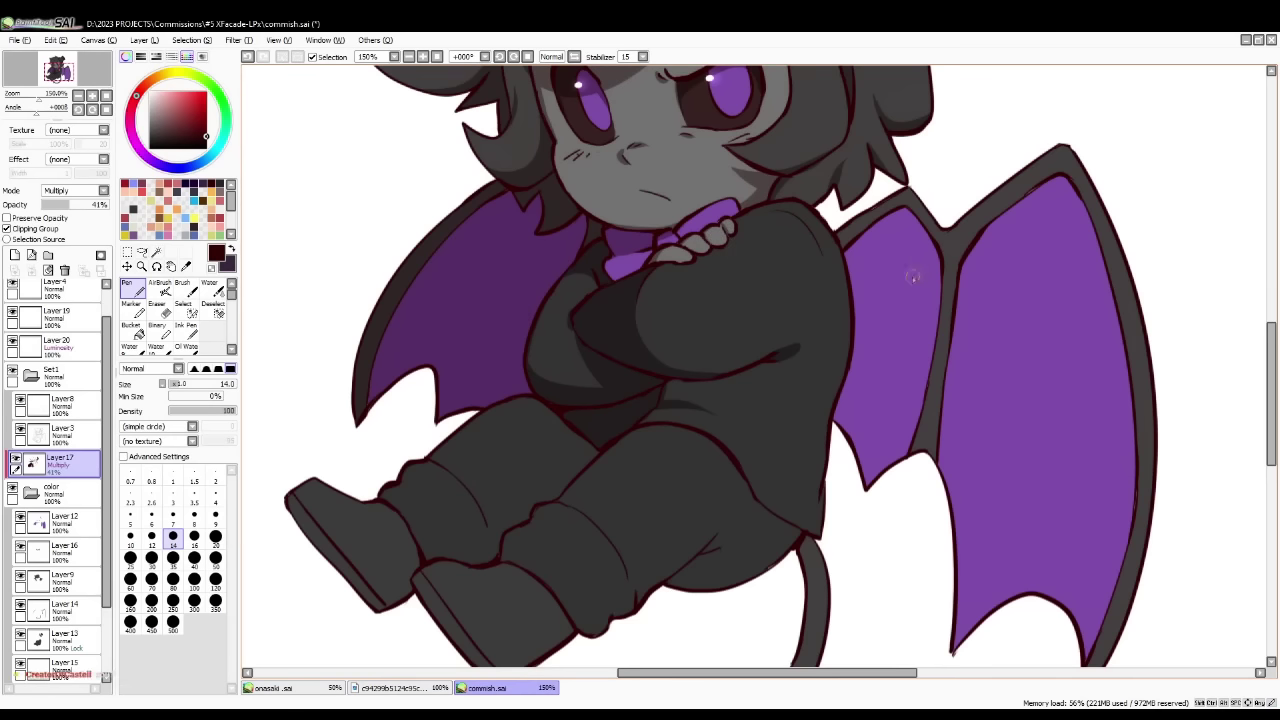
# - Outline the shadow beneath the front thigh and fill the character's seat with the shadow color using Bucket
pyautogui.hotkey('ctrl', 'z')
pyautogui.moveTo(718, 536)
pyautogui.mouseDown()
pyautogui.moveTo(757, 502)
pyautogui.moveTo(702, 517)
pyautogui.mouseUp()
pyautogui.scroll(-1, 755, 503)
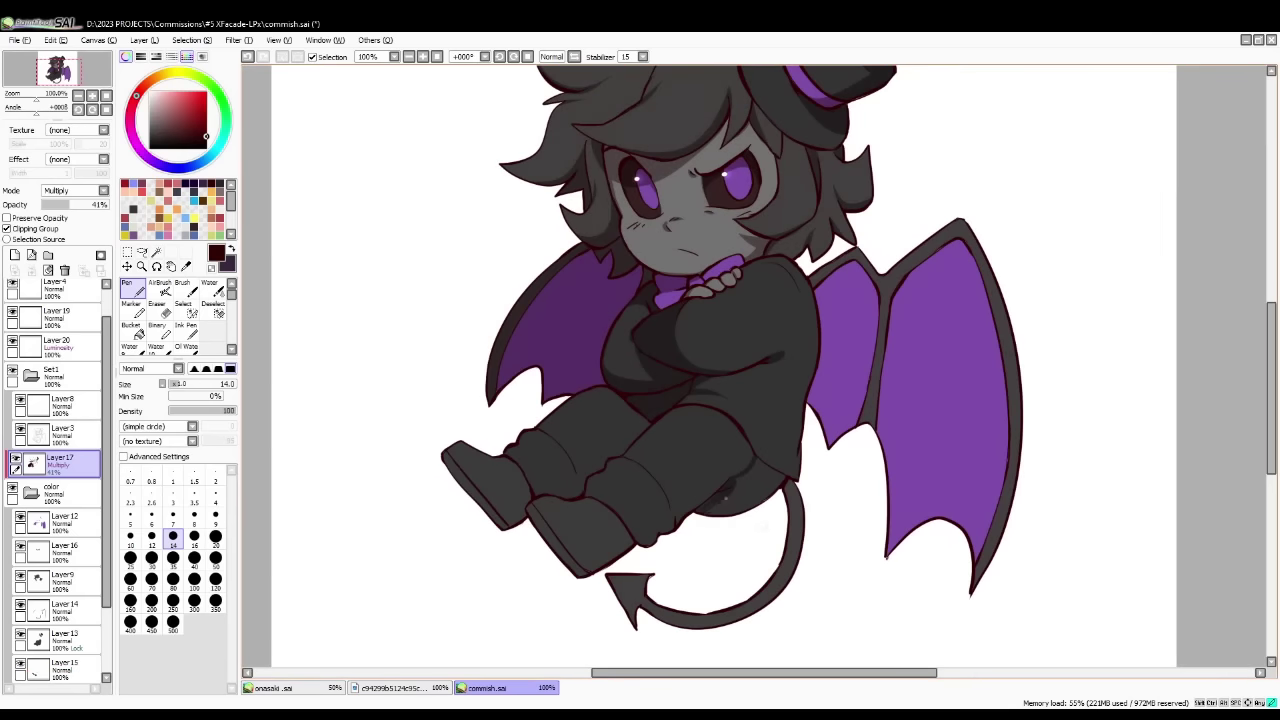
pyautogui.moveTo(752, 462); pyautogui.dragTo(790, 487)
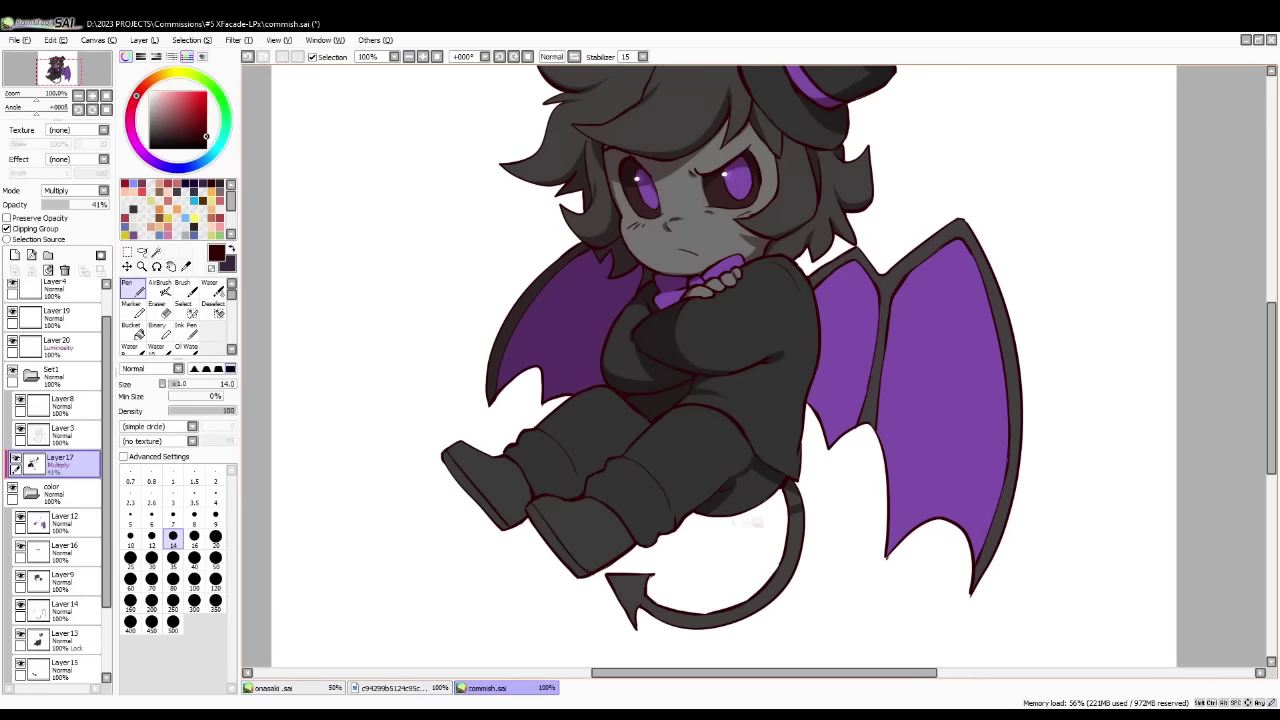
pyautogui.press('g')
pyautogui.click(759, 500)
pyautogui.press('n')
pyautogui.hotkey('ctrl', 'z')
# - Outline the inner panel of the large wing behind the back and fill it with the shadow color using Bucket
pyautogui.moveTo(877, 299); pyautogui.dragTo(848, 428)
pyautogui.moveTo(822, 266)
pyautogui.mouseDown()
pyautogui.moveTo(827, 321)
pyautogui.moveTo(792, 430)
pyautogui.mouseUp()
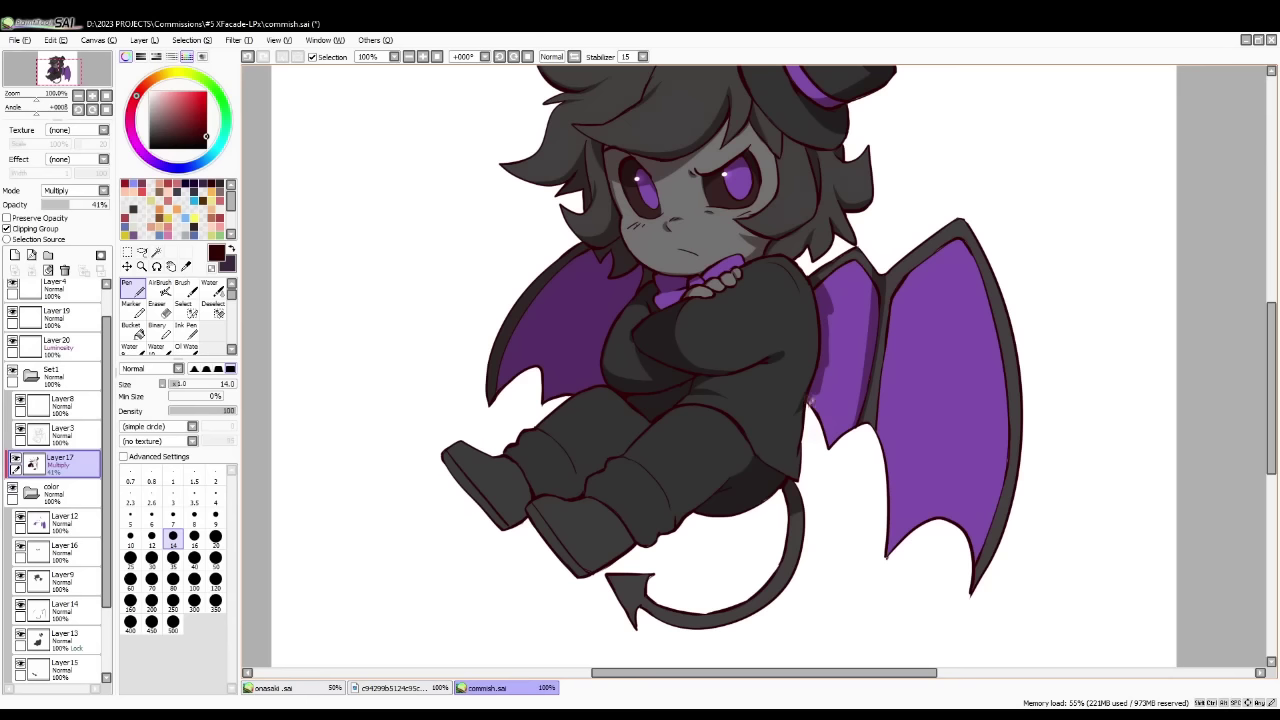
pyautogui.press('g')
pyautogui.click(848, 327)
pyautogui.press('n')
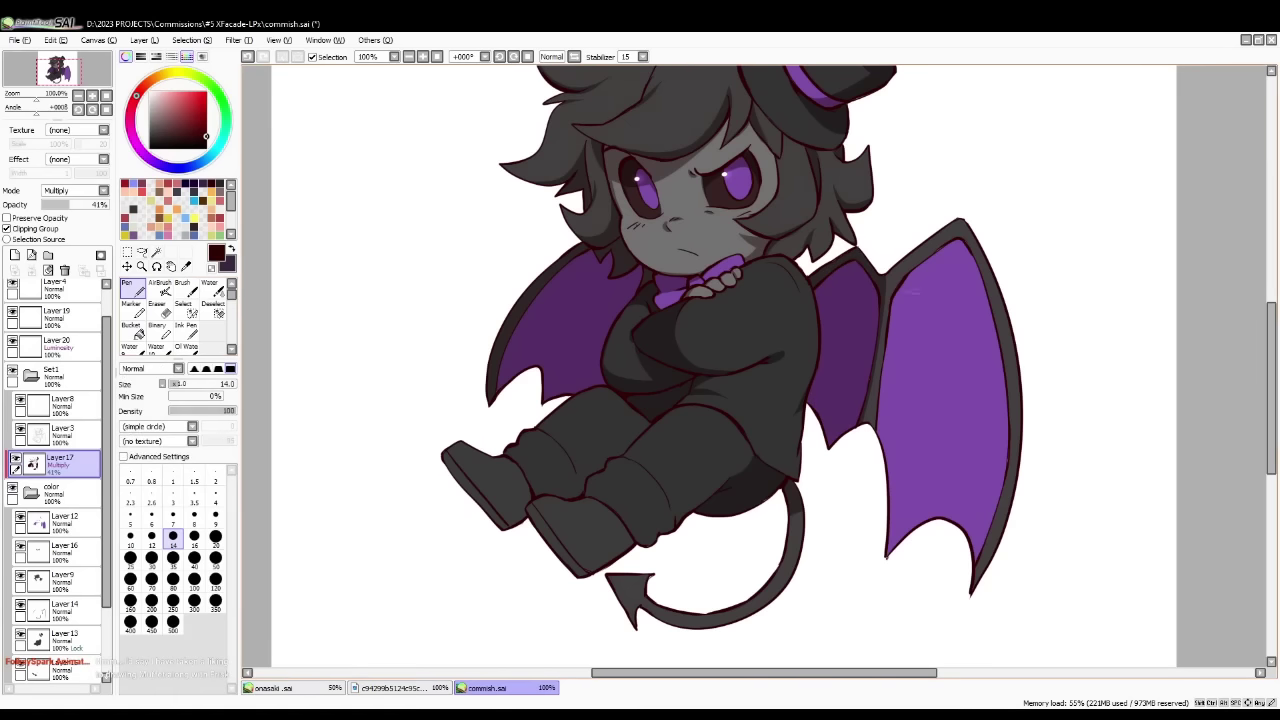
# - Add an arched shadow at the scalloped lower edge of the outer wing panel, fill it, and shade the panel's inner edge
pyautogui.moveTo(920, 516); pyautogui.dragTo(976, 540)
pyautogui.press('g')
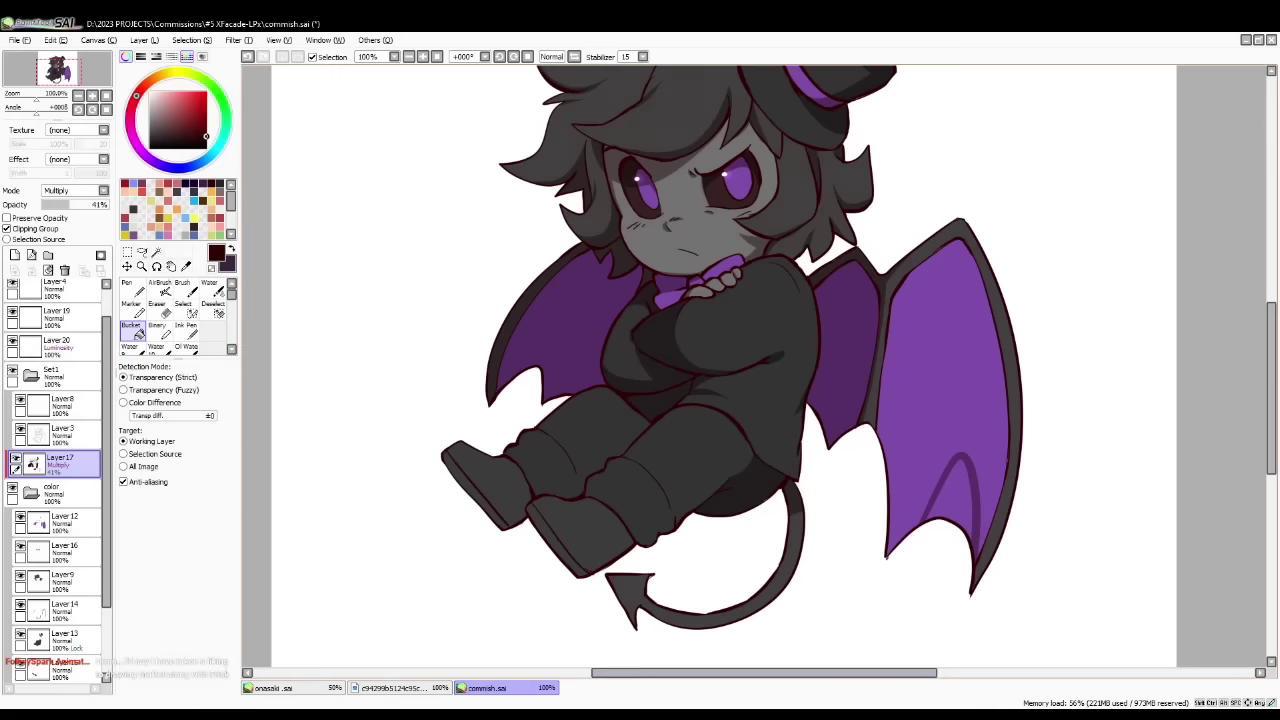
pyautogui.click(954, 500)
pyautogui.press('n')
pyautogui.moveTo(880, 426)
pyautogui.mouseDown()
pyautogui.moveTo(884, 567)
pyautogui.moveTo(887, 407)
pyautogui.moveTo(887, 470)
pyautogui.mouseUp()
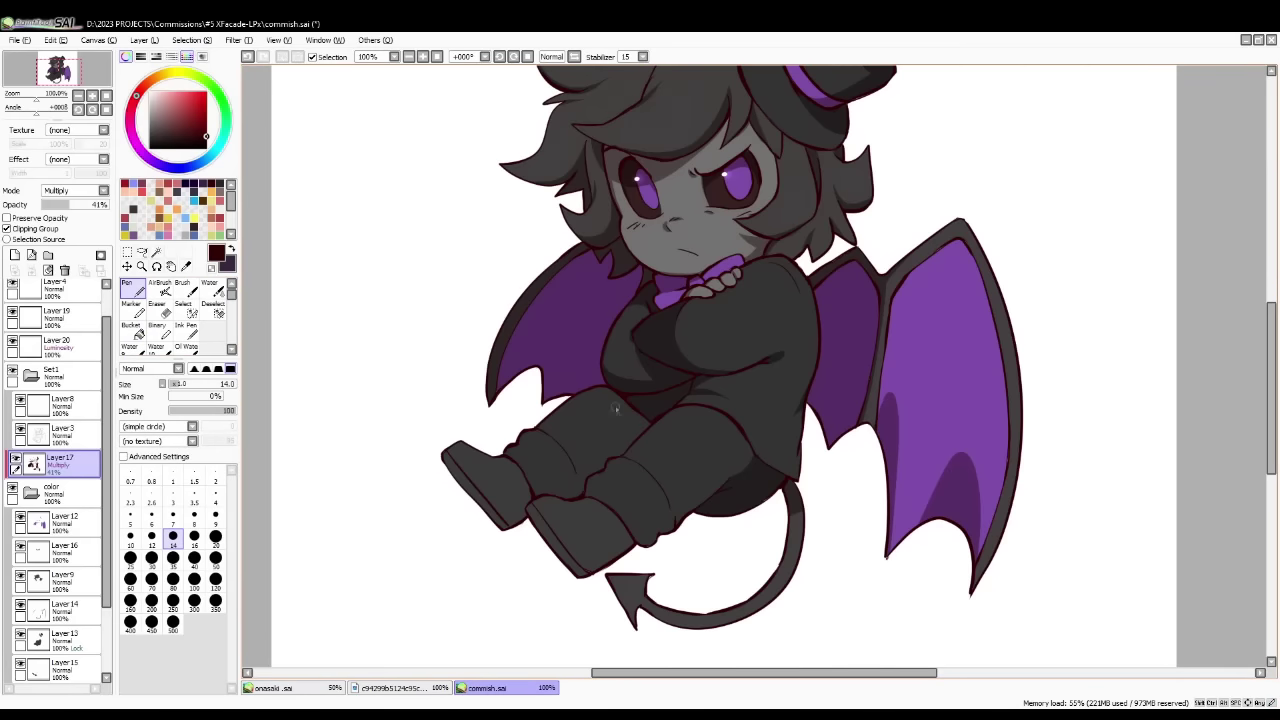
# - Outline the shadow along the underside of the front leg and boot and fill it with the shadow color using Bucket
pyautogui.moveTo(612, 377); pyautogui.dragTo(651, 376)
pyautogui.hotkey('ctrl', 'z')
pyautogui.moveTo(560, 557)
pyautogui.mouseDown()
pyautogui.moveTo(668, 506)
pyautogui.moveTo(750, 442)
pyautogui.mouseUp()
pyautogui.moveTo(575, 570)
pyautogui.mouseDown()
pyautogui.moveTo(670, 616)
pyautogui.moveTo(758, 480)
pyautogui.mouseUp()
pyautogui.press('g')
pyautogui.click(757, 477)
pyautogui.hotkey('ctrl', 'z')
pyautogui.press('n')
pyautogui.moveTo(570, 577)
pyautogui.mouseDown()
pyautogui.moveTo(650, 629)
pyautogui.moveTo(753, 470)
pyautogui.mouseUp()
pyautogui.press('g')
pyautogui.click(672, 518)
pyautogui.press('n')
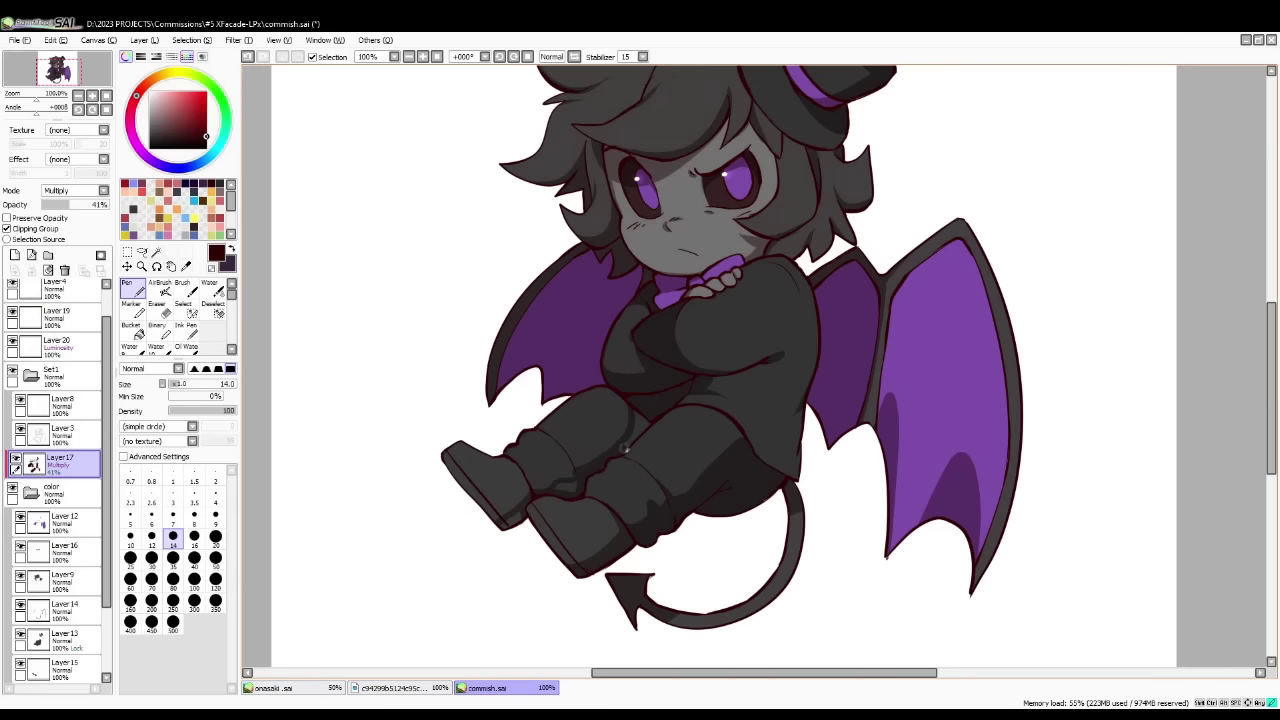
# - Fill the shadow areas on the far leg and boot with the shadow color using Bucket
pyautogui.press('g')
pyautogui.click(511, 520)
pyautogui.click(567, 489)
pyautogui.press('n')
# - Lower the Multiply shading layer's opacity to 35%, touch up the thigh shading, and check the whole drawing
pyautogui.click(66, 205)
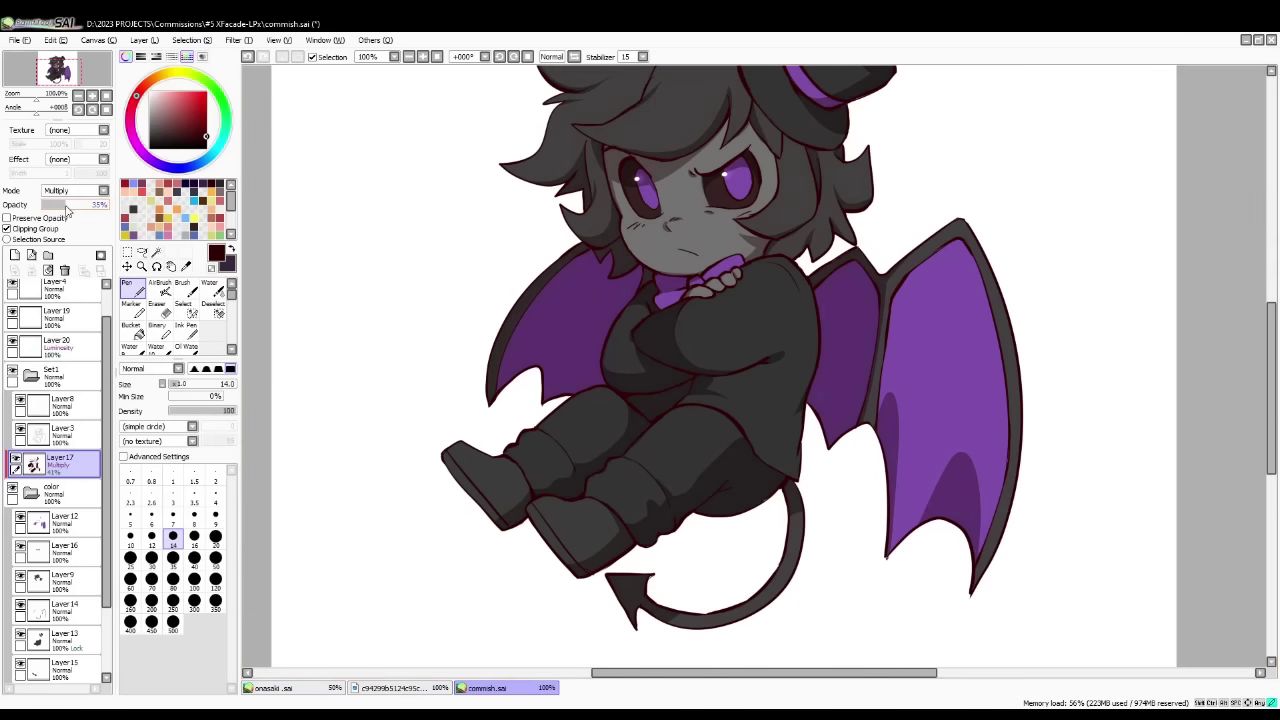
pyautogui.press('e')
pyautogui.press('n')
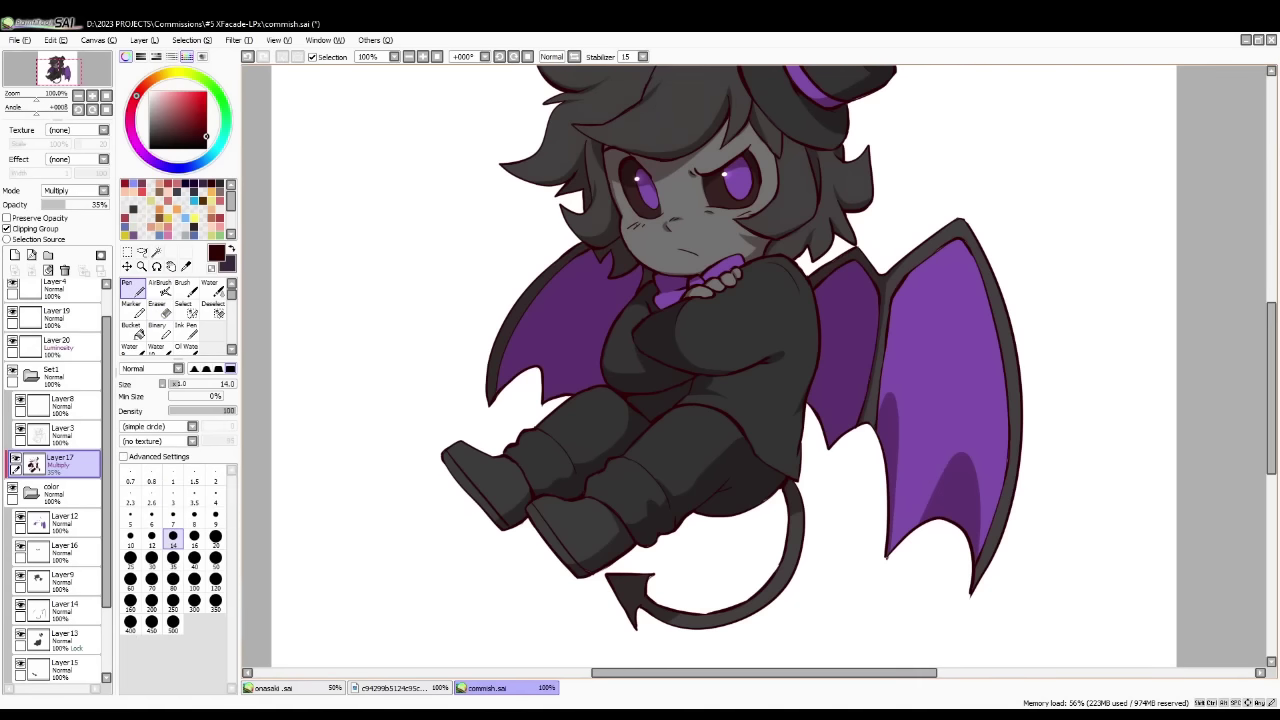
pyautogui.moveTo(740, 446); pyautogui.dragTo(730, 424)
pyautogui.click(105, 97)
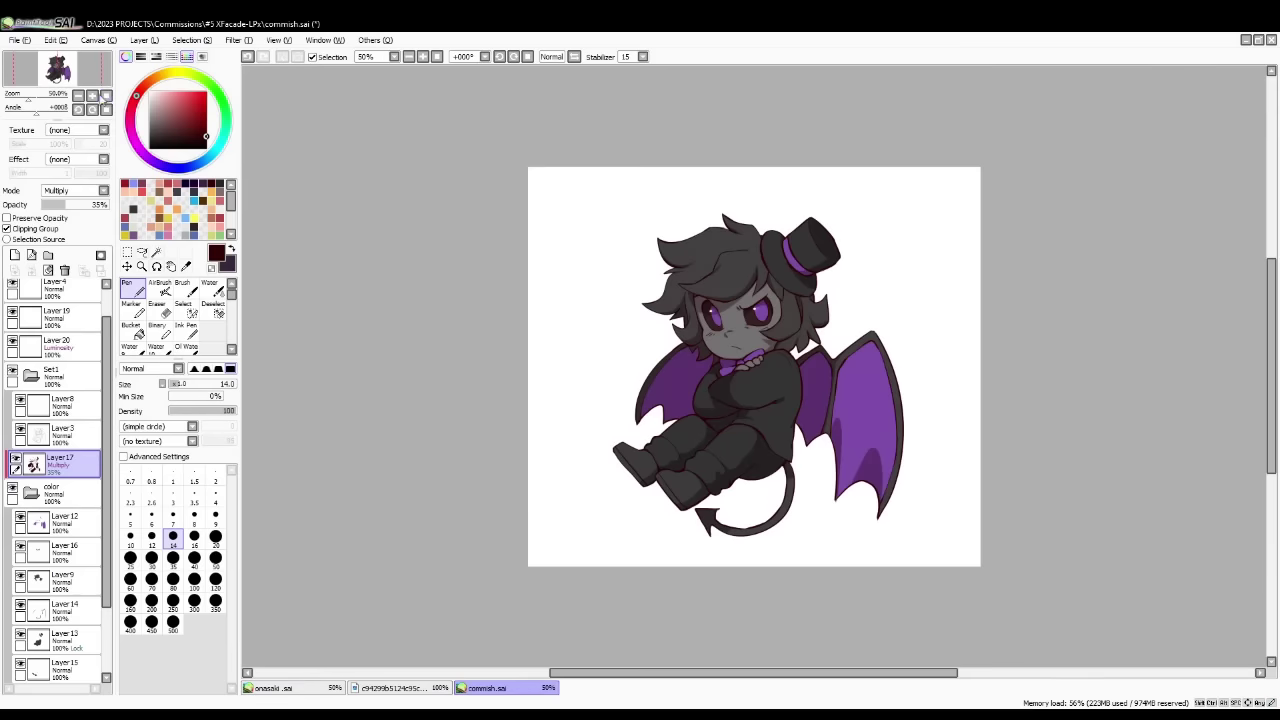
pyautogui.hotkey('alt', 'Tab')
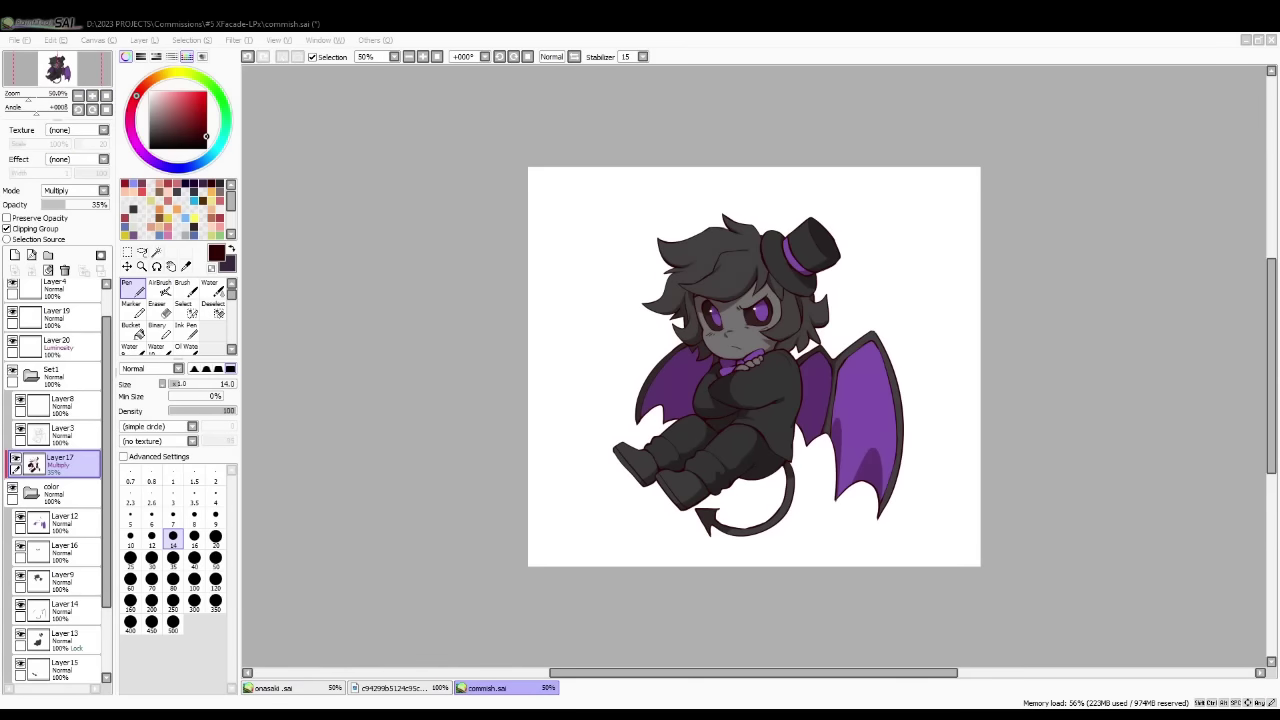
pyautogui.click(105, 96)
pyautogui.click(79, 97)
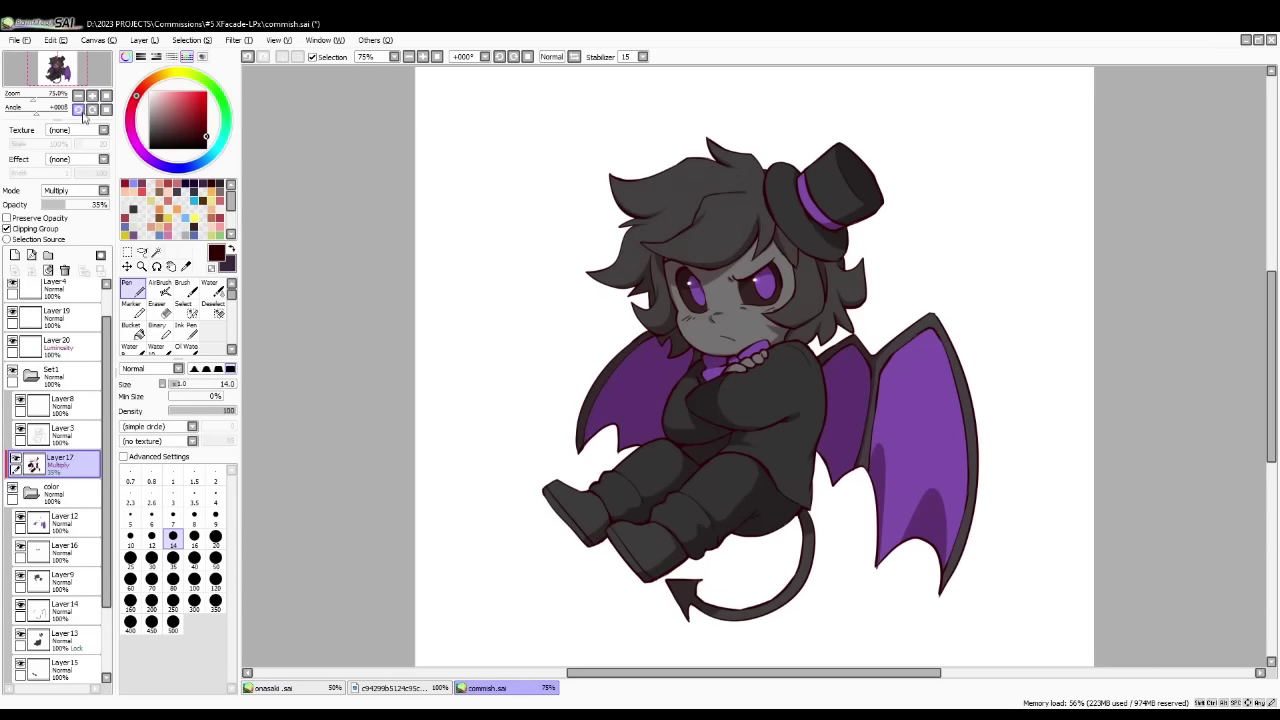
# - Add a clipped Luminosity layer above the Multiply layer and pick the wing's purple for the pen
pyautogui.click(15, 255)
pyautogui.keyDown('alt'); pyautogui.click(922, 410); pyautogui.keyUp('alt')
pyautogui.click(103, 191)
pyautogui.click(80, 249)
pyautogui.click(132, 288)
pyautogui.click(92, 96)
pyautogui.hotkey('ctrl', 'z')
# - Draw thin purple highlights along the upper edge and inside of the top hair tuft on the Luminosity layer
pyautogui.moveTo(668, 95); pyautogui.dragTo(559, 117)
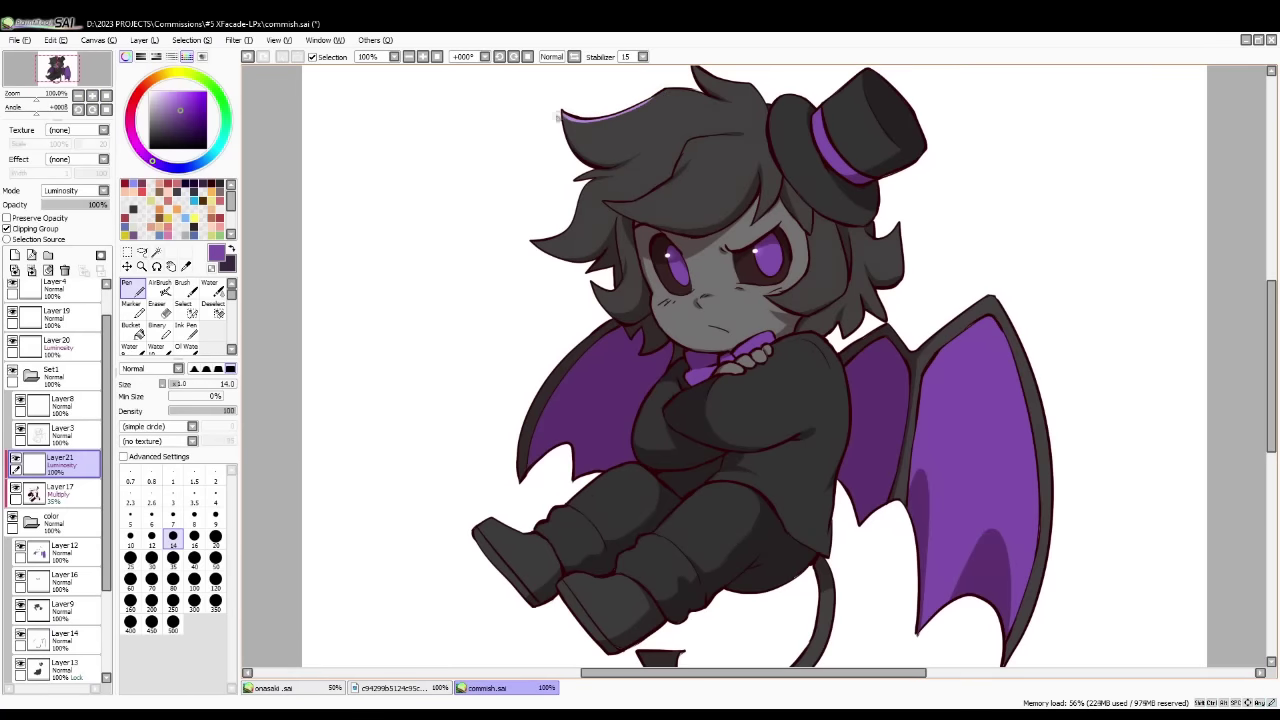
pyautogui.hotkey('ctrl', 'z')
pyautogui.moveTo(655, 102)
pyautogui.mouseDown()
pyautogui.moveTo(612, 128)
pyautogui.moveTo(645, 104)
pyautogui.mouseUp()
pyautogui.hotkey('ctrl', 'z')
pyautogui.press('e')
pyautogui.press('n')
pyautogui.hotkey('ctrl', 'z')
pyautogui.moveTo(574, 125); pyautogui.dragTo(686, 106)
pyautogui.hotkey('ctrl', 'z')
# - Draw purple highlights on the bangs and the pointed side lock on the Luminosity layer
pyautogui.moveTo(586, 184)
pyautogui.mouseDown()
pyautogui.moveTo(526, 245)
pyautogui.moveTo(590, 206)
pyautogui.mouseUp()
pyautogui.hotkey('ctrl', 'z')
pyautogui.hotkey('ctrl', 'z')
pyautogui.moveTo(538, 242)
pyautogui.mouseDown()
pyautogui.moveTo(597, 204)
pyautogui.moveTo(652, 199)
pyautogui.moveTo(696, 156)
pyautogui.moveTo(673, 188)
pyautogui.mouseUp()
pyautogui.hotkey('ctrl', 'z')
pyautogui.click(162, 311)
pyautogui.click(62, 494)
pyautogui.click(133, 289)
pyautogui.click(62, 465)
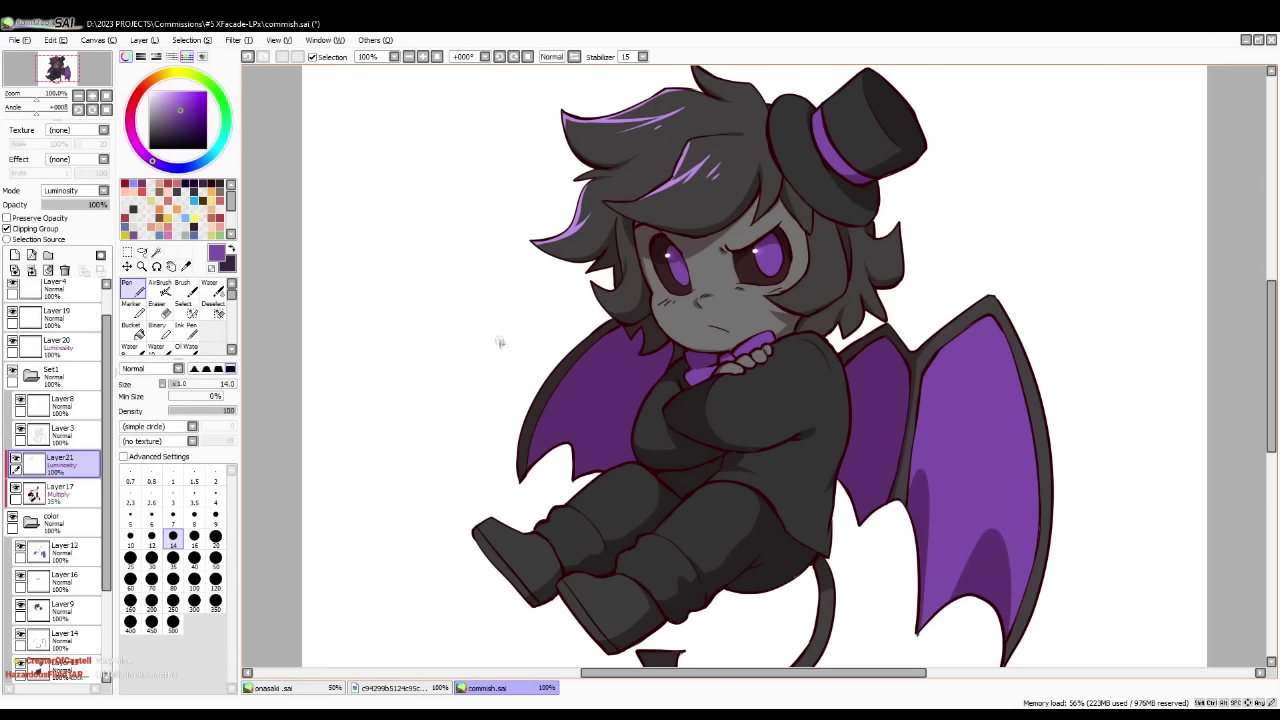
# - Add another highlight stroke on the bangs and glowing highlights in the lower irises, refining them with the size 7 eraser
pyautogui.moveTo(680, 164); pyautogui.dragTo(673, 186)
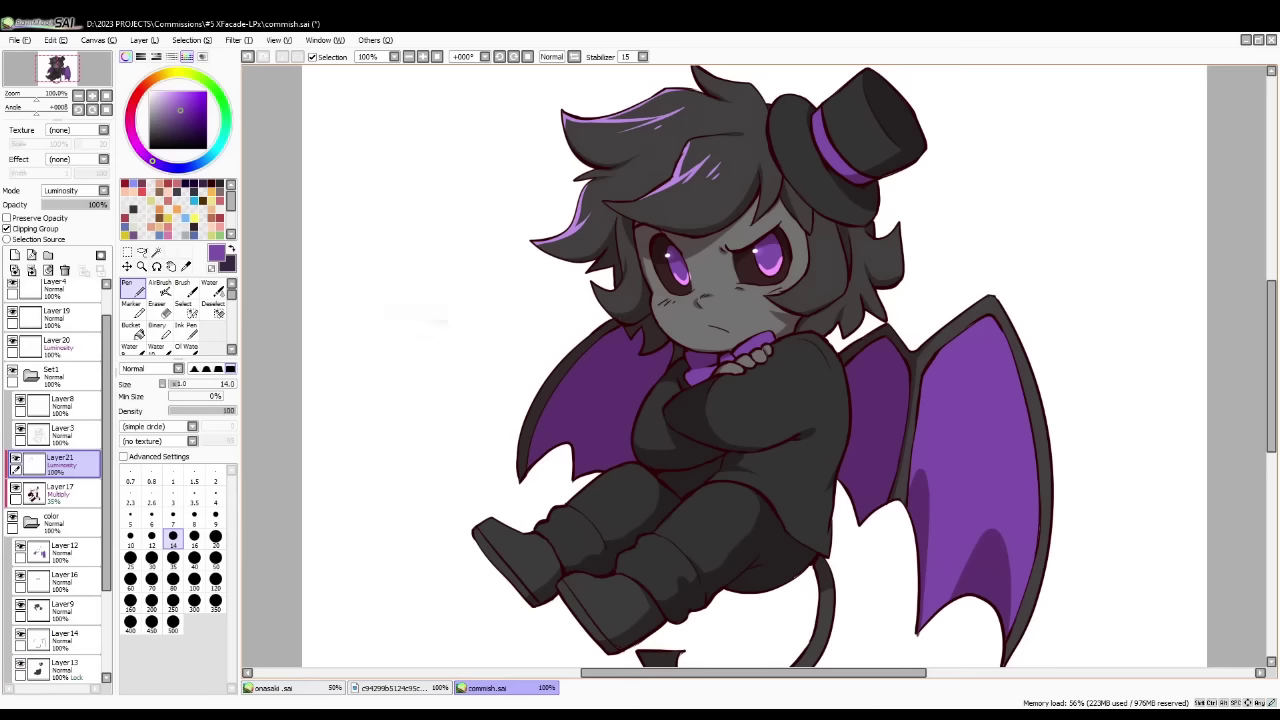
pyautogui.press('e')
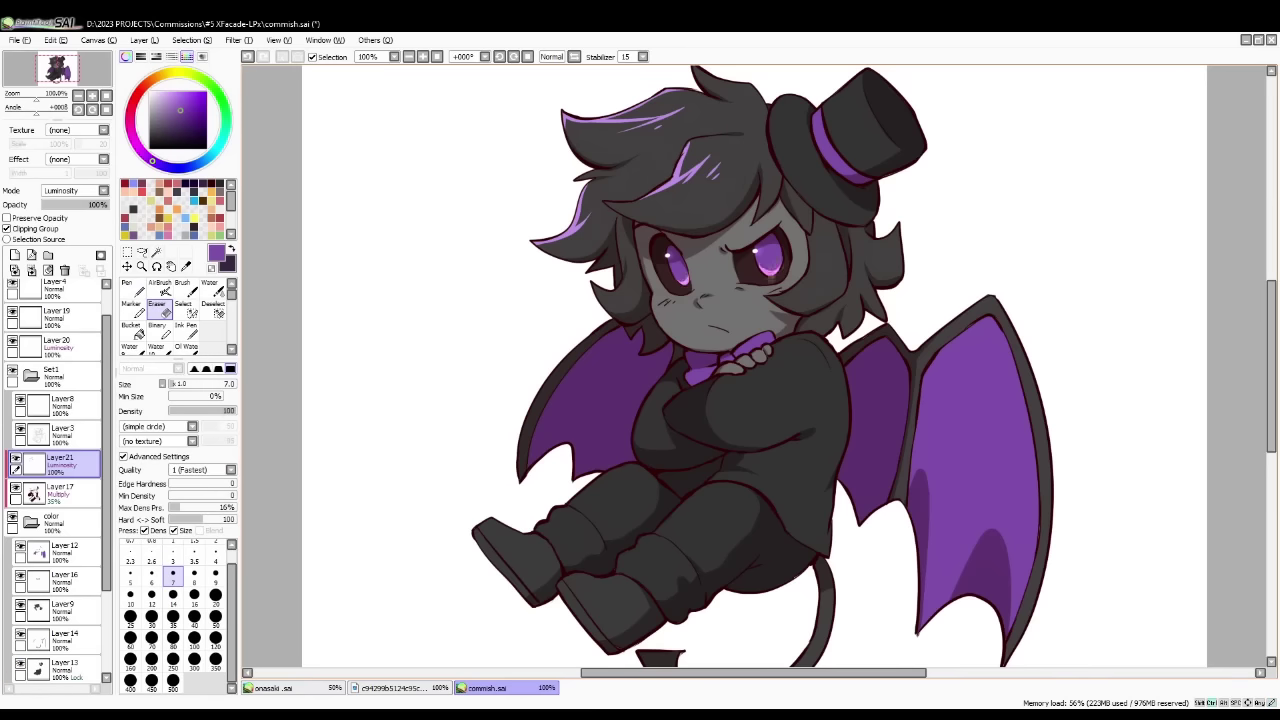
pyautogui.press('n')
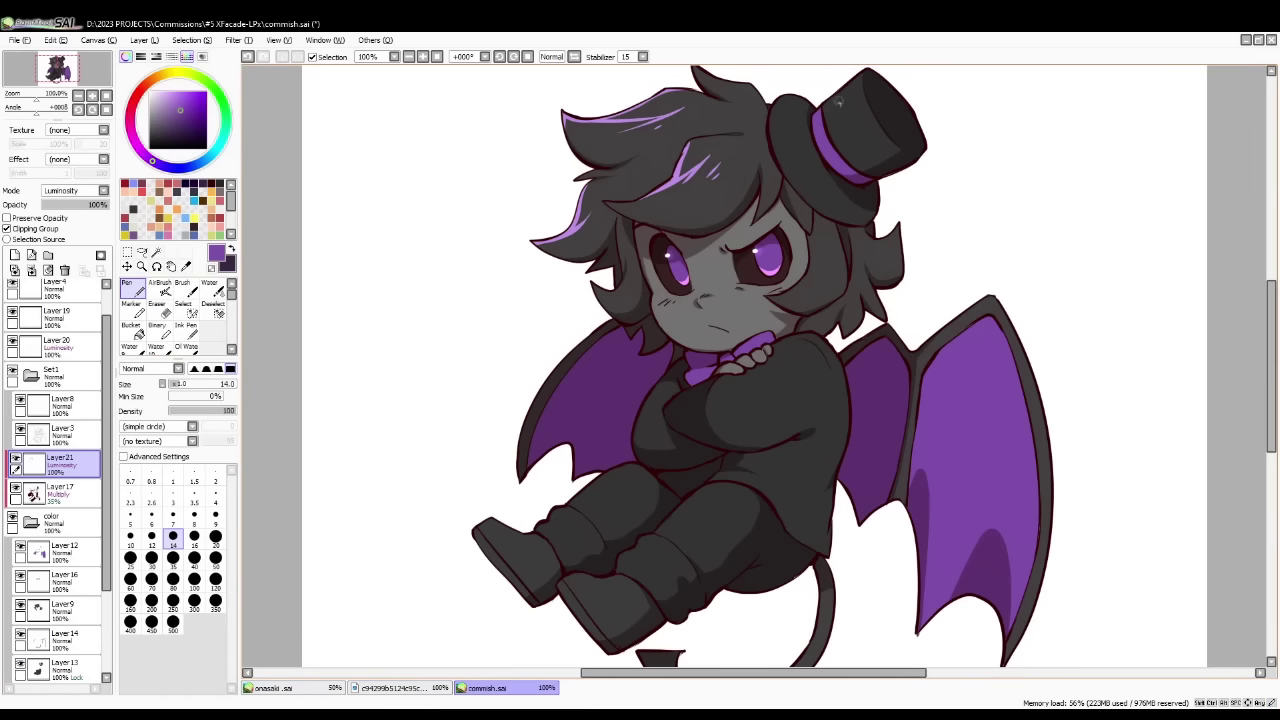
# - Draw purple highlights along the edges of the hat's brim and crown on the Luminosity layer
pyautogui.moveTo(822, 108)
pyautogui.mouseDown()
pyautogui.moveTo(867, 72)
pyautogui.moveTo(773, 138)
pyautogui.mouseUp()
pyautogui.hotkey('ctrl', 'z')
pyautogui.hotkey('alt', 'Tab')
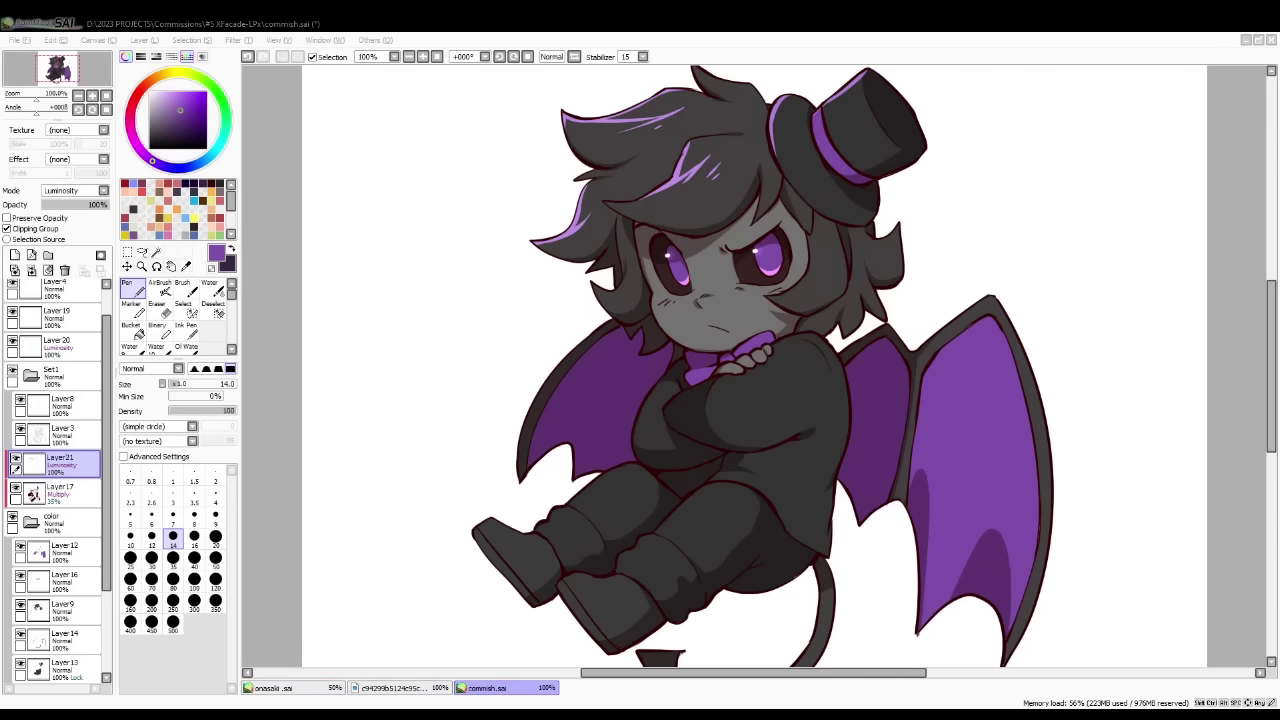
# - Draw purple highlights on the lower side lock and on the hair beside the far cheek
pyautogui.moveTo(592, 284); pyautogui.dragTo(612, 303)
pyautogui.hotkey('ctrl', 'z')
pyautogui.hotkey('ctrl', 'z')
pyautogui.hotkey('ctrl', 'z')
pyautogui.hotkey('ctrl', 'z')
pyautogui.moveTo(768, 294)
pyautogui.mouseDown()
pyautogui.moveTo(806, 280)
pyautogui.moveTo(792, 310)
pyautogui.moveTo(811, 243)
pyautogui.moveTo(815, 290)
pyautogui.mouseUp()
pyautogui.hotkey('ctrl', 'z')
pyautogui.hotkey('ctrl', 'z')
pyautogui.hotkey('ctrl', 'z')
pyautogui.hotkey('ctrl', 'z')
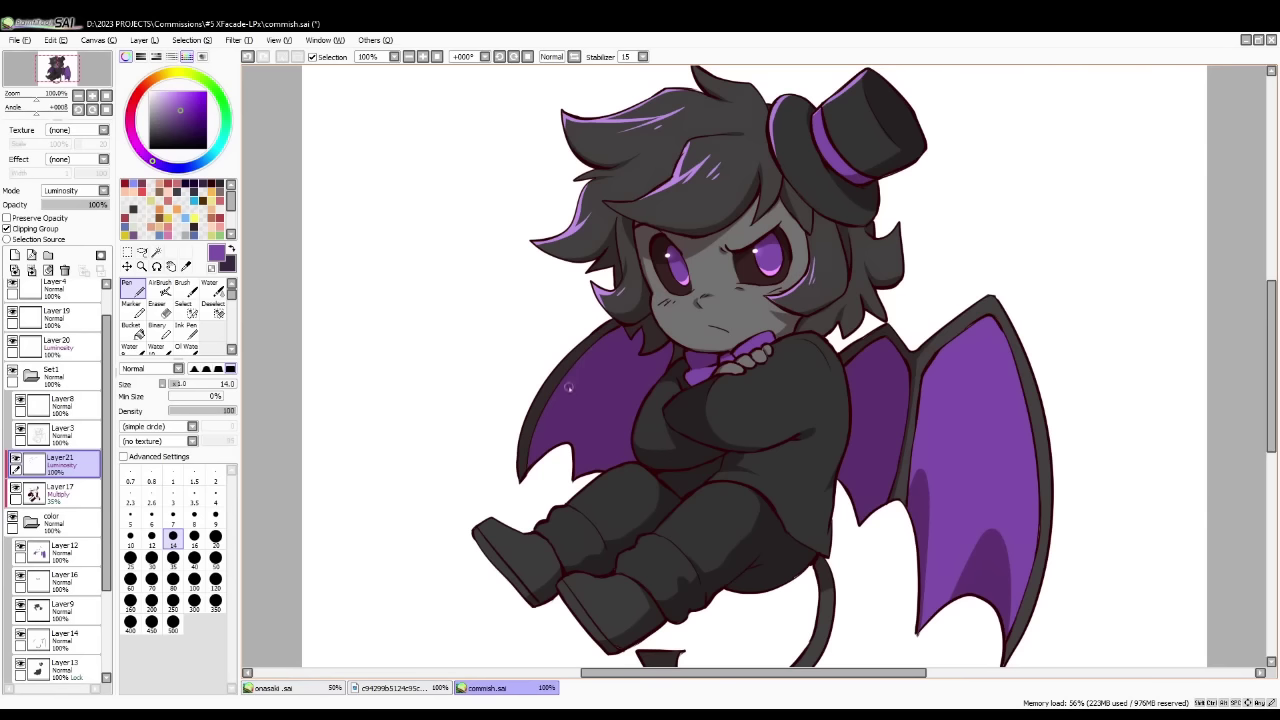
# - Draw purple highlights along the upper edges of the far boot and its trouser cuff
pyautogui.moveTo(478, 524)
pyautogui.mouseDown()
pyautogui.moveTo(524, 528)
pyautogui.moveTo(556, 507)
pyautogui.moveTo(553, 523)
pyautogui.mouseUp()
pyautogui.hotkey('ctrl', 'z')
pyautogui.hotkey('ctrl', 'z')
pyautogui.hotkey('alt', 'Tab')
# - Draw purple highlights along the edge of the front sleeve and the outer edge of the smaller wing
pyautogui.moveTo(647, 422); pyautogui.dragTo(641, 442)
pyautogui.hotkey('ctrl', 'z')
pyautogui.moveTo(655, 391); pyautogui.dragTo(636, 432)
pyautogui.hotkey('ctrl', 'z')
pyautogui.moveTo(656, 390); pyautogui.dragTo(636, 428)
pyautogui.moveTo(597, 337)
pyautogui.mouseDown()
pyautogui.moveTo(523, 450)
pyautogui.moveTo(535, 409)
pyautogui.moveTo(522, 446)
pyautogui.mouseUp()
pyautogui.hotkey('ctrl', 'z')
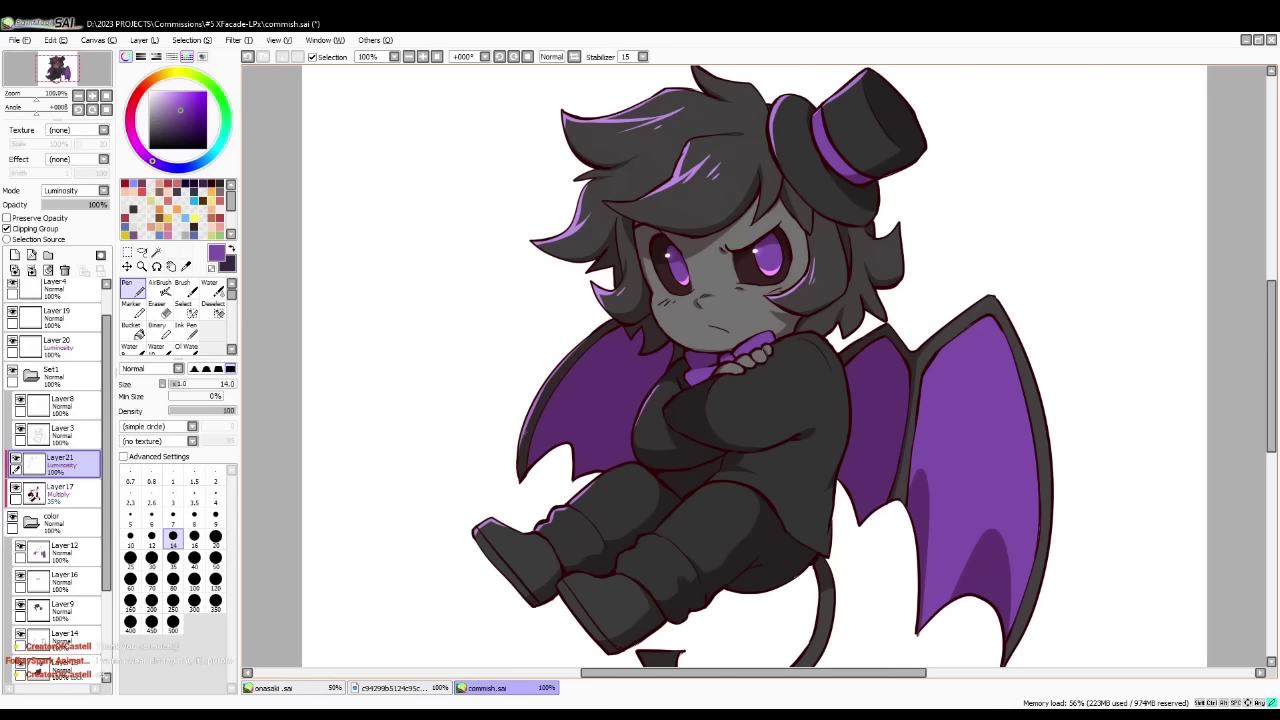
# - Set the Luminosity layer's opacity to 70% and add purple highlights to the near boot and its trouser cuff
pyautogui.moveTo(98, 204); pyautogui.dragTo(69, 205)
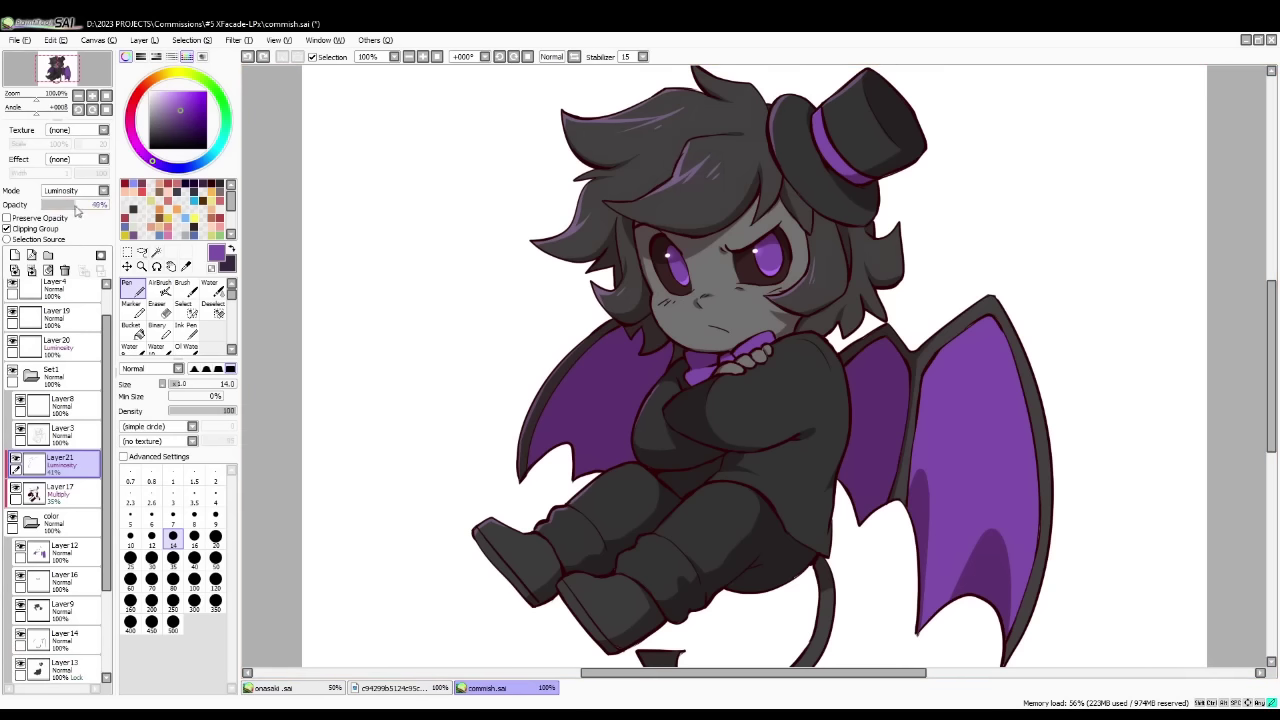
pyautogui.moveTo(90, 206); pyautogui.dragTo(94, 206)
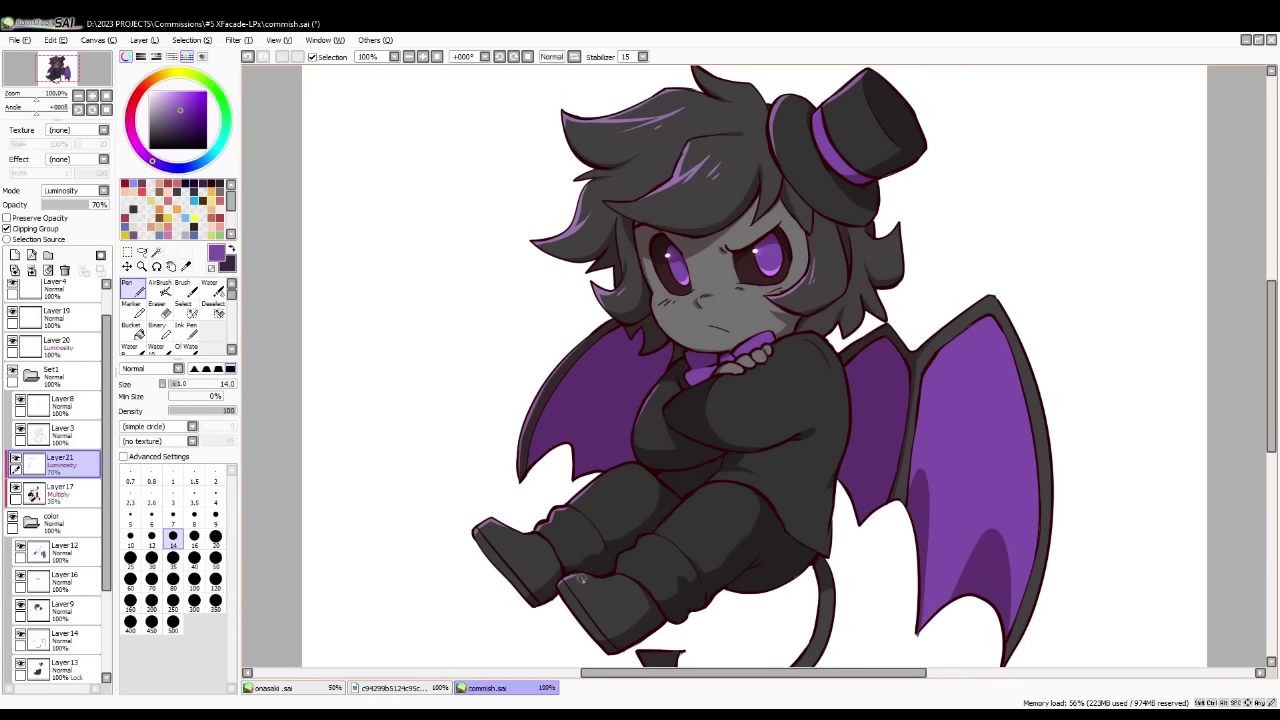
pyautogui.hotkey('ctrl', 'z')
pyautogui.moveTo(601, 580)
pyautogui.mouseDown()
pyautogui.moveTo(614, 598)
pyautogui.moveTo(621, 559)
pyautogui.mouseUp()
pyautogui.hotkey('ctrl', 'z')
pyautogui.hotkey('ctrl', 'z')
# - Draw a purple highlight along the tail's lower curve, refining it with the size 7 eraser
pyautogui.scroll(-3, 760, 570)
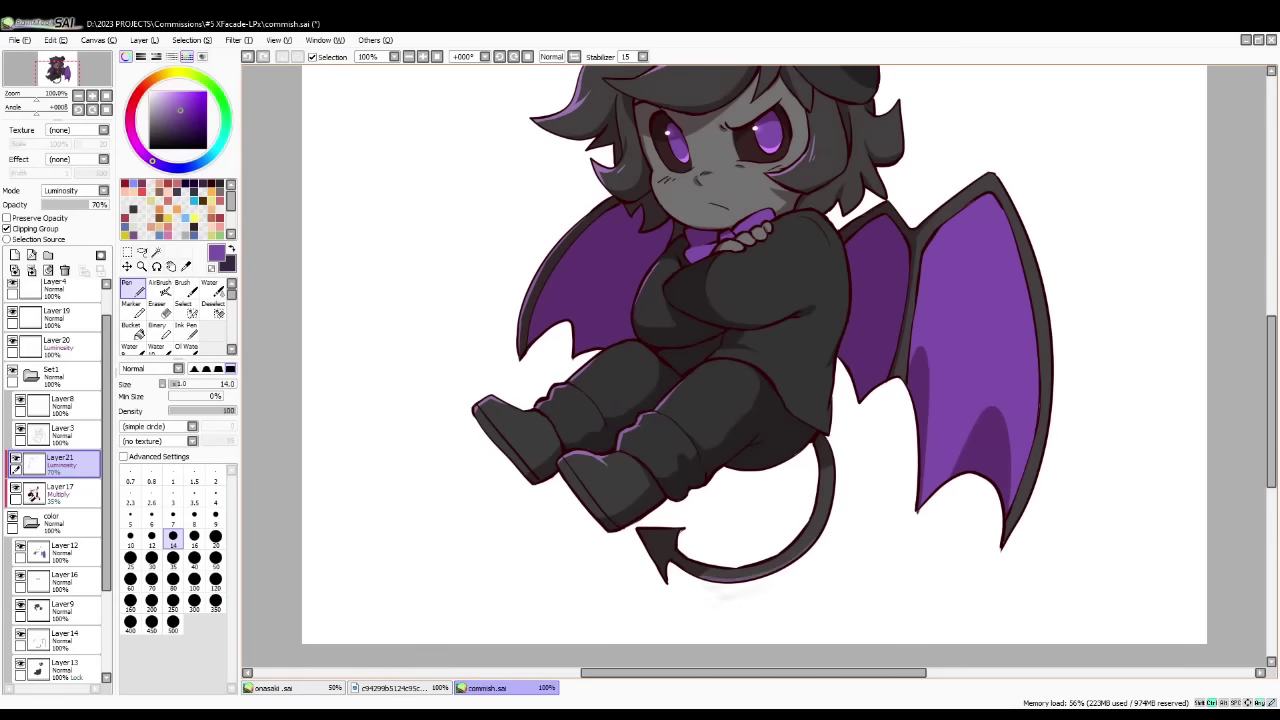
pyautogui.press('e')
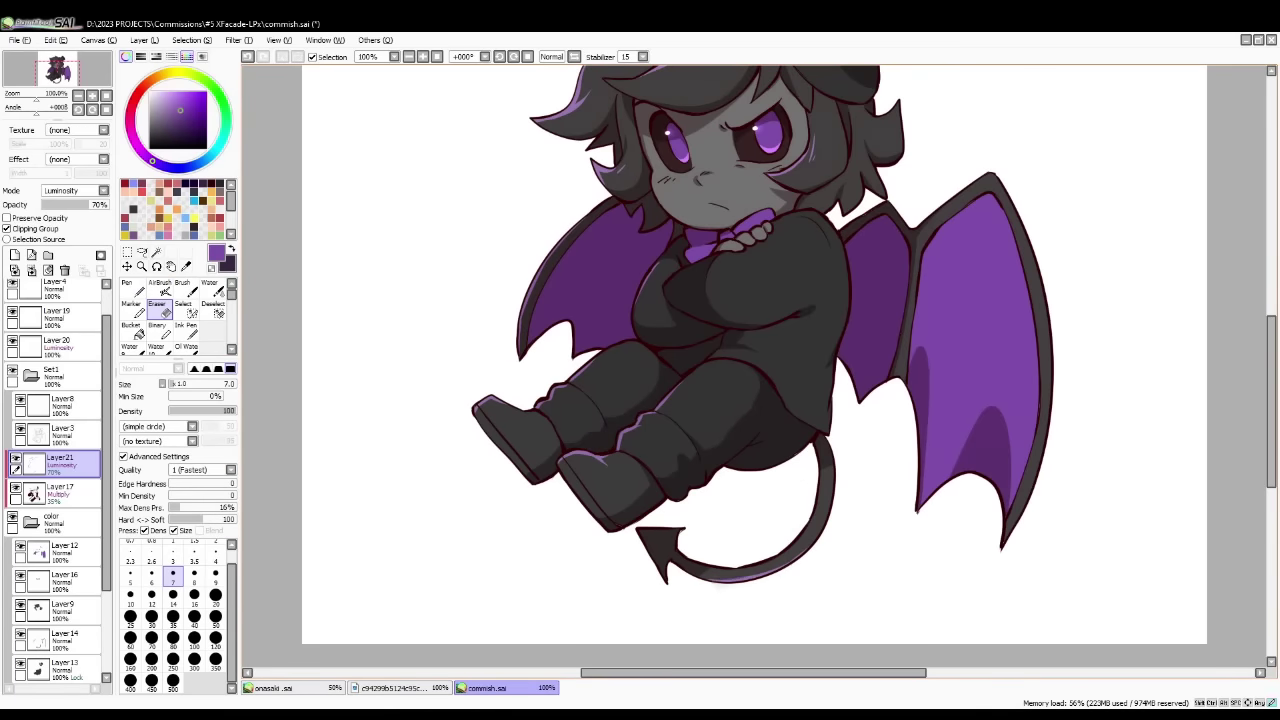
pyautogui.click(131, 290)
pyautogui.hotkey('ctrl', 'z')
pyautogui.hotkey('ctrl', 'z')
pyautogui.hotkey('ctrl', 'z')
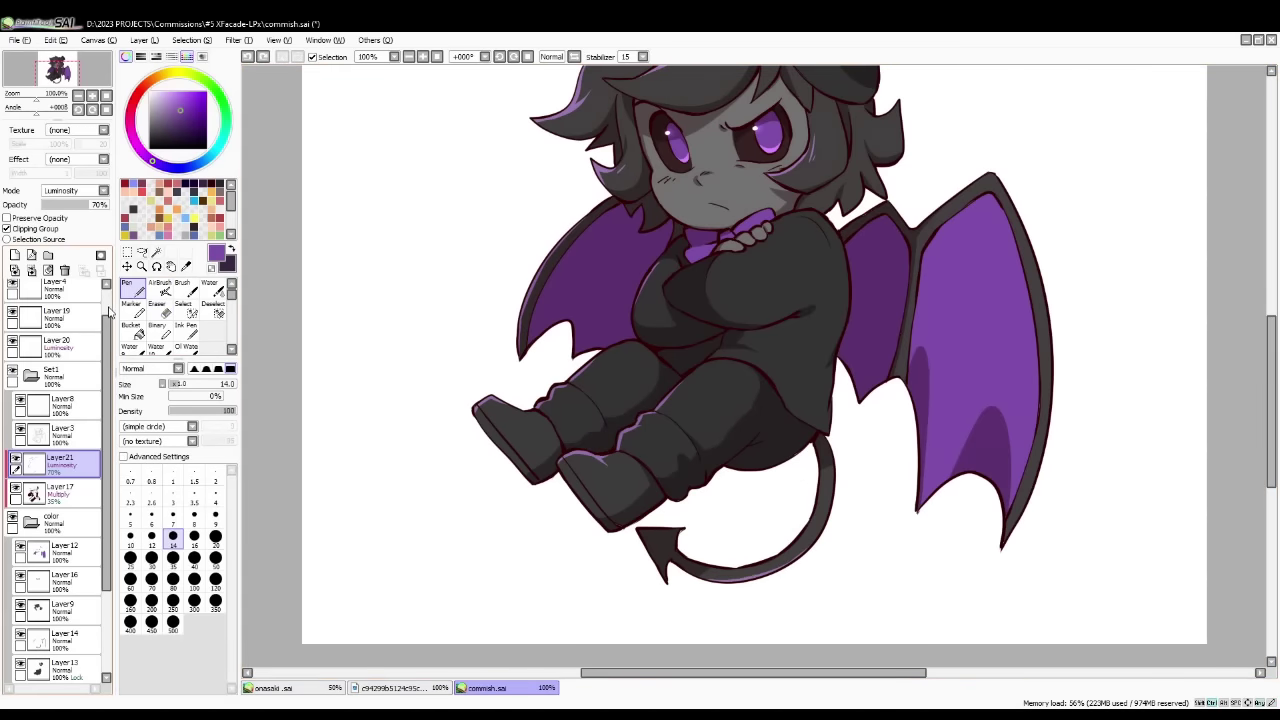
# - Erase shading from the tail's lower curve on the Multiply layer with the size 20 eraser
pyautogui.click(64, 493)
pyautogui.press('e')
pyautogui.click(215, 595)
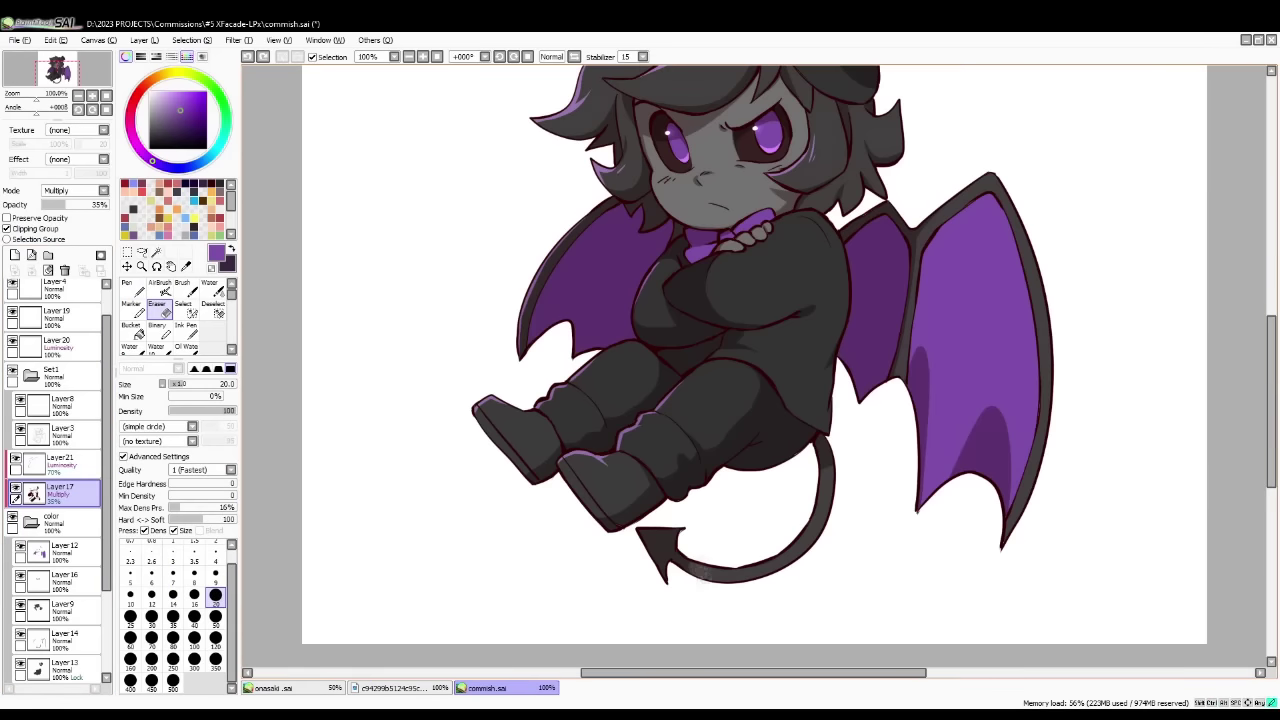
pyautogui.scroll(-1, 754, 596)
# - Add a second clipped Luminosity layer above the highlights and airbrush a soft purple glow at size 120 over the hair and smaller wing
pyautogui.click(64, 464)
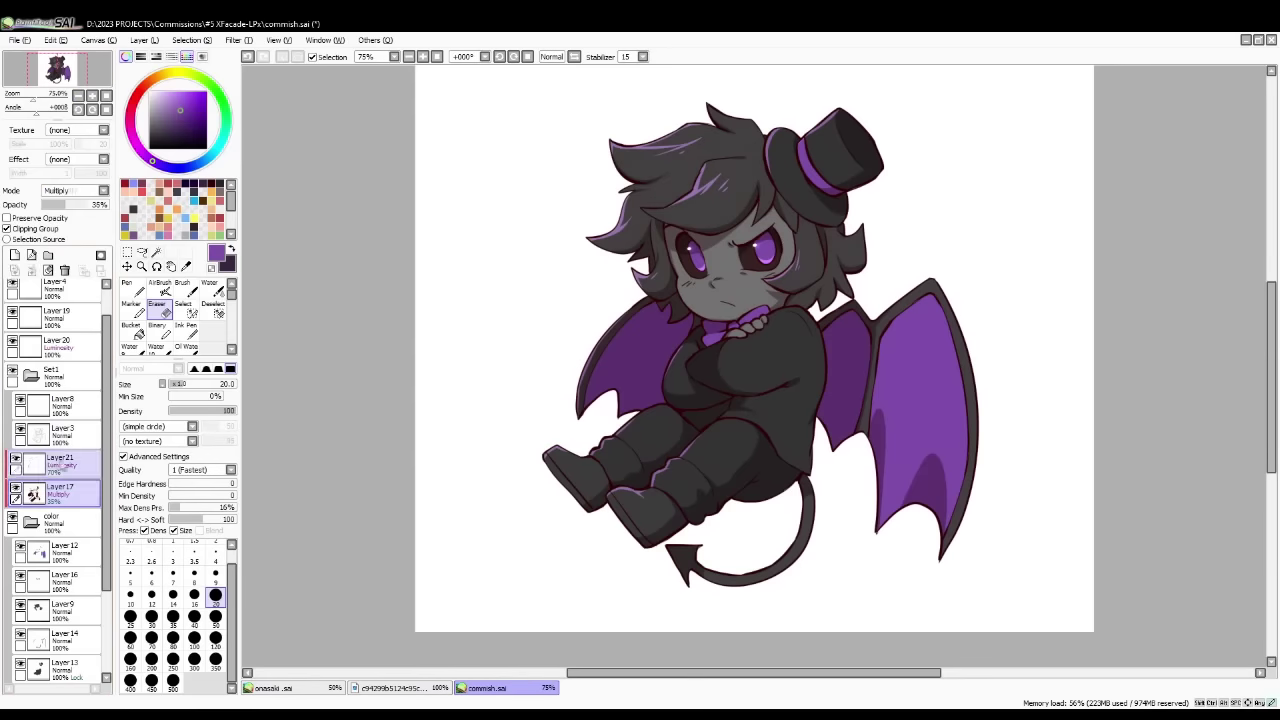
pyautogui.click(14, 255)
pyautogui.click(7, 229)
pyautogui.click(75, 190)
pyautogui.click(66, 250)
pyautogui.click(160, 289)
pyautogui.click(215, 582)
pyautogui.moveTo(641, 208); pyautogui.dragTo(616, 226)
pyautogui.moveTo(588, 356); pyautogui.dragTo(572, 404)
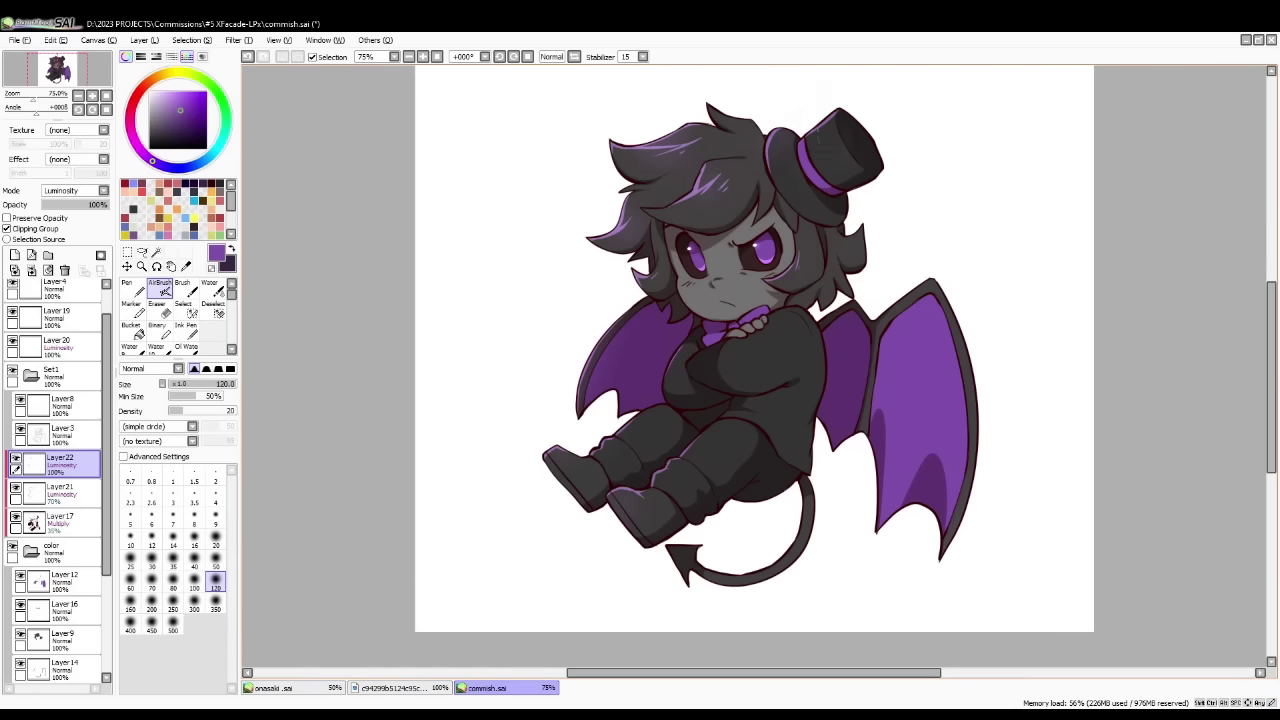
# - Choose a muted red and add a clipped Multiply layer directly above the skin color layer
pyautogui.click(186, 266)
pyautogui.moveTo(231, 208); pyautogui.dragTo(232, 223)
pyautogui.click(126, 221)
pyautogui.click(65, 582)
pyautogui.moveTo(106, 346); pyautogui.dragTo(106, 441)
pyautogui.click(65, 608)
pyautogui.click(15, 255)
pyautogui.click(35, 230)
# - Airbrush a soft red blush on both cheeks at size 50 on the new Multiply layer
pyautogui.scroll(-1, 104, 190)
pyautogui.click(160, 287)
pyautogui.moveTo(756, 281); pyautogui.dragTo(779, 273)
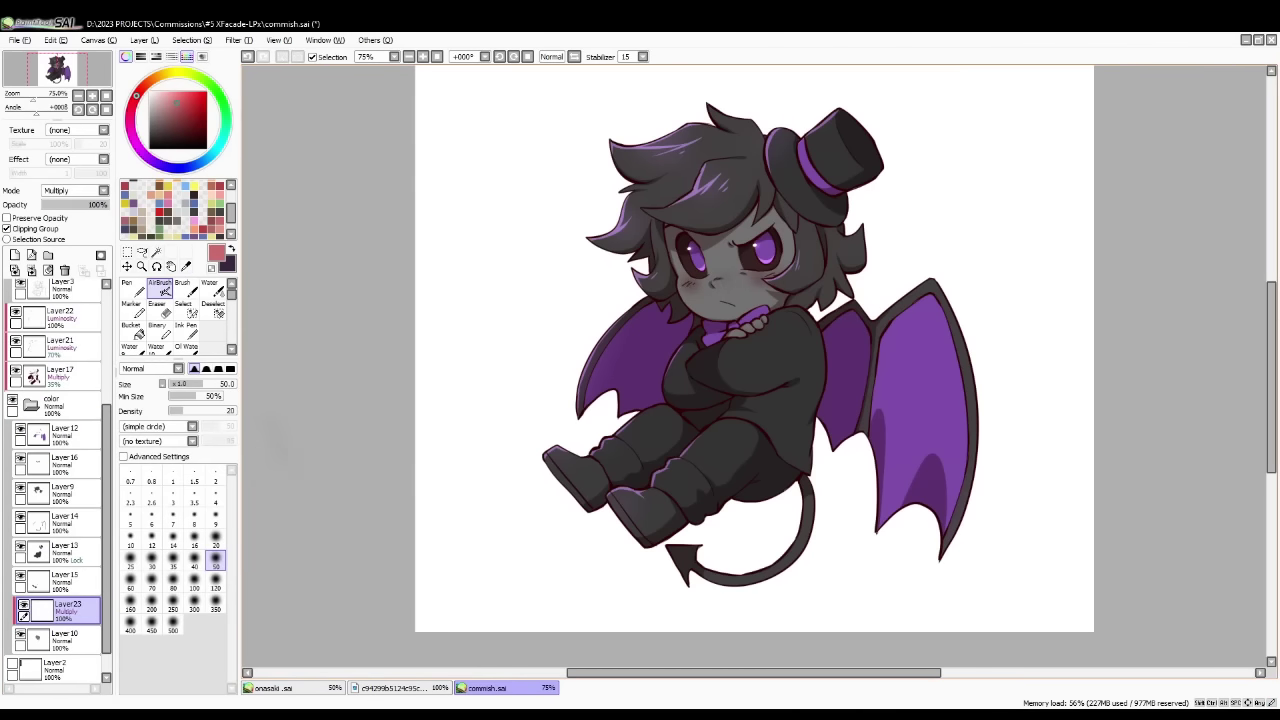
pyautogui.hotkey('alt', 'Tab')
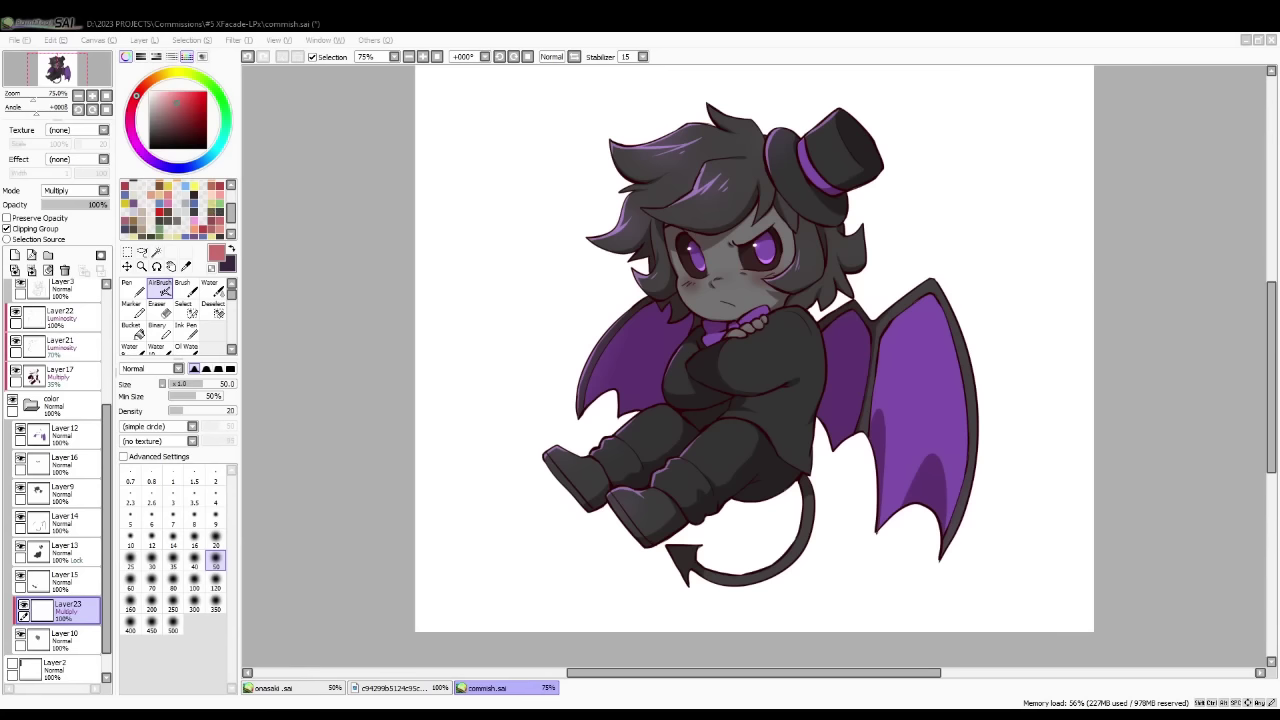